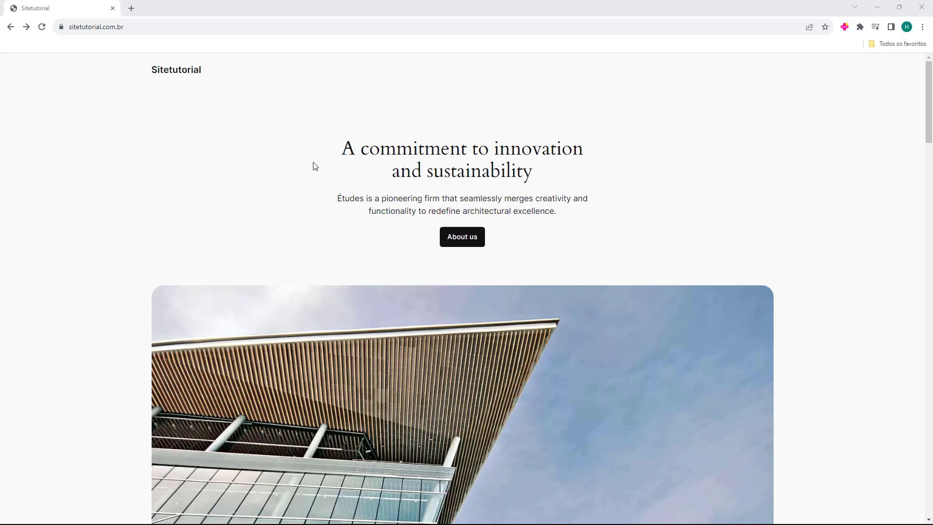
Step: Go to the site's /wp-admin login page
{"action": "scroll", "coordinate": [219, 157], "scroll_direction": "down", "scroll_amount": 15}
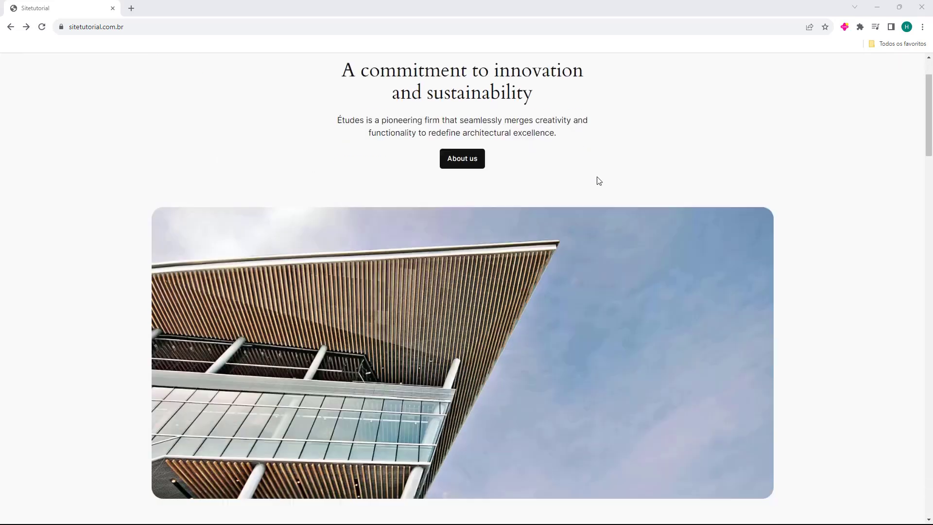
{"action": "scroll", "coordinate": [285, 331], "scroll_direction": "up", "scroll_amount": 15}
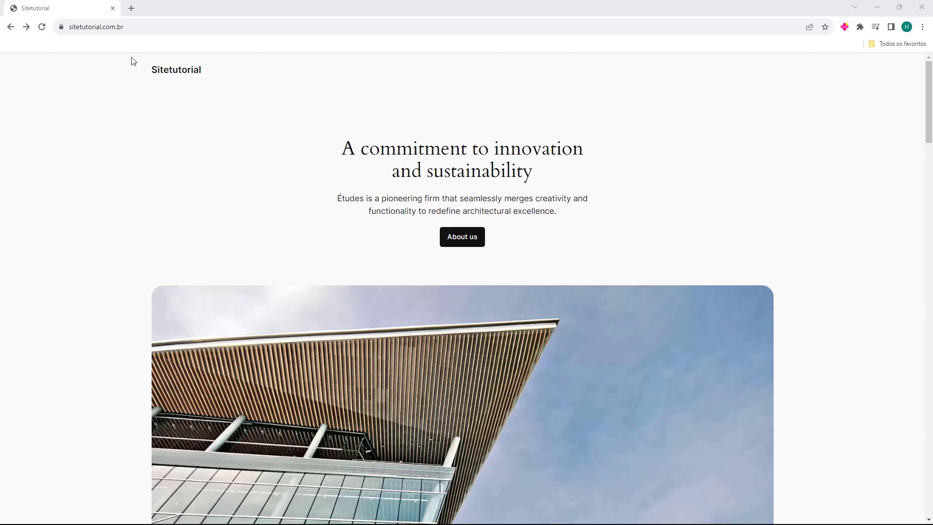
{"action": "left_click", "coordinate": [137, 30]}
{"action": "left_click", "coordinate": [207, 29]}
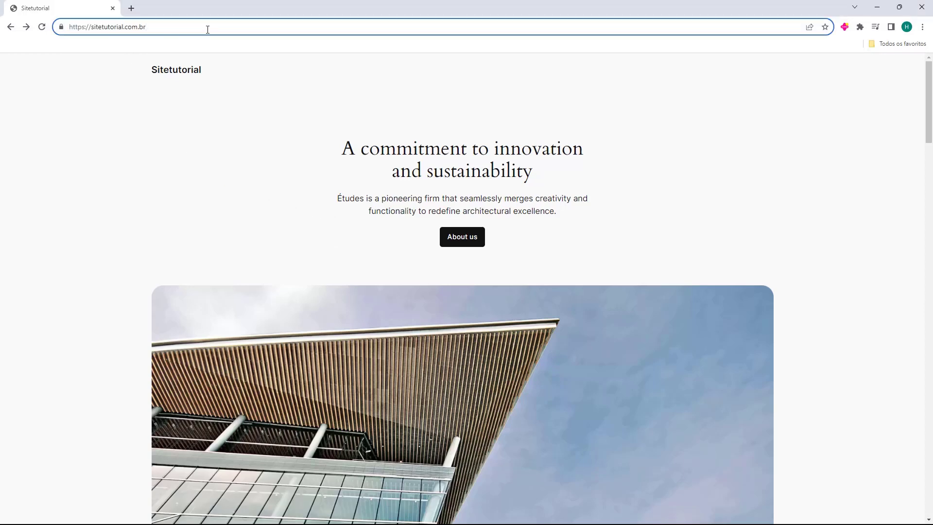
{"action": "type", "text": "/"}
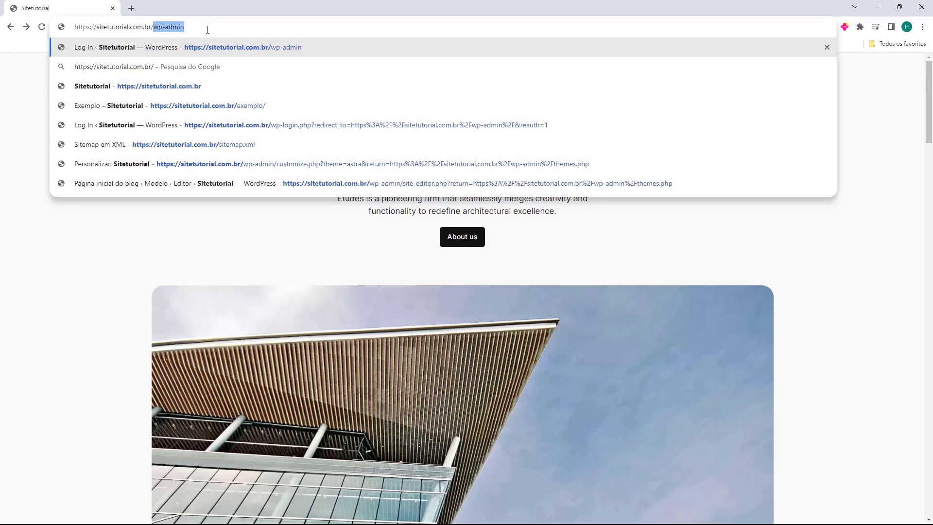
{"action": "key", "text": "Right"}
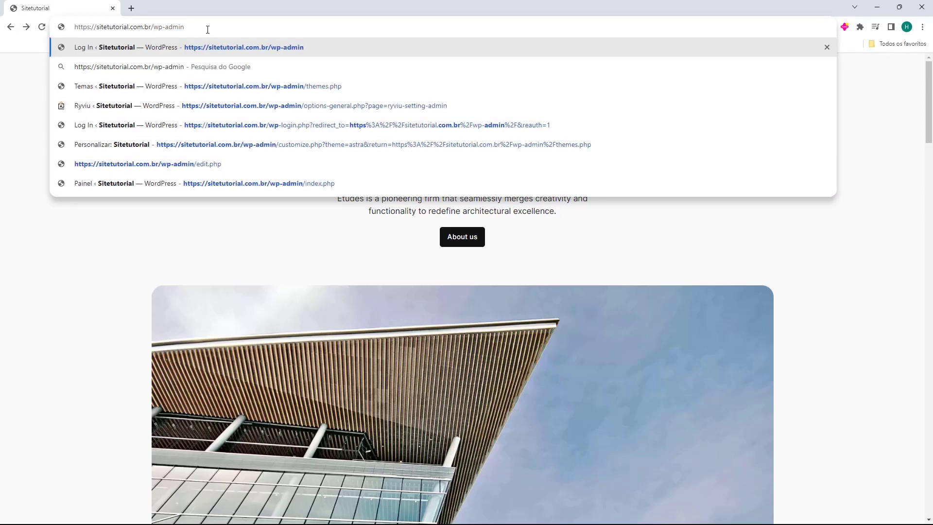
{"action": "key", "text": "Return"}
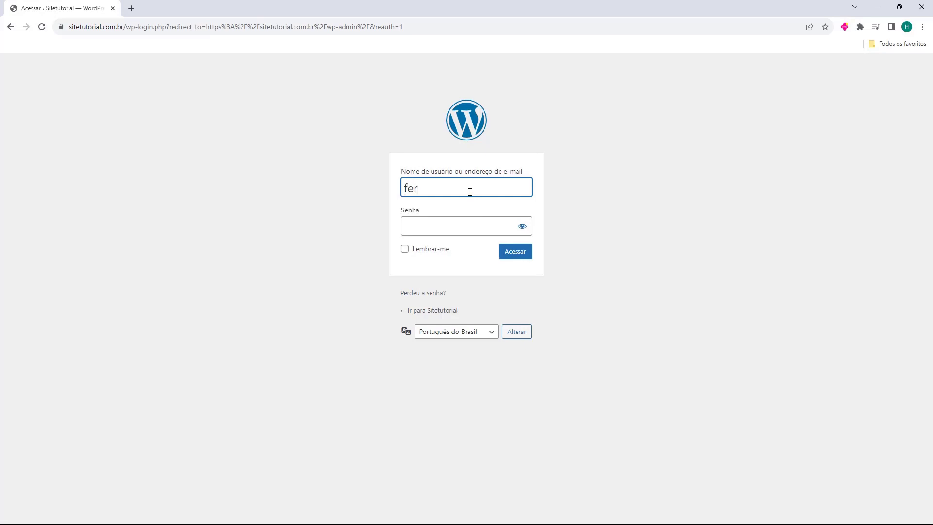
Step: Sign in with the saved login credentials to reach the Painel dashboard
{"action": "left_click", "coordinate": [470, 191]}
{"action": "type", "text": "fer"}
{"action": "key", "text": "Down"}
{"action": "key", "text": "Return"}
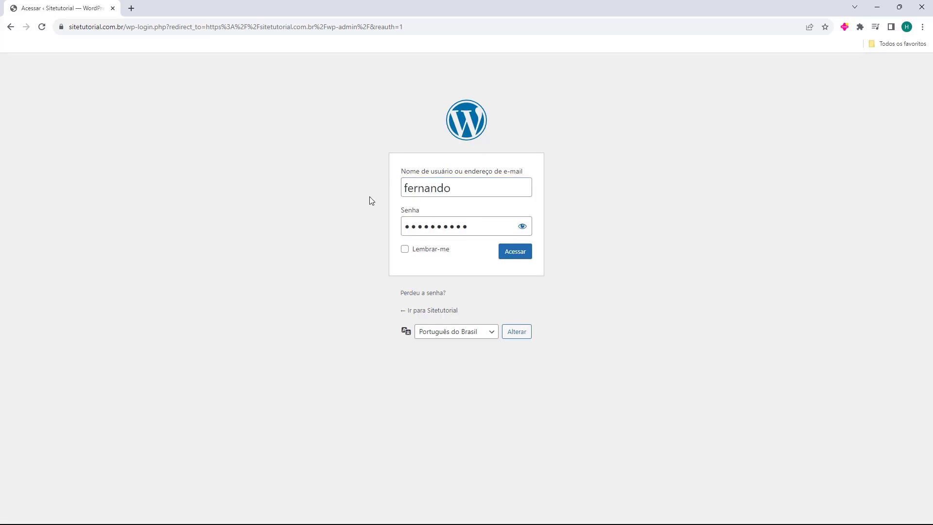
{"action": "left_click", "coordinate": [513, 260]}
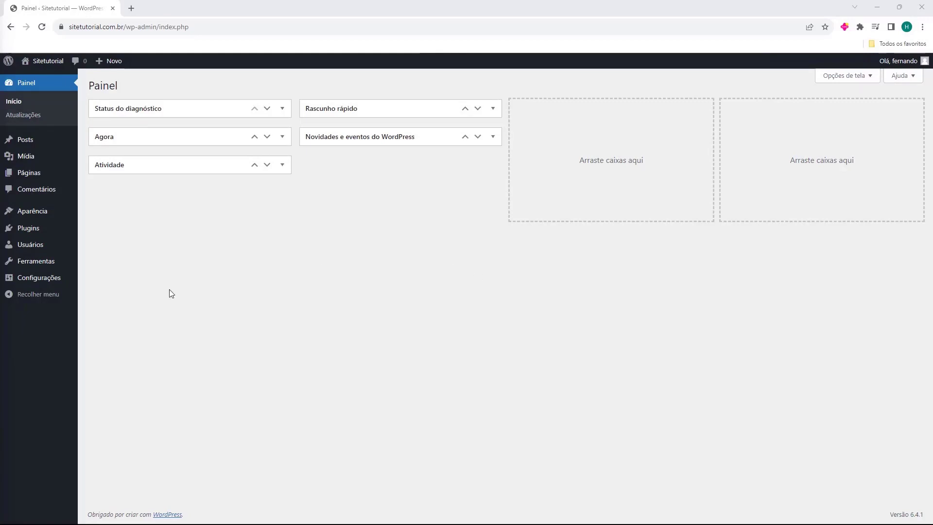
Step: Go to Plugins > Adicionar plugin to see the featured plugins
{"action": "mouse_move", "coordinate": [20, 232]}
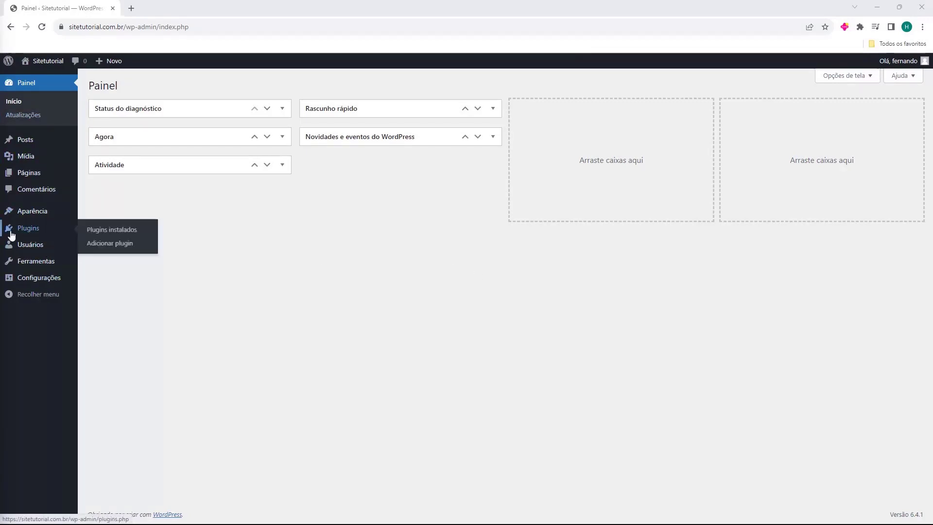
{"action": "left_click", "coordinate": [34, 233]}
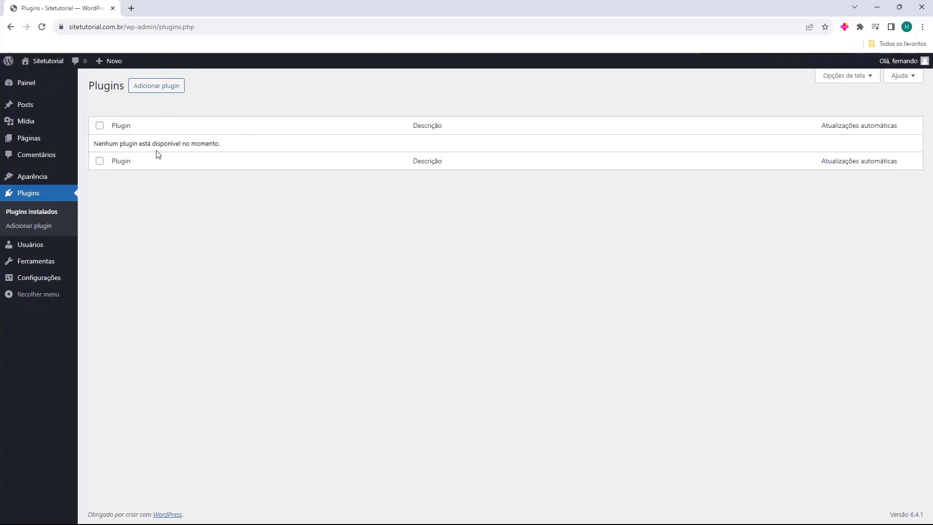
{"action": "left_click", "coordinate": [152, 91]}
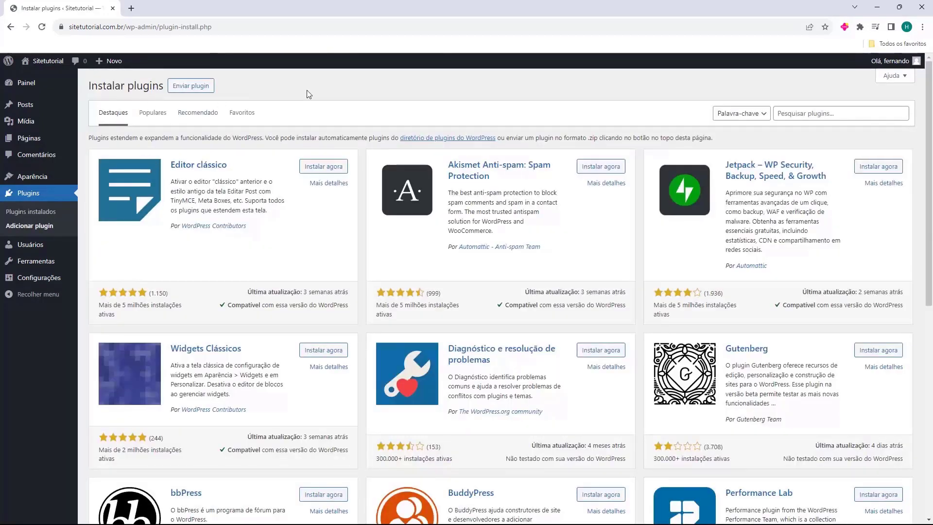
{"action": "scroll", "coordinate": [648, 275], "scroll_direction": "down", "scroll_amount": 5}
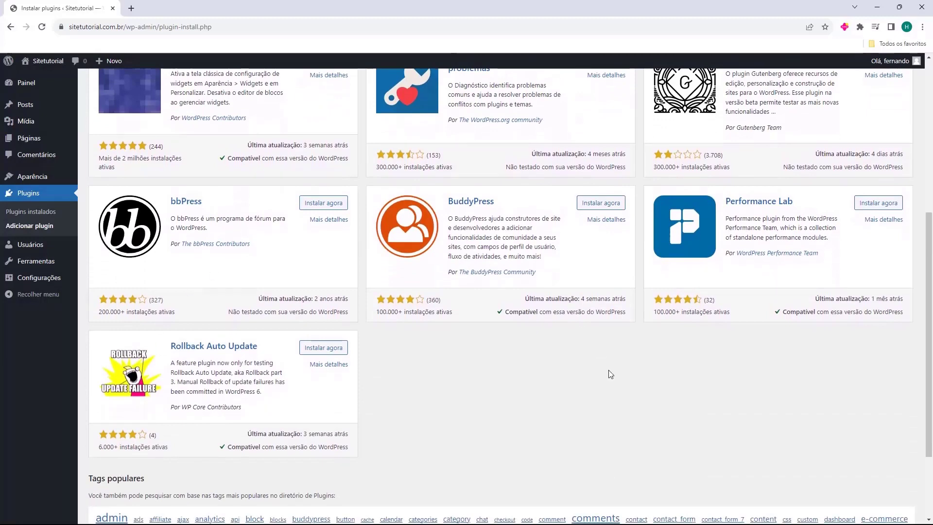
{"action": "scroll", "coordinate": [382, 422], "scroll_direction": "up", "scroll_amount": 3}
{"action": "scroll", "coordinate": [383, 421], "scroll_direction": "up", "scroll_amount": 2}
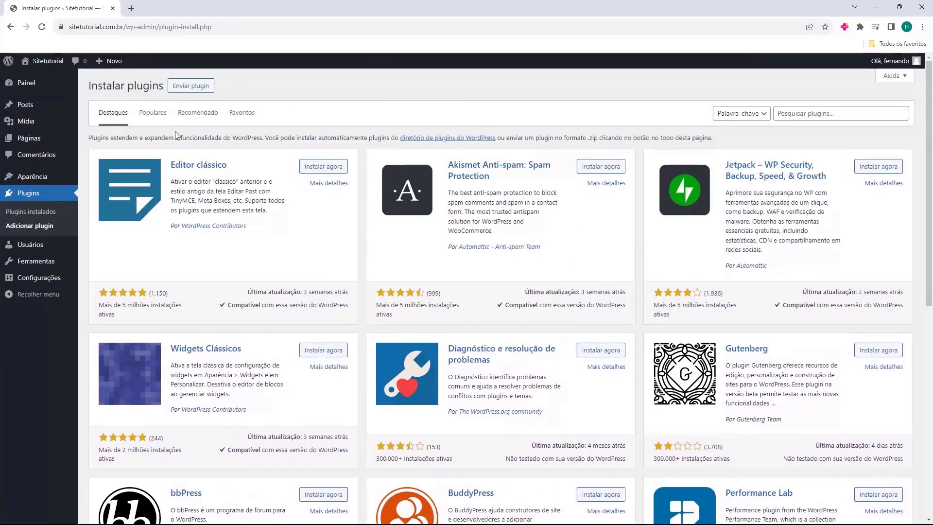
Step: Search plugins for 'elementor', then install and activate Elementor Website Builder
{"action": "left_click", "coordinate": [795, 118]}
{"action": "type", "text": "e"}
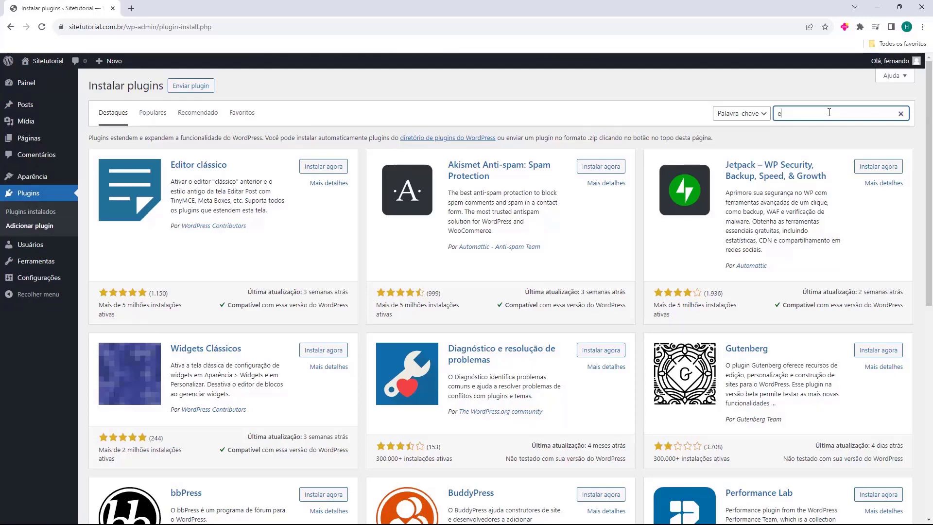
{"action": "type", "text": "lementor"}
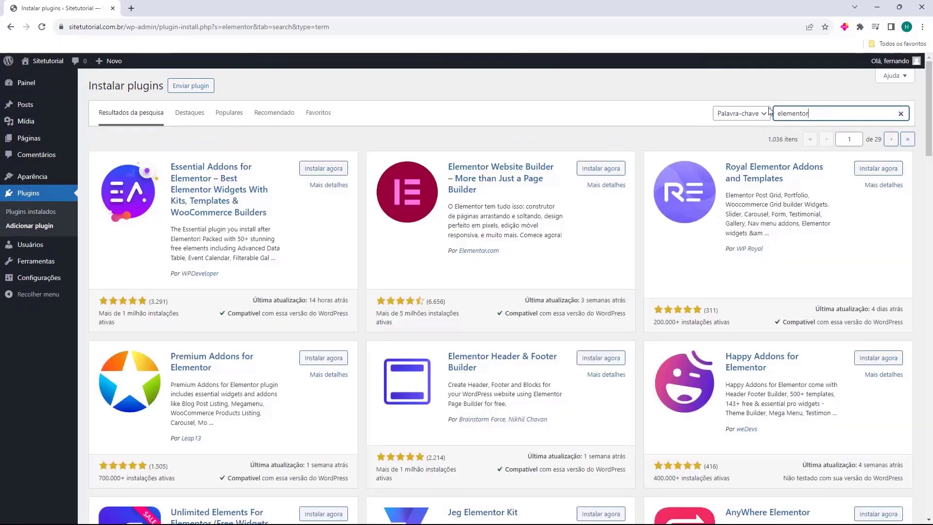
{"action": "scroll", "coordinate": [230, 202], "scroll_direction": "down", "scroll_amount": 4}
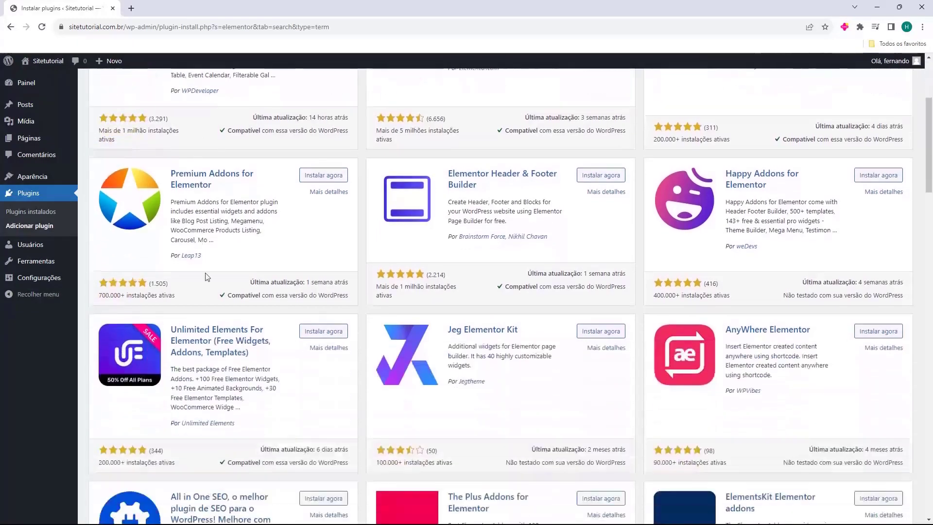
{"action": "scroll", "coordinate": [510, 316], "scroll_direction": "up", "scroll_amount": 4}
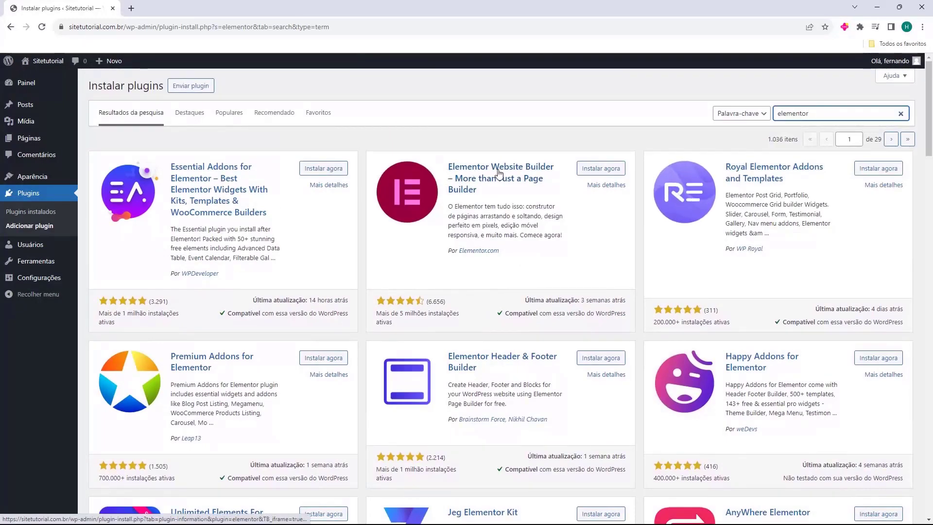
{"action": "left_click", "coordinate": [602, 170]}
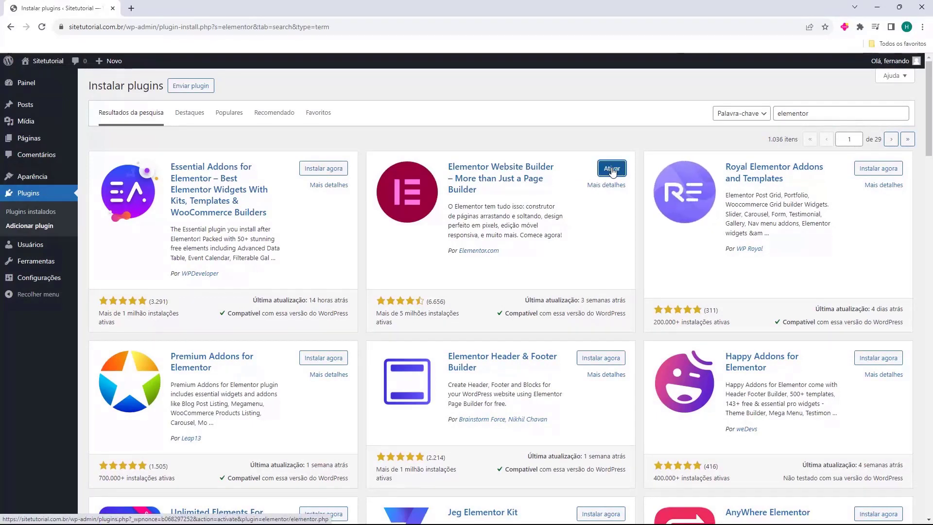
{"action": "left_click", "coordinate": [611, 169]}
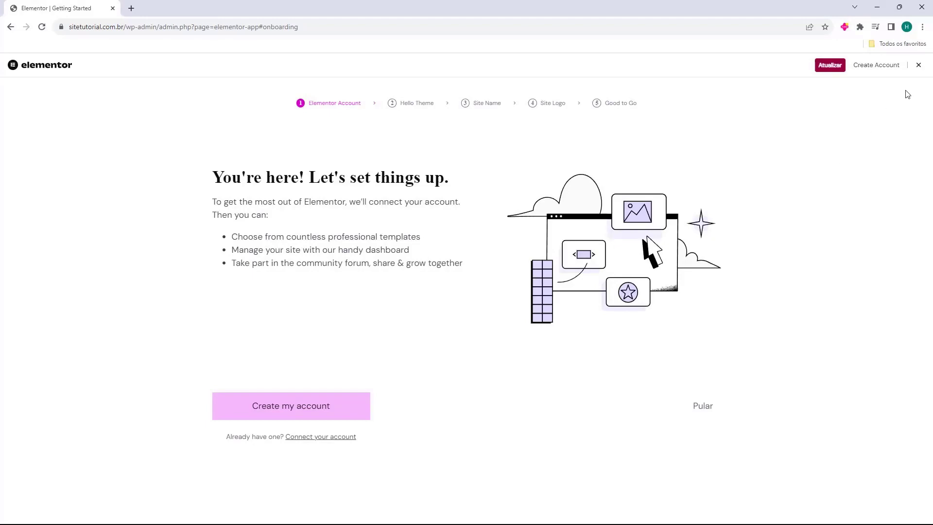
Step: Close the Elementor onboarding, collapse its overview box, and go to Plugins > Adicionar plugin
{"action": "left_click", "coordinate": [918, 66]}
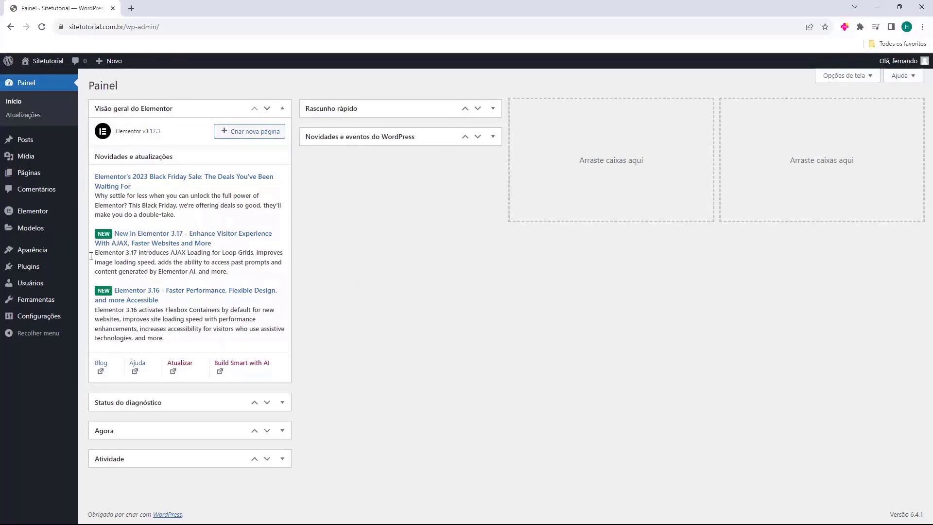
{"action": "left_click", "coordinate": [282, 108]}
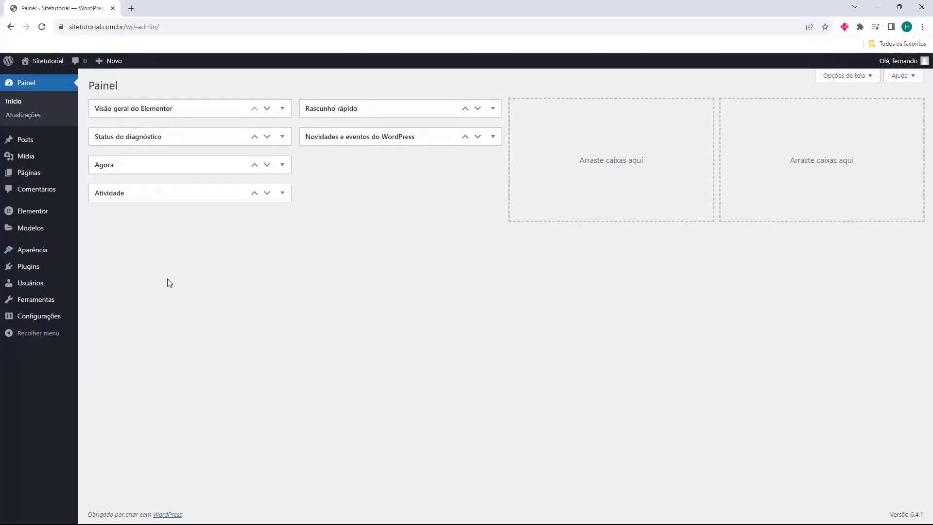
{"action": "mouse_move", "coordinate": [21, 272]}
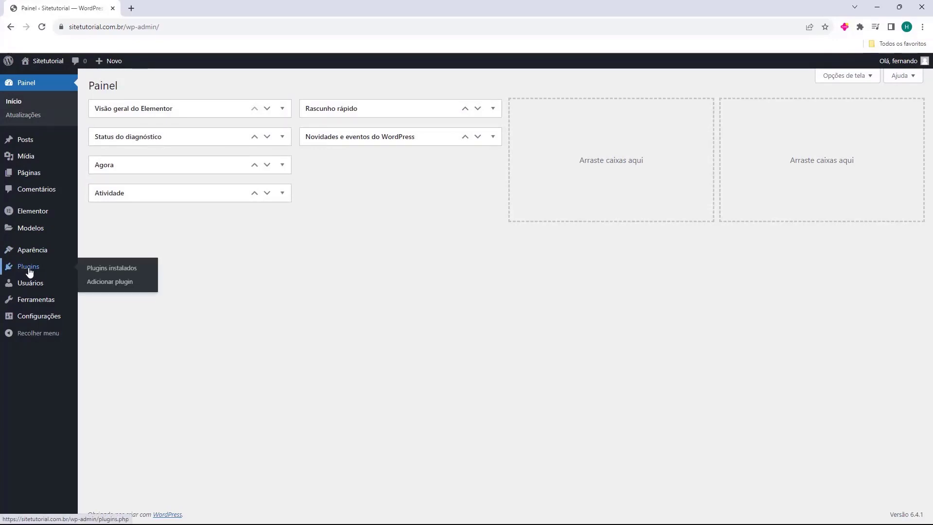
{"action": "left_click", "coordinate": [29, 271]}
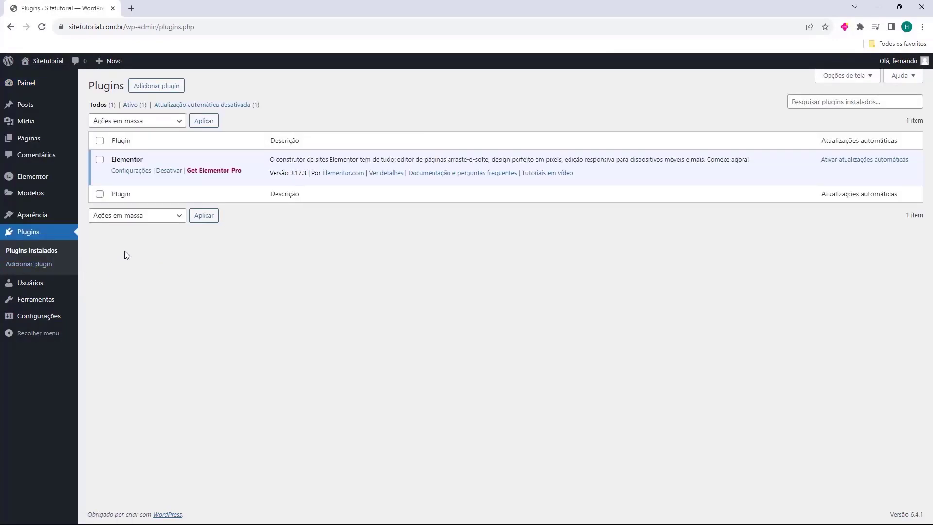
{"action": "left_click", "coordinate": [151, 90]}
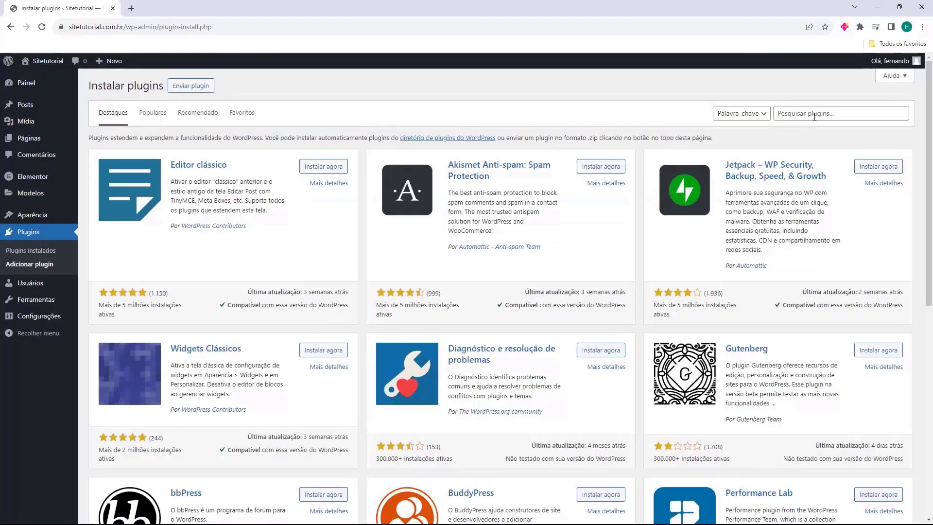
Step: Search plugins for 'woocommerce', then install and activate WooCommerce
{"action": "left_click", "coordinate": [814, 116]}
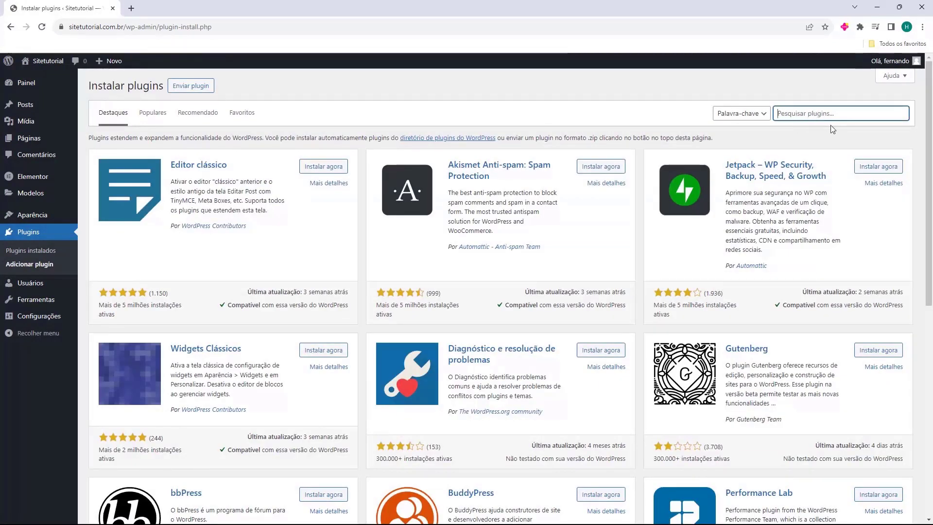
{"action": "type", "text": "woocommerce"}
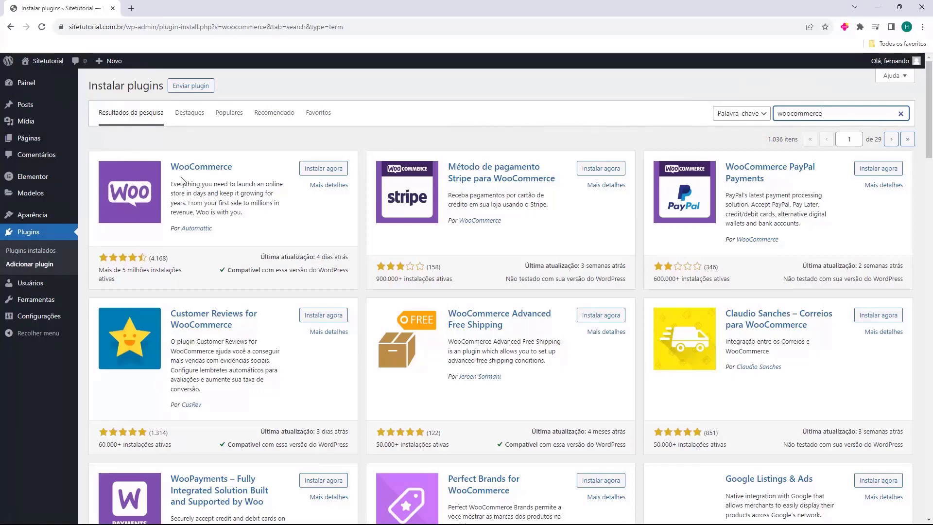
{"action": "left_click", "coordinate": [325, 169]}
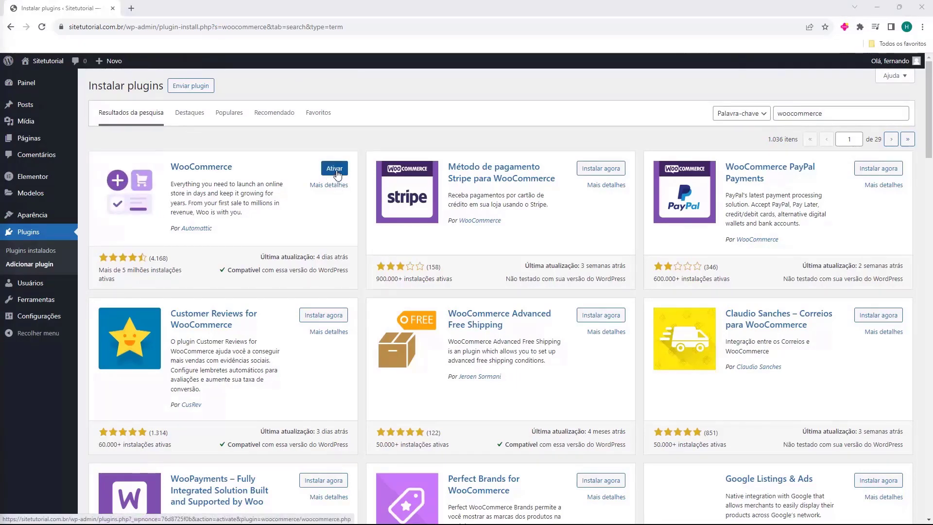
{"action": "left_click", "coordinate": [335, 170]}
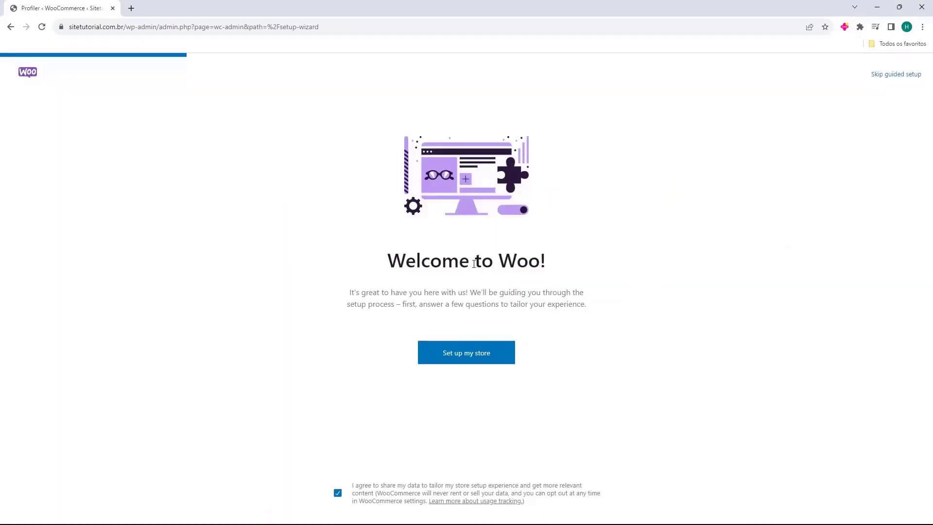
Step: Start the store setup with the 'Estou apenas começando meus negócios' profile
{"action": "left_click", "coordinate": [481, 359]}
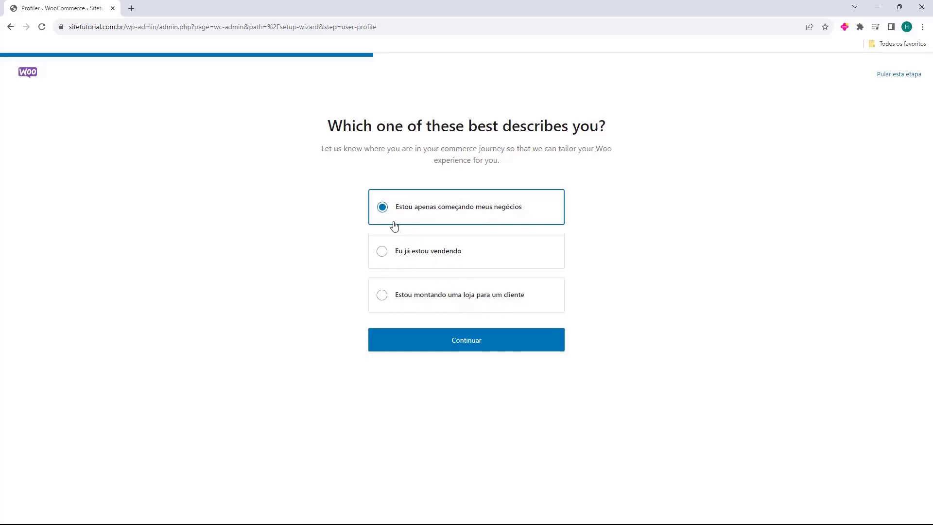
{"action": "left_click", "coordinate": [466, 344]}
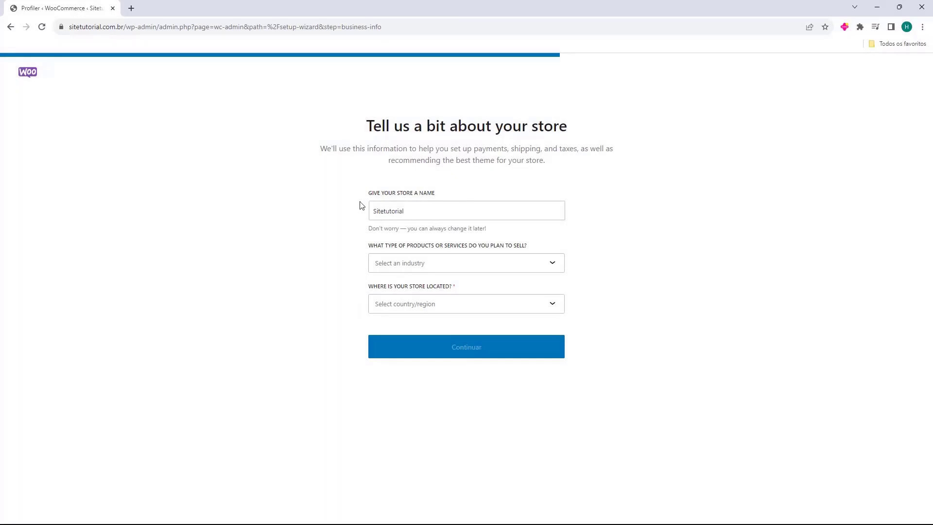
Step: Keep the store name as Sitetutorial
{"action": "left_click", "coordinate": [388, 213]}
{"action": "left_click_drag", "start_coordinate": [376, 212], "coordinate": [353, 221]}
{"action": "left_click", "coordinate": [418, 212]}
{"action": "left_click", "coordinate": [441, 217]}
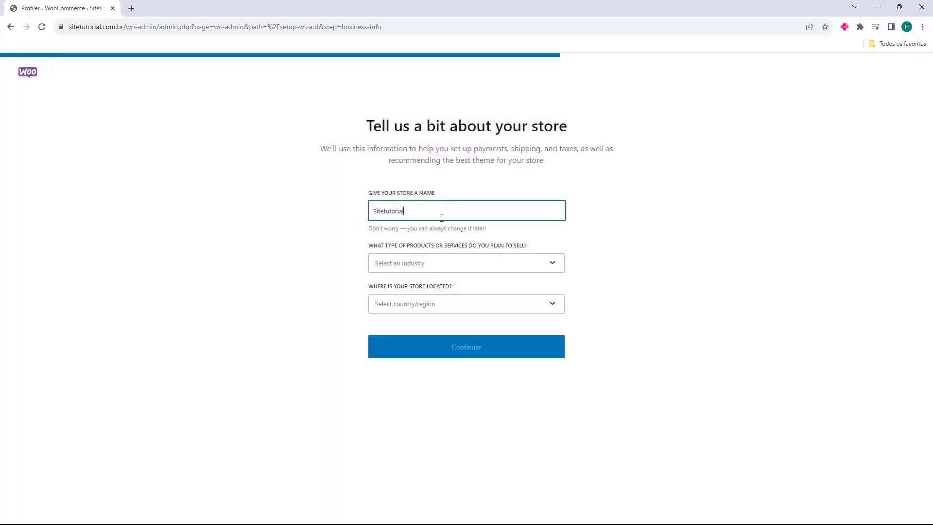
{"action": "left_click_drag", "start_coordinate": [441, 216], "coordinate": [345, 217]}
{"action": "left_click", "coordinate": [364, 216]}
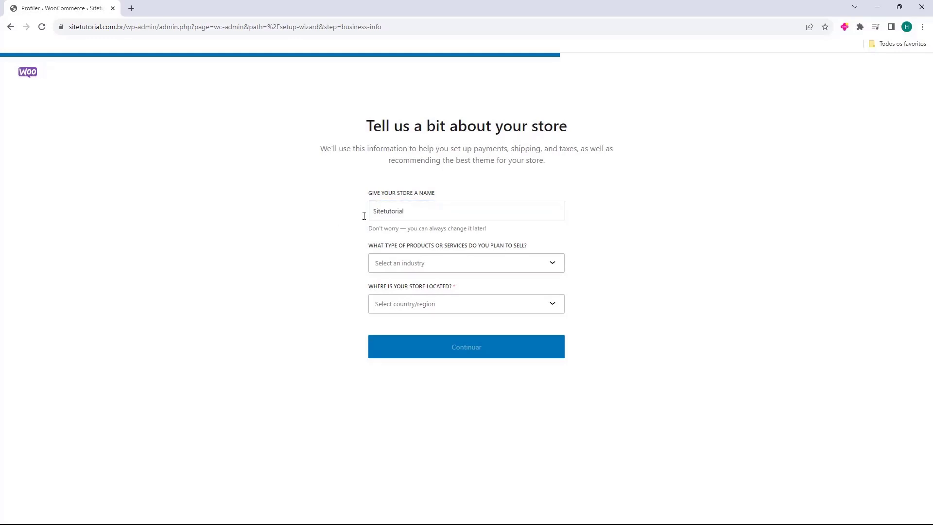
{"action": "double_click", "coordinate": [400, 215]}
{"action": "left_click", "coordinate": [399, 213]}
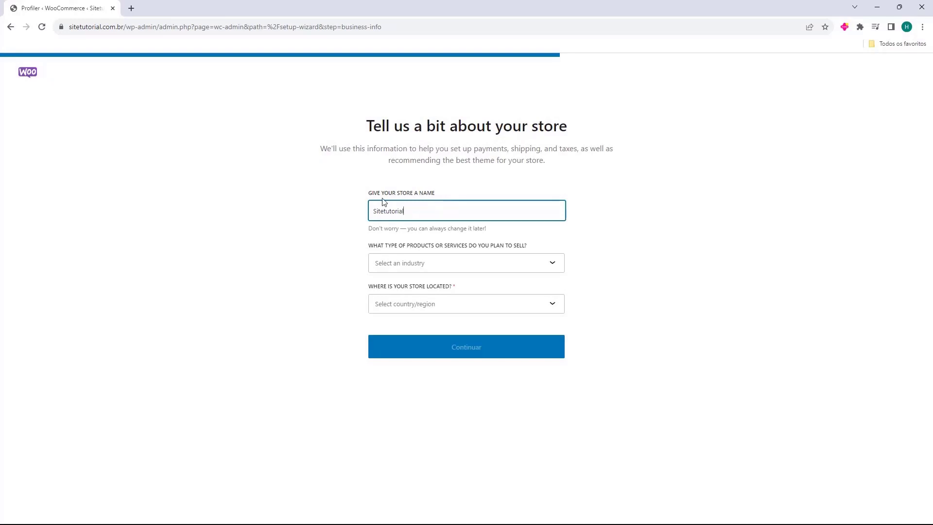
Step: Choose Eletrônicos e computadores as the store's industry
{"action": "left_click", "coordinate": [377, 265]}
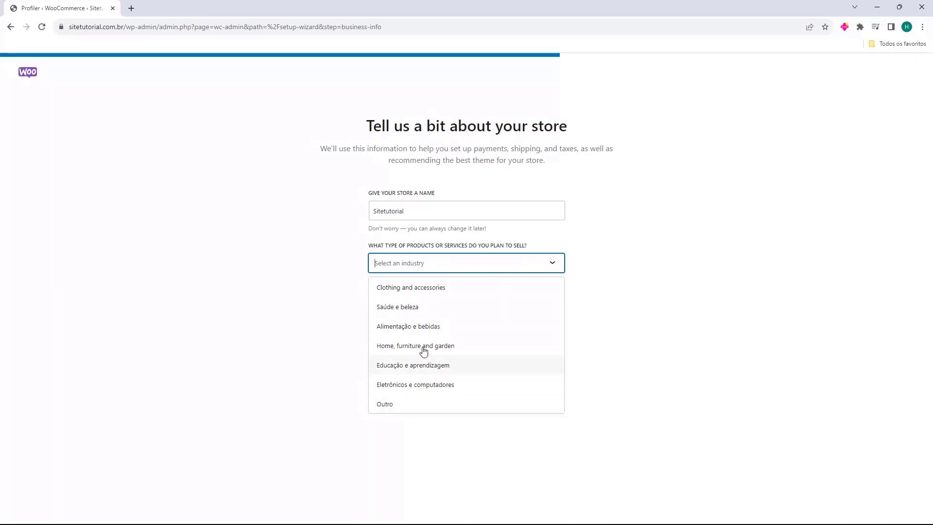
{"action": "left_click", "coordinate": [407, 390]}
{"action": "left_click", "coordinate": [415, 267]}
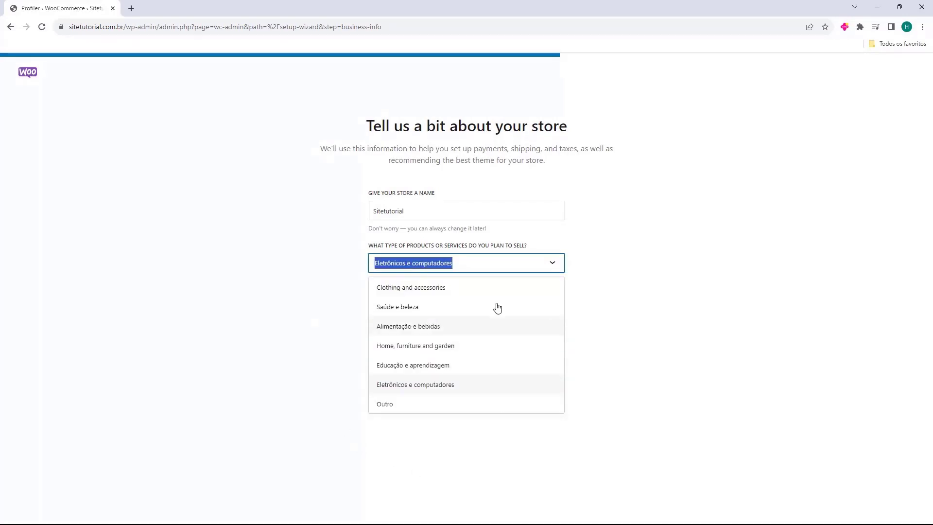
{"action": "left_click", "coordinate": [385, 389]}
{"action": "left_click", "coordinate": [385, 389]}
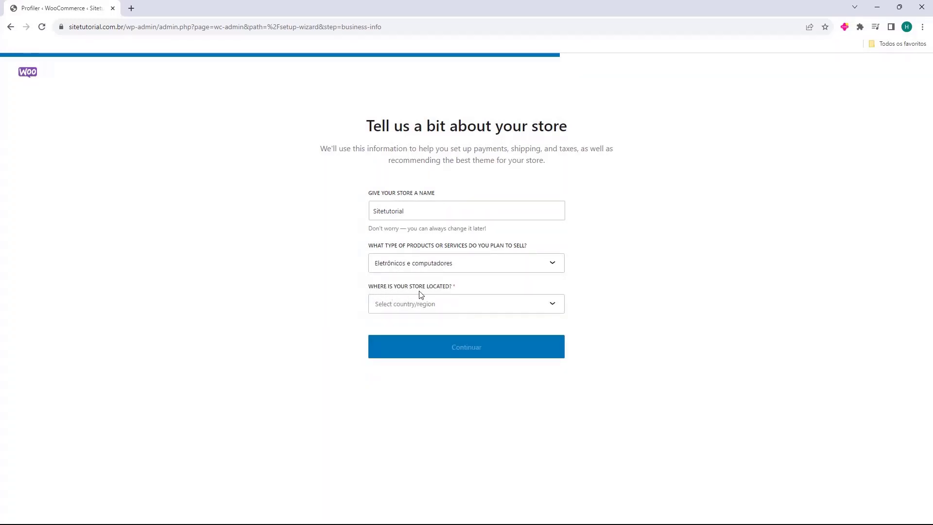
Step: Set the store location to Brasil — Santa Catarina and continue
{"action": "left_click", "coordinate": [406, 309]}
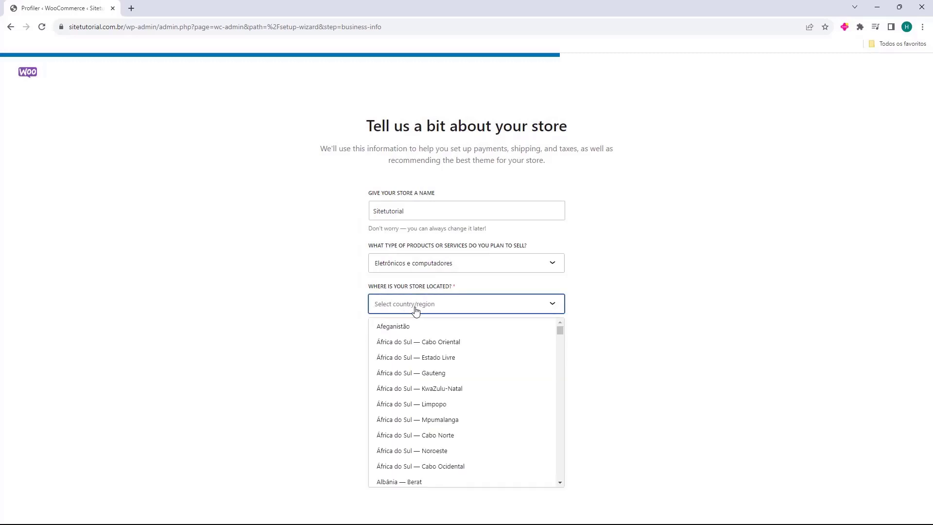
{"action": "type", "text": "bra"}
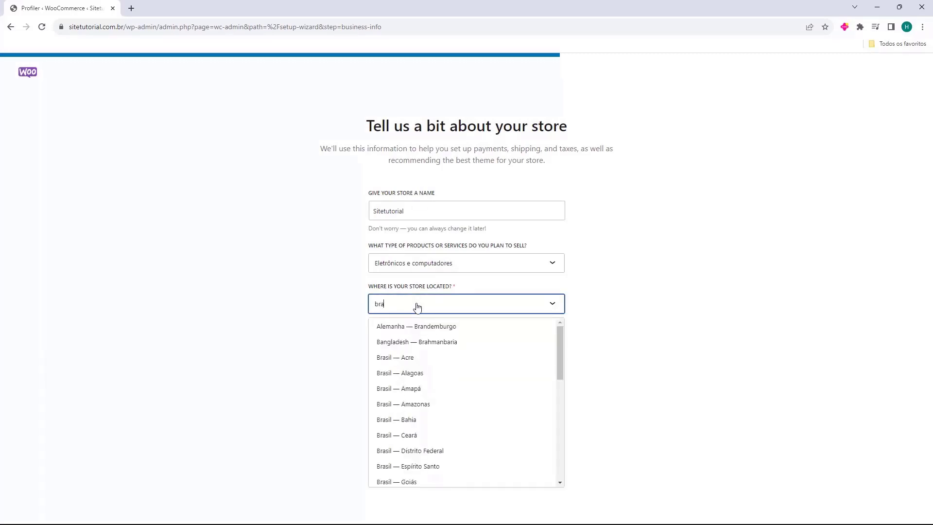
{"action": "type", "text": "sil"}
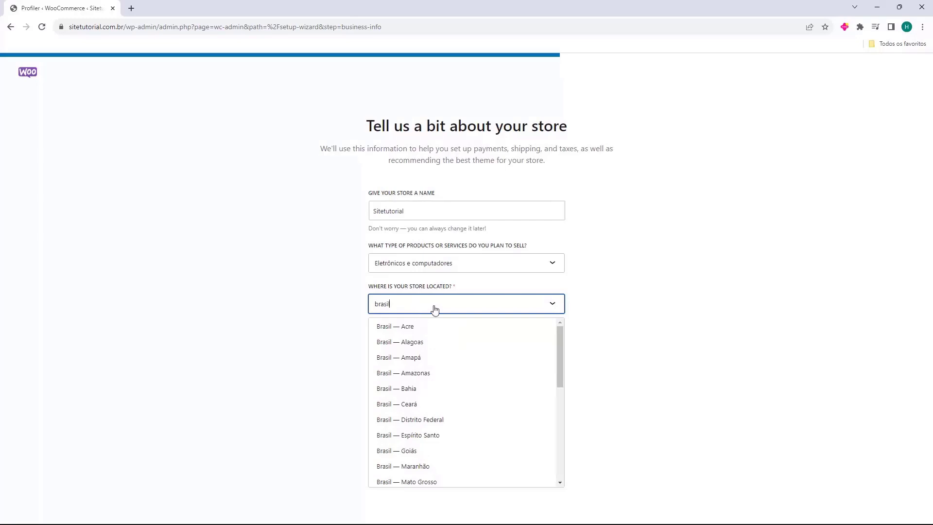
{"action": "scroll", "coordinate": [426, 338], "scroll_direction": "down", "scroll_amount": 3}
{"action": "scroll", "coordinate": [425, 342], "scroll_direction": "down", "scroll_amount": 4}
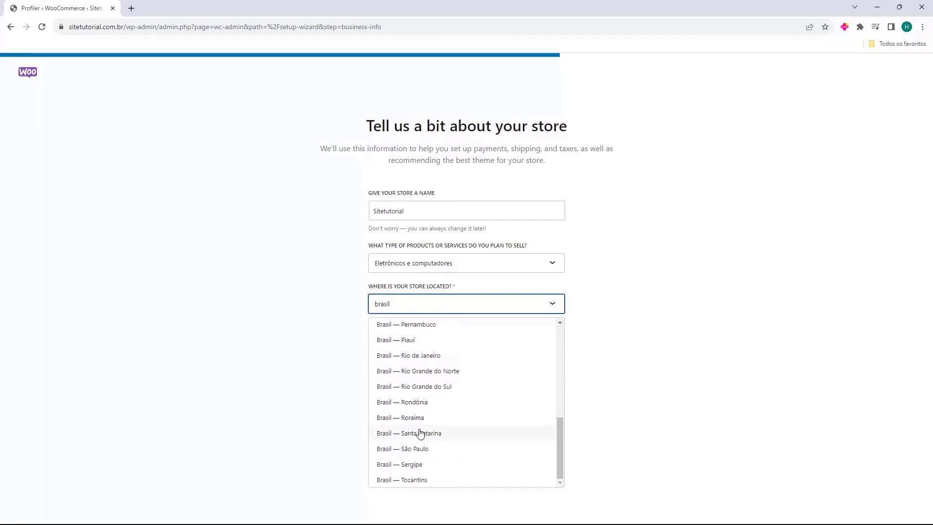
{"action": "left_click", "coordinate": [384, 434]}
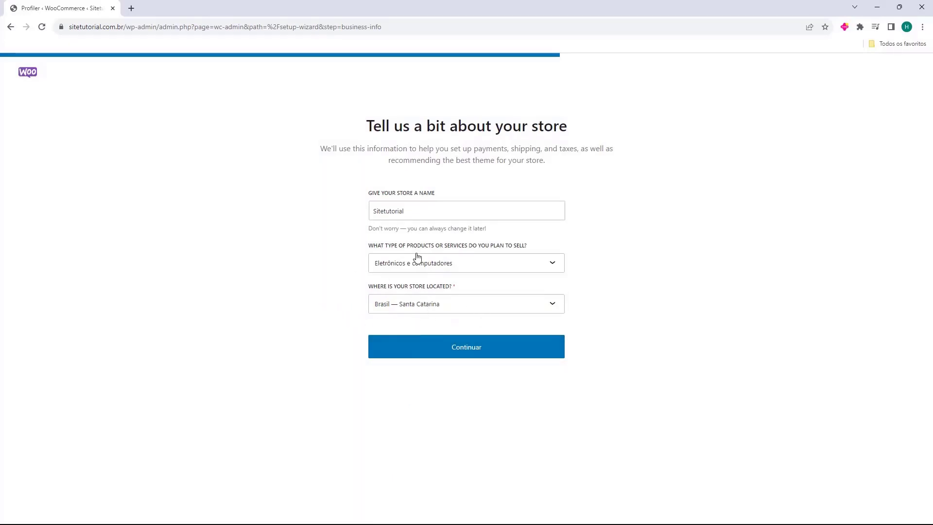
{"action": "left_click", "coordinate": [464, 354]}
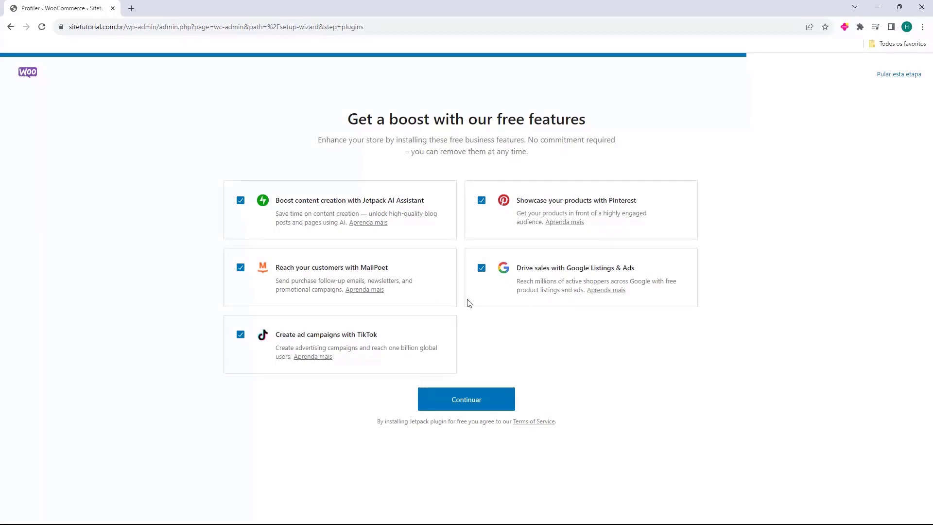
Step: Untick TikTok, MailPoet, Jetpack, Pinterest and Google Listings & Ads, then finish setup
{"action": "left_click", "coordinate": [241, 334]}
{"action": "left_click", "coordinate": [241, 267]}
{"action": "left_click", "coordinate": [240, 200]}
{"action": "left_click", "coordinate": [481, 200]}
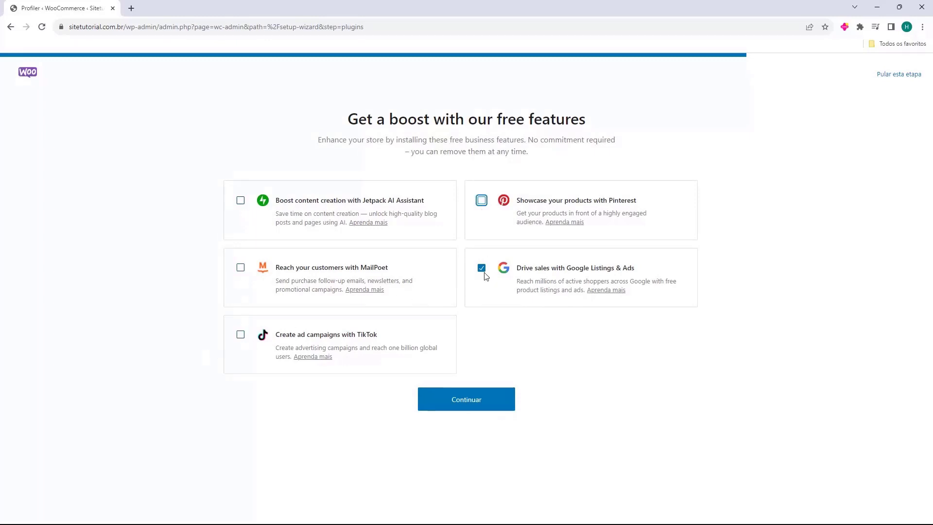
{"action": "left_click", "coordinate": [482, 268]}
{"action": "left_click", "coordinate": [480, 353]}
{"action": "left_click", "coordinate": [466, 408]}
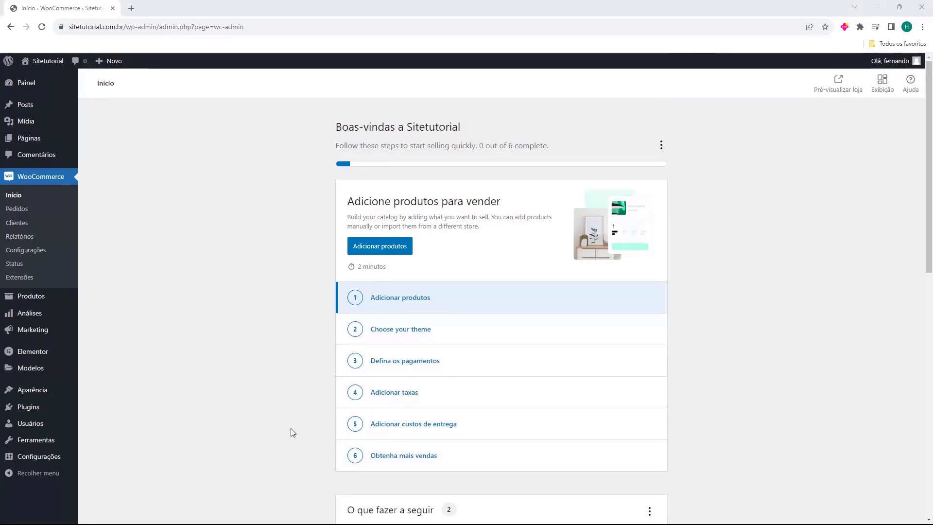
{"action": "scroll", "coordinate": [291, 430], "scroll_direction": "down", "scroll_amount": 4}
{"action": "scroll", "coordinate": [298, 272], "scroll_direction": "down", "scroll_amount": 7}
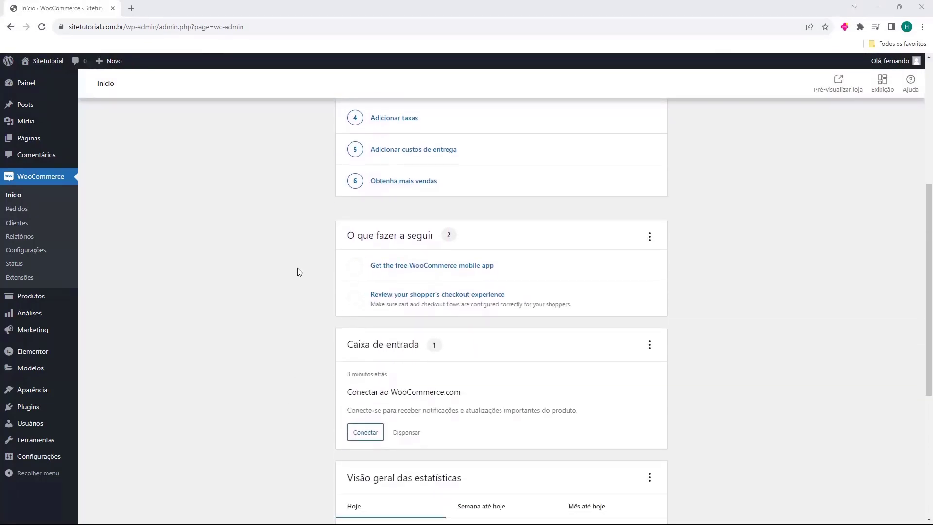
{"action": "scroll", "coordinate": [299, 311], "scroll_direction": "up", "scroll_amount": 7}
{"action": "scroll", "coordinate": [300, 325], "scroll_direction": "up", "scroll_amount": 4}
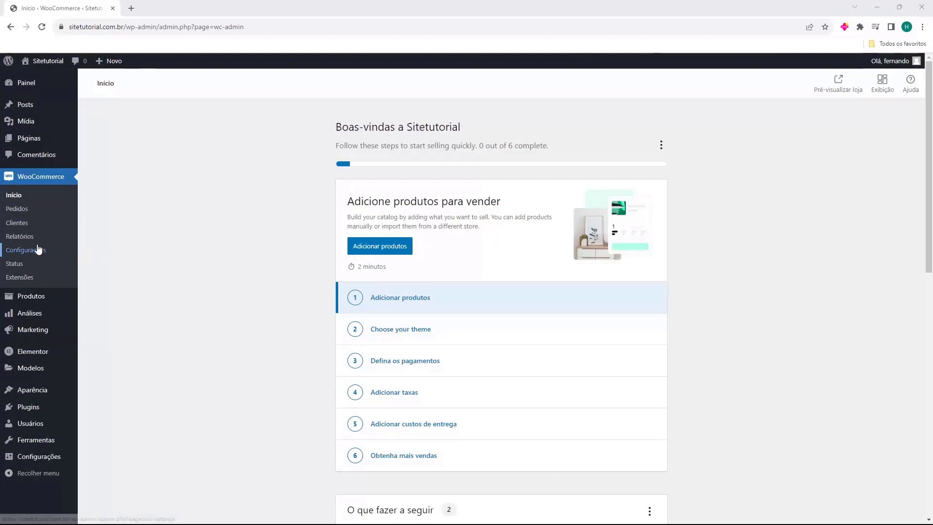
Step: Search the plugin directory for 'mercado pago' from Plugins > Adicionar novo
{"action": "left_click", "coordinate": [27, 411]}
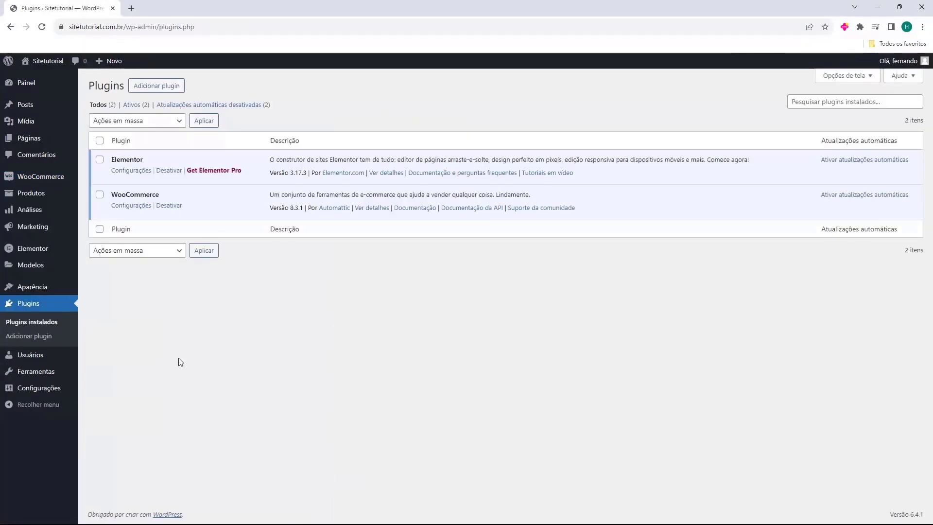
{"action": "left_click", "coordinate": [157, 86]}
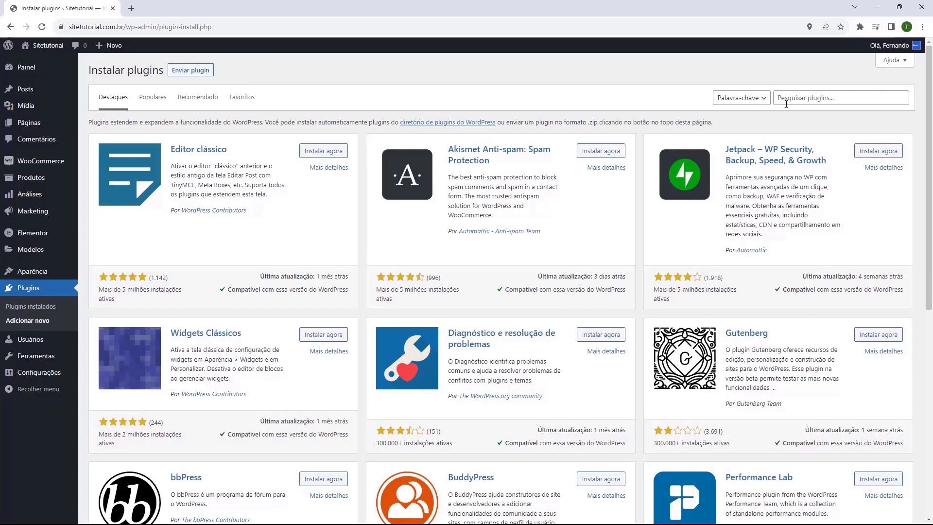
{"action": "left_click", "coordinate": [802, 102]}
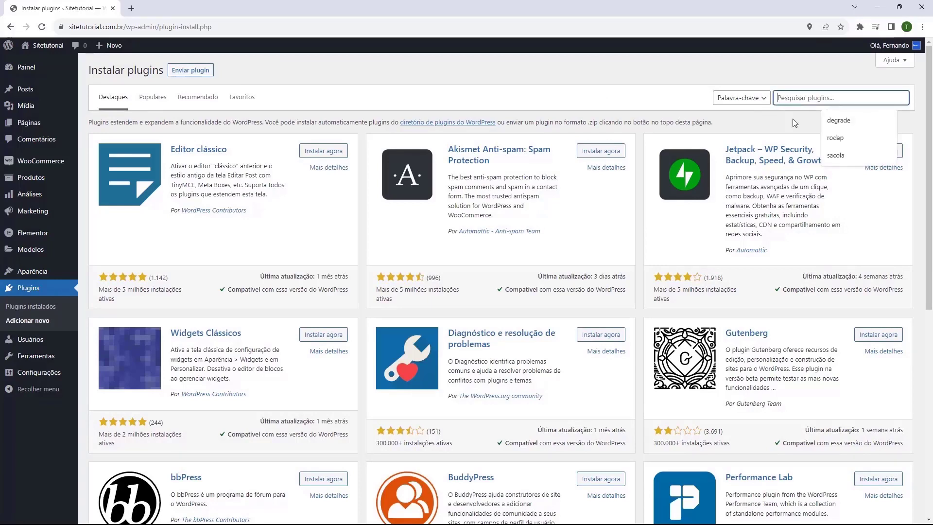
{"action": "type", "text": "mercado pago"}
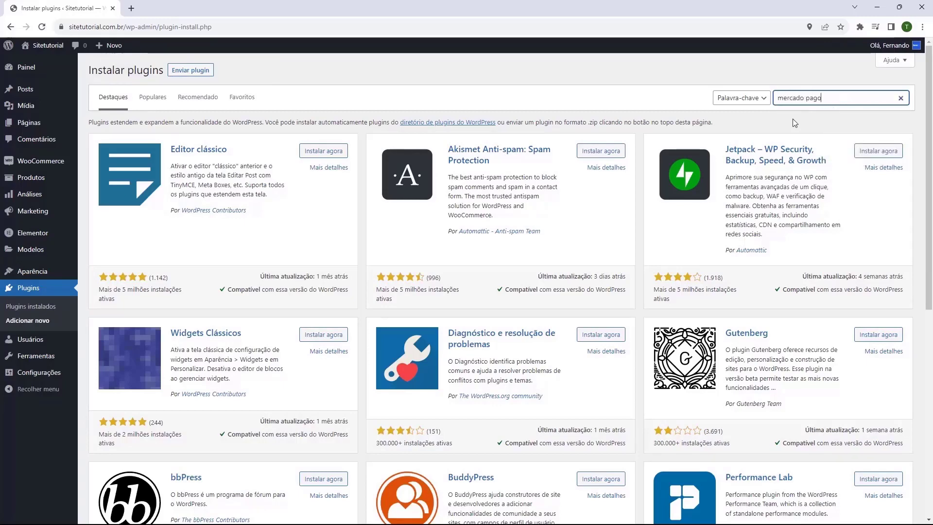
{"action": "key", "text": "Return"}
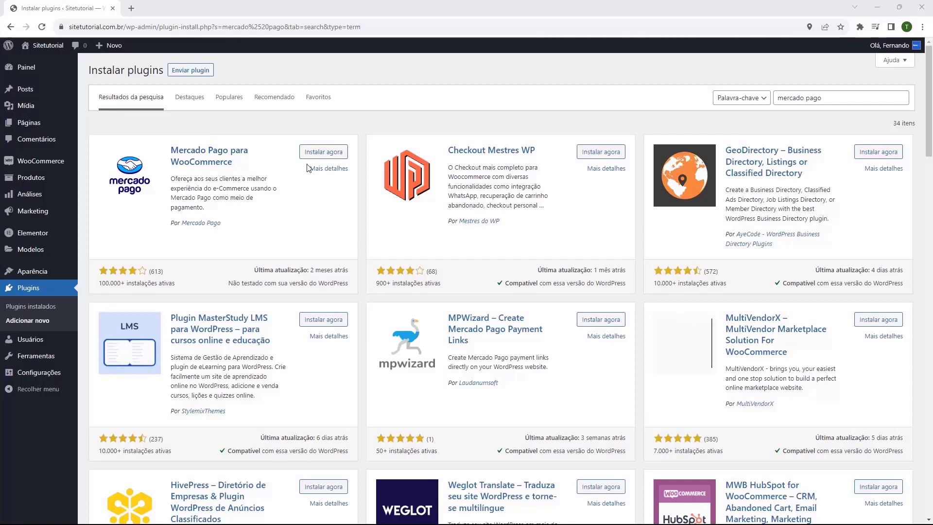
Step: Install and activate the Mercado Pago para WooCommerce plugin
{"action": "left_click", "coordinate": [323, 156]}
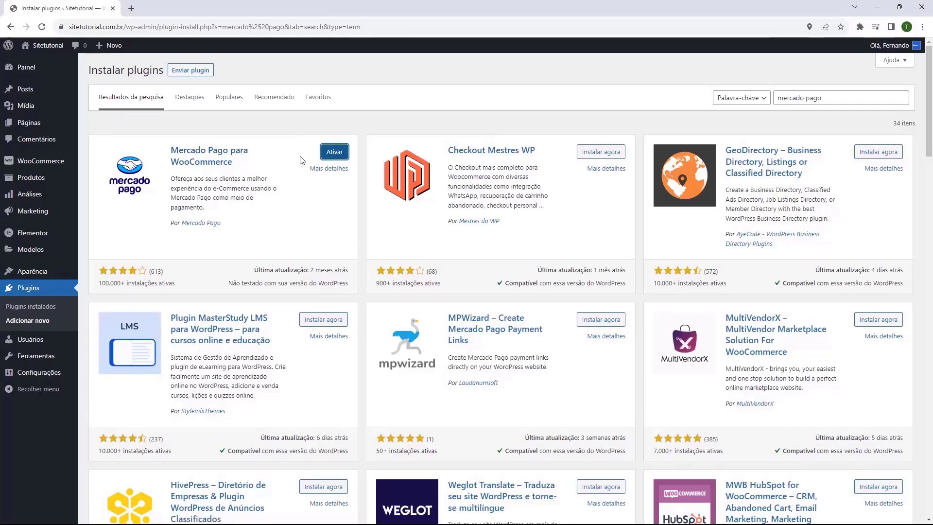
{"action": "left_click", "coordinate": [334, 153]}
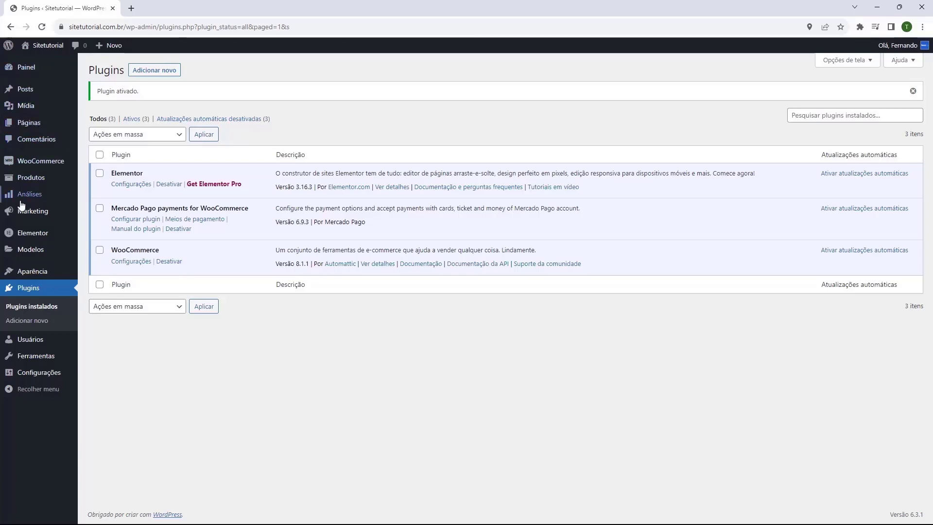
{"action": "mouse_move", "coordinate": [24, 169]}
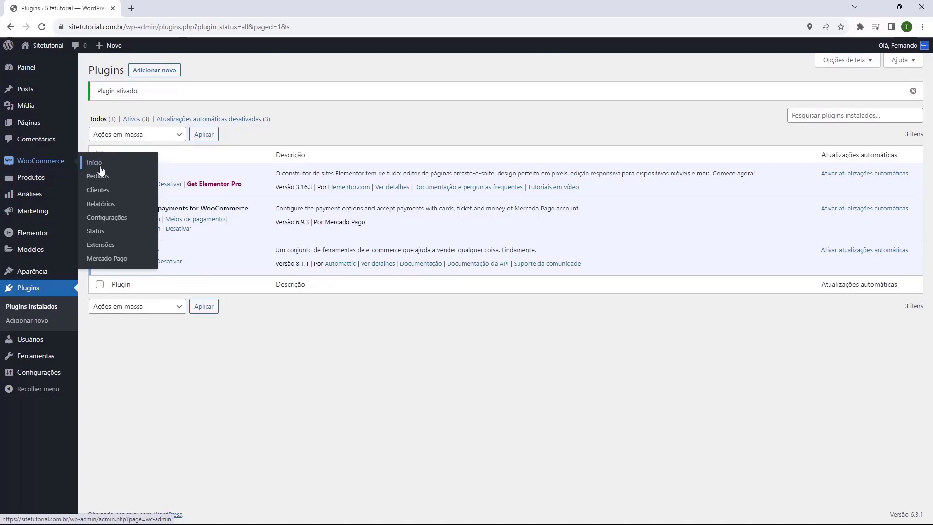
Step: Open the Mercado Pago settings and expand '1. Integre a loja com o Mercado Pago' to its credential fields
{"action": "left_click", "coordinate": [103, 261]}
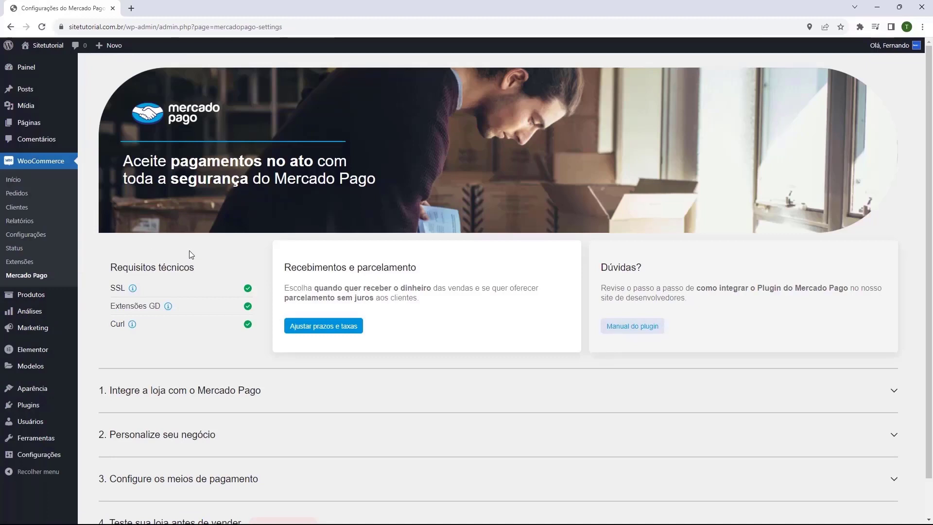
{"action": "scroll", "coordinate": [189, 251], "scroll_direction": "down", "scroll_amount": 1}
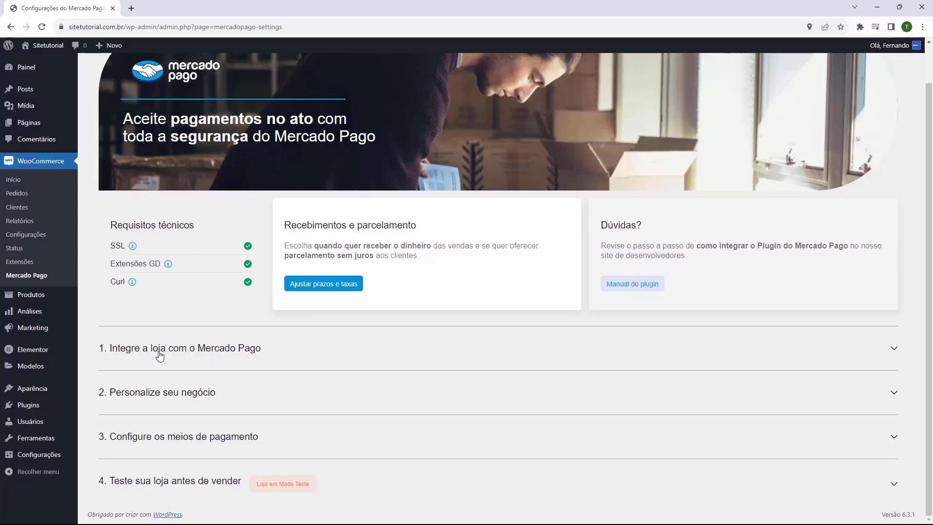
{"action": "left_click", "coordinate": [189, 348]}
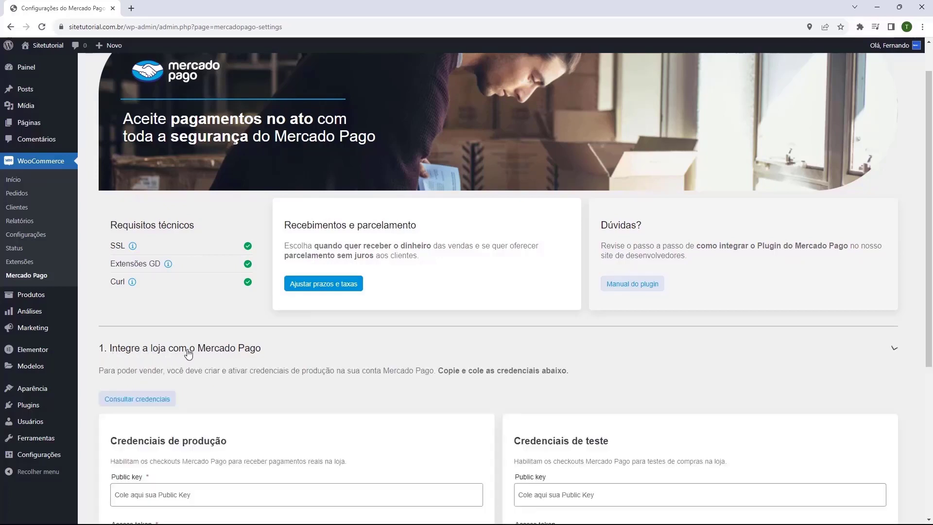
{"action": "scroll", "coordinate": [195, 301], "scroll_direction": "down", "scroll_amount": 4}
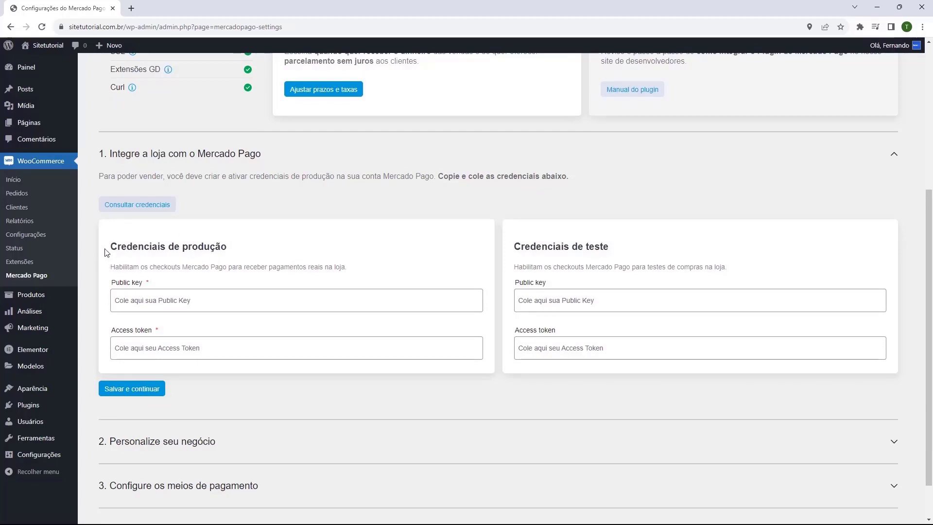
Step: Copy the Public Key from Mercado Pago's Credenciais de produção page and go back to WordPress
{"action": "left_click", "coordinate": [137, 205]}
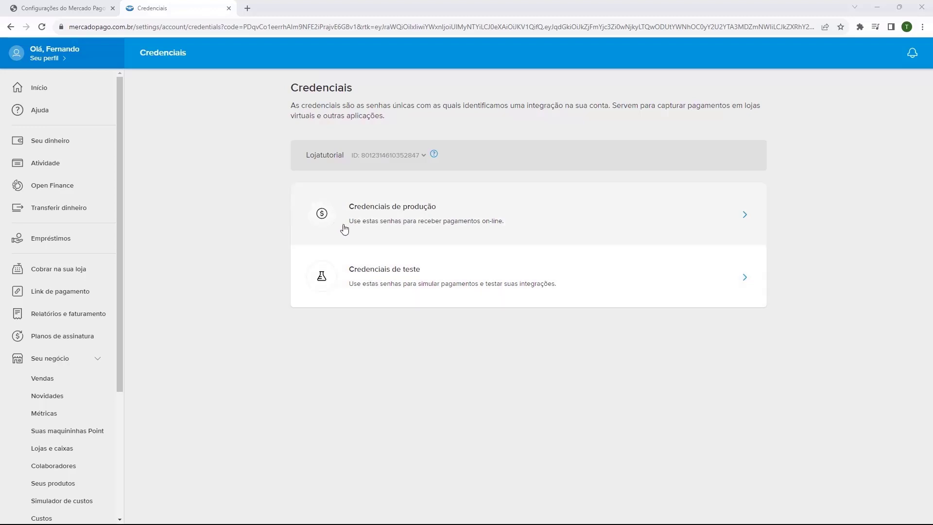
{"action": "left_click", "coordinate": [375, 214]}
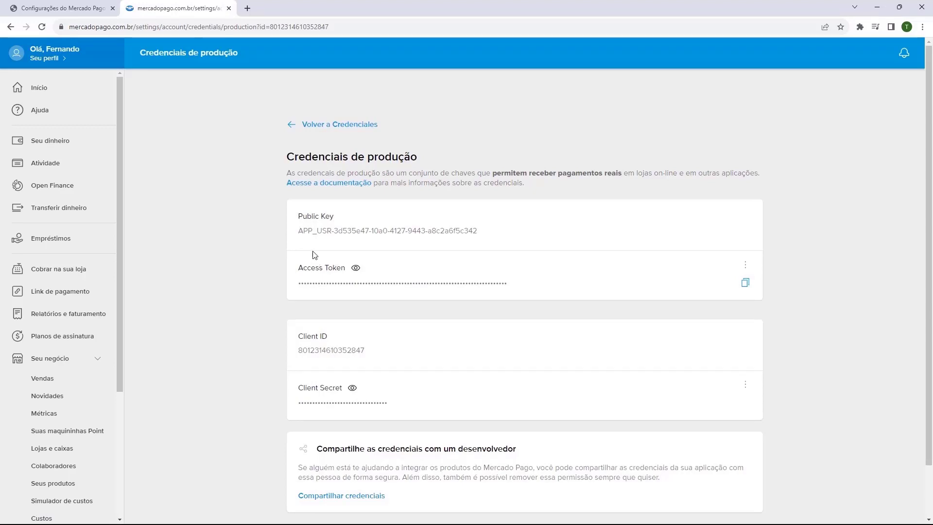
{"action": "mouse_move", "coordinate": [297, 216]}
{"action": "left_mouse_down"}
{"action": "mouse_move", "coordinate": [332, 216]}
{"action": "mouse_move", "coordinate": [298, 219]}
{"action": "left_mouse_up"}
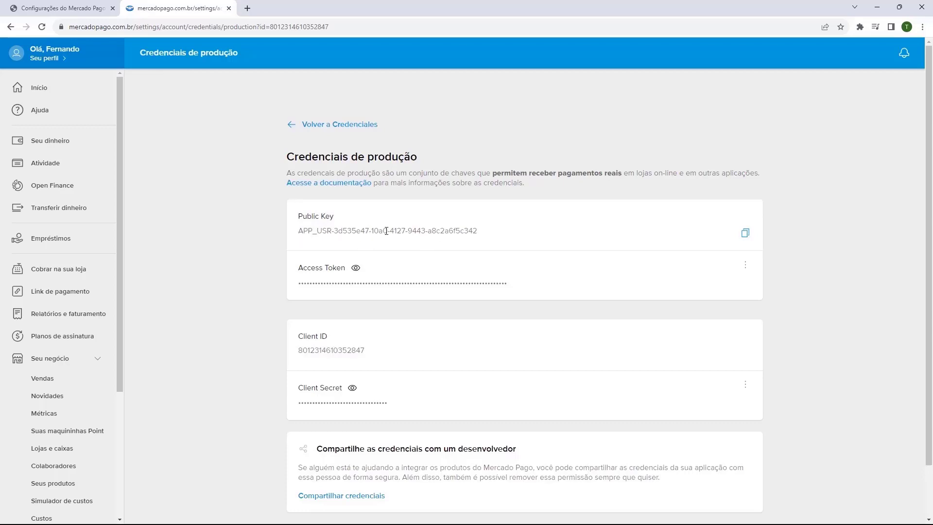
{"action": "left_click", "coordinate": [745, 240]}
{"action": "left_click", "coordinate": [60, 8]}
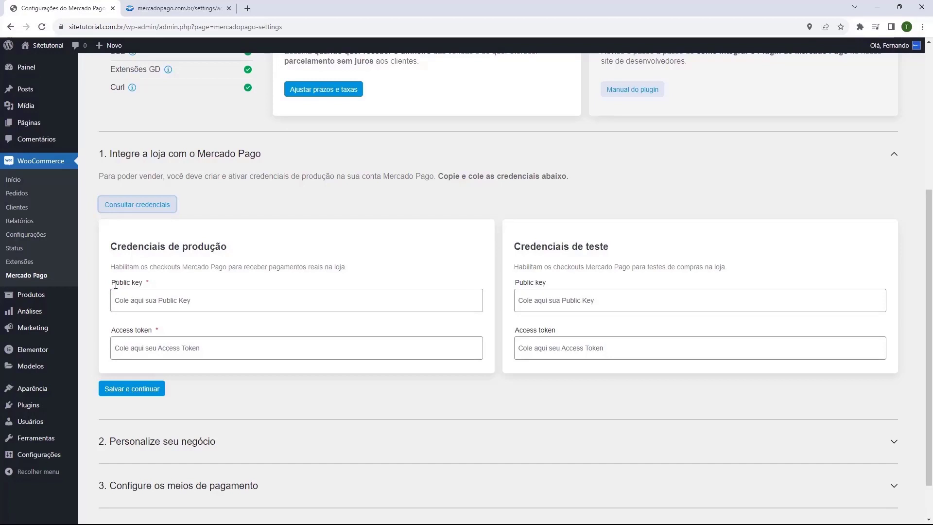
Step: Paste the production Public Key and the copied Access Token into WordPress's Mercado Pago credential fields
{"action": "left_click", "coordinate": [121, 301]}
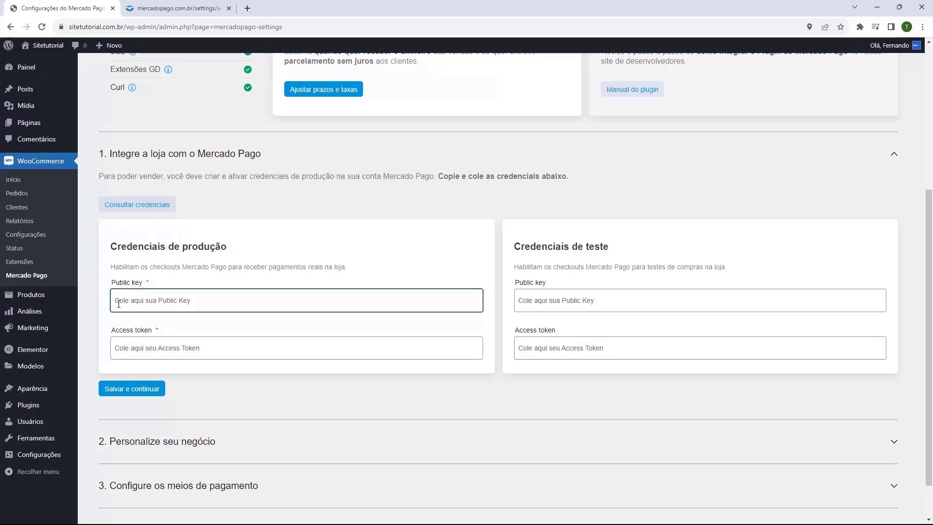
{"action": "key", "text": "ctrl+v"}
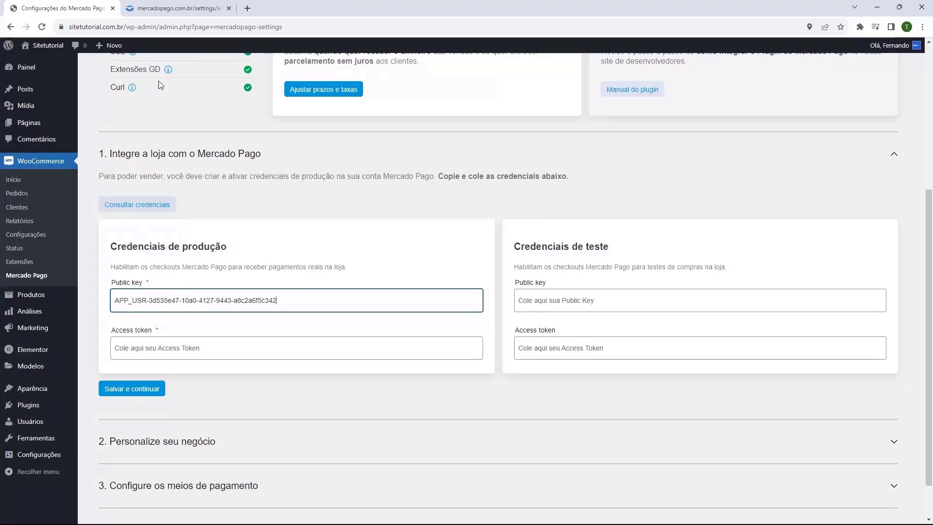
{"action": "left_click", "coordinate": [175, 8]}
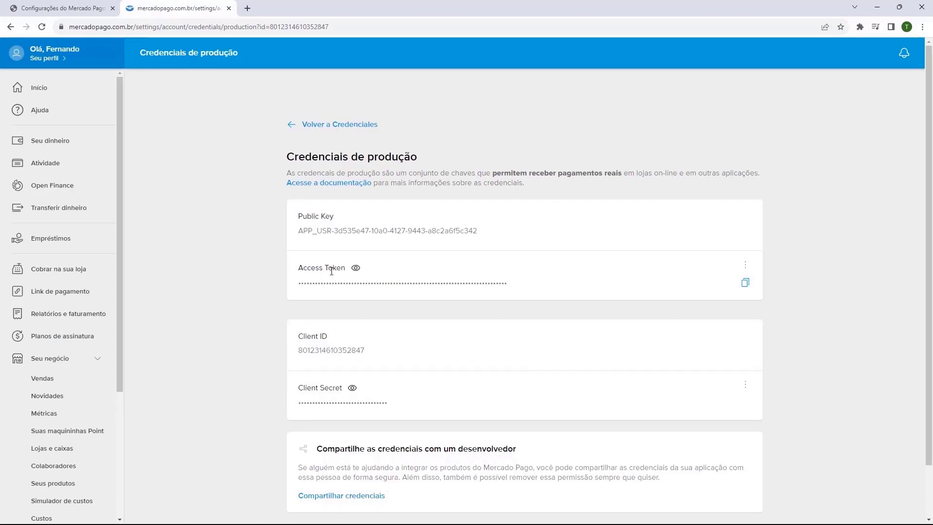
{"action": "left_click", "coordinate": [357, 272]}
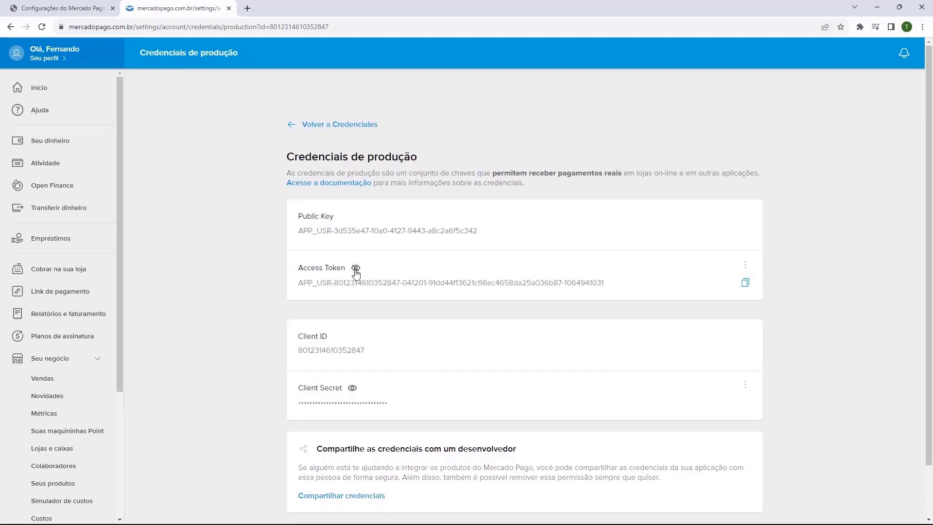
{"action": "left_click", "coordinate": [357, 271]}
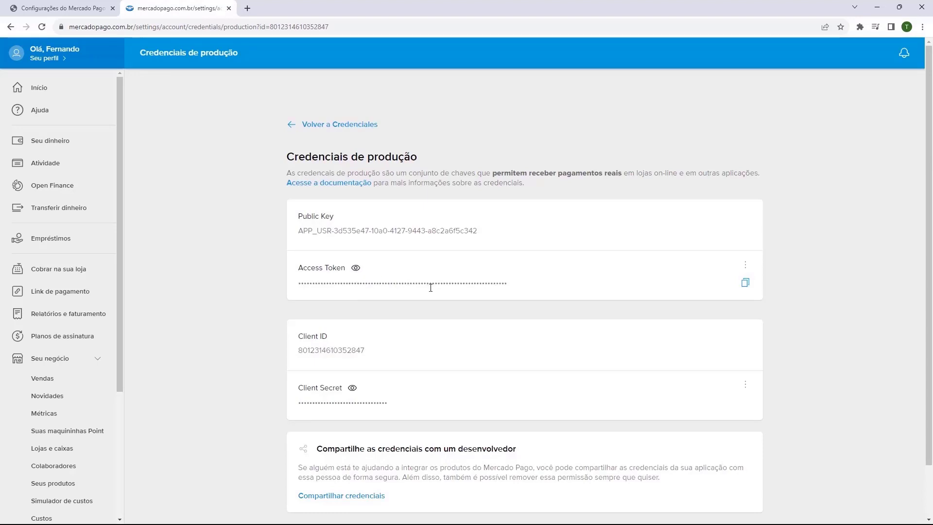
{"action": "left_click", "coordinate": [743, 287]}
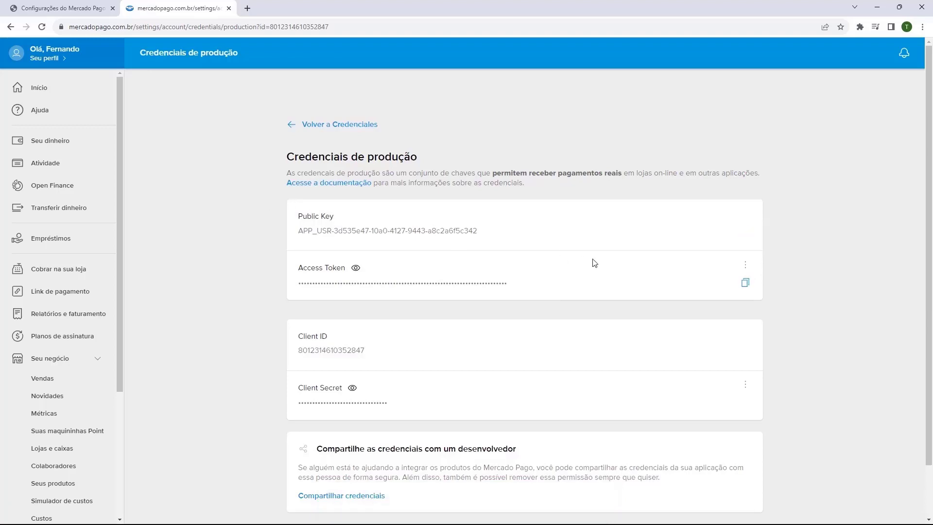
{"action": "left_click", "coordinate": [63, 8]}
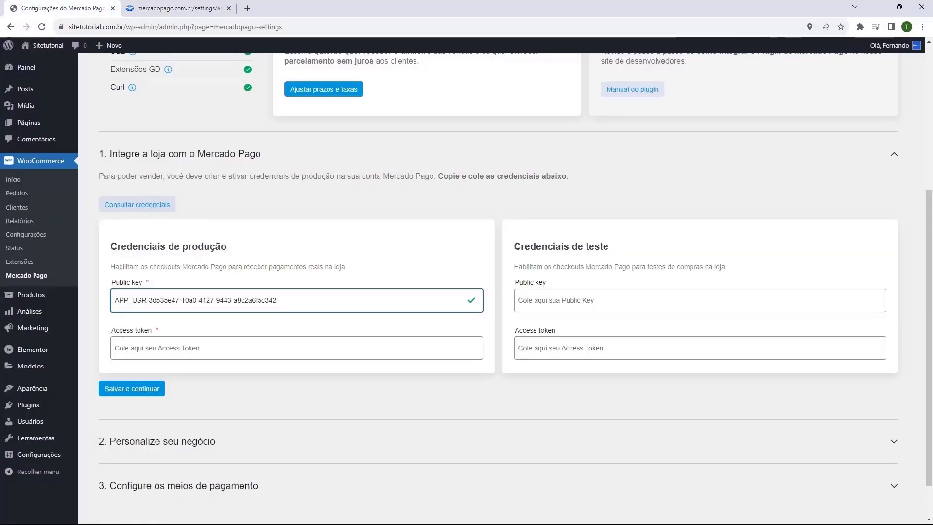
{"action": "left_click", "coordinate": [143, 350]}
{"action": "key", "text": "ctrl+v"}
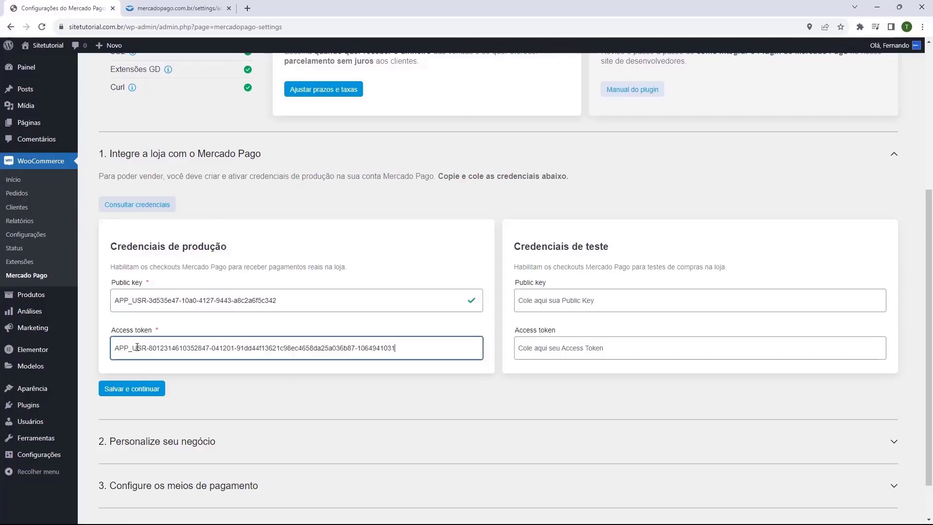
{"action": "left_click", "coordinate": [107, 327]}
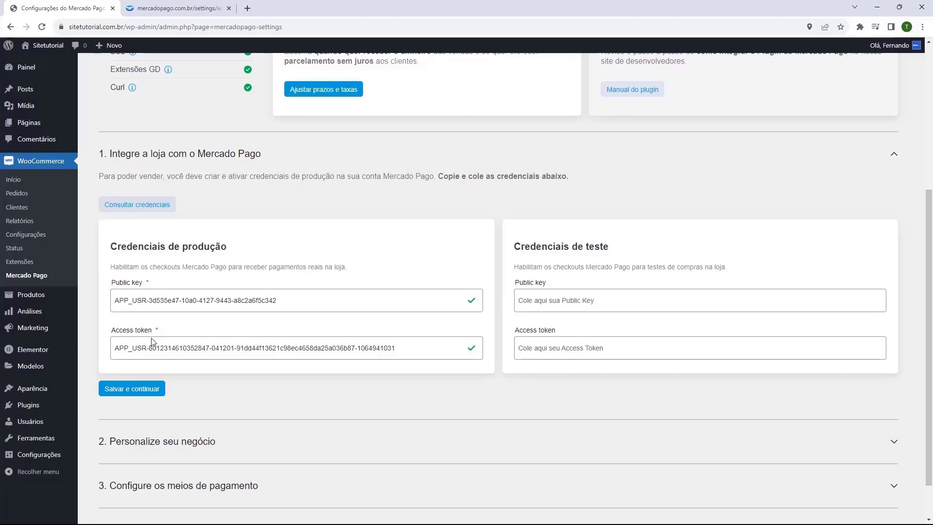
Step: Save the credentials, then set the store name to Lojatutorial with category Other categories
{"action": "left_click", "coordinate": [125, 397]}
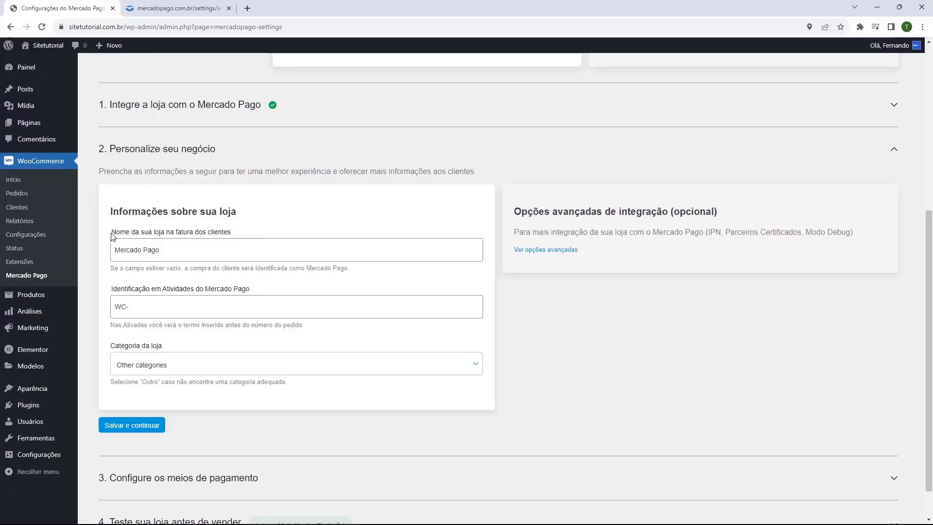
{"action": "triple_click", "coordinate": [170, 253]}
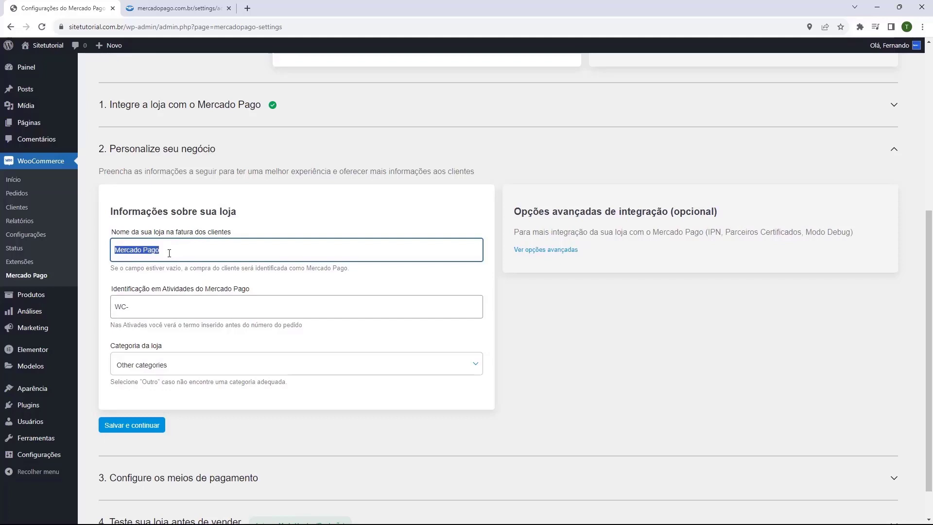
{"action": "type", "text": "Lojat"}
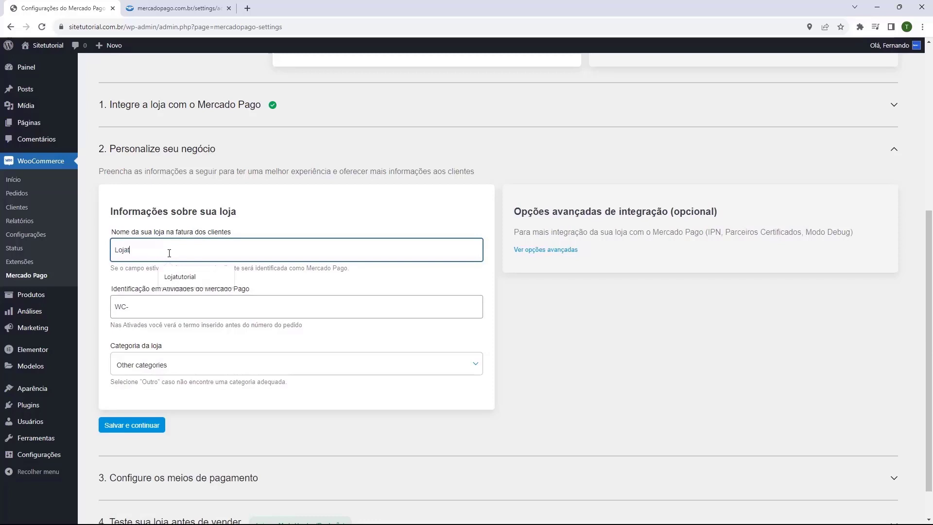
{"action": "type", "text": "utorial"}
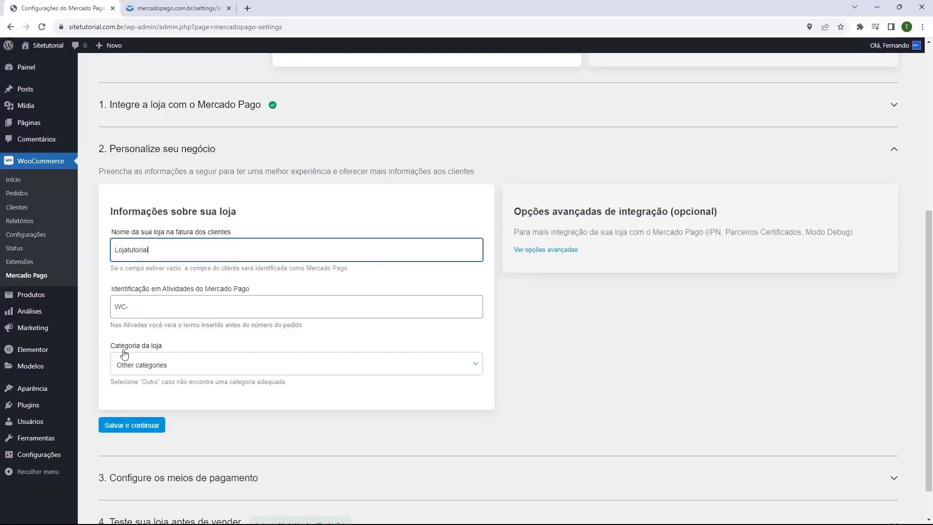
{"action": "left_click", "coordinate": [173, 364]}
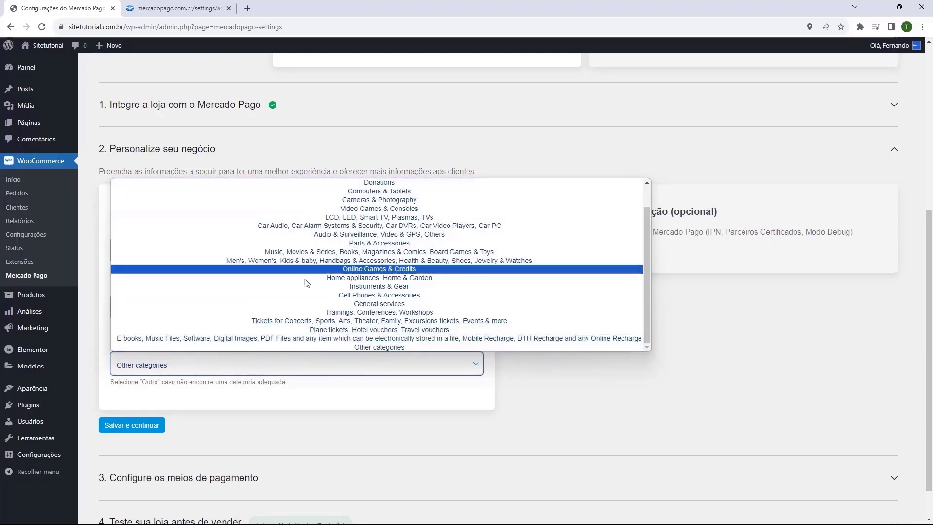
{"action": "left_click", "coordinate": [354, 347]}
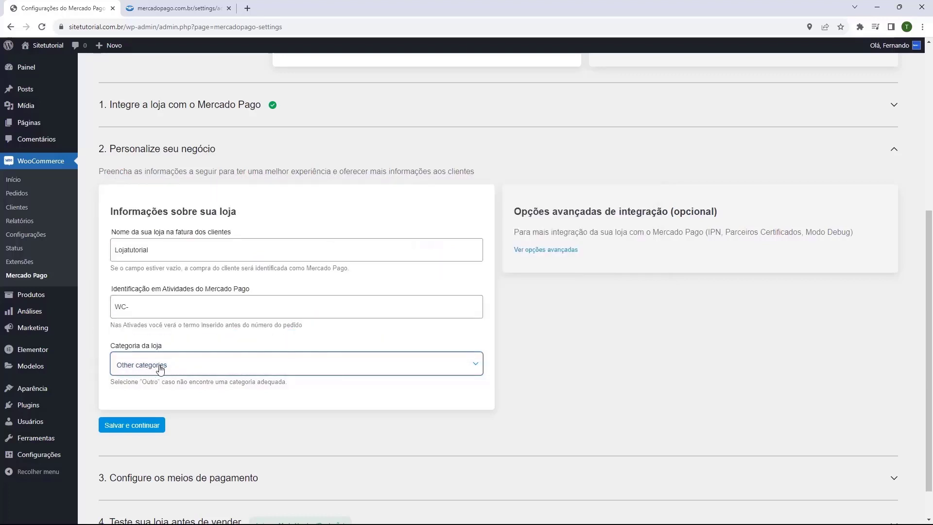
Step: Save the store details and save the store operating mode as Modo Vendas (Produção)
{"action": "left_click", "coordinate": [136, 433]}
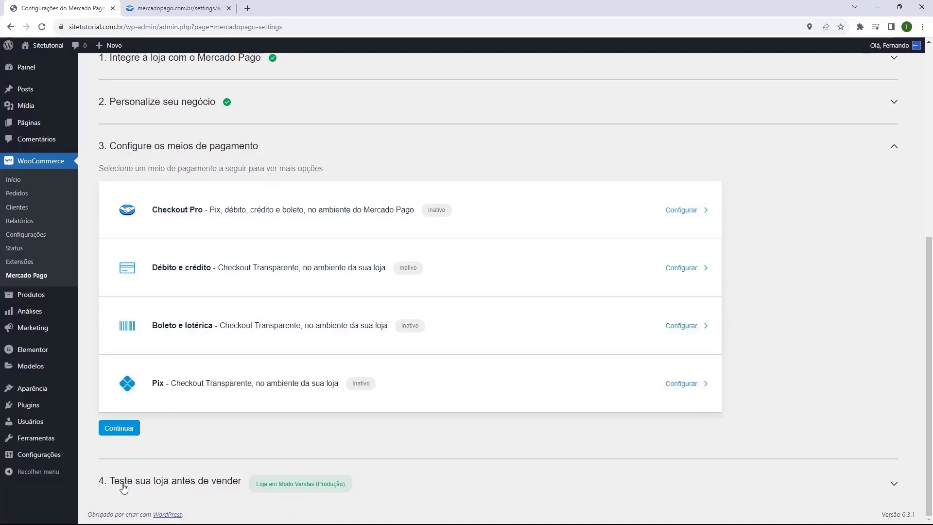
{"action": "left_click", "coordinate": [107, 482]}
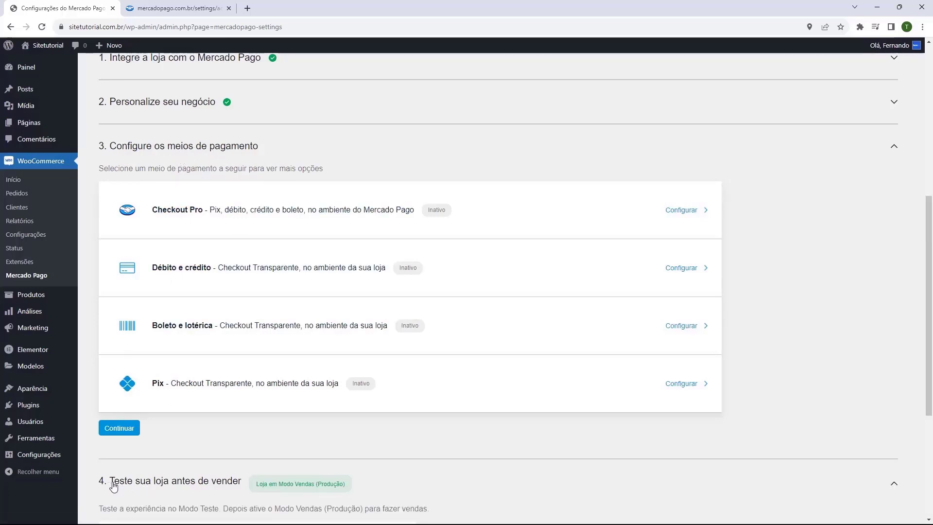
{"action": "scroll", "coordinate": [130, 340], "scroll_direction": "down", "scroll_amount": 5}
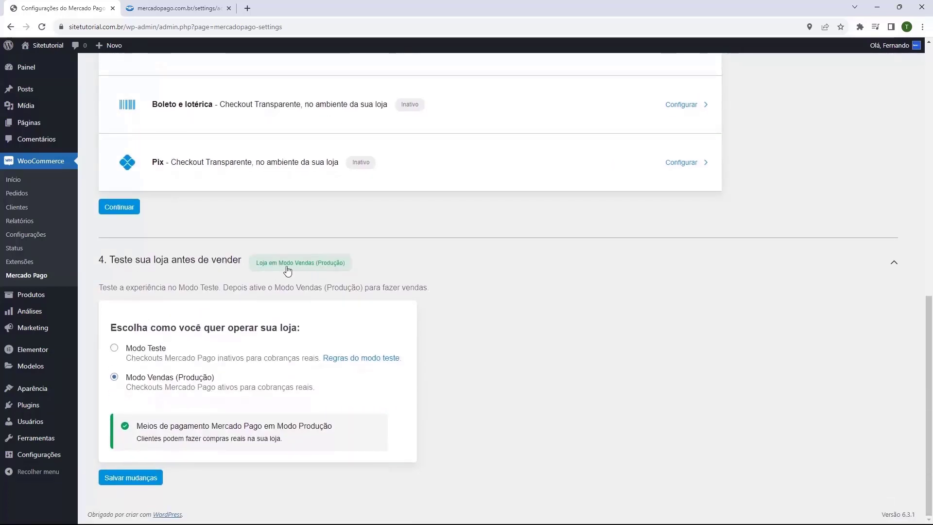
{"action": "left_click", "coordinate": [114, 348]}
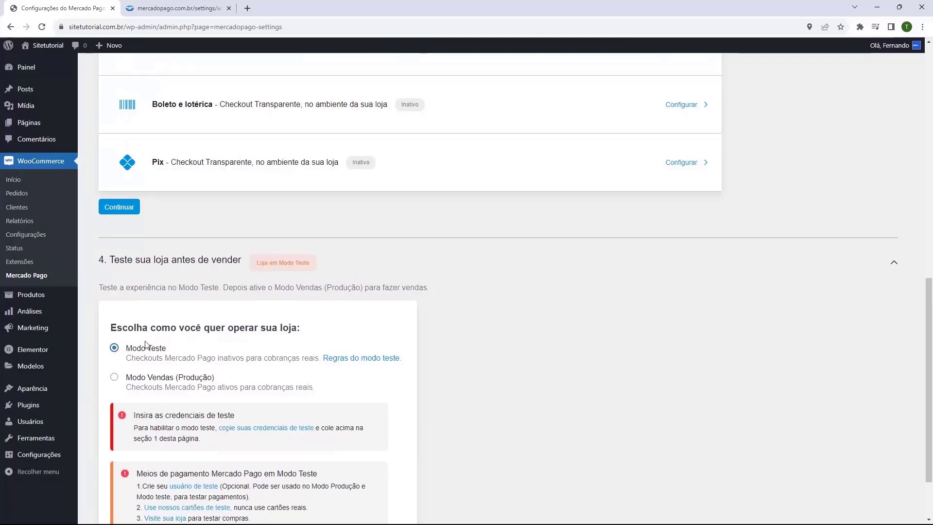
{"action": "left_click", "coordinate": [116, 378]}
{"action": "left_click", "coordinate": [139, 480]}
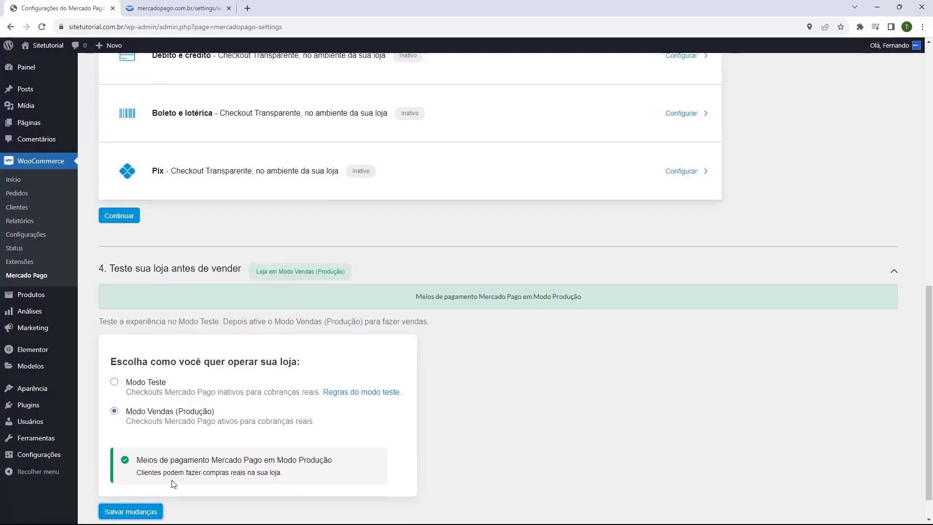
{"action": "scroll", "coordinate": [146, 457], "scroll_direction": "up", "scroll_amount": 5}
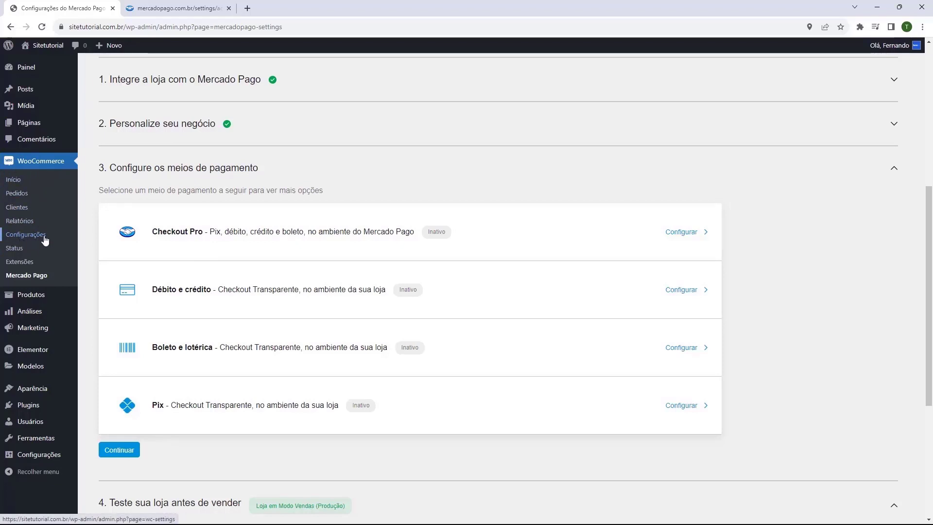
Step: Go to WooCommerce's Configurações page from the admin sidebar
{"action": "left_click", "coordinate": [12, 237]}
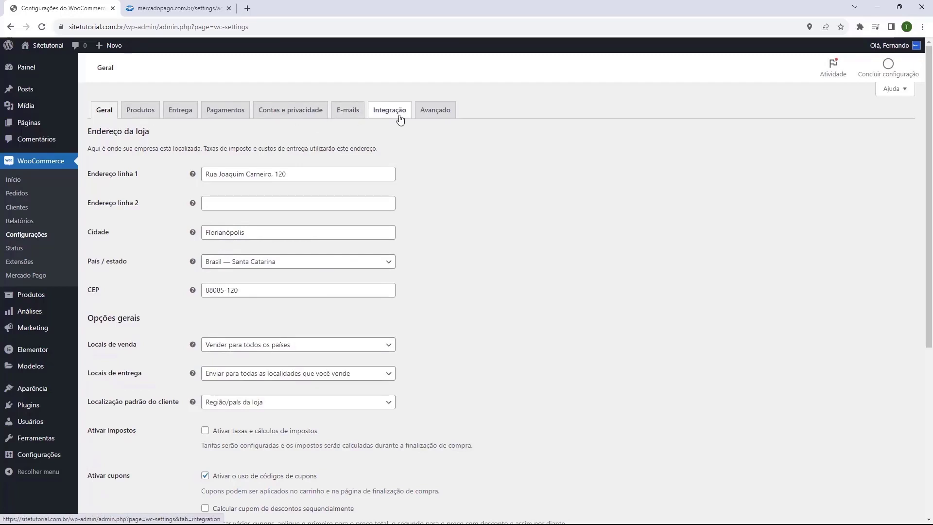
Step: On the Pagamentos tab, enable Débito e crédito, Boleto e lotérica and Pix, then save
{"action": "left_click", "coordinate": [227, 116]}
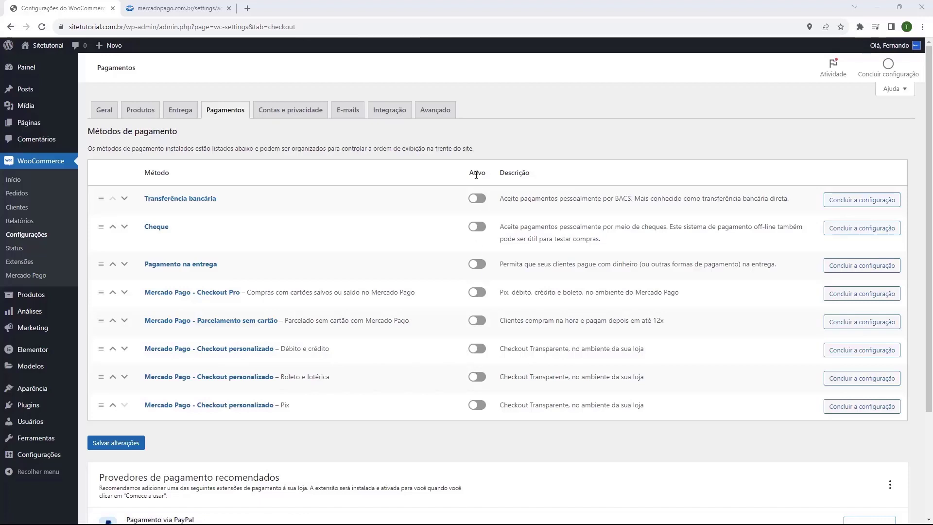
{"action": "left_click", "coordinate": [477, 349]}
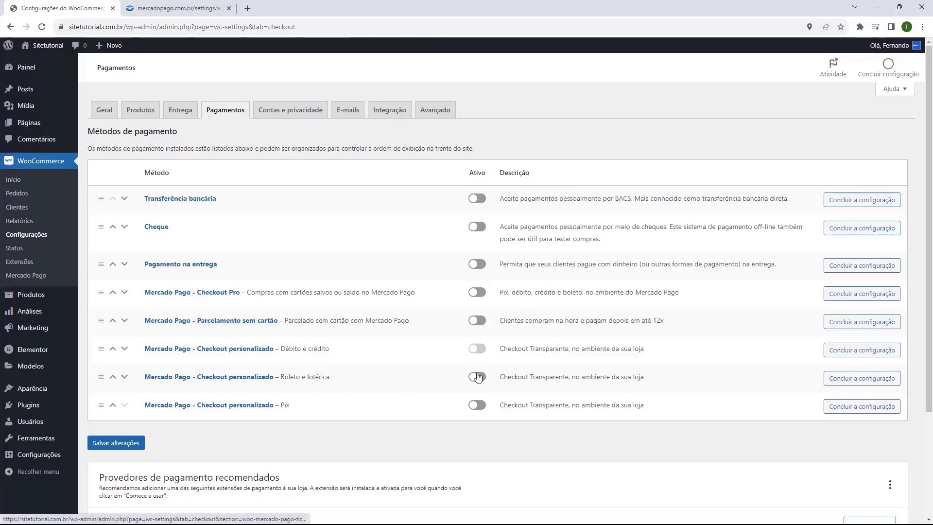
{"action": "left_click", "coordinate": [477, 377]}
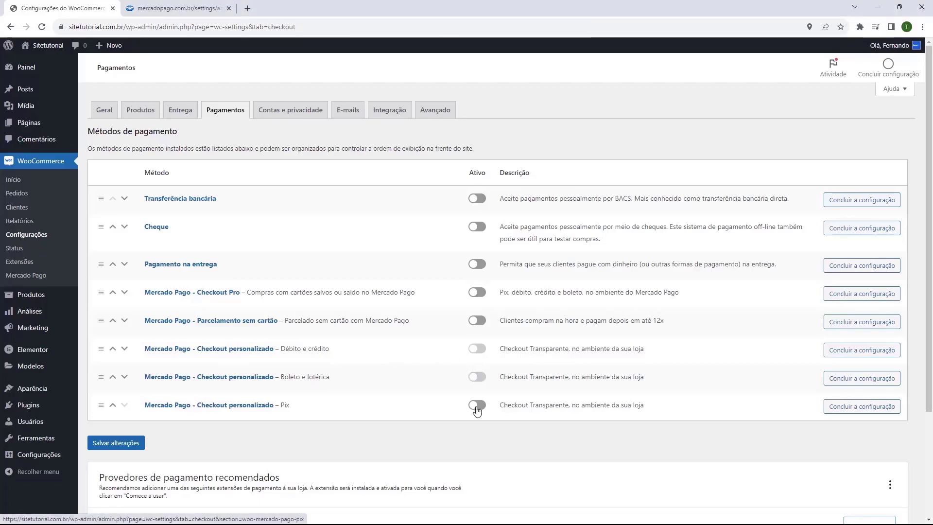
{"action": "left_click", "coordinate": [477, 405]}
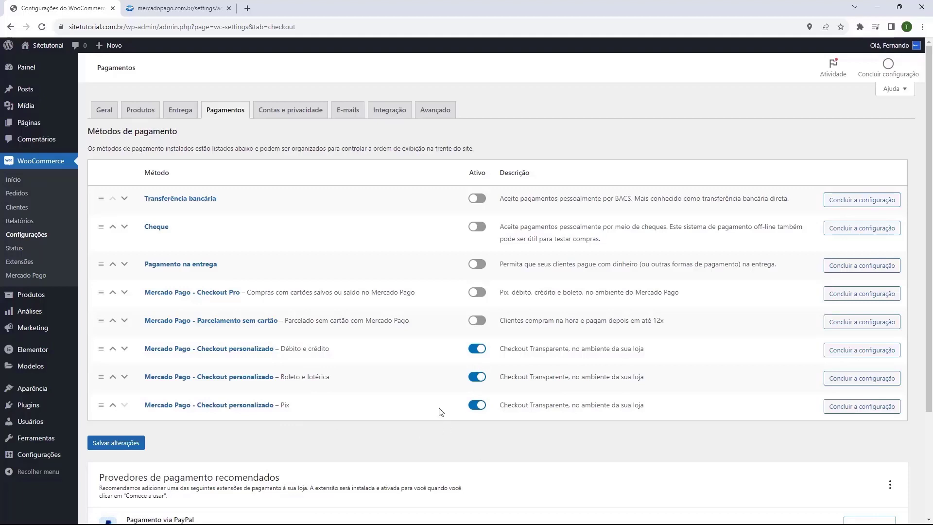
{"action": "left_click", "coordinate": [103, 450]}
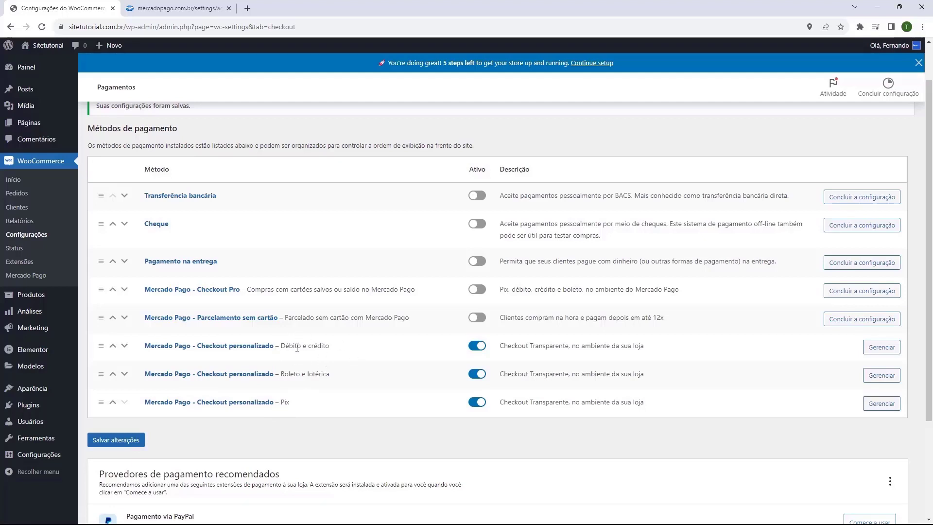
Step: Review the Débito e crédito card checkout options and save them with checkout active
{"action": "left_click", "coordinate": [870, 349]}
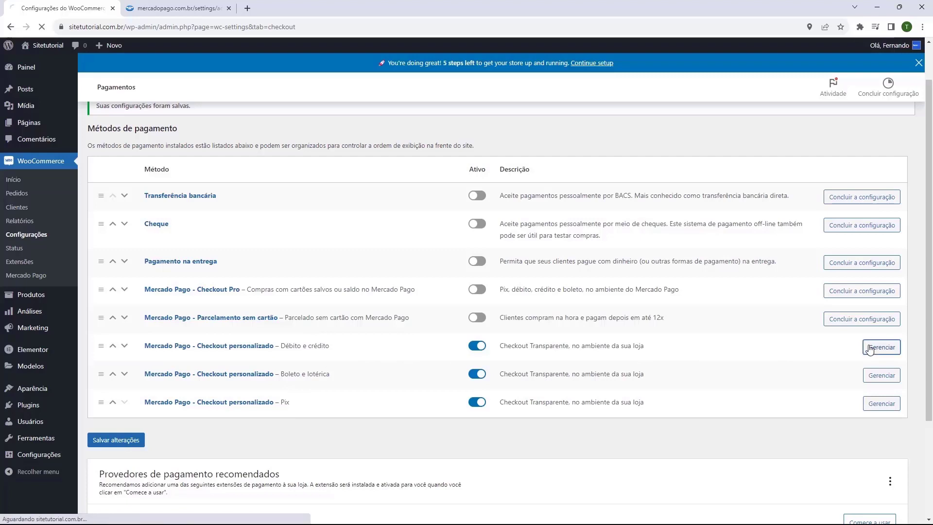
{"action": "scroll", "coordinate": [160, 243], "scroll_direction": "down", "scroll_amount": 2}
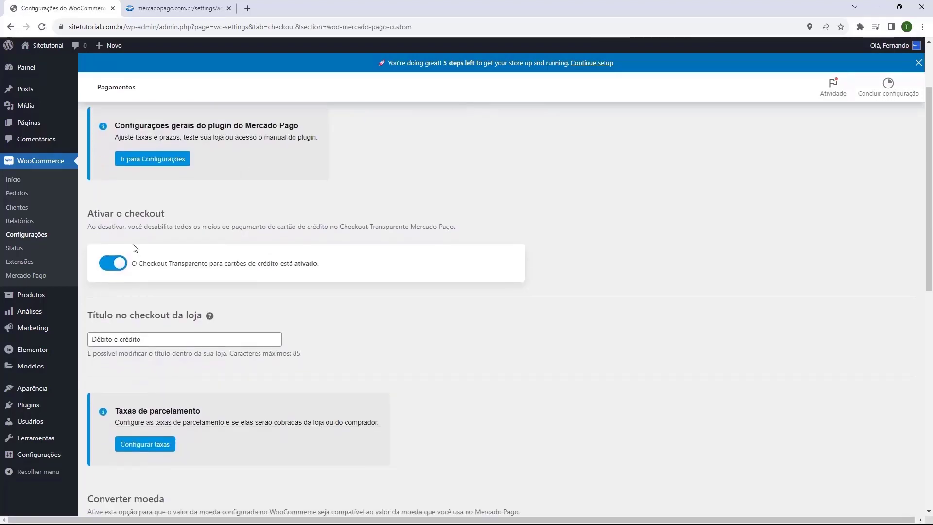
{"action": "scroll", "coordinate": [135, 222], "scroll_direction": "down", "scroll_amount": 1}
{"action": "scroll", "coordinate": [136, 221], "scroll_direction": "down", "scroll_amount": 1}
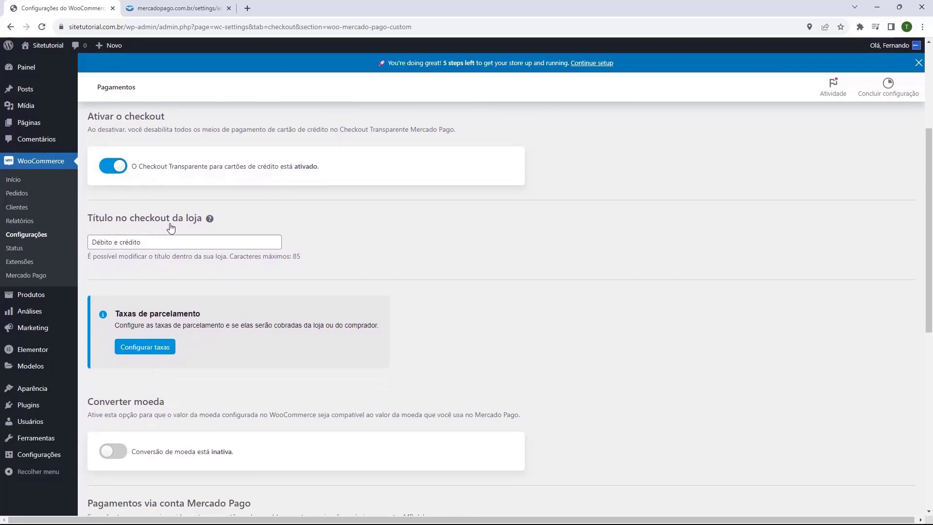
{"action": "scroll", "coordinate": [109, 238], "scroll_direction": "down", "scroll_amount": 3}
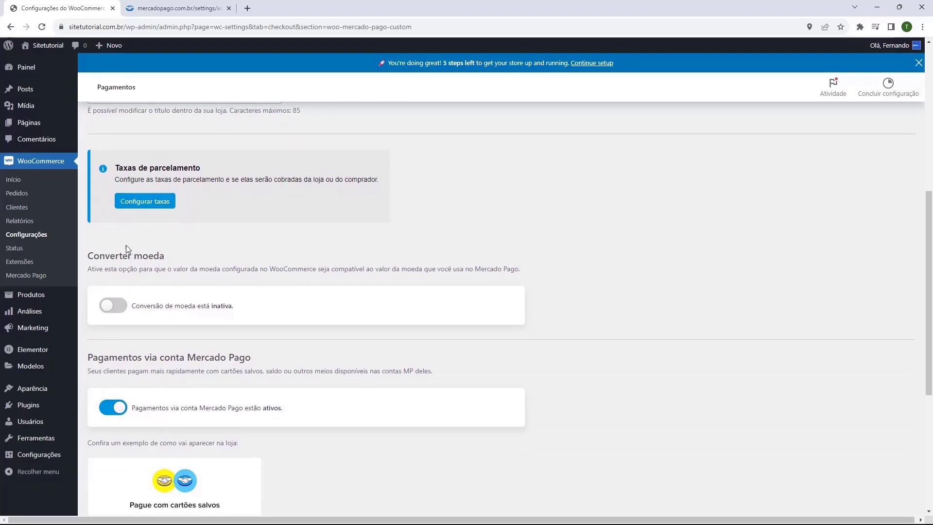
{"action": "scroll", "coordinate": [110, 250], "scroll_direction": "down", "scroll_amount": 4}
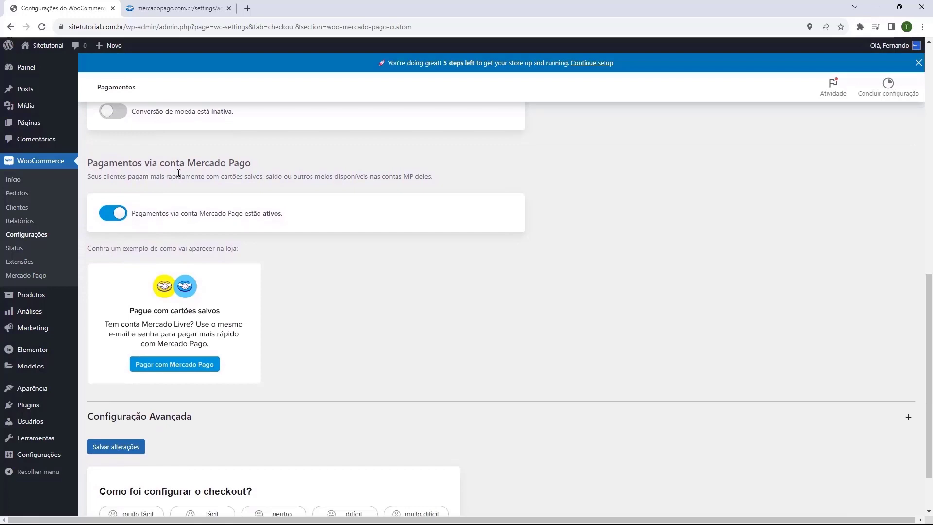
{"action": "scroll", "coordinate": [124, 202], "scroll_direction": "down", "scroll_amount": 2}
{"action": "scroll", "coordinate": [124, 202], "scroll_direction": "up", "scroll_amount": 1}
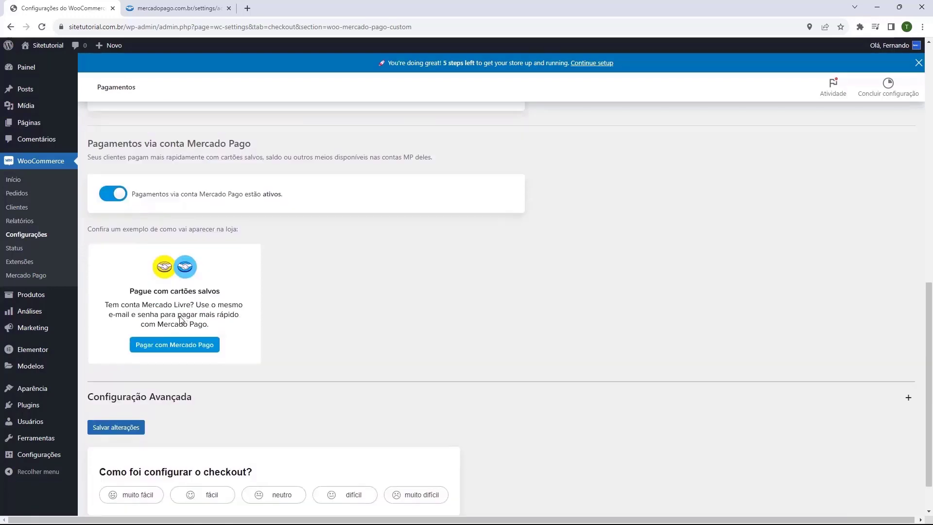
{"action": "scroll", "coordinate": [129, 276], "scroll_direction": "up", "scroll_amount": 1}
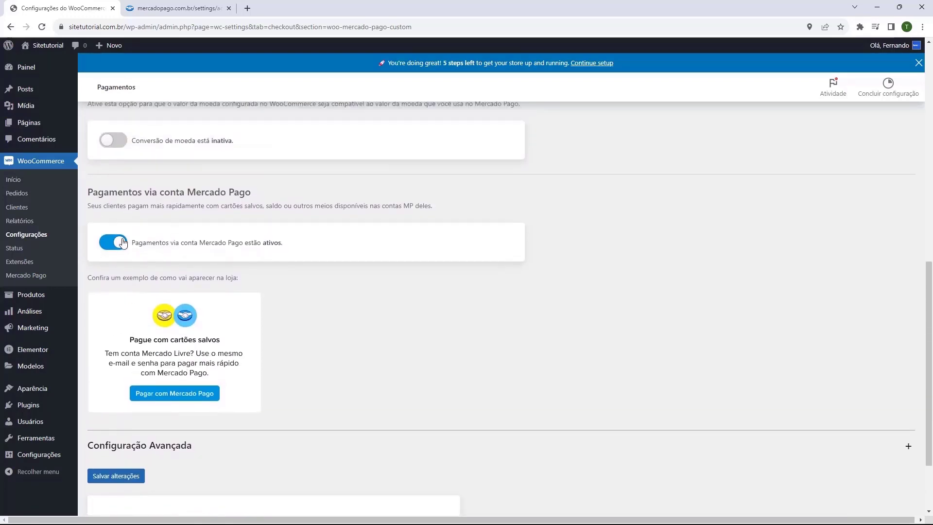
{"action": "scroll", "coordinate": [90, 260], "scroll_direction": "up", "scroll_amount": 2}
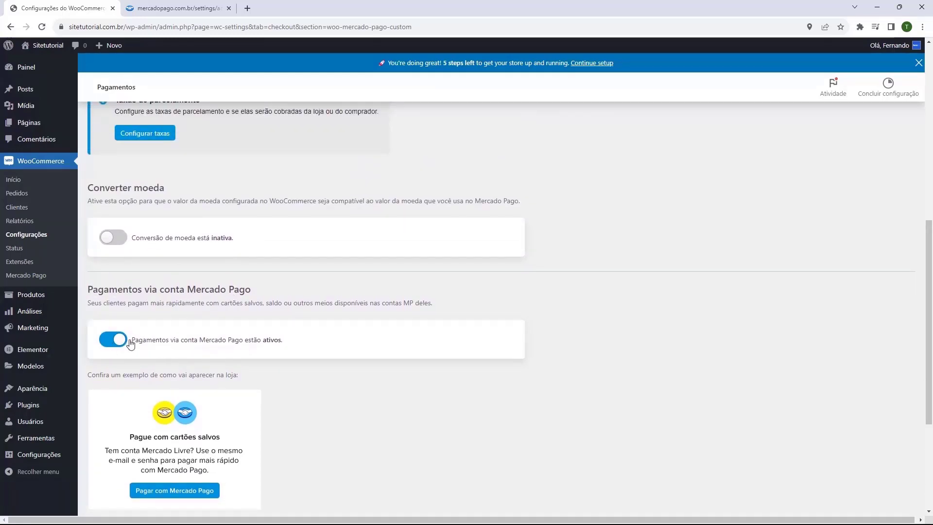
{"action": "scroll", "coordinate": [130, 344], "scroll_direction": "down", "scroll_amount": 4}
{"action": "left_click", "coordinate": [122, 384]}
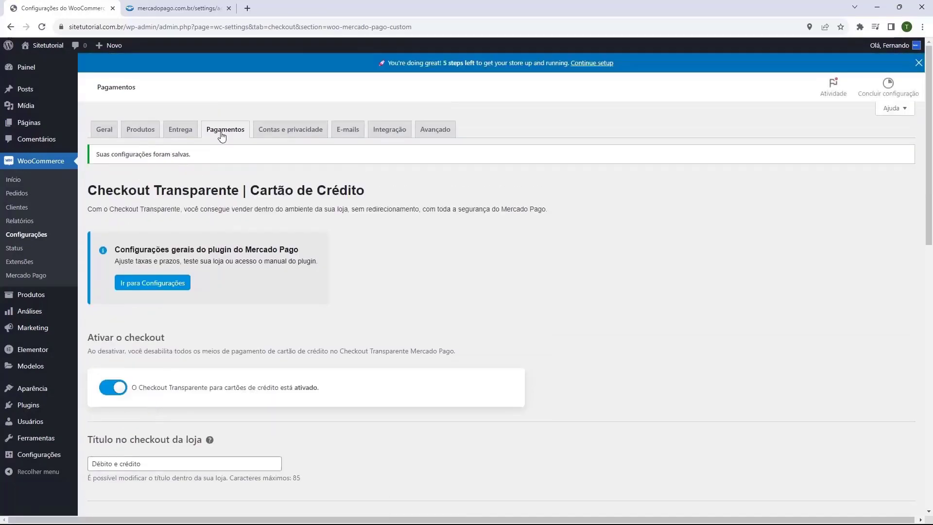
Step: Uncheck 'Pagamento na lotérica sem boleto' in the Boleto e lotérica settings and save
{"action": "left_click", "coordinate": [222, 136]}
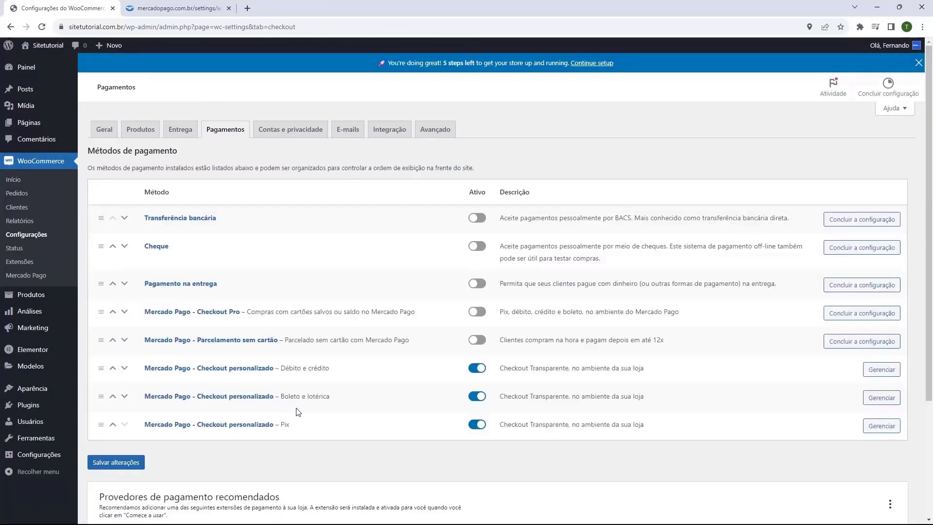
{"action": "left_click", "coordinate": [880, 398]}
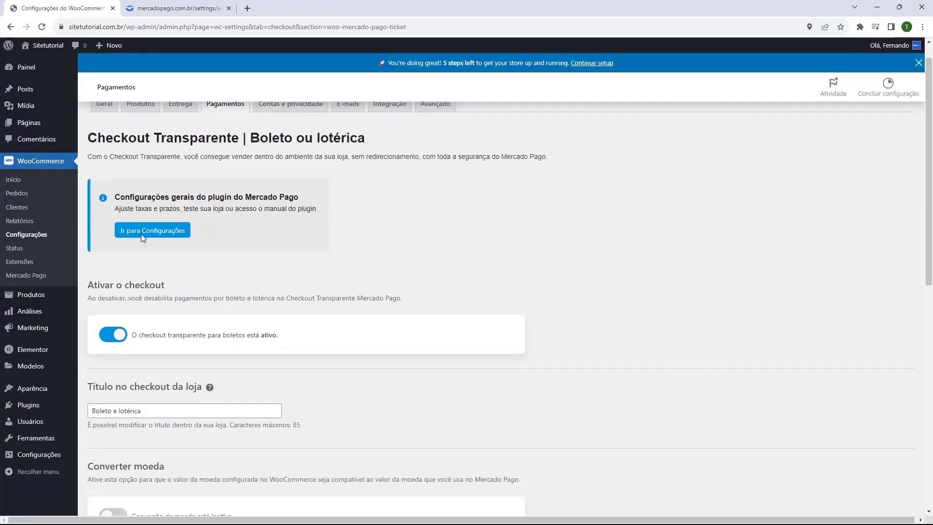
{"action": "scroll", "coordinate": [96, 273], "scroll_direction": "down", "scroll_amount": 3}
{"action": "scroll", "coordinate": [98, 262], "scroll_direction": "down", "scroll_amount": 4}
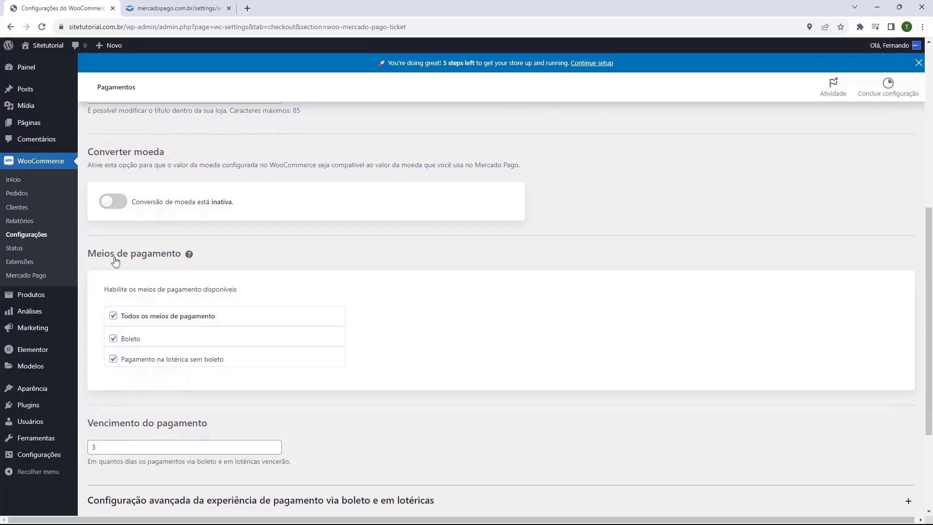
{"action": "left_click", "coordinate": [114, 360]}
{"action": "scroll", "coordinate": [136, 340], "scroll_direction": "down", "scroll_amount": 1}
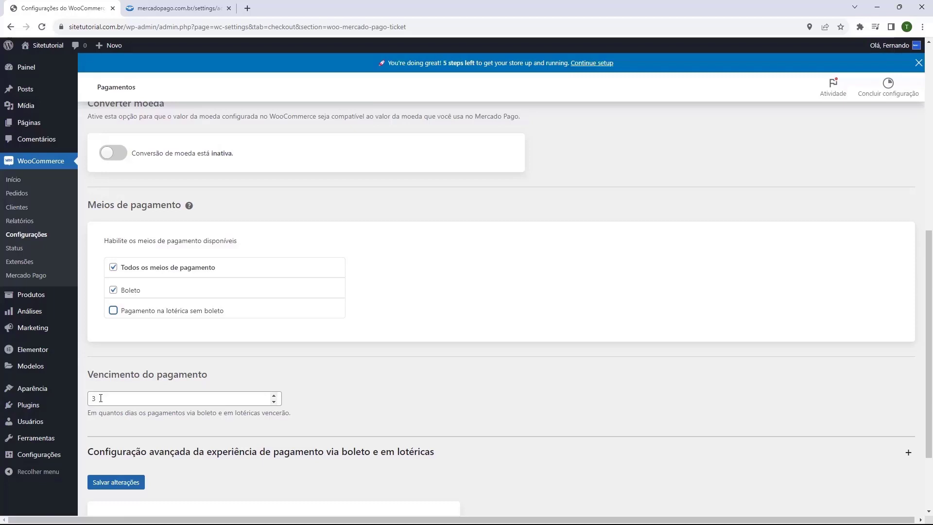
{"action": "scroll", "coordinate": [115, 337], "scroll_direction": "down", "scroll_amount": 2}
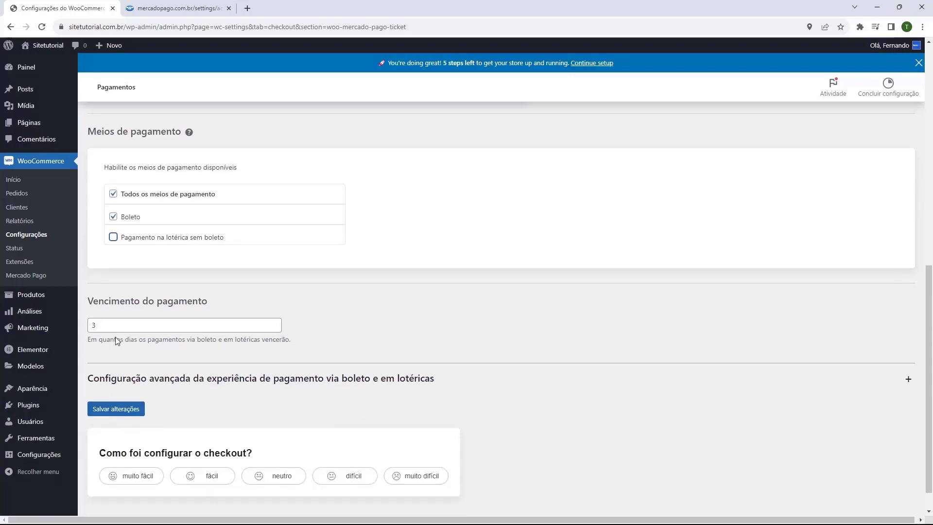
{"action": "scroll", "coordinate": [110, 269], "scroll_direction": "up", "scroll_amount": 3}
{"action": "scroll", "coordinate": [129, 361], "scroll_direction": "down", "scroll_amount": 3}
{"action": "left_click", "coordinate": [114, 379]}
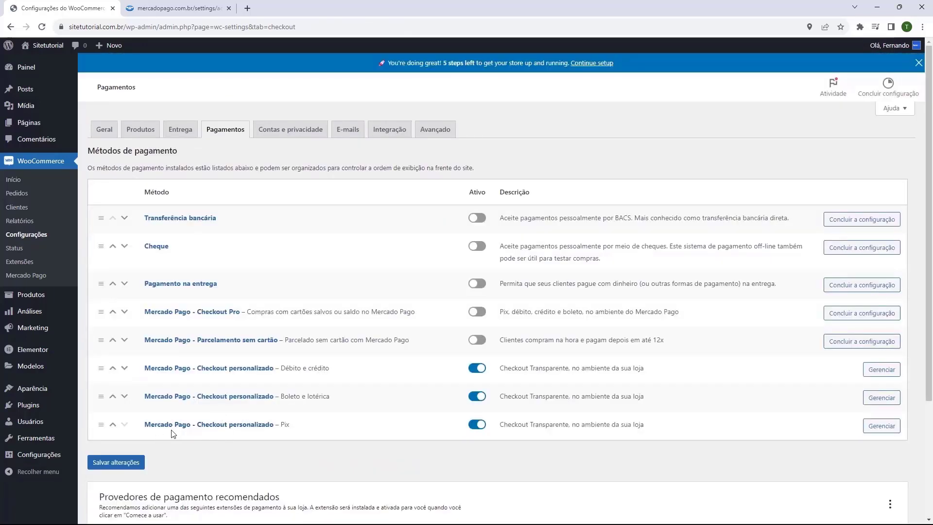
Step: Keep the Pix Vencimento at 30 minutos (recomendado) and save the Pix checkout settings
{"action": "left_click", "coordinate": [880, 429]}
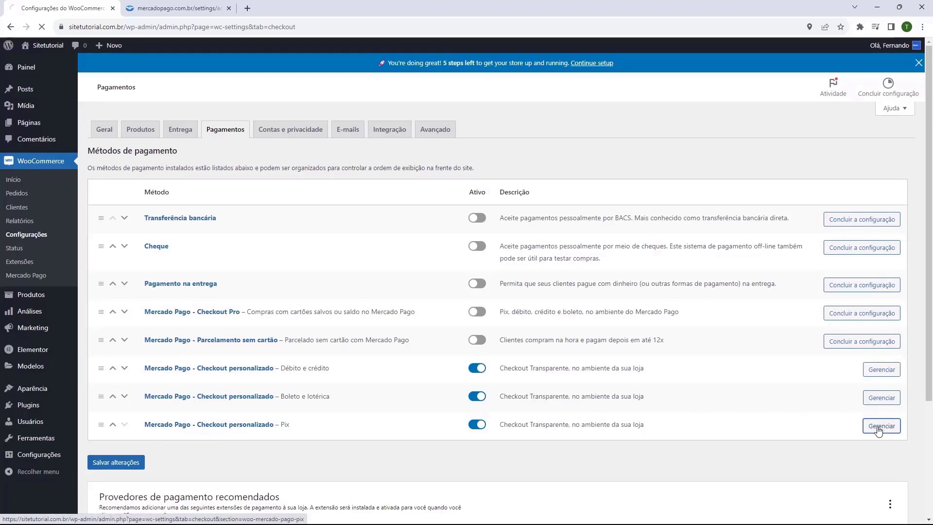
{"action": "scroll", "coordinate": [143, 353], "scroll_direction": "down", "scroll_amount": 4}
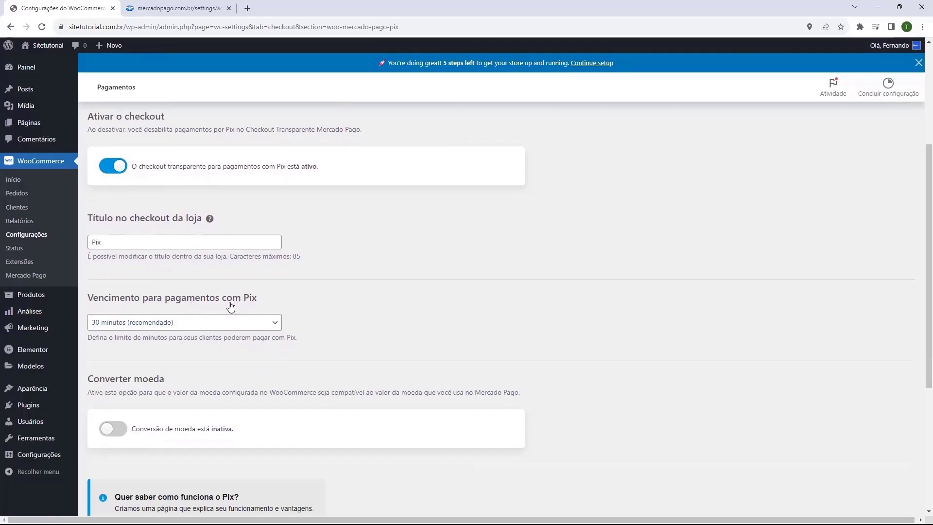
{"action": "left_click", "coordinate": [206, 321]}
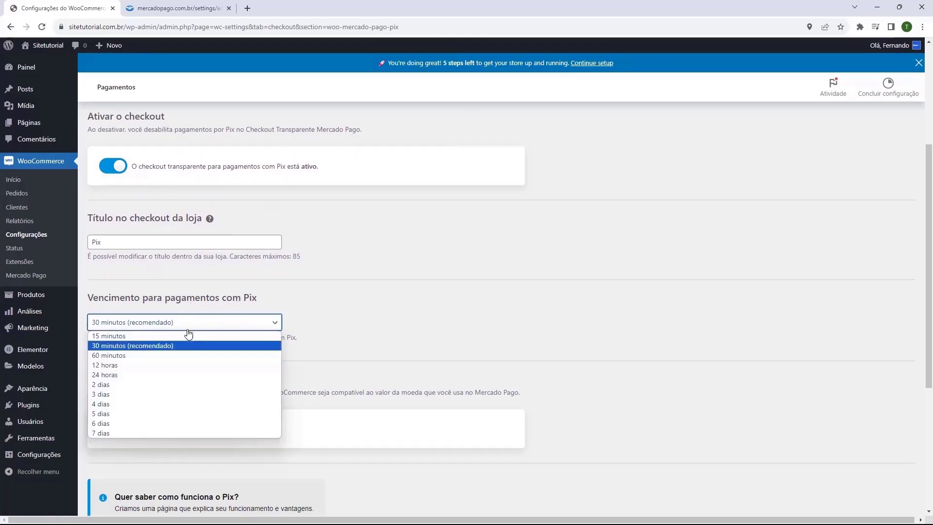
{"action": "left_click", "coordinate": [168, 323]}
{"action": "scroll", "coordinate": [169, 324], "scroll_direction": "down", "scroll_amount": 3}
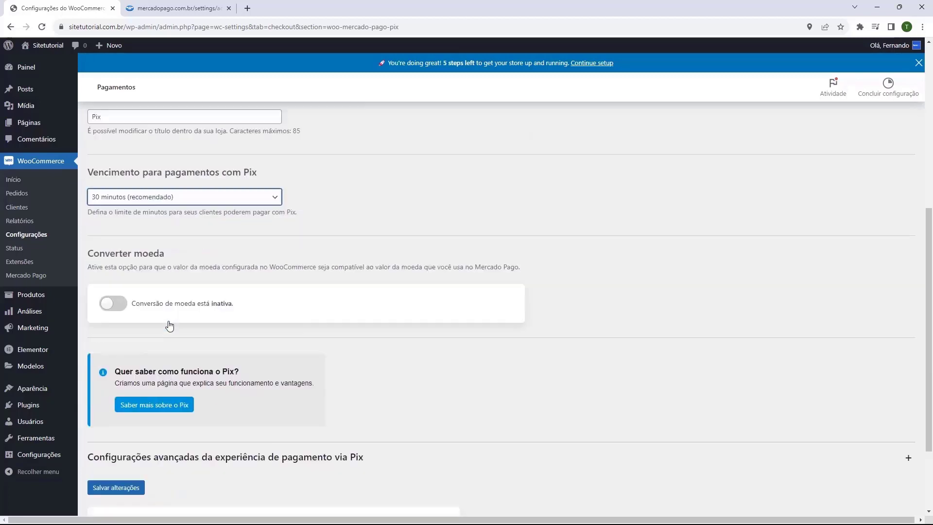
{"action": "scroll", "coordinate": [169, 324], "scroll_direction": "down", "scroll_amount": 2}
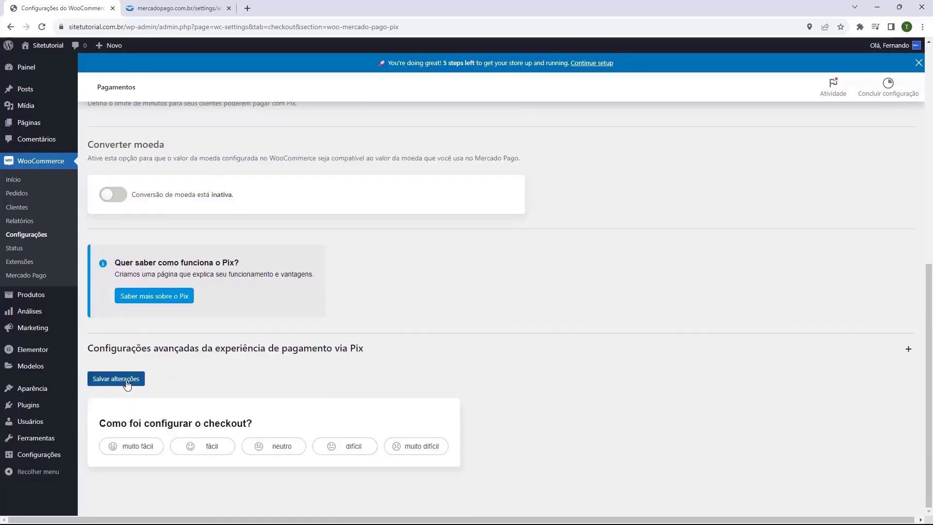
{"action": "left_click", "coordinate": [127, 385]}
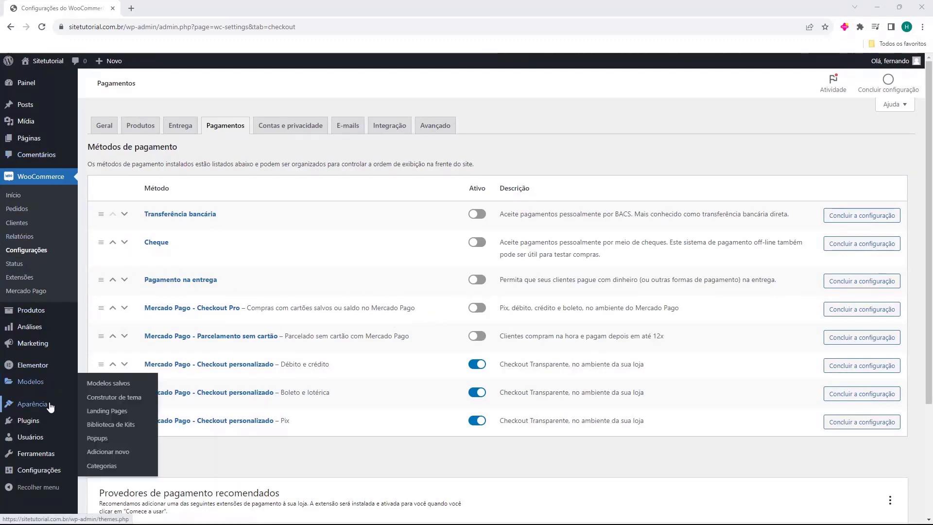
Step: Open Aparência to reach the Temas page listing the installed themes
{"action": "mouse_move", "coordinate": [17, 410]}
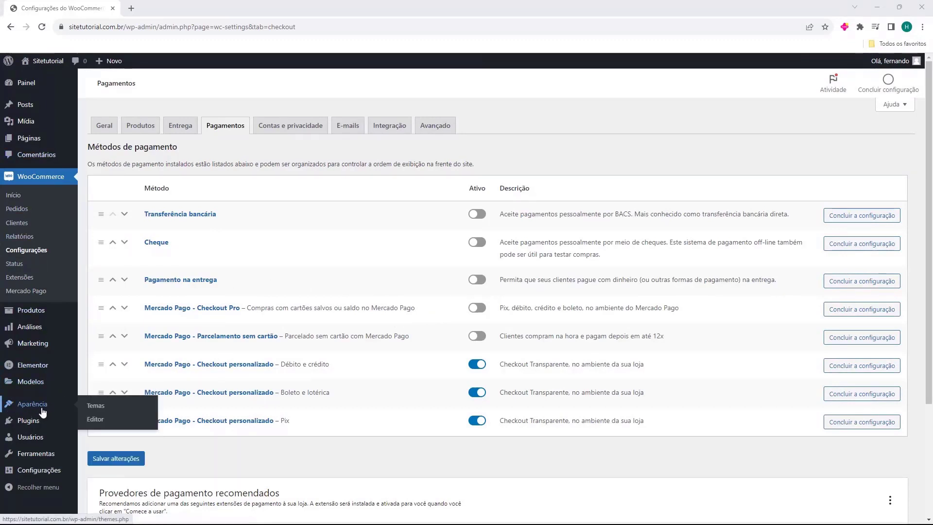
{"action": "left_click", "coordinate": [35, 408]}
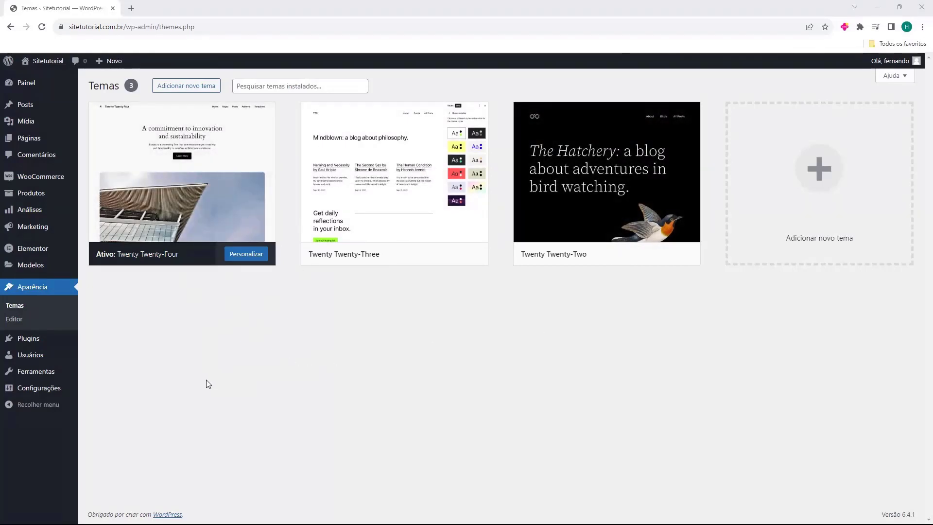
{"action": "left_click", "coordinate": [185, 92]}
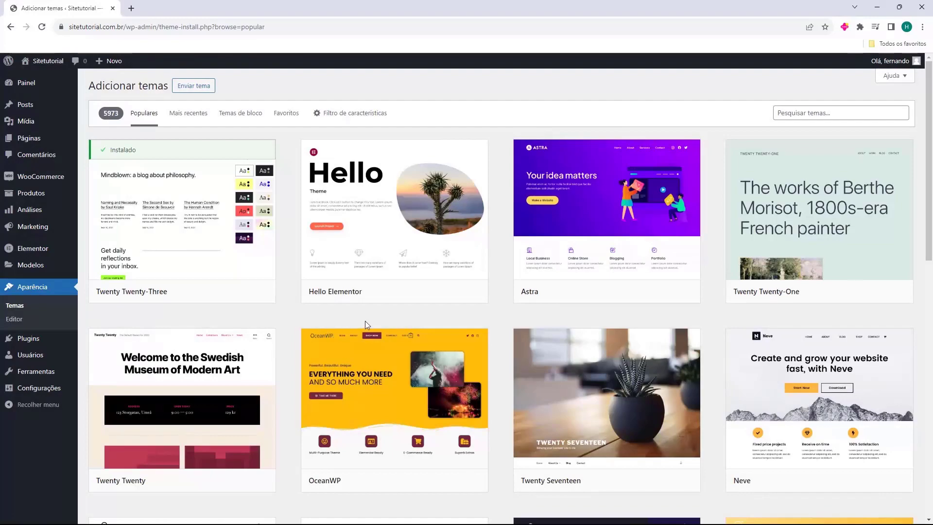
{"action": "scroll", "coordinate": [510, 294], "scroll_direction": "down", "scroll_amount": 2}
{"action": "scroll", "coordinate": [505, 289], "scroll_direction": "down", "scroll_amount": 11}
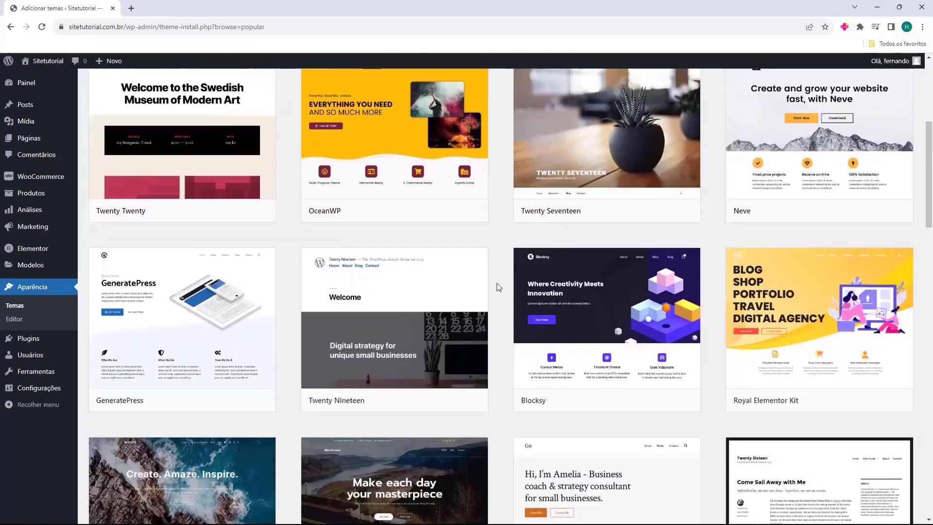
{"action": "scroll", "coordinate": [487, 287], "scroll_direction": "up", "scroll_amount": 10}
{"action": "scroll", "coordinate": [500, 302], "scroll_direction": "up", "scroll_amount": 3}
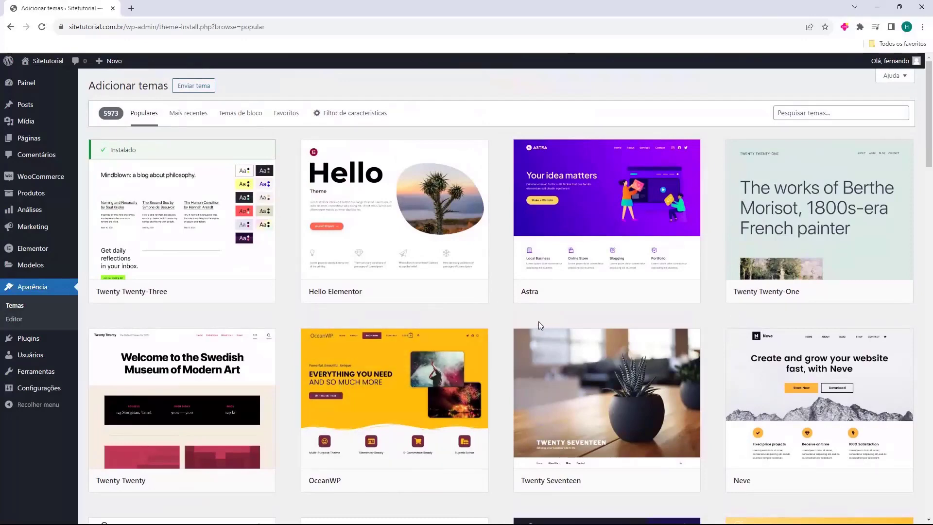
{"action": "mouse_move", "coordinate": [369, 415]}
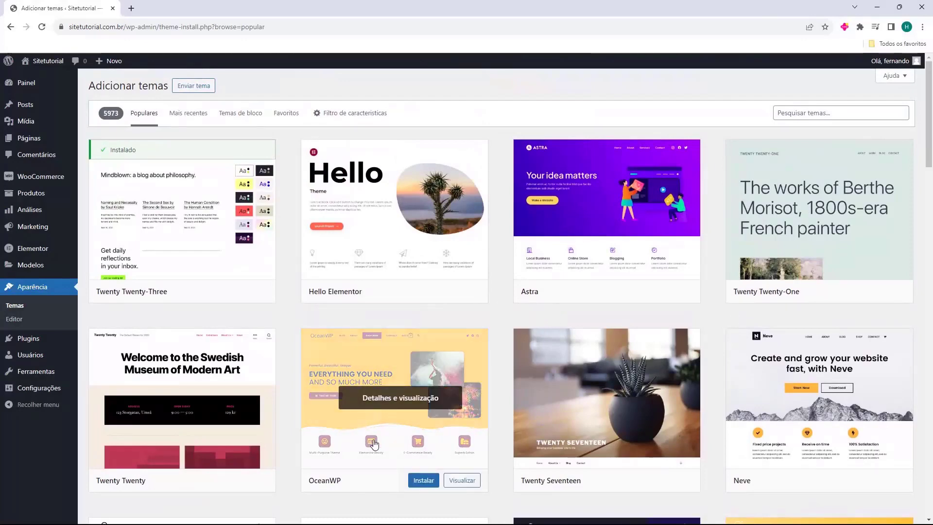
{"action": "scroll", "coordinate": [497, 242], "scroll_direction": "down", "scroll_amount": 4}
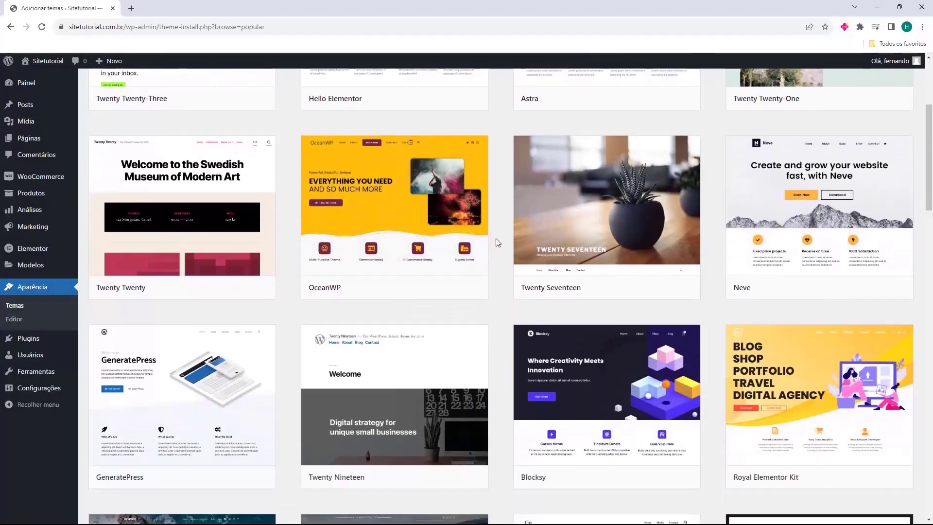
{"action": "scroll", "coordinate": [491, 241], "scroll_direction": "down", "scroll_amount": 5}
{"action": "mouse_move", "coordinate": [352, 285]}
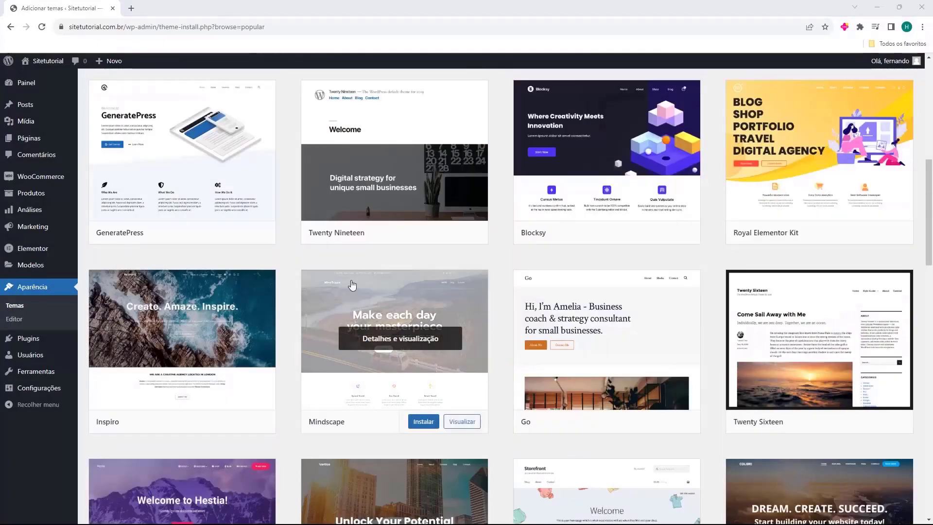
{"action": "scroll", "coordinate": [352, 285], "scroll_direction": "down", "scroll_amount": 3}
{"action": "mouse_move", "coordinate": [606, 248]}
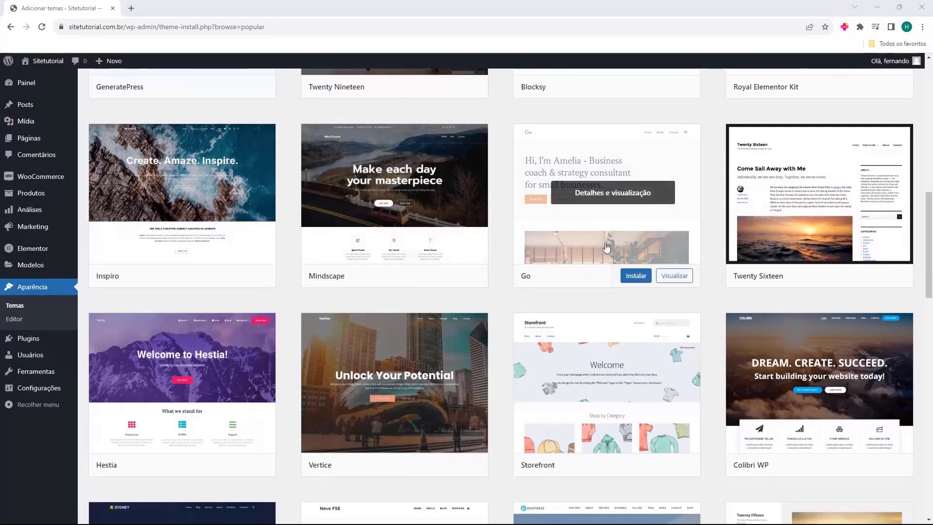
{"action": "scroll", "coordinate": [554, 338], "scroll_direction": "down", "scroll_amount": 10}
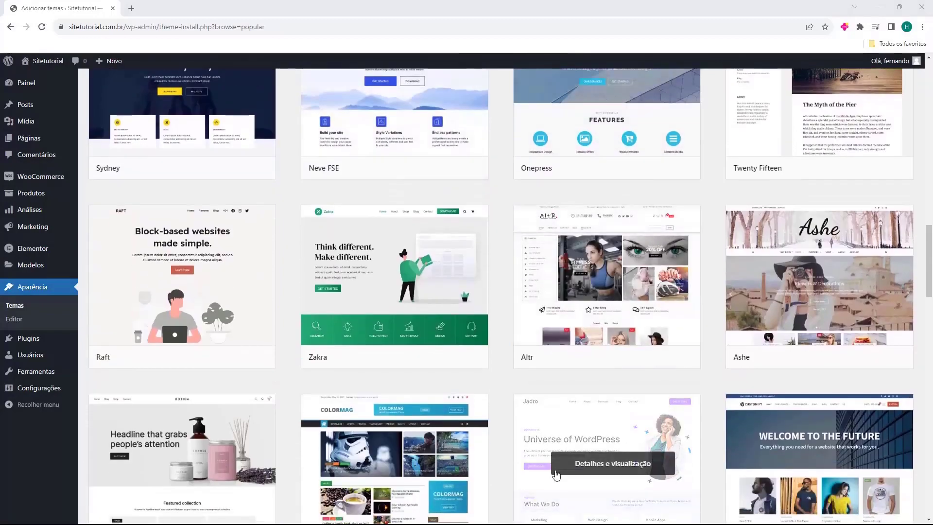
{"action": "scroll", "coordinate": [590, 408], "scroll_direction": "down", "scroll_amount": 6}
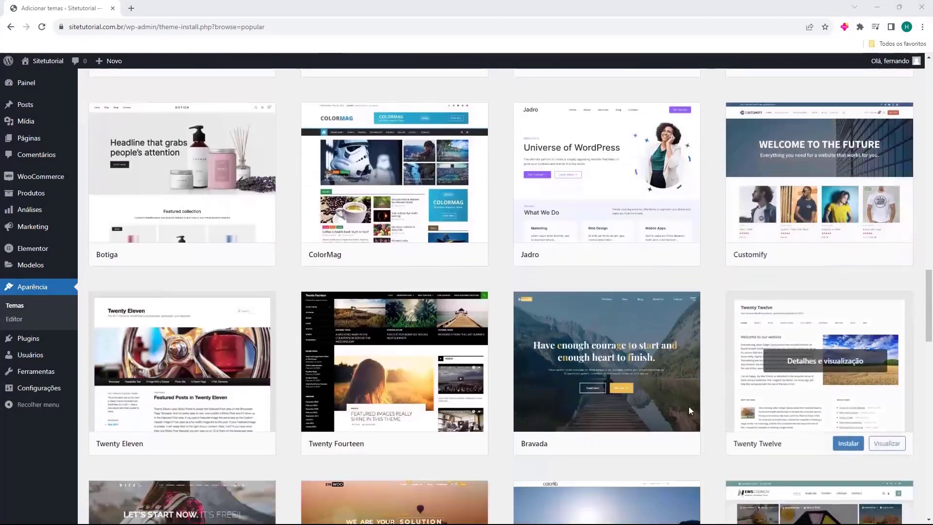
{"action": "scroll", "coordinate": [377, 264], "scroll_direction": "down", "scroll_amount": 3}
{"action": "scroll", "coordinate": [671, 358], "scroll_direction": "down", "scroll_amount": 2}
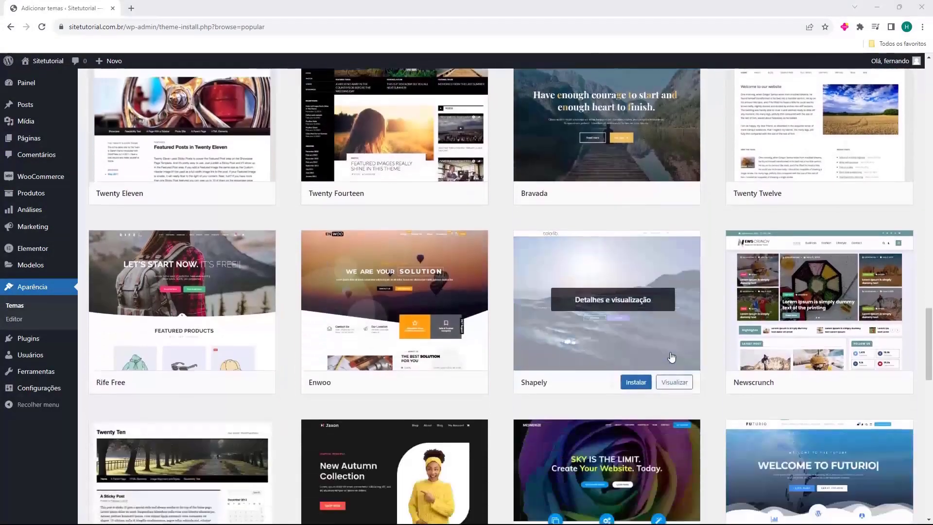
{"action": "scroll", "coordinate": [671, 358], "scroll_direction": "down", "scroll_amount": 7}
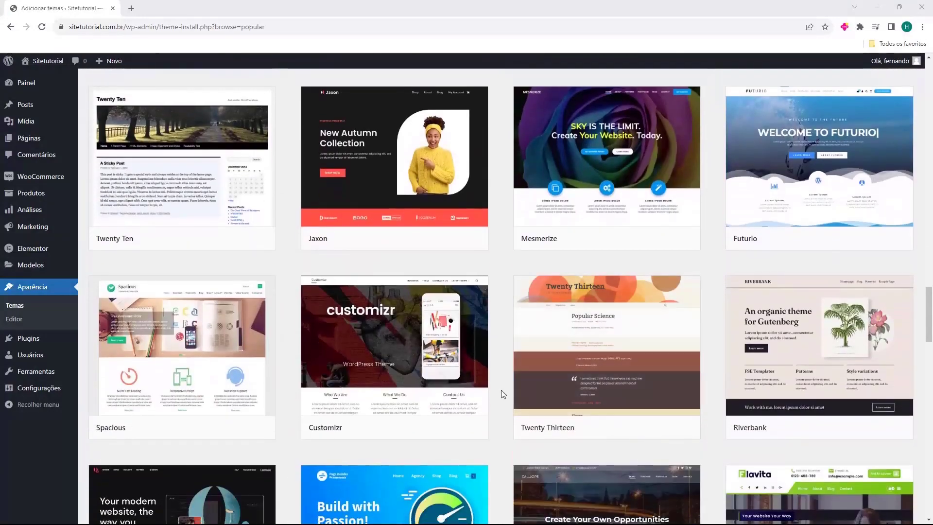
{"action": "scroll", "coordinate": [501, 389], "scroll_direction": "up", "scroll_amount": 20}
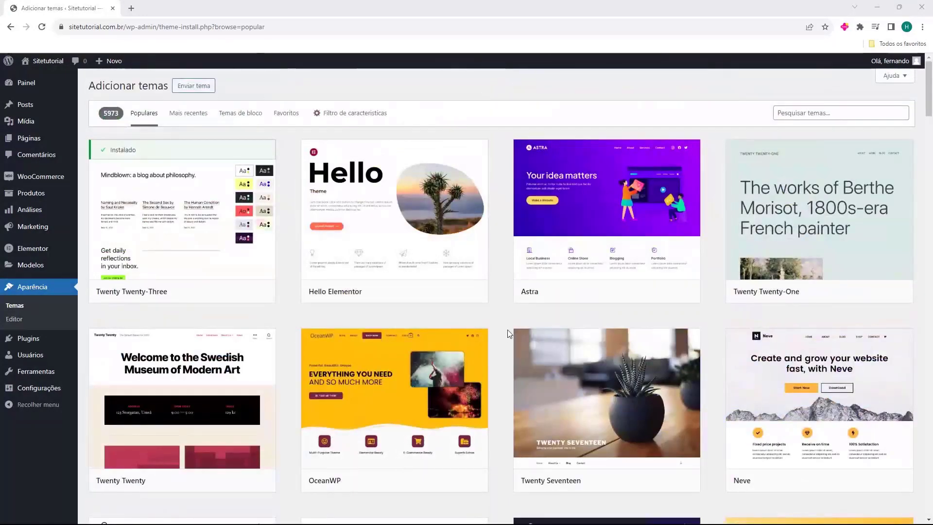
{"action": "mouse_move", "coordinate": [653, 189]}
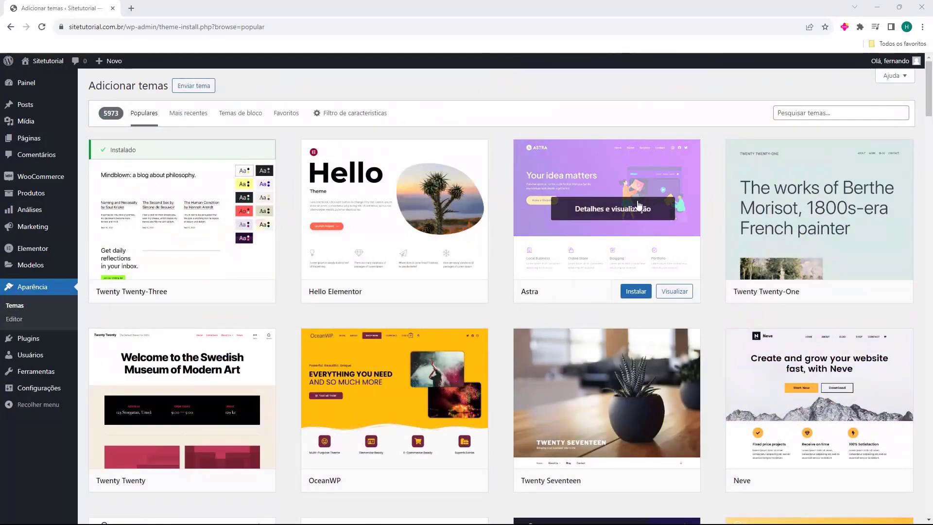
{"action": "mouse_move", "coordinate": [544, 235]}
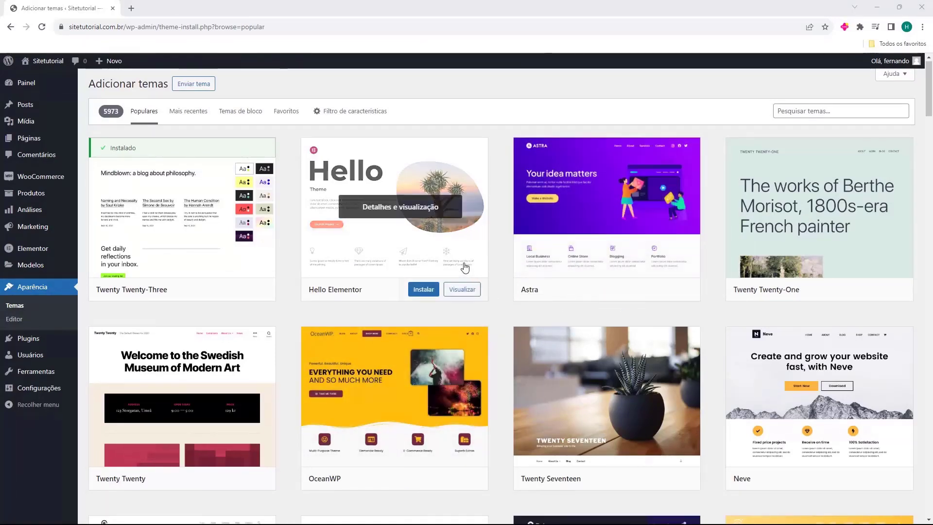
{"action": "scroll", "coordinate": [494, 329], "scroll_direction": "down", "scroll_amount": 5}
{"action": "scroll", "coordinate": [495, 328], "scroll_direction": "up", "scroll_amount": 5}
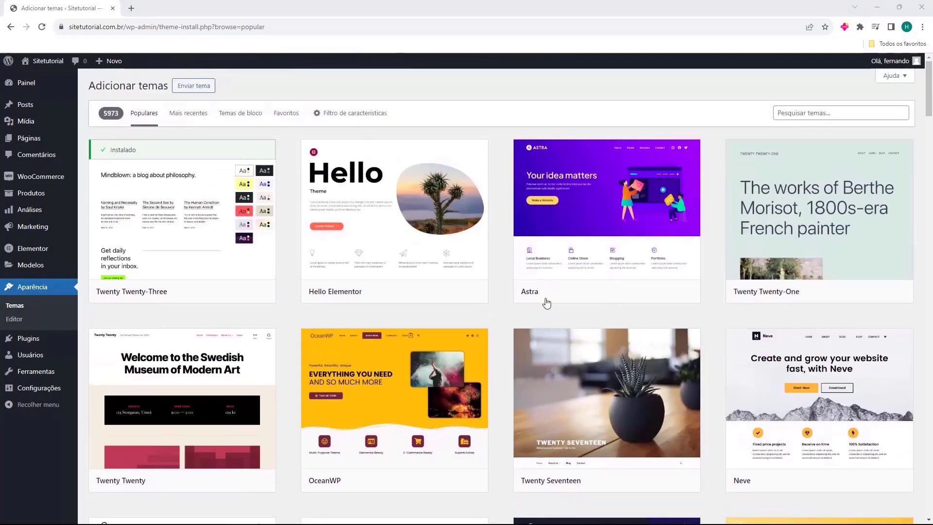
Step: Search the theme catalogue for 'astra', then install and activate the Astra theme
{"action": "left_click", "coordinate": [804, 117]}
{"action": "type", "text": "ast"}
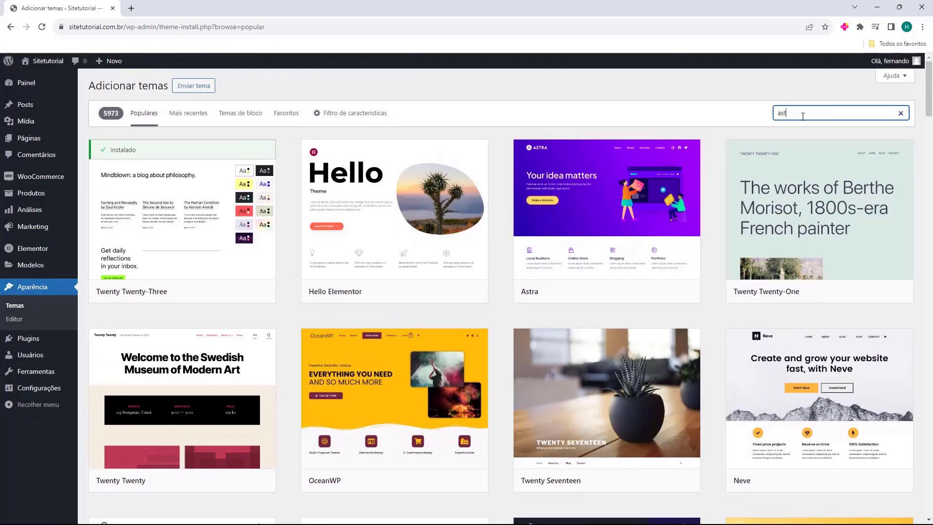
{"action": "type", "text": "ra"}
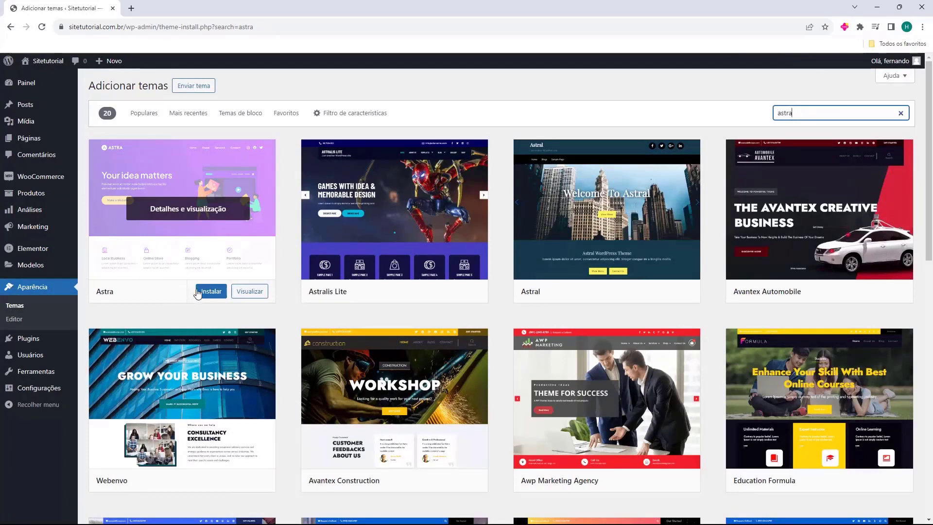
{"action": "left_click", "coordinate": [210, 293]}
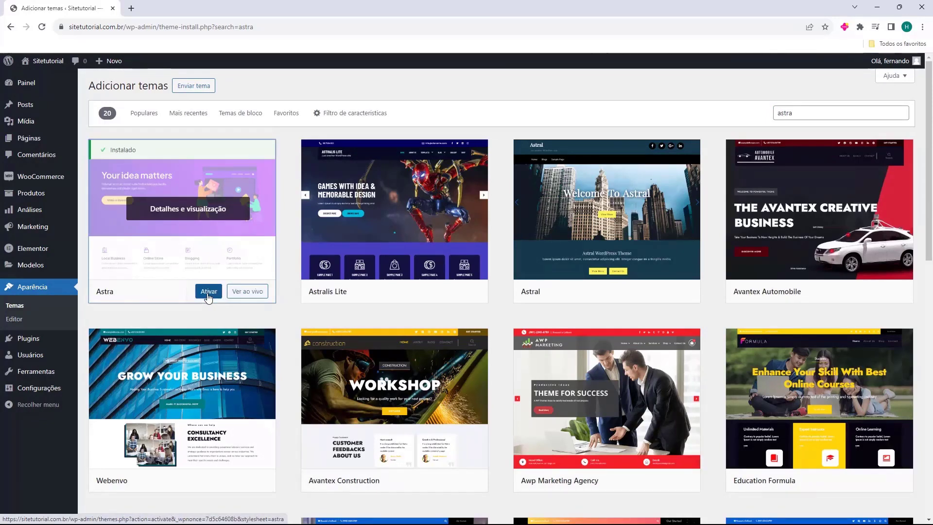
{"action": "left_click", "coordinate": [209, 292]}
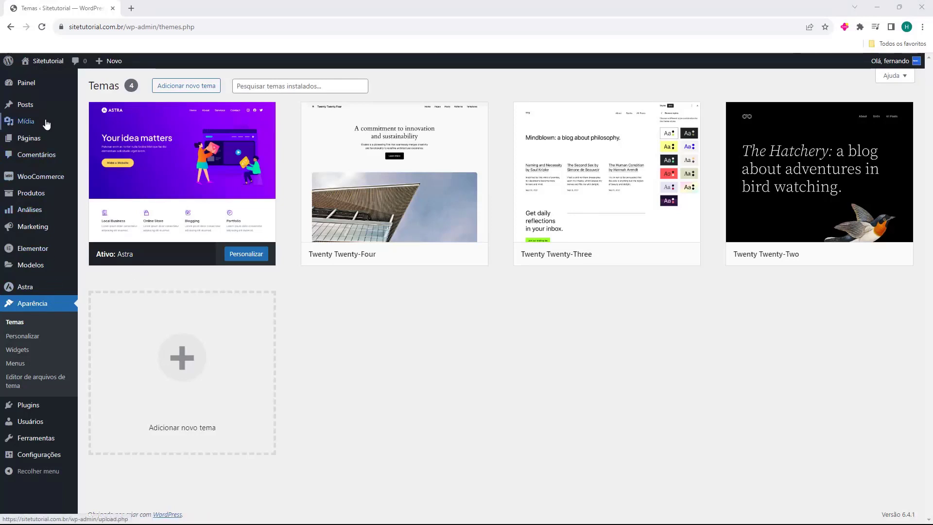
Step: Go to the empty Produtos list and start a new product with Criar produto
{"action": "mouse_move", "coordinate": [39, 199]}
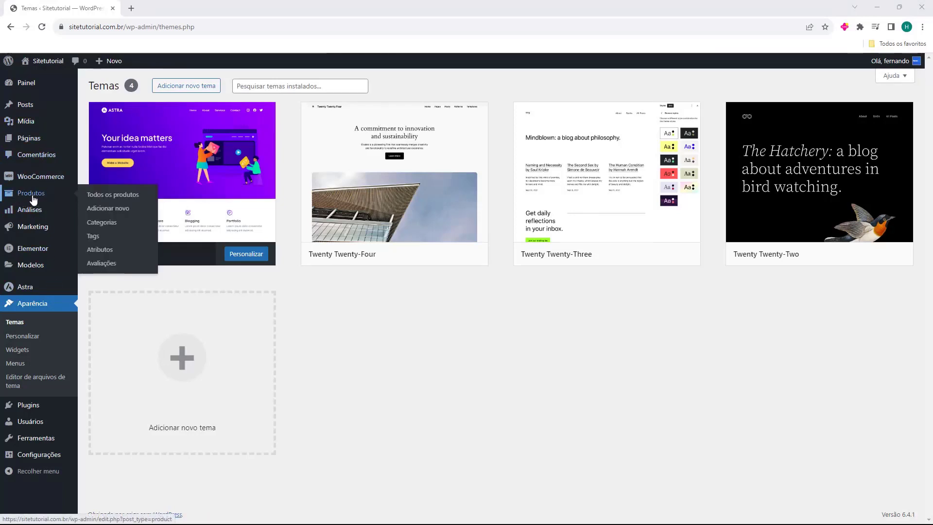
{"action": "left_click", "coordinate": [33, 198]}
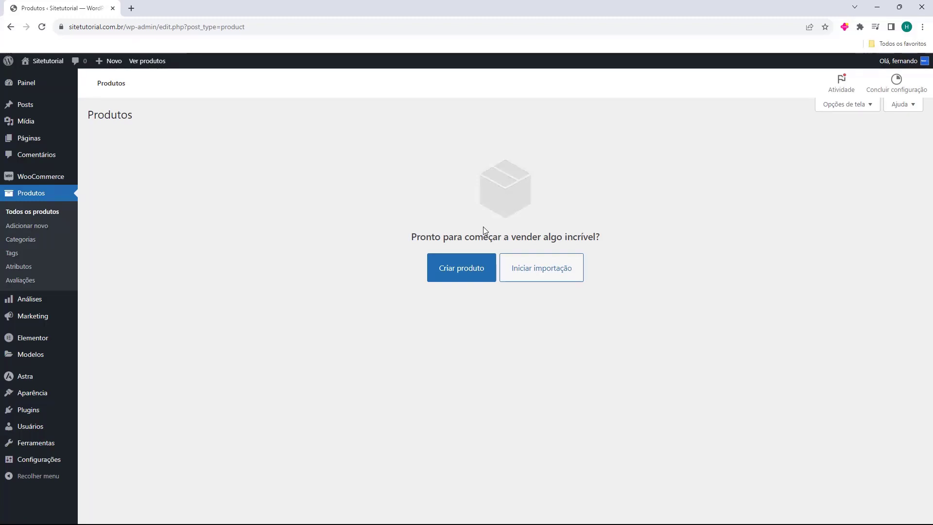
{"action": "left_click_drag", "start_coordinate": [413, 240], "coordinate": [504, 238]}
{"action": "left_click", "coordinate": [428, 256]}
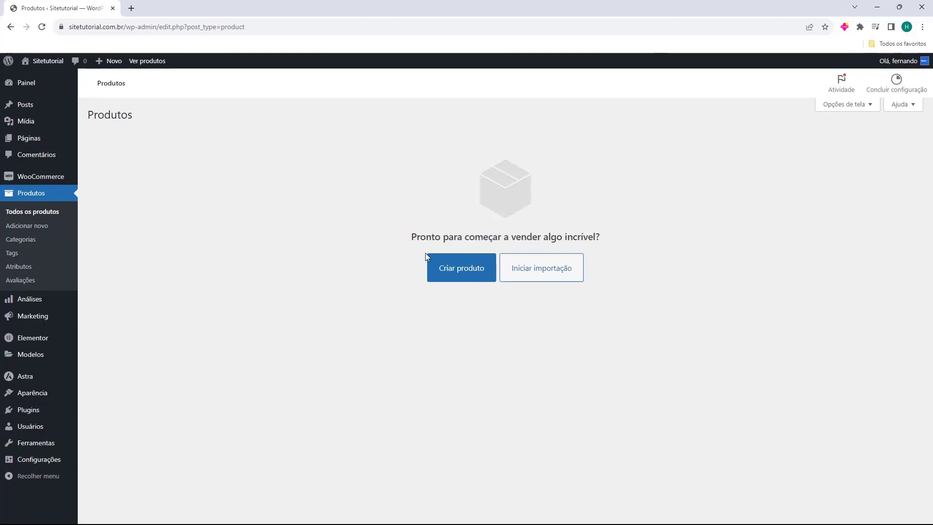
{"action": "left_click", "coordinate": [452, 272]}
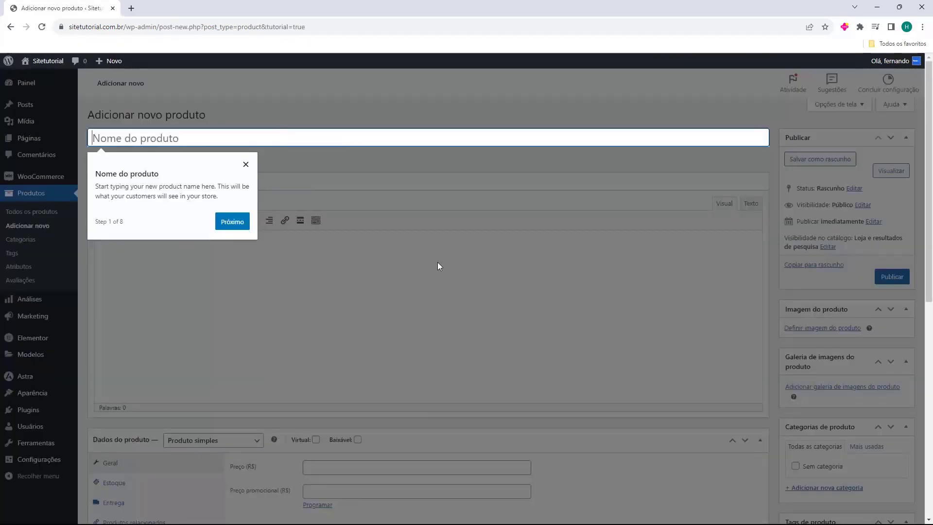
Step: Dismiss the tour and title the product 'Ebook - Como otimizar o seu Site' so the draft autosaves
{"action": "left_click", "coordinate": [245, 165]}
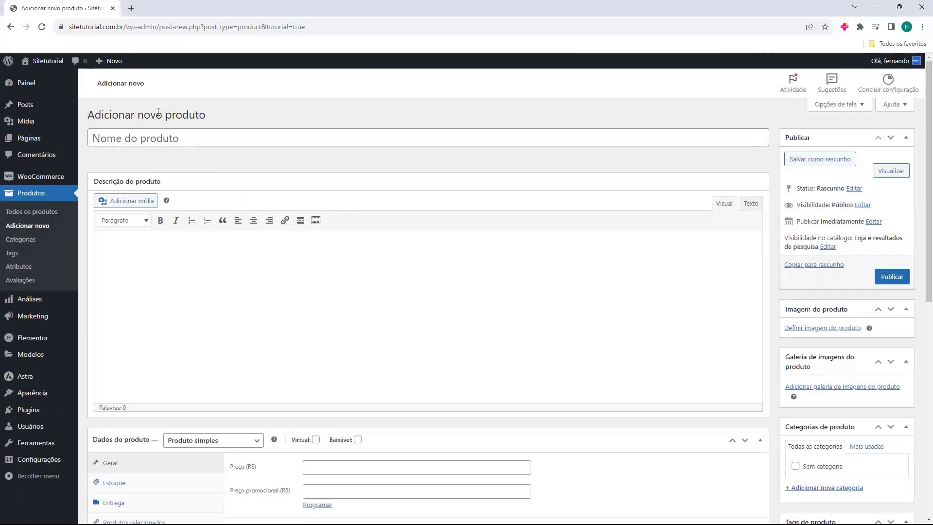
{"action": "left_click", "coordinate": [104, 141]}
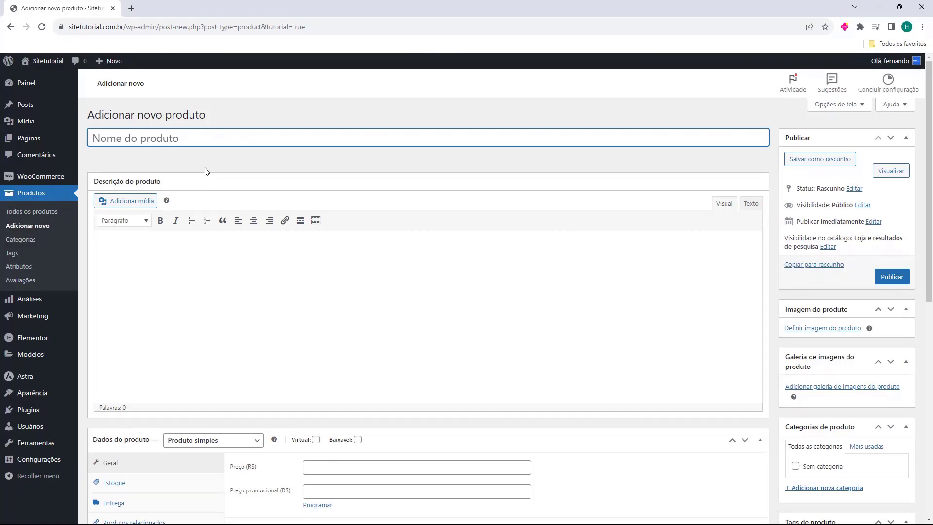
{"action": "type", "text": "Ebook - Como otimizar o seu Site"}
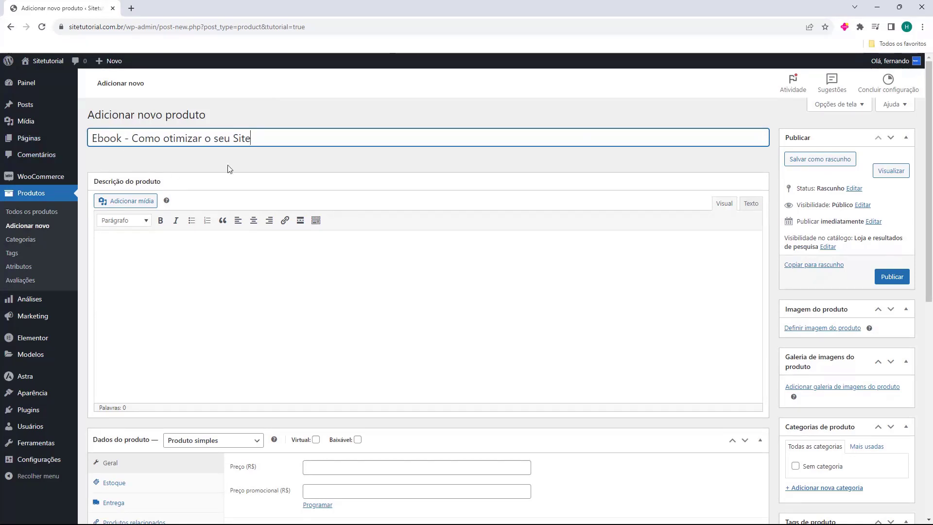
{"action": "left_click", "coordinate": [139, 156]}
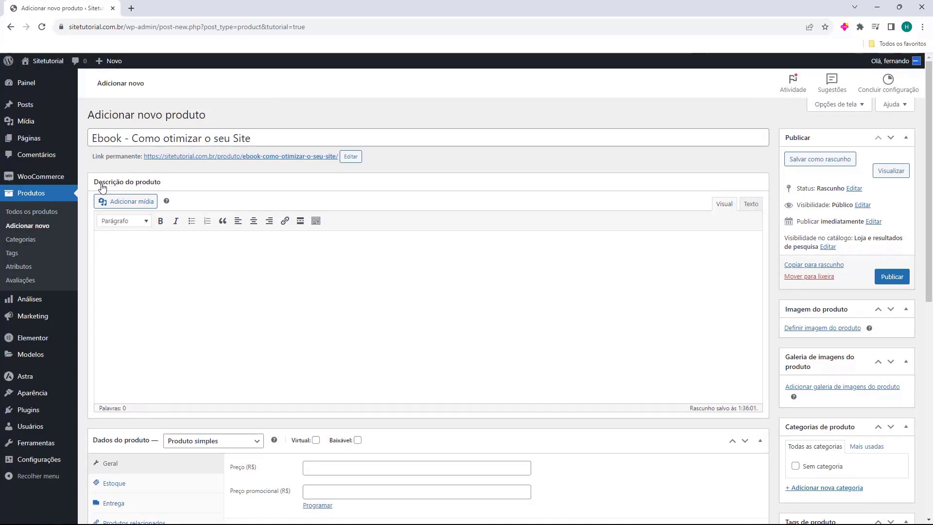
{"action": "left_click", "coordinate": [104, 264]}
{"action": "scroll", "coordinate": [180, 224], "scroll_direction": "down", "scroll_amount": 3}
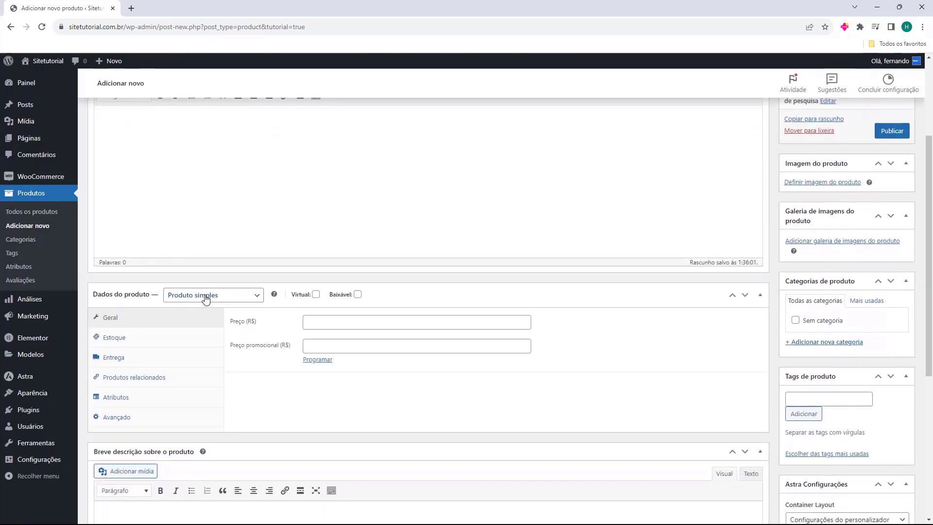
Step: Mark the product Virtual and Baixável and set its price to 29,99
{"action": "left_click", "coordinate": [316, 294]}
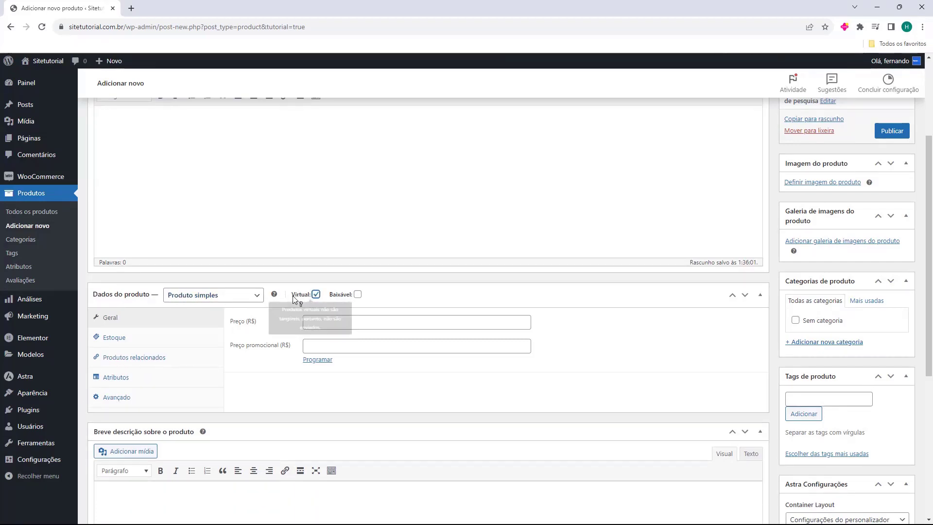
{"action": "left_click", "coordinate": [358, 294]}
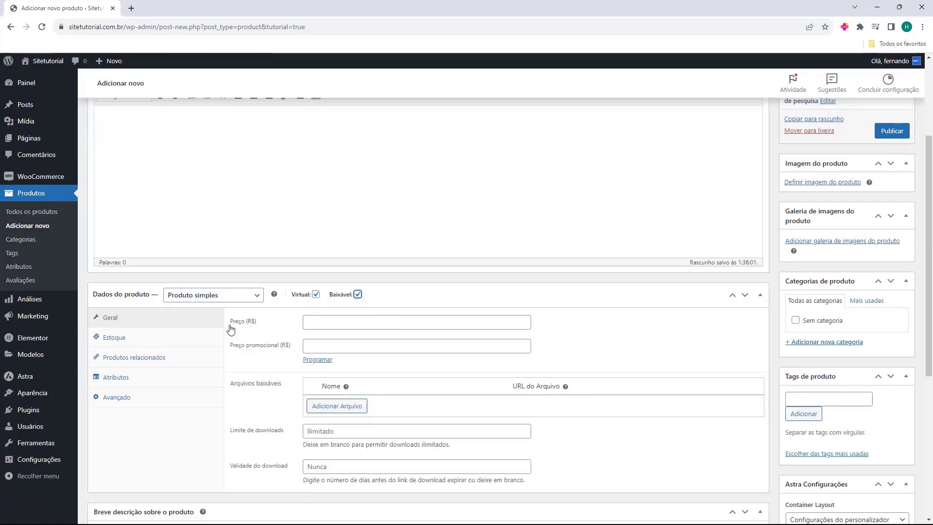
{"action": "left_click", "coordinate": [315, 327]}
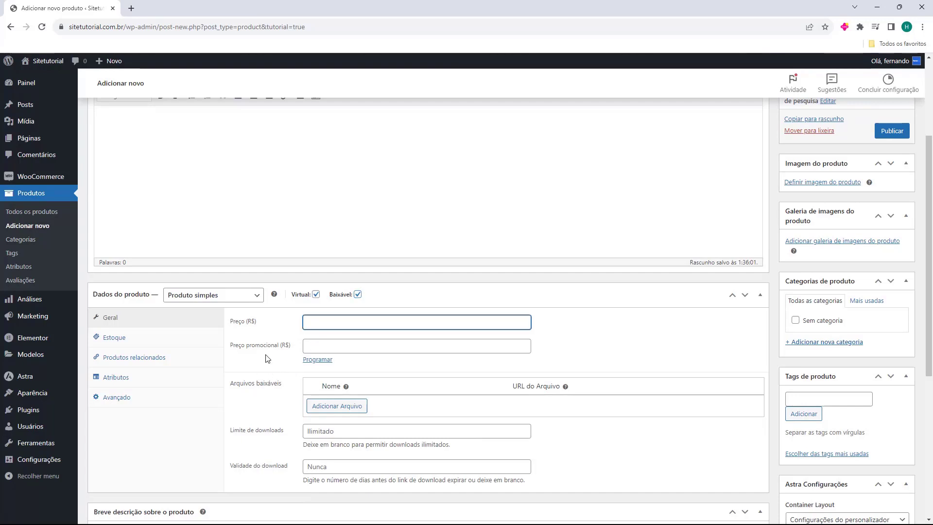
{"action": "type", "text": "29"}
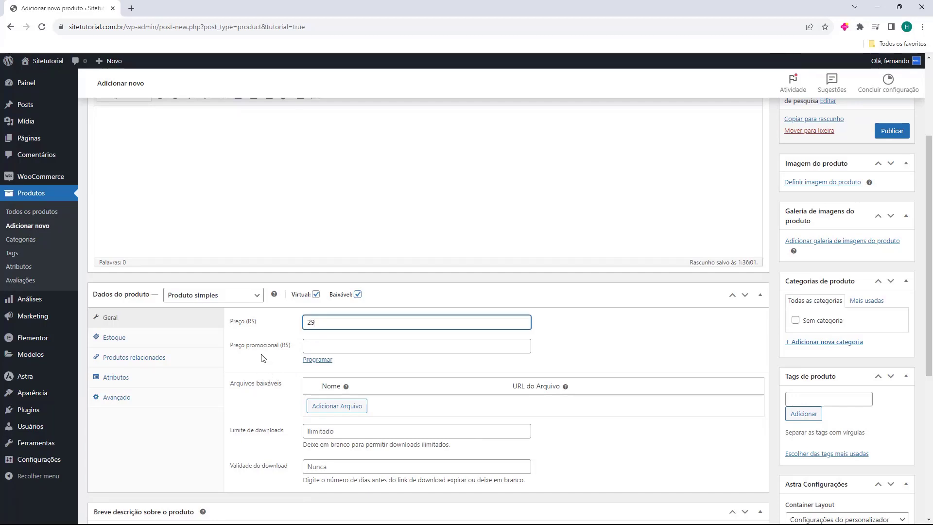
{"action": "type", "text": ",99"}
{"action": "left_click", "coordinate": [255, 364]}
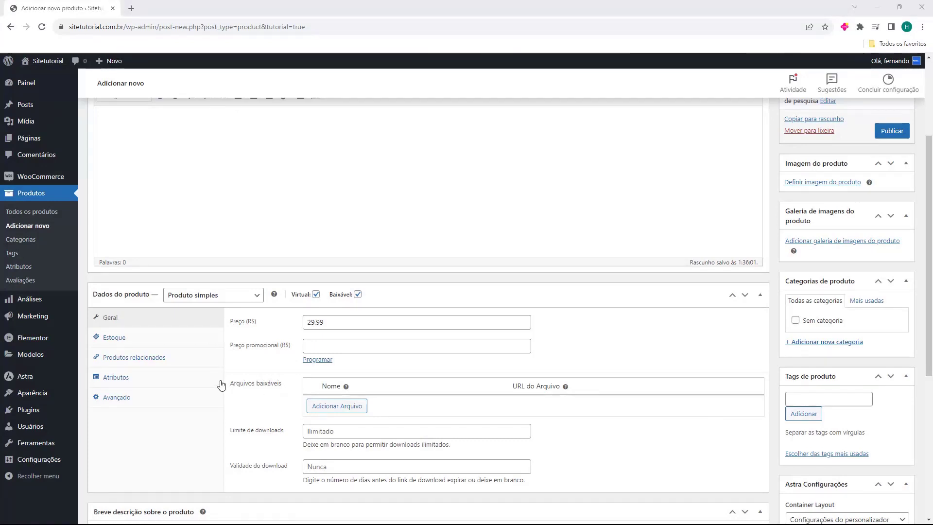
Step: Add a download file entry and name it with the copied title 'Ebook - Como otimizar o seu Site'
{"action": "left_click", "coordinate": [328, 411]}
{"action": "left_click", "coordinate": [371, 407]}
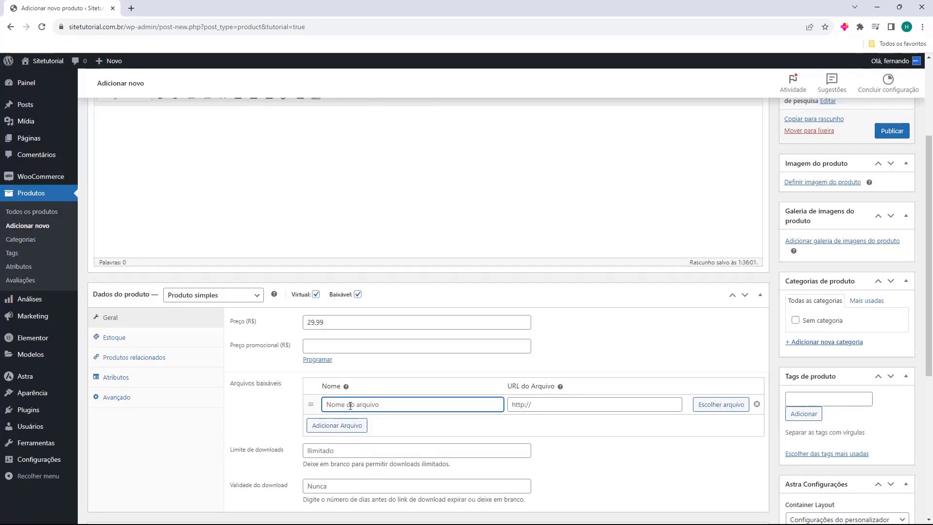
{"action": "scroll", "coordinate": [311, 388], "scroll_direction": "up", "scroll_amount": 3}
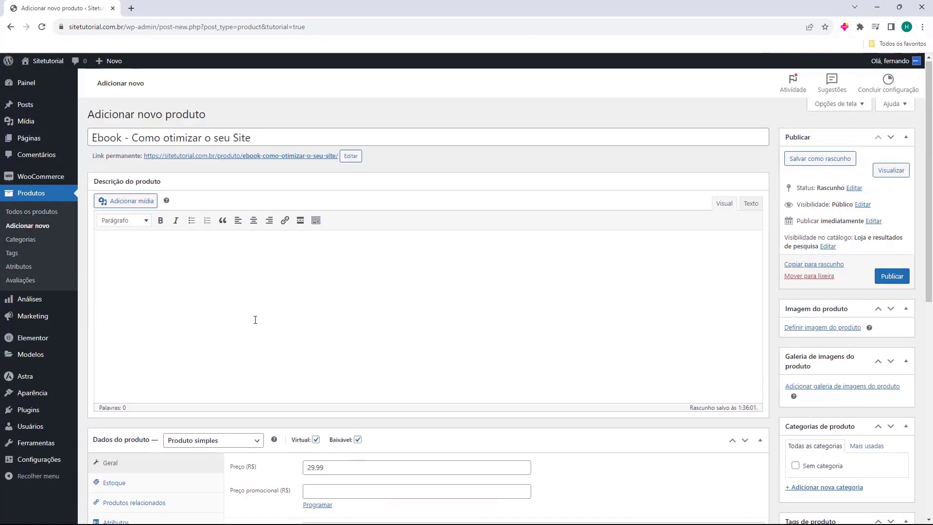
{"action": "triple_click", "coordinate": [185, 138]}
{"action": "key", "text": "ctrl+c"}
{"action": "scroll", "coordinate": [229, 253], "scroll_direction": "down", "scroll_amount": 2}
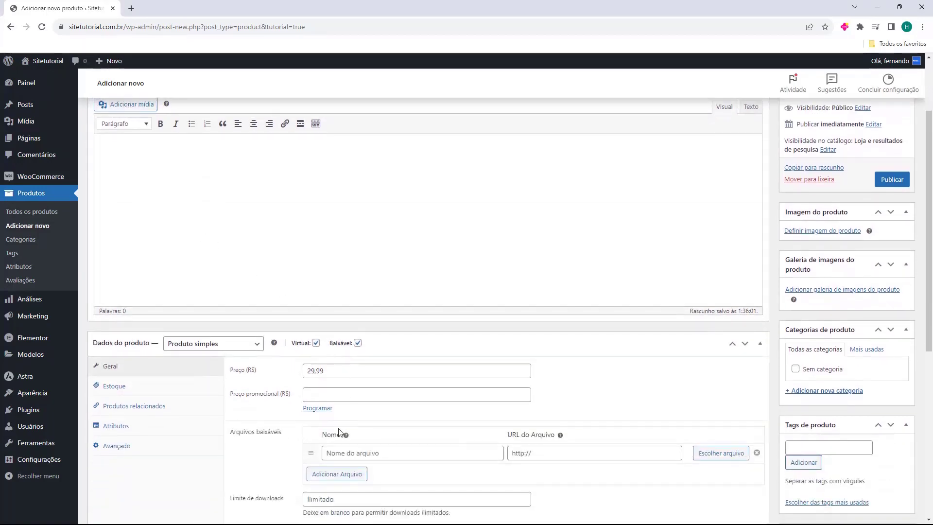
{"action": "left_click", "coordinate": [326, 452]}
{"action": "key", "text": "ctrl+v"}
{"action": "scroll", "coordinate": [381, 448], "scroll_direction": "down", "scroll_amount": 1}
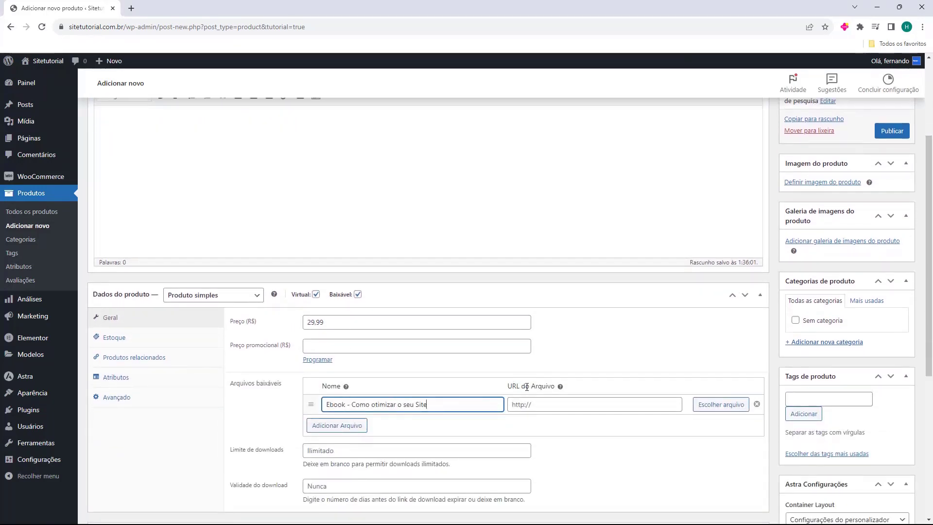
Step: Upload the ebook PDF Ebook-Como-otimizar-o-seu-site-xddv2v.pdf and insert its URL as the download file
{"action": "left_click", "coordinate": [718, 412]}
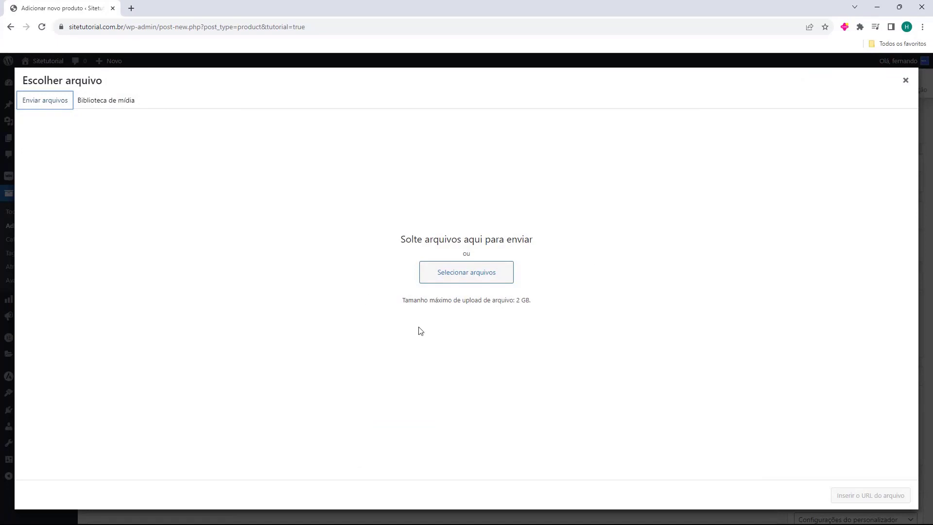
{"action": "left_click", "coordinate": [439, 267]}
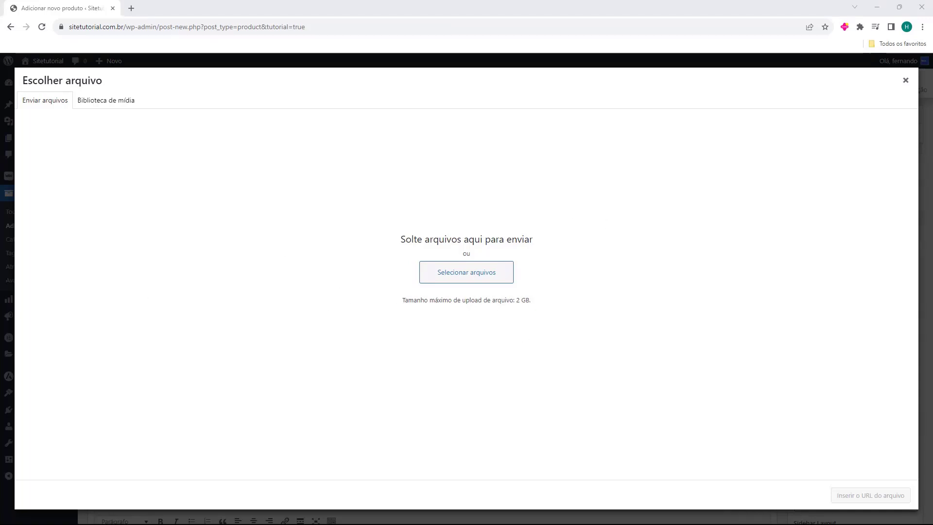
{"action": "left_click_drag", "start_coordinate": [0, 285], "coordinate": [379, 240]}
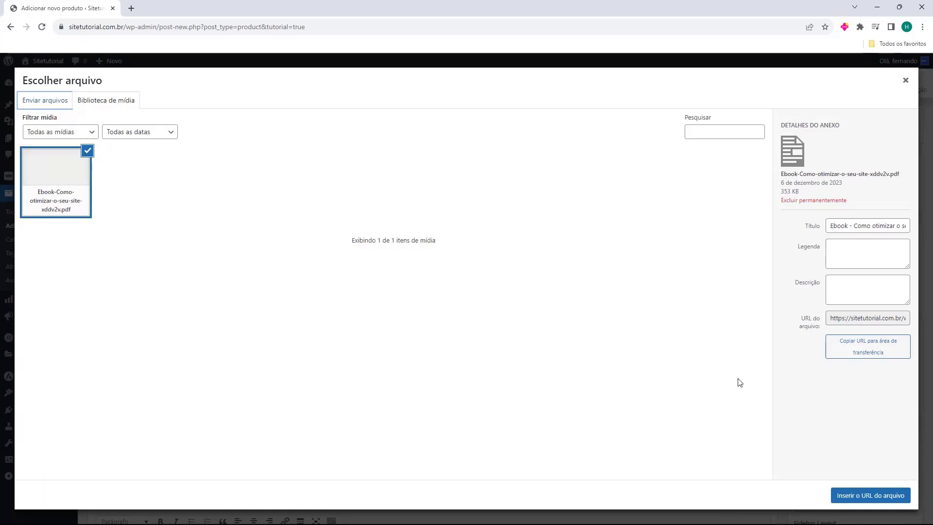
{"action": "left_click", "coordinate": [843, 496]}
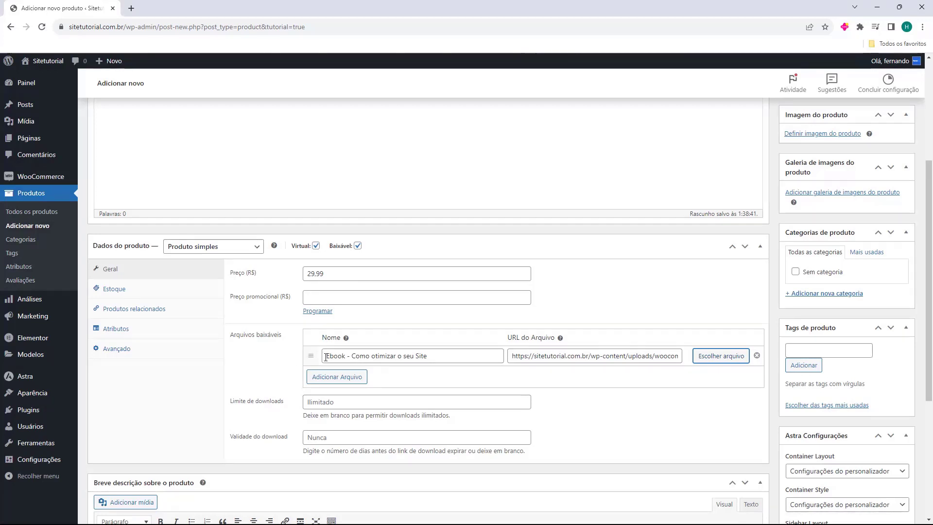
{"action": "left_click_drag", "start_coordinate": [325, 356], "coordinate": [402, 359]}
{"action": "left_click_drag", "start_coordinate": [529, 356], "coordinate": [652, 361]}
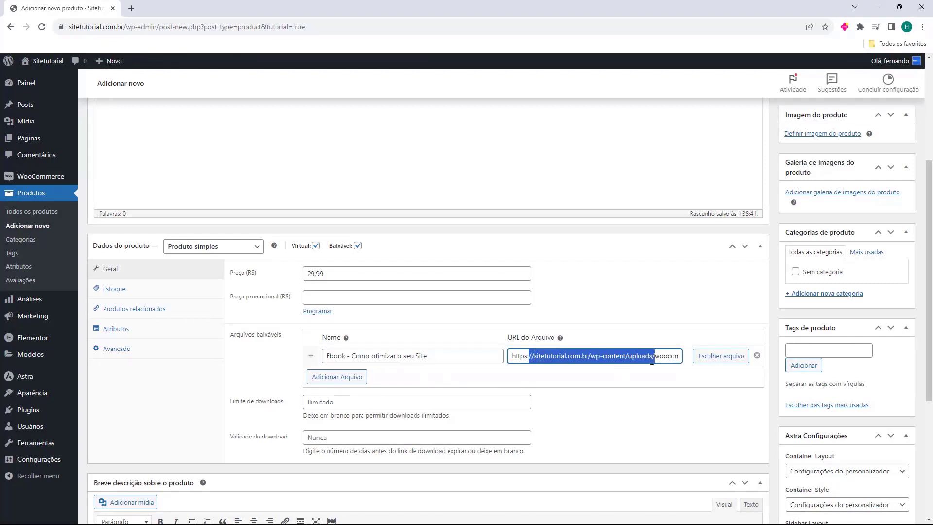
{"action": "left_click", "coordinate": [274, 369]}
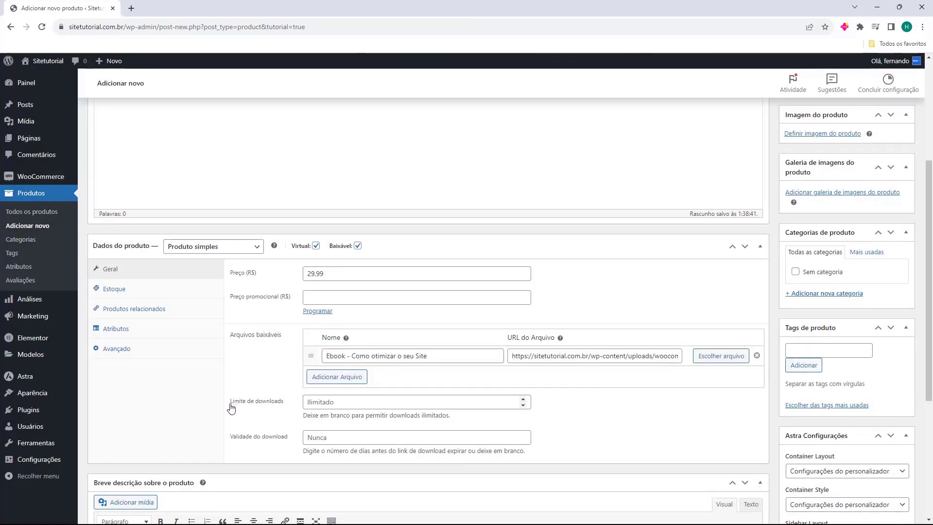
{"action": "left_click", "coordinate": [308, 402]}
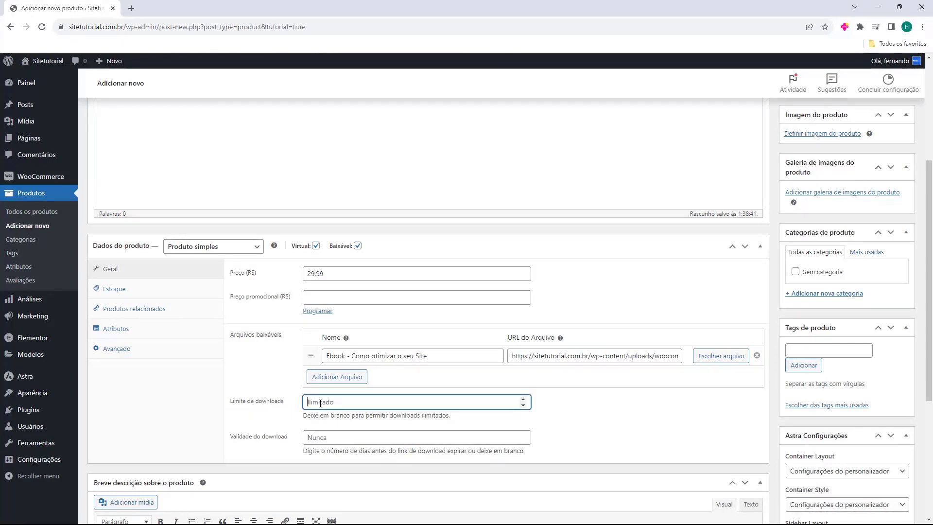
{"action": "type", "text": "1"}
{"action": "left_click", "coordinate": [269, 384]}
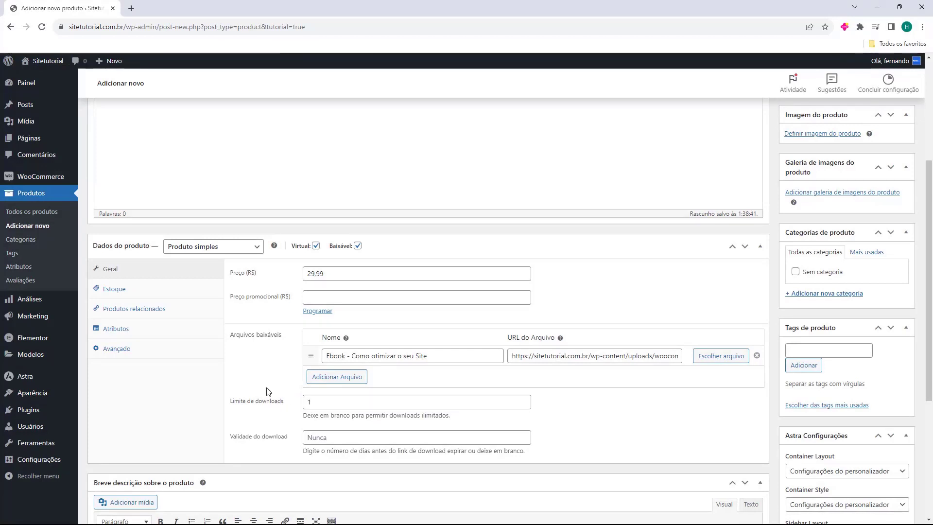
{"action": "left_click", "coordinate": [319, 404]}
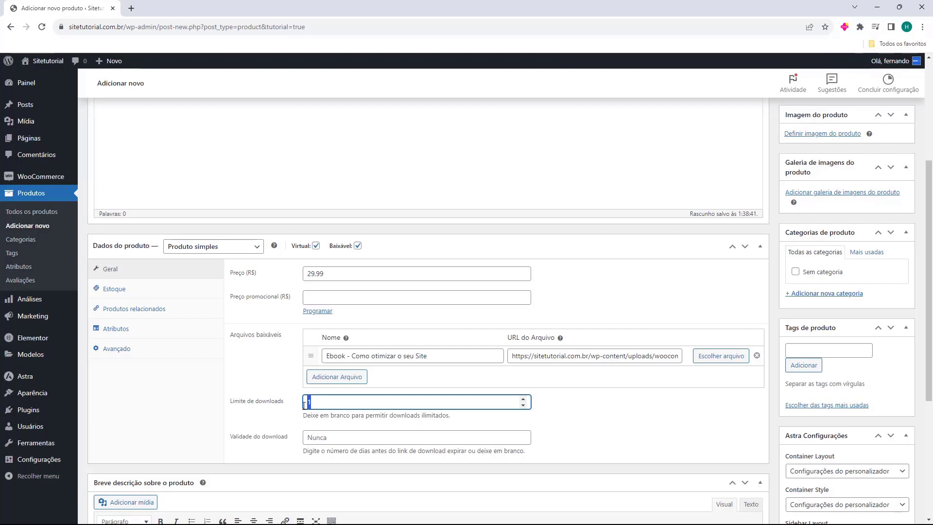
{"action": "type", "text": "5"}
{"action": "left_click", "coordinate": [268, 395]}
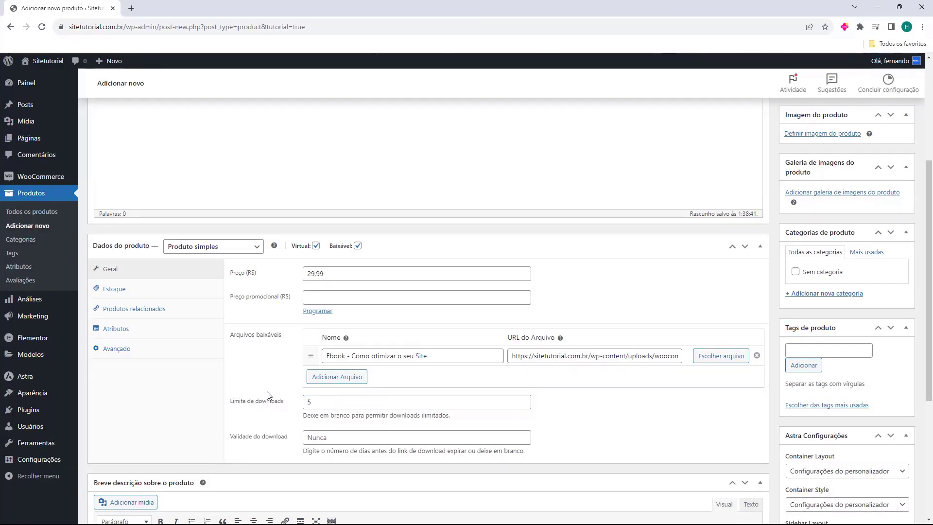
{"action": "left_click", "coordinate": [309, 402]}
{"action": "key", "text": "BackSpace"}
{"action": "left_click", "coordinate": [246, 368]}
{"action": "left_click", "coordinate": [308, 437]}
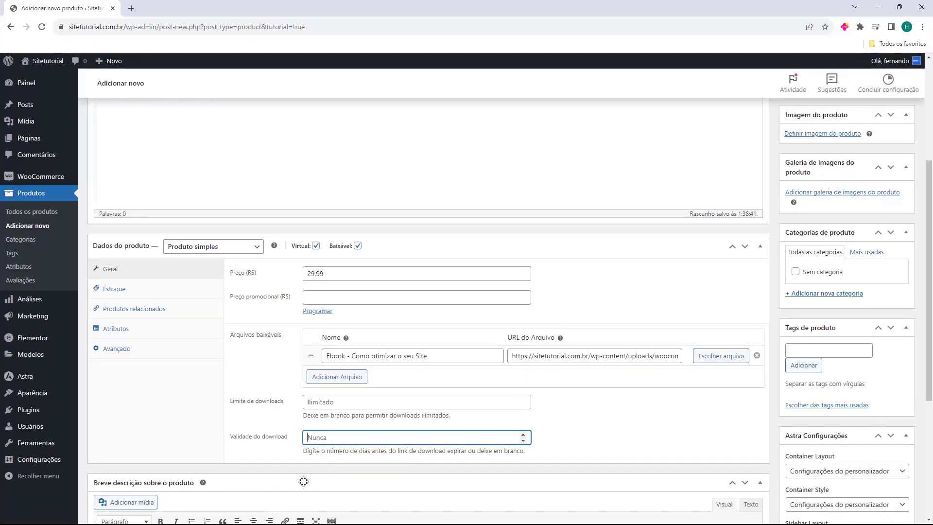
{"action": "left_click", "coordinate": [252, 422]}
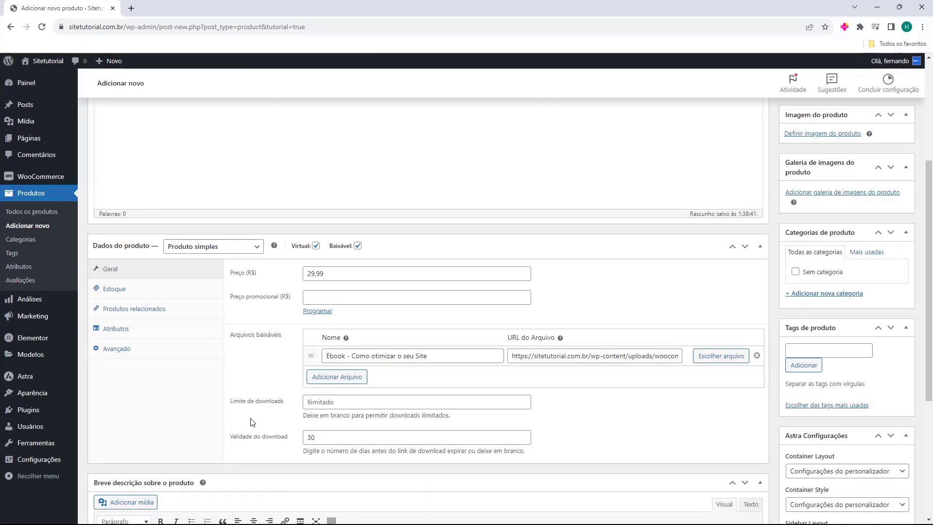
{"action": "left_click", "coordinate": [318, 442]}
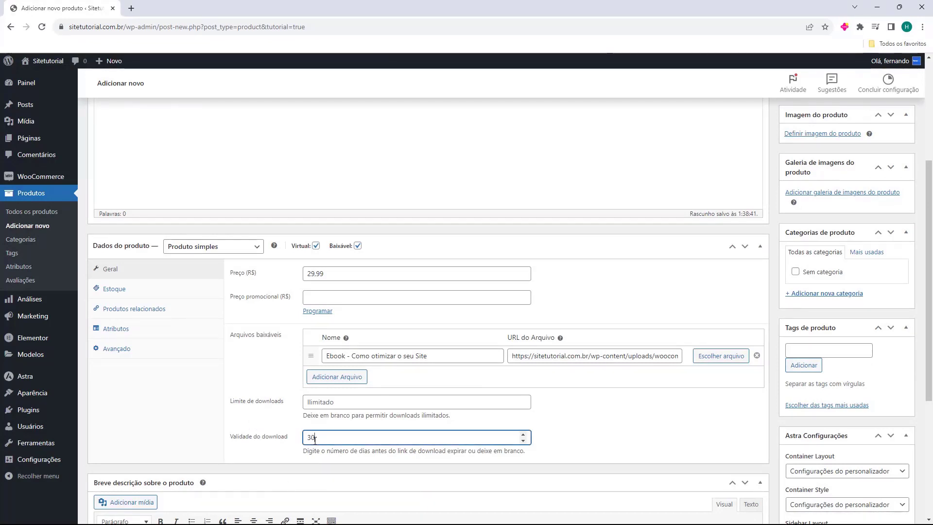
{"action": "left_click", "coordinate": [262, 452]}
{"action": "key", "text": "Tab"}
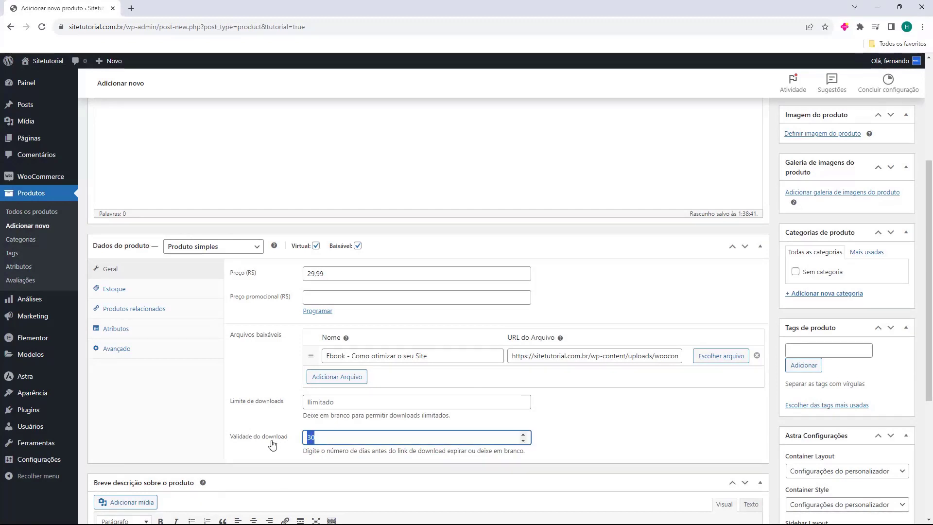
{"action": "key", "text": "BackSpace"}
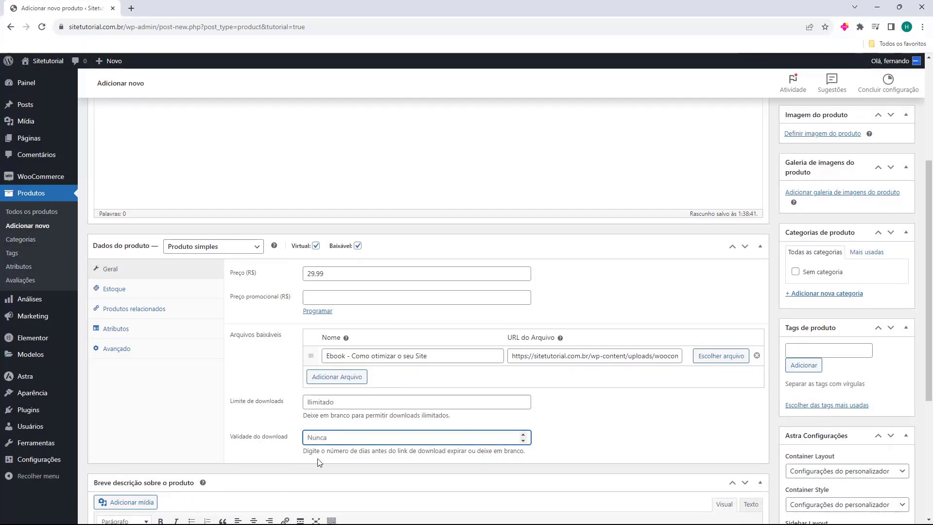
{"action": "left_click", "coordinate": [280, 453]}
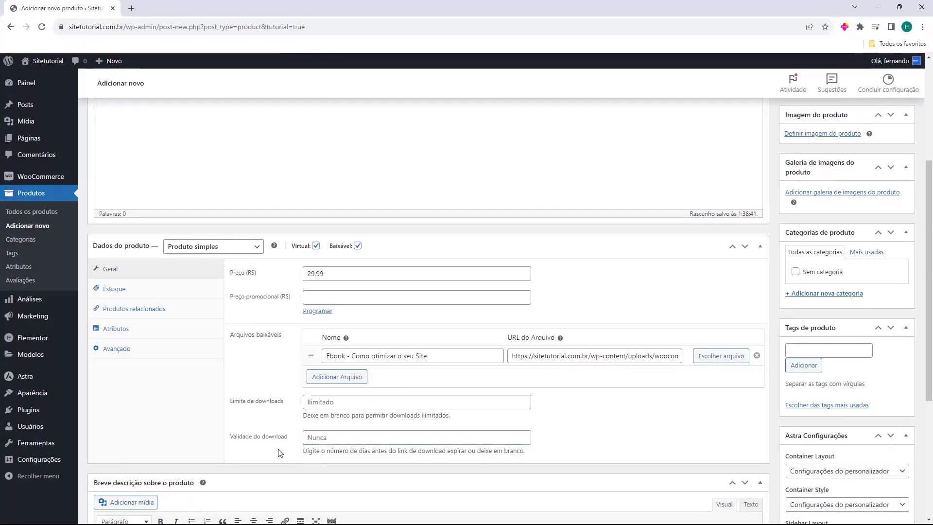
{"action": "scroll", "coordinate": [277, 448], "scroll_direction": "up", "scroll_amount": 4}
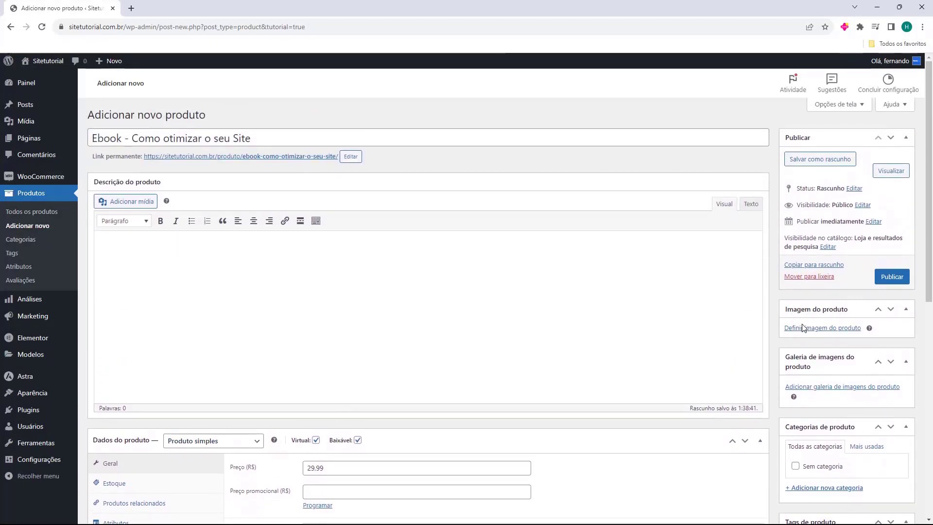
Step: Upload the cover picture 1.png and set it as the product image
{"action": "left_click", "coordinate": [808, 330]}
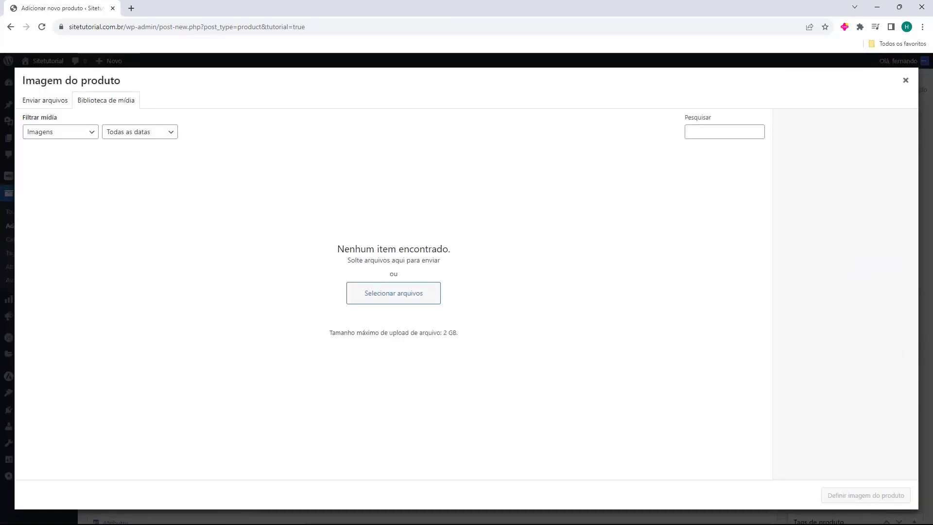
{"action": "left_click_drag", "start_coordinate": [0, 254], "coordinate": [301, 249]}
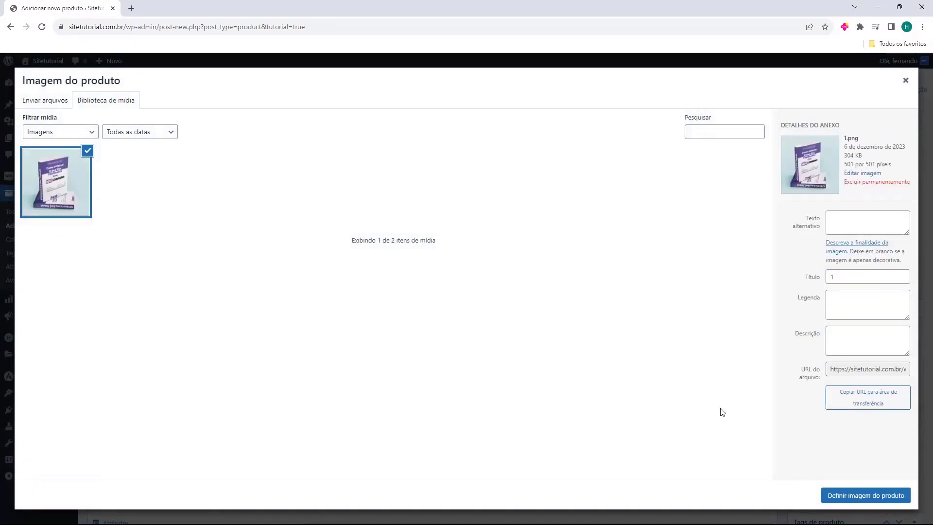
{"action": "left_click", "coordinate": [848, 496]}
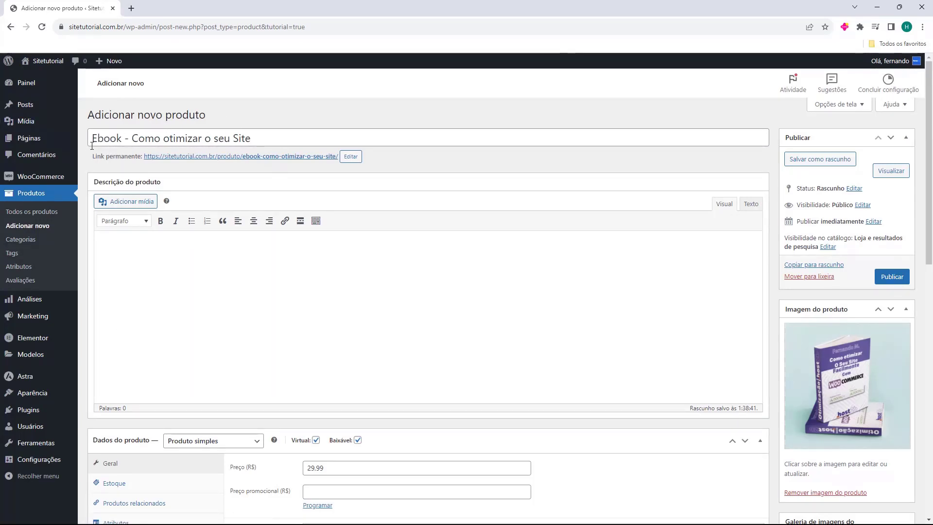
{"action": "scroll", "coordinate": [241, 127], "scroll_direction": "down", "scroll_amount": 4}
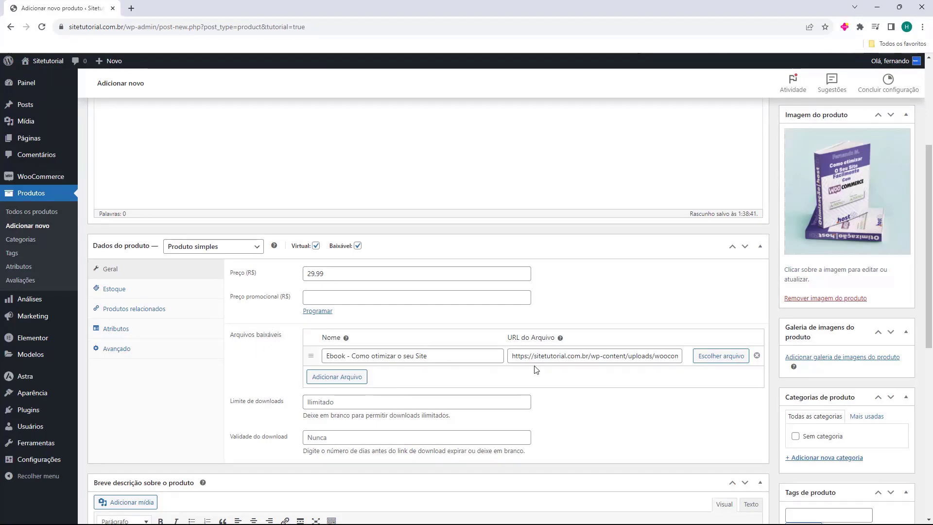
{"action": "scroll", "coordinate": [358, 358], "scroll_direction": "down", "scroll_amount": 4}
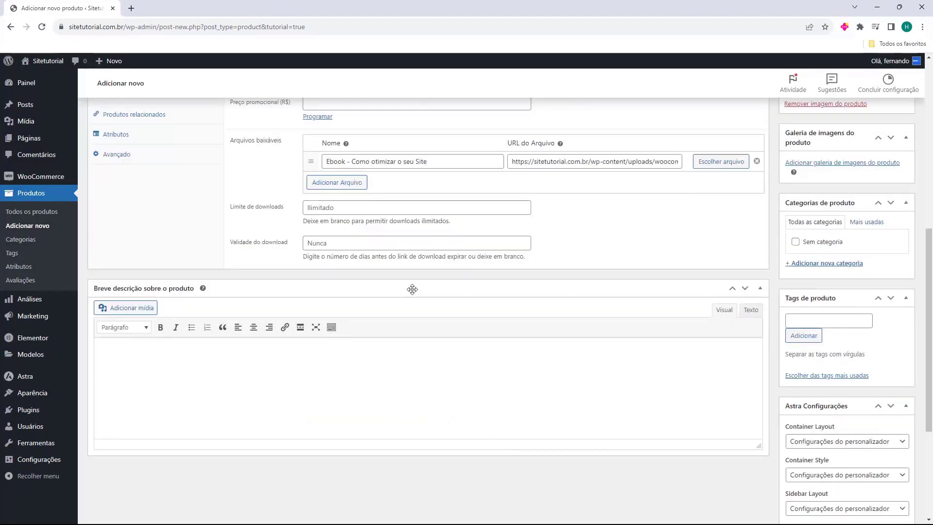
{"action": "scroll", "coordinate": [413, 289], "scroll_direction": "up", "scroll_amount": 5}
{"action": "scroll", "coordinate": [775, 309], "scroll_direction": "up", "scroll_amount": 3}
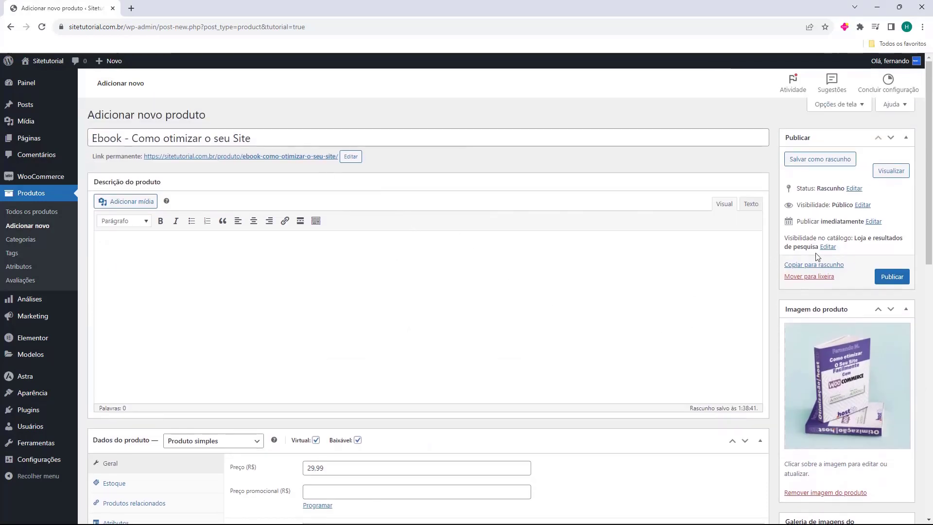
Step: Publish the ebook and open its product permalink in a new tab
{"action": "left_click", "coordinate": [891, 277]}
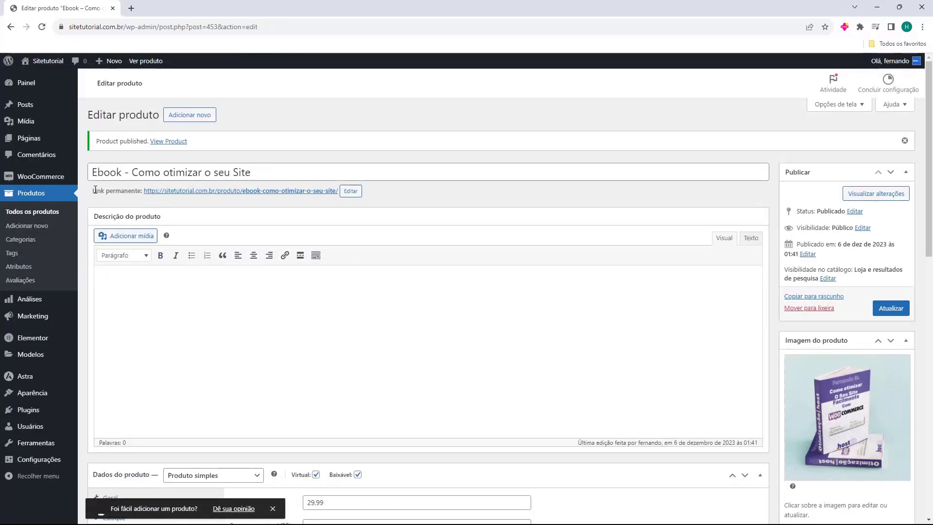
{"action": "left_click", "coordinate": [179, 191], "text": "ctrl"}
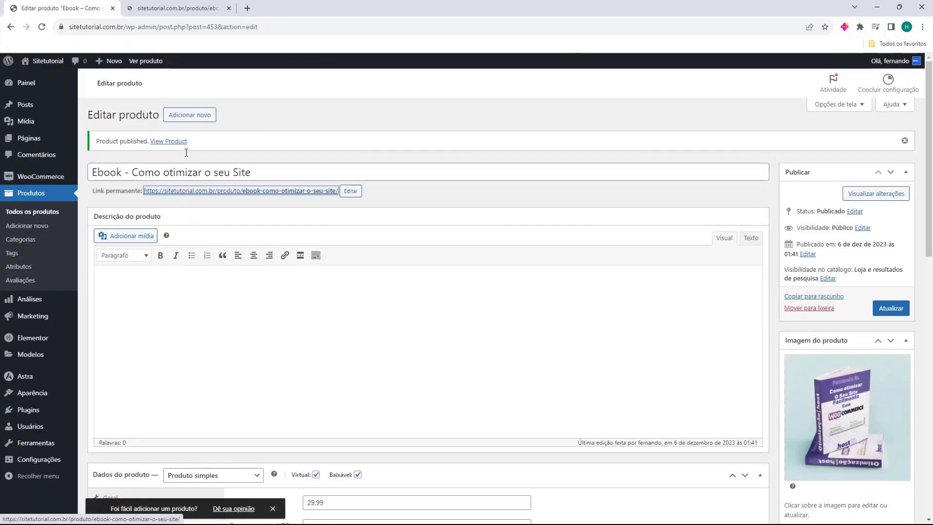
{"action": "left_click", "coordinate": [178, 9]}
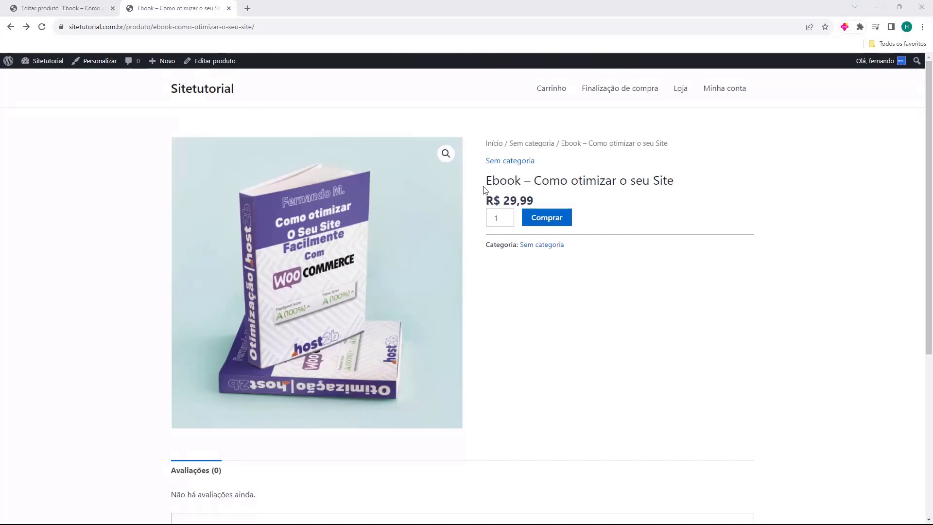
Step: Check the live product page's details, cover and R$ 29,99 price
{"action": "left_click_drag", "start_coordinate": [485, 189], "coordinate": [221, 470]}
{"action": "left_click", "coordinate": [531, 196]}
{"action": "left_click_drag", "start_coordinate": [488, 201], "coordinate": [536, 201]}
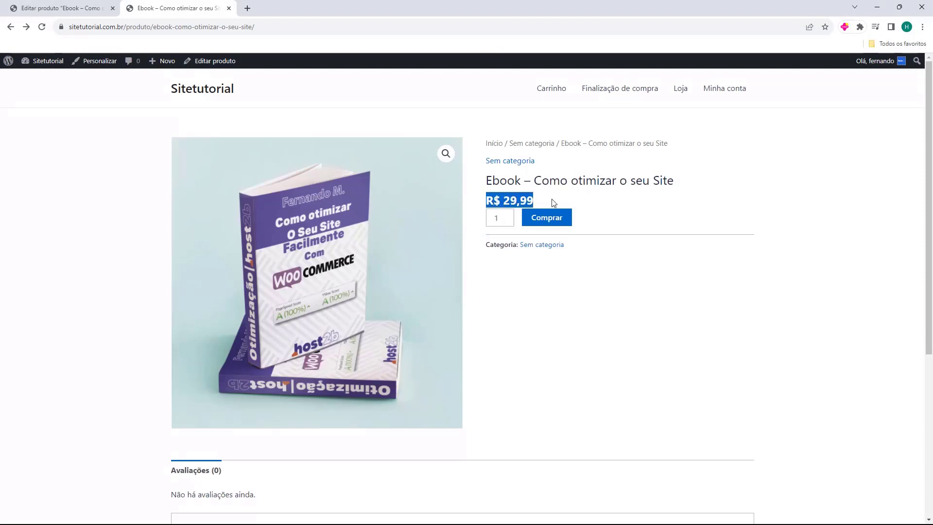
{"action": "left_click", "coordinate": [539, 204]}
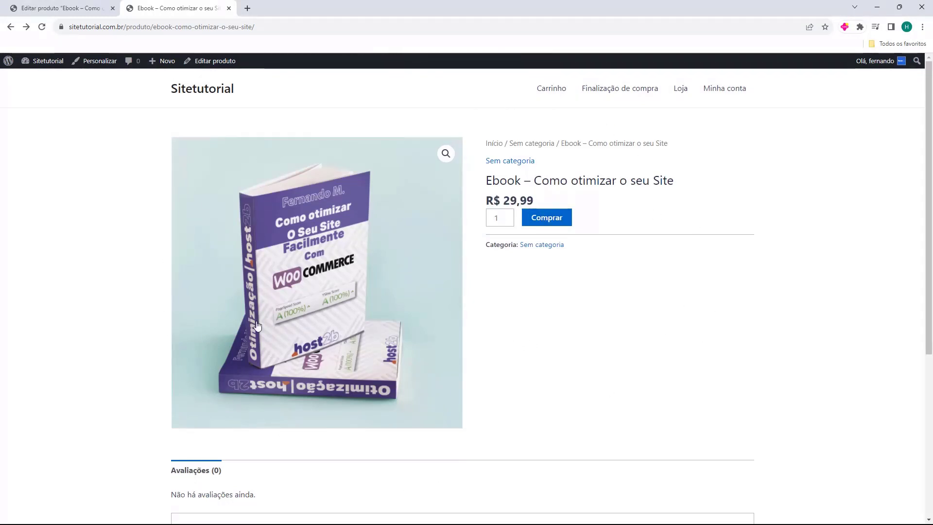
{"action": "scroll", "coordinate": [429, 322], "scroll_direction": "down", "scroll_amount": 5}
{"action": "scroll", "coordinate": [475, 325], "scroll_direction": "up", "scroll_amount": 5}
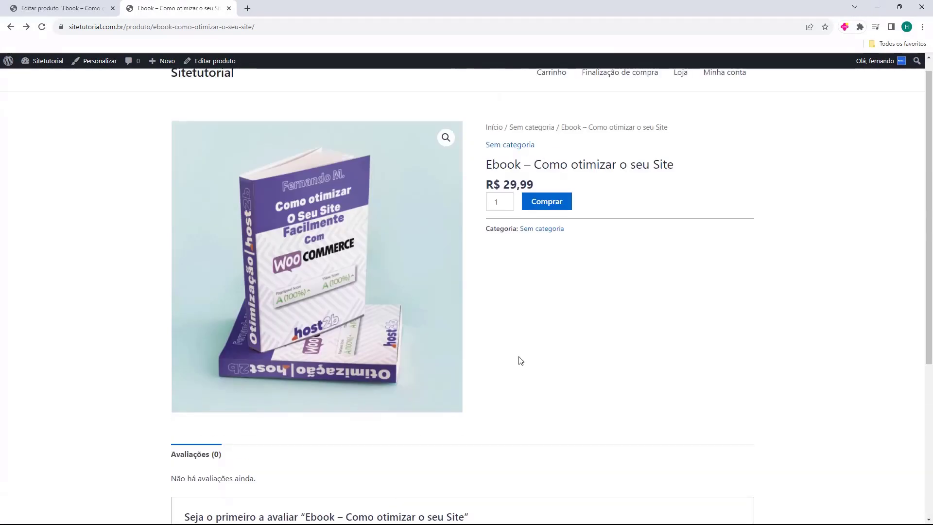
{"action": "scroll", "coordinate": [521, 360], "scroll_direction": "up", "scroll_amount": 1}
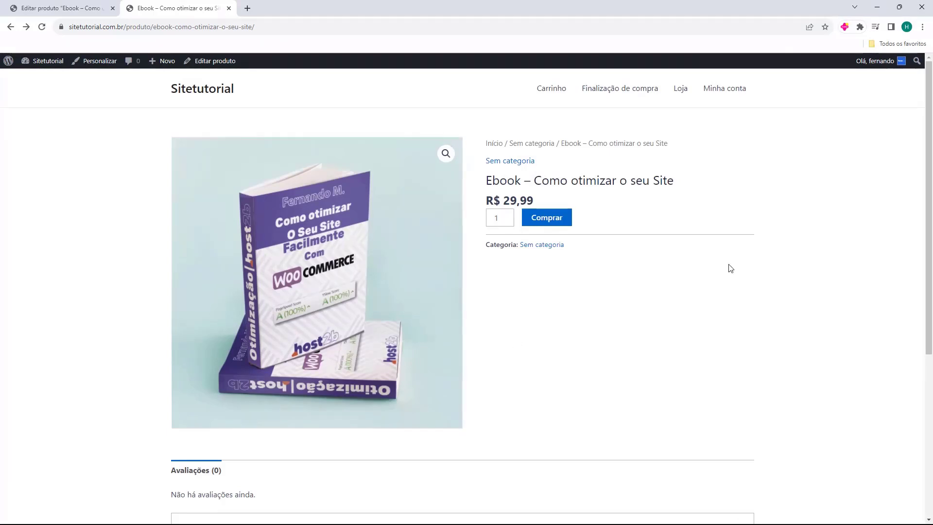
Step: Add the ebook via Comprar, go through Ver carrinho to checkout at R$ 29,99, then close the tab
{"action": "left_click", "coordinate": [548, 223]}
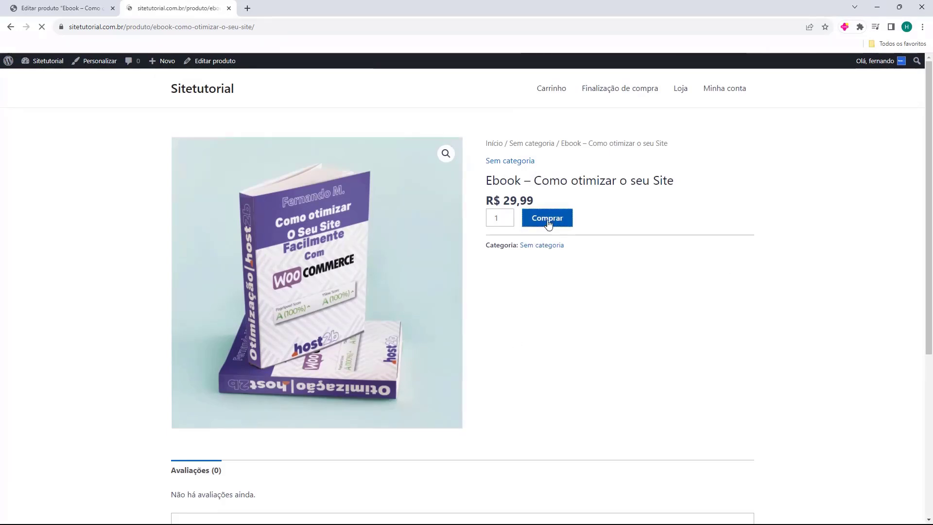
{"action": "left_click_drag", "start_coordinate": [219, 154], "coordinate": [325, 157]}
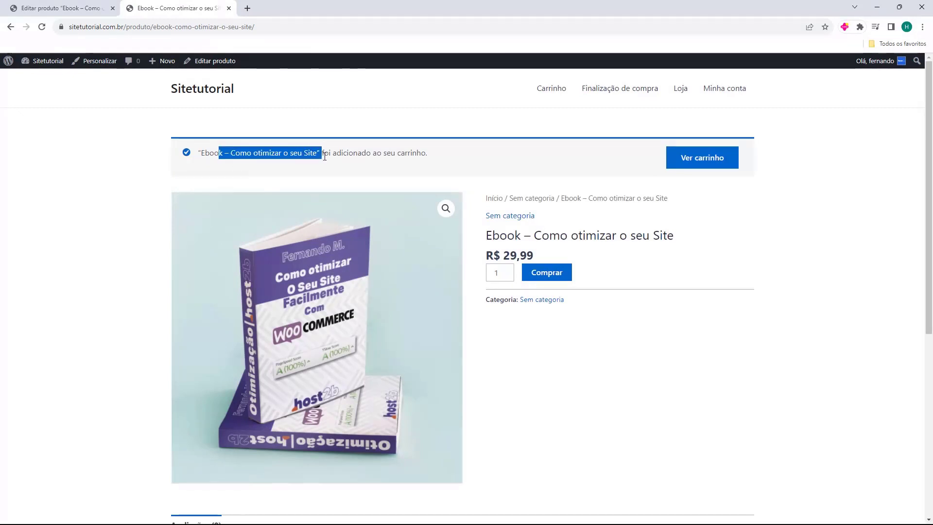
{"action": "left_click", "coordinate": [710, 165]}
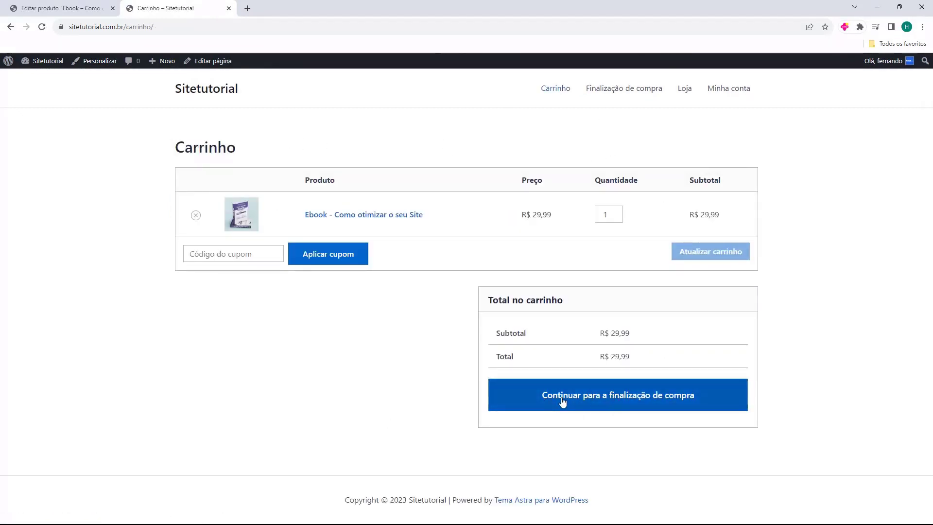
{"action": "left_click", "coordinate": [638, 403]}
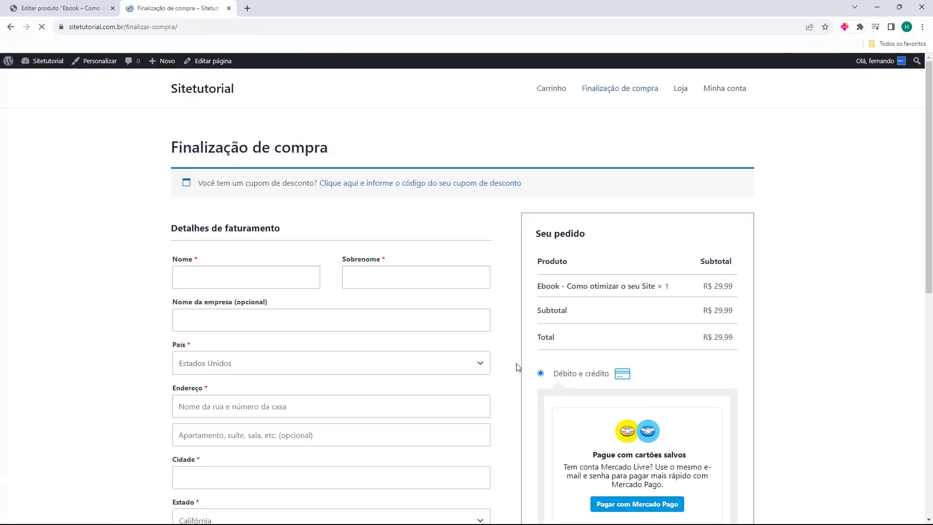
{"action": "scroll", "coordinate": [406, 282], "scroll_direction": "down", "scroll_amount": 10}
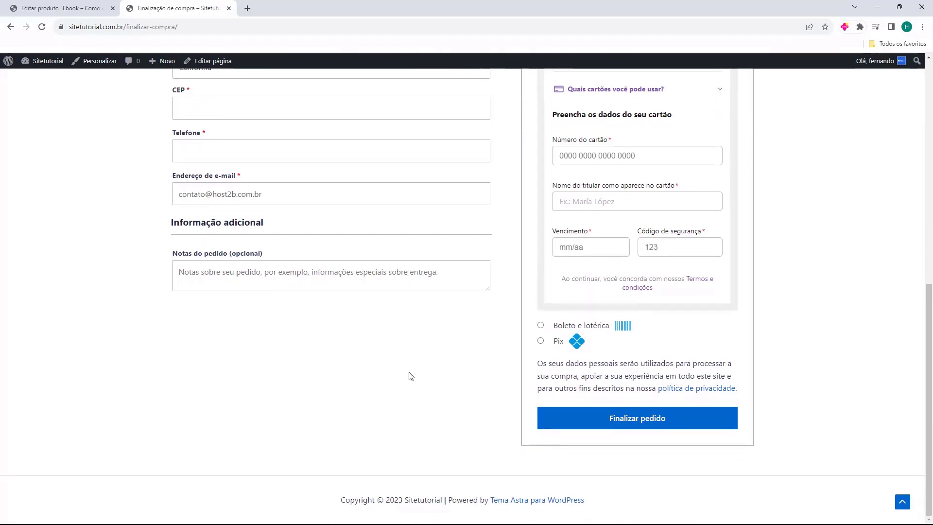
{"action": "scroll", "coordinate": [720, 426], "scroll_direction": "up", "scroll_amount": 10}
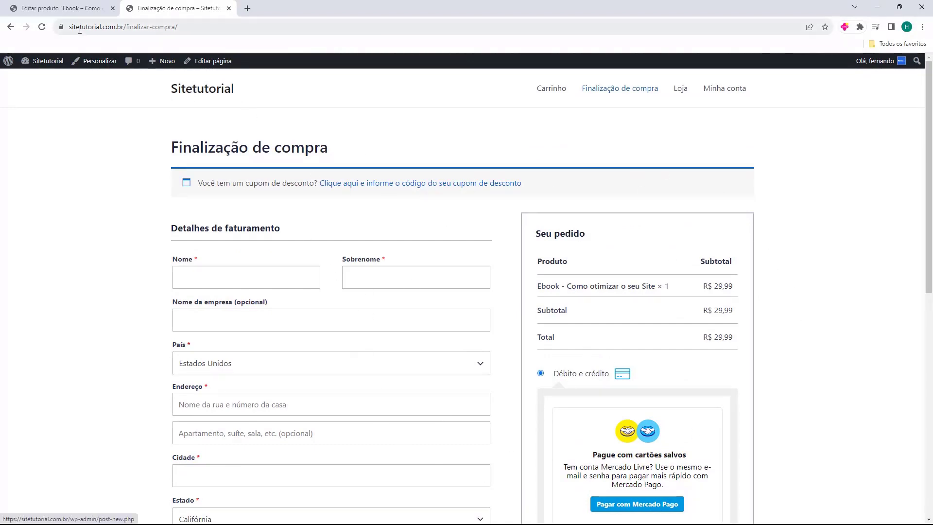
{"action": "key", "text": "ctrl+w"}
Step: Search Plugins > Adicionar plugin for 'direct', then install and activate Direct Checkout for WooCommerce
{"action": "left_click", "coordinate": [37, 83]}
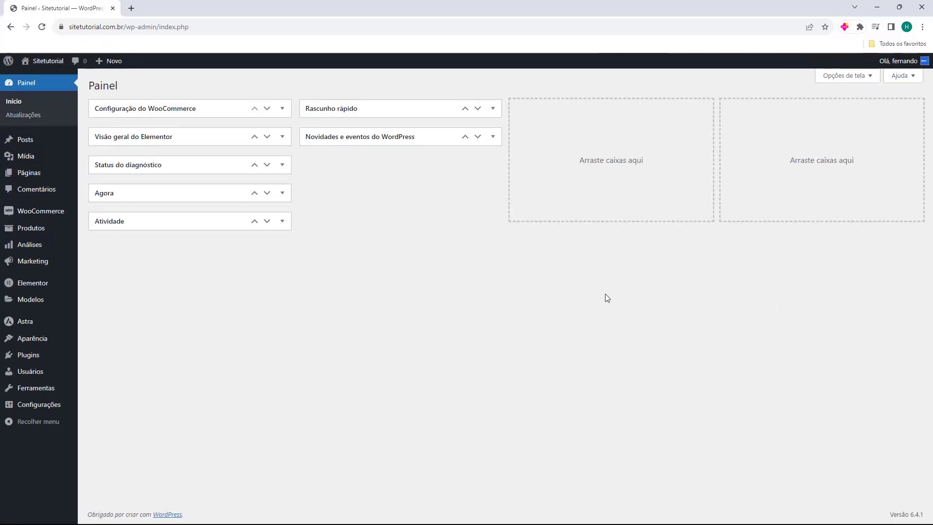
{"action": "left_click", "coordinate": [27, 362]}
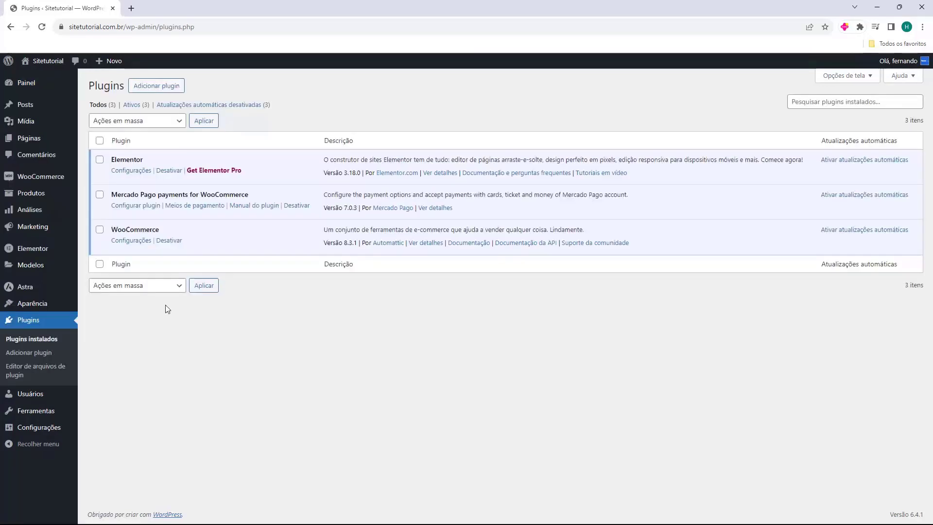
{"action": "left_click", "coordinate": [165, 87]}
{"action": "left_click", "coordinate": [797, 113]}
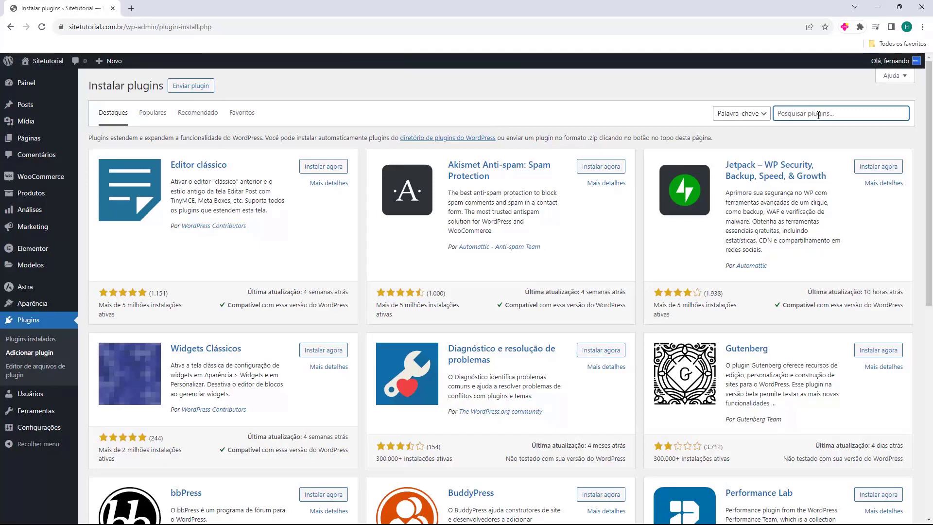
{"action": "type", "text": "direct"}
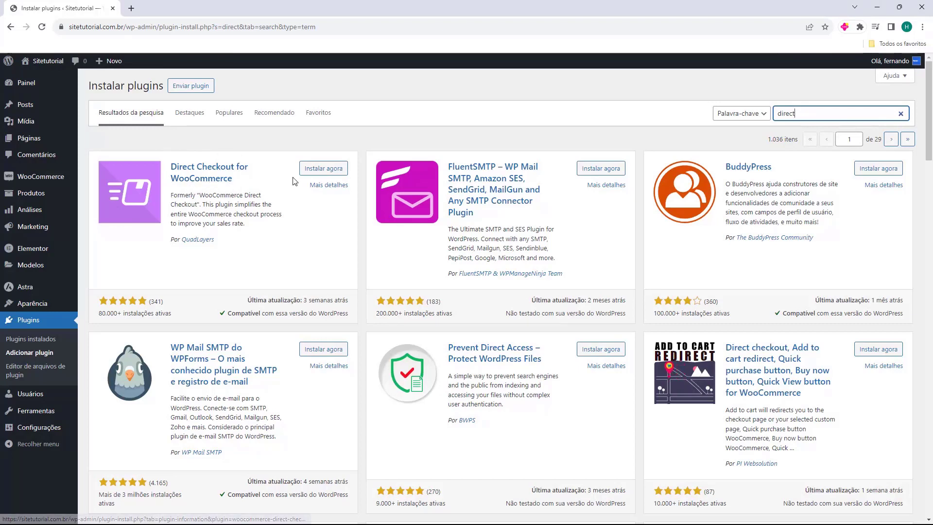
{"action": "left_click", "coordinate": [313, 171]}
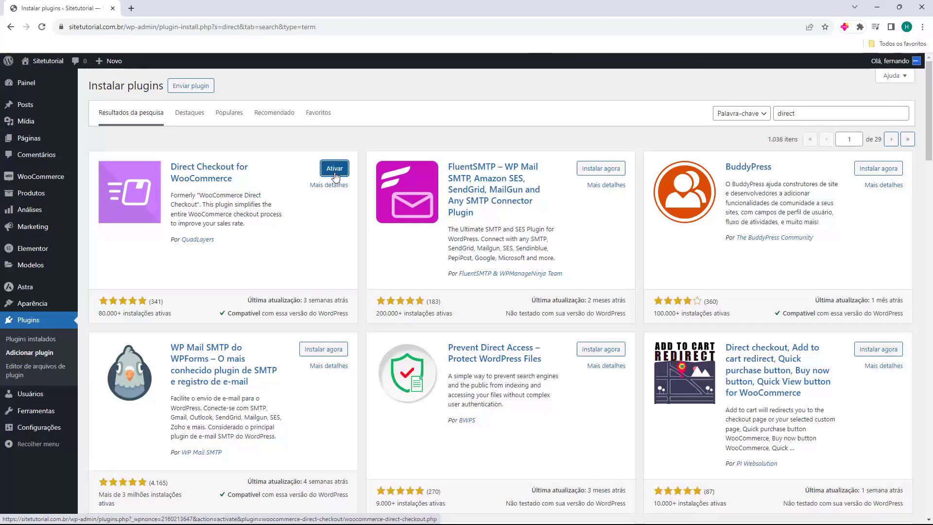
{"action": "left_click", "coordinate": [335, 171]}
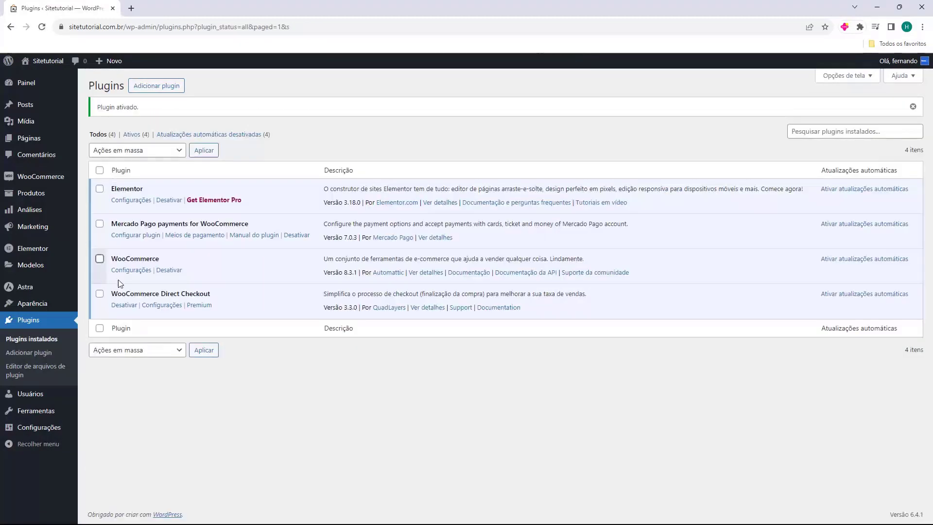
Step: In Finalização direta, set add-to-cart redirect to Sim, destination Checkout, and save the settings
{"action": "left_click_drag", "start_coordinate": [112, 293], "coordinate": [211, 293]}
{"action": "left_click", "coordinate": [193, 291]}
{"action": "mouse_move", "coordinate": [35, 184]}
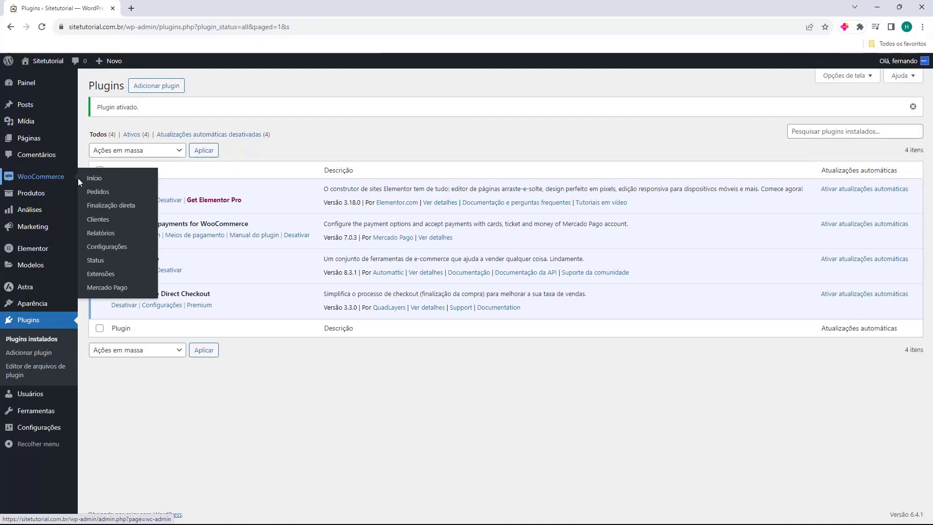
{"action": "left_click", "coordinate": [107, 211]}
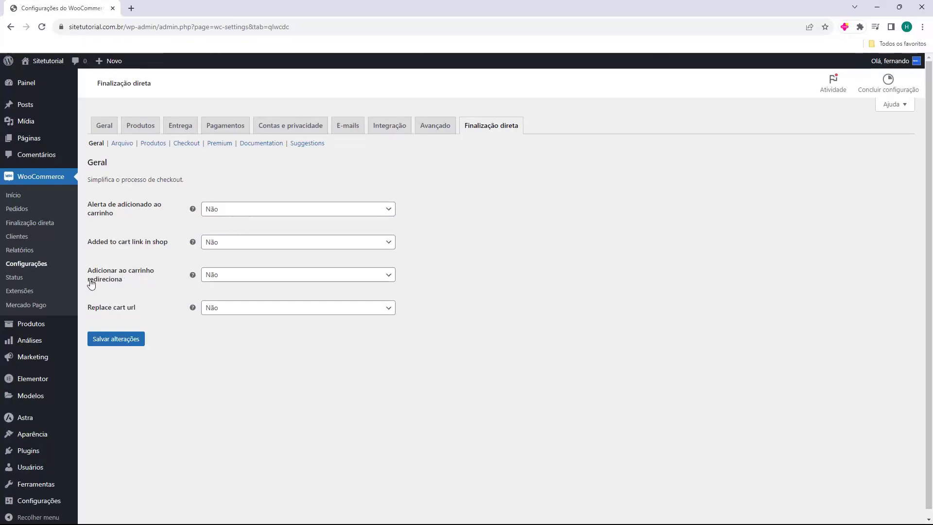
{"action": "left_click", "coordinate": [214, 274]}
{"action": "left_click", "coordinate": [217, 290]}
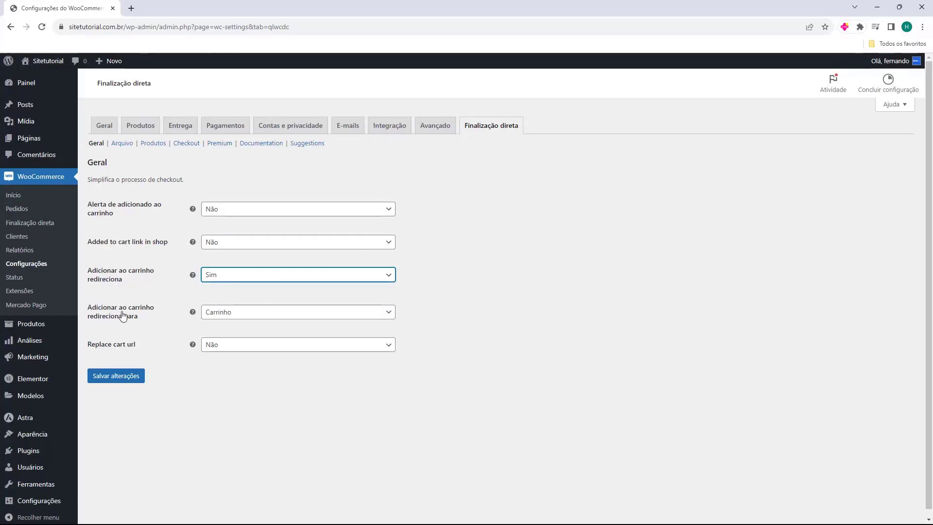
{"action": "left_click", "coordinate": [218, 320]}
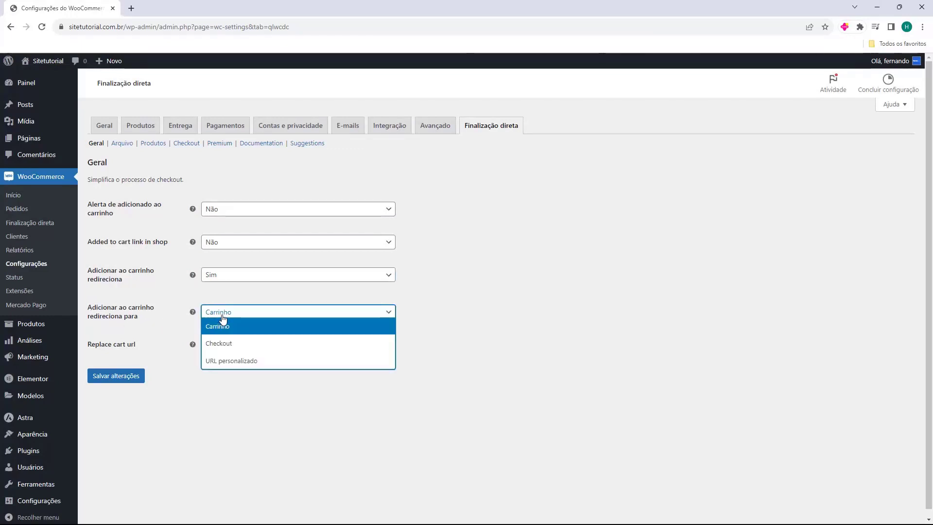
{"action": "left_click", "coordinate": [222, 342]}
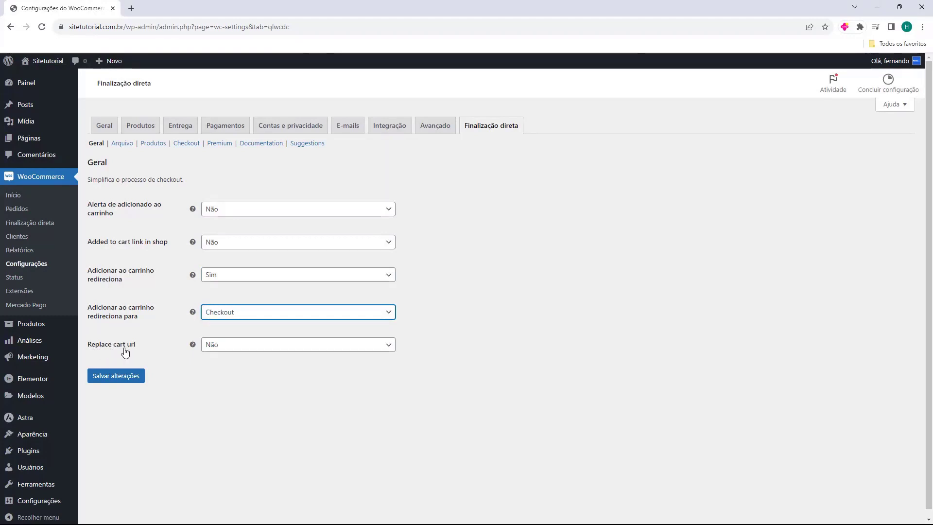
{"action": "left_click", "coordinate": [212, 357]}
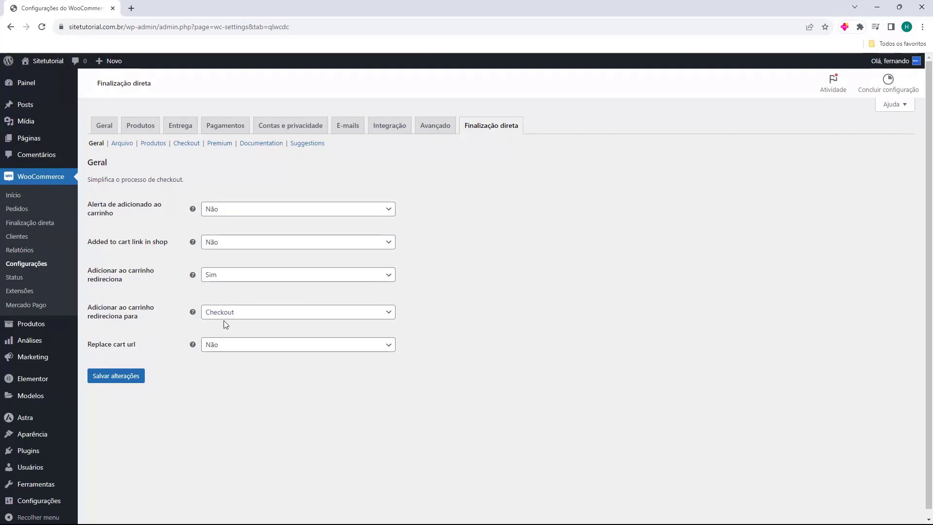
{"action": "left_click", "coordinate": [113, 379]}
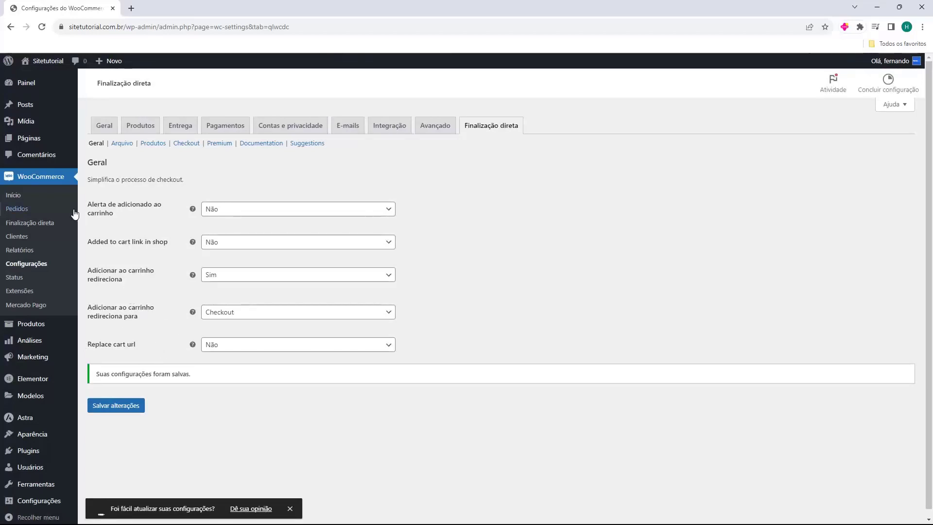
Step: From Produtos, view the ebook's store page and add it to the cart with Comprar
{"action": "left_click", "coordinate": [36, 327]}
{"action": "mouse_move", "coordinate": [226, 190]}
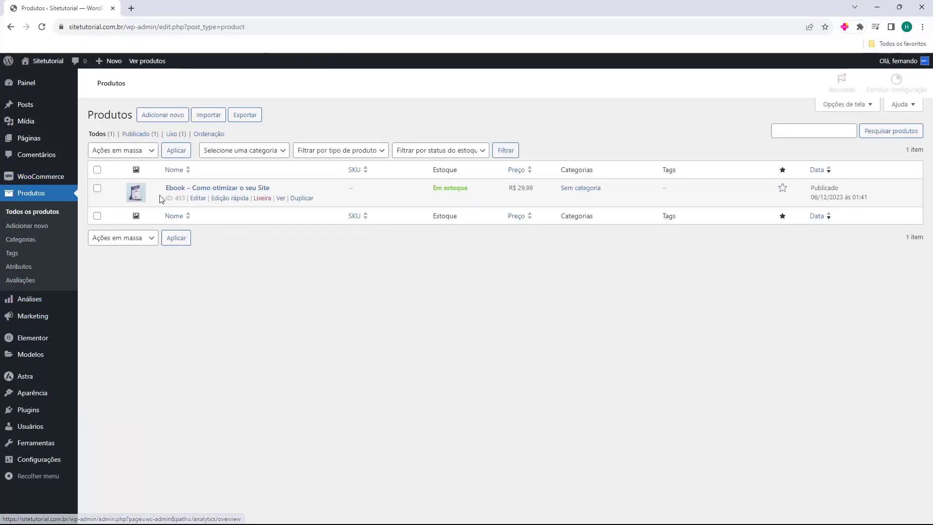
{"action": "left_click", "coordinate": [281, 198], "text": "ctrl"}
{"action": "left_click", "coordinate": [178, 9]}
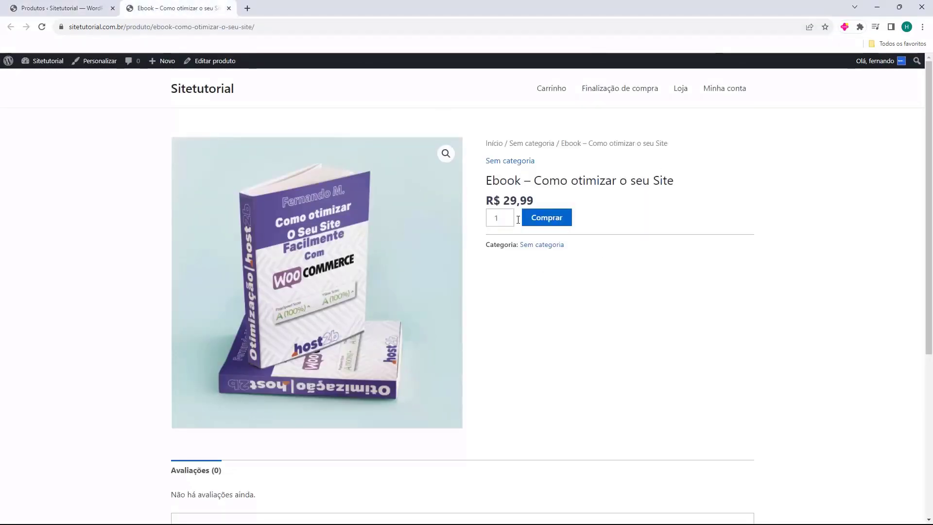
{"action": "left_click", "coordinate": [550, 223]}
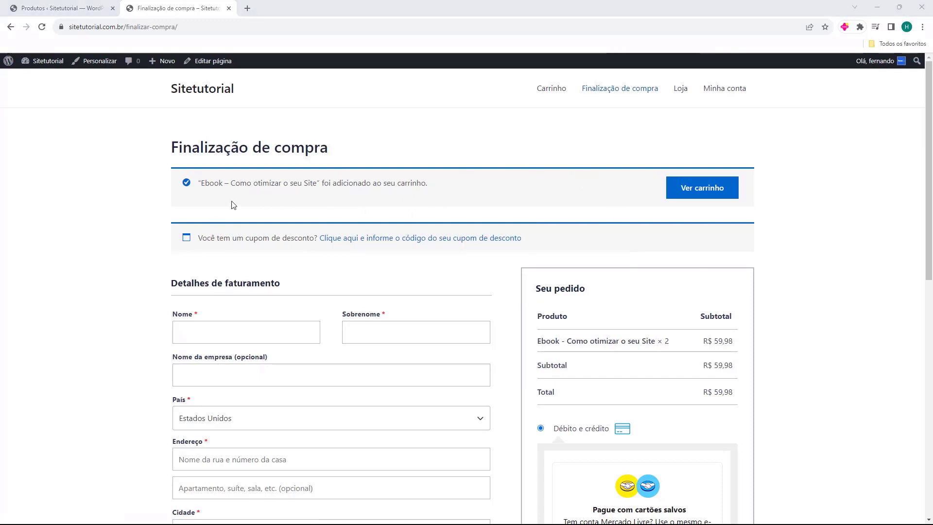
Step: Check the 'adicionado ao seu carrinho' notice on the checkout page
{"action": "left_click_drag", "start_coordinate": [328, 184], "coordinate": [423, 184]}
{"action": "left_click", "coordinate": [398, 183]}
{"action": "left_click_drag", "start_coordinate": [361, 184], "coordinate": [398, 185]}
{"action": "left_click", "coordinate": [480, 199]}
{"action": "left_click_drag", "start_coordinate": [462, 189], "coordinate": [330, 192]}
{"action": "left_click", "coordinate": [333, 192]}
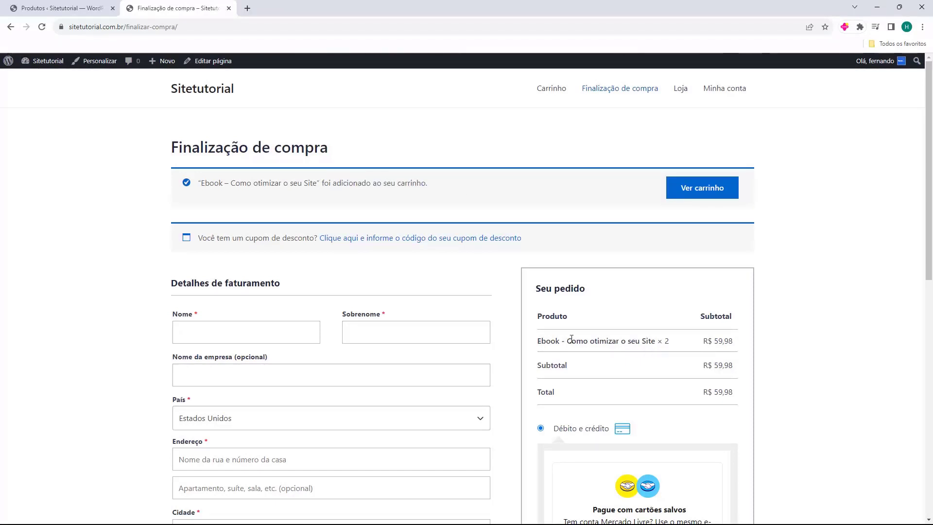
Step: Verify the order summary shows the ebook with quantity 2 totalling R$ 59,98
{"action": "left_click_drag", "start_coordinate": [536, 346], "coordinate": [599, 341]}
{"action": "left_click", "coordinate": [659, 343]}
{"action": "left_click", "coordinate": [667, 342]}
{"action": "left_click_drag", "start_coordinate": [664, 344], "coordinate": [555, 340]}
{"action": "left_click", "coordinate": [554, 337]}
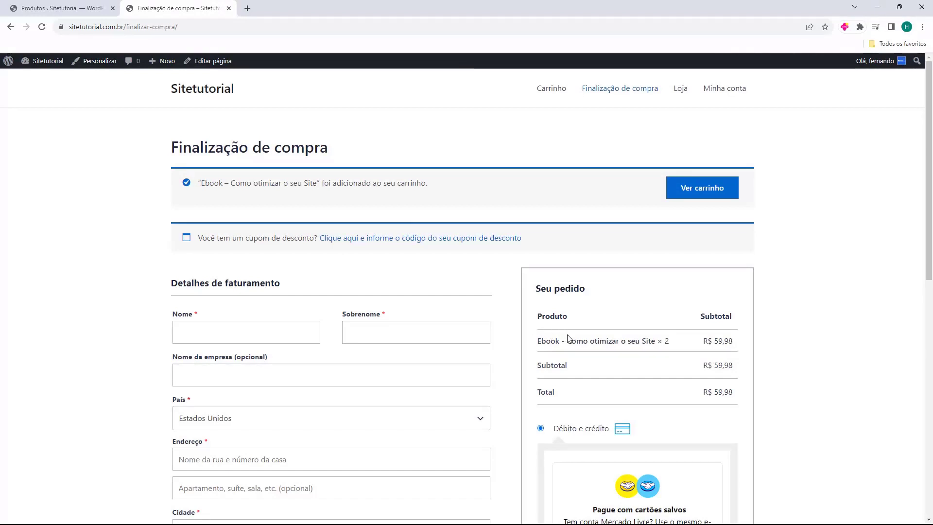
{"action": "left_click_drag", "start_coordinate": [570, 336], "coordinate": [667, 349]}
{"action": "left_click", "coordinate": [667, 348]}
{"action": "double_click", "coordinate": [666, 343]}
{"action": "left_click", "coordinate": [670, 342]}
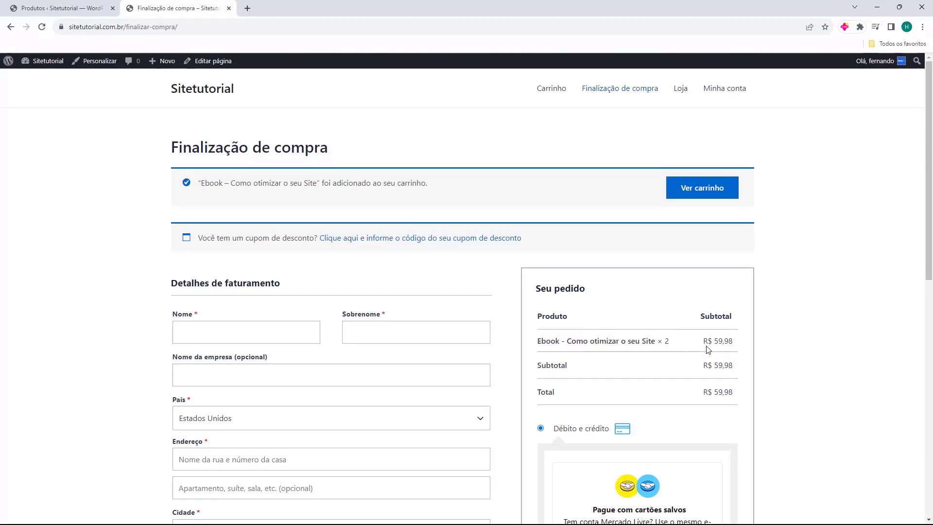
{"action": "triple_click", "coordinate": [708, 346]}
{"action": "double_click", "coordinate": [667, 341]}
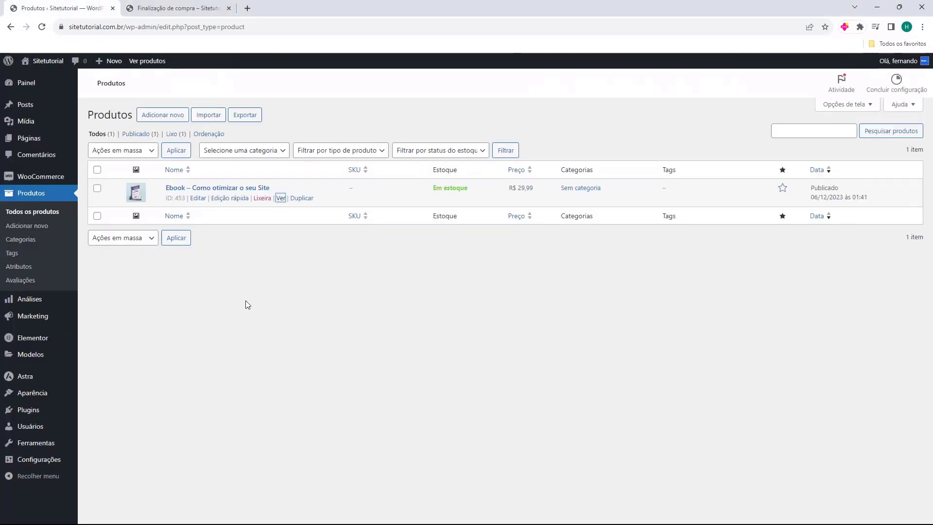
Step: Look up the ebook's product title and ID in the product list
{"action": "left_click", "coordinate": [256, 299]}
{"action": "mouse_move", "coordinate": [201, 198]}
{"action": "left_click_drag", "start_coordinate": [161, 191], "coordinate": [283, 189]}
{"action": "left_click", "coordinate": [282, 188]}
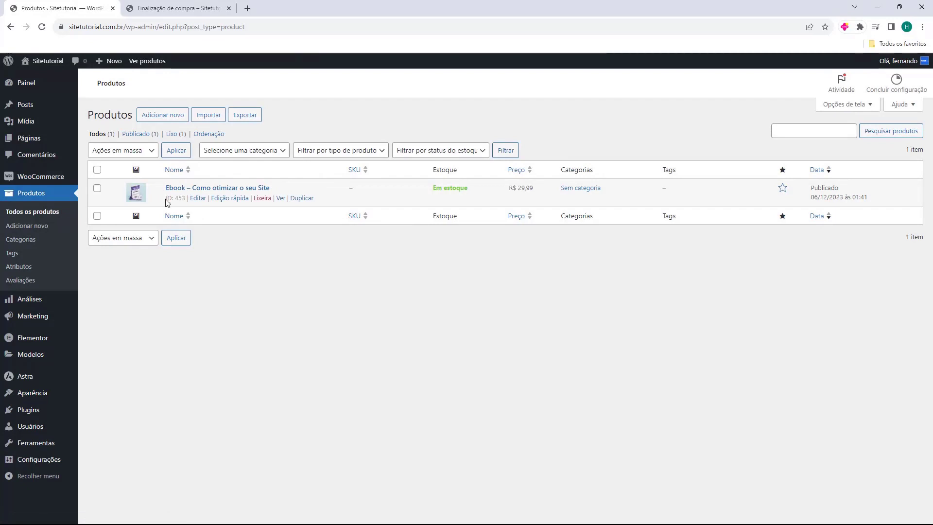
{"action": "double_click", "coordinate": [169, 198]}
{"action": "left_click", "coordinate": [168, 199]}
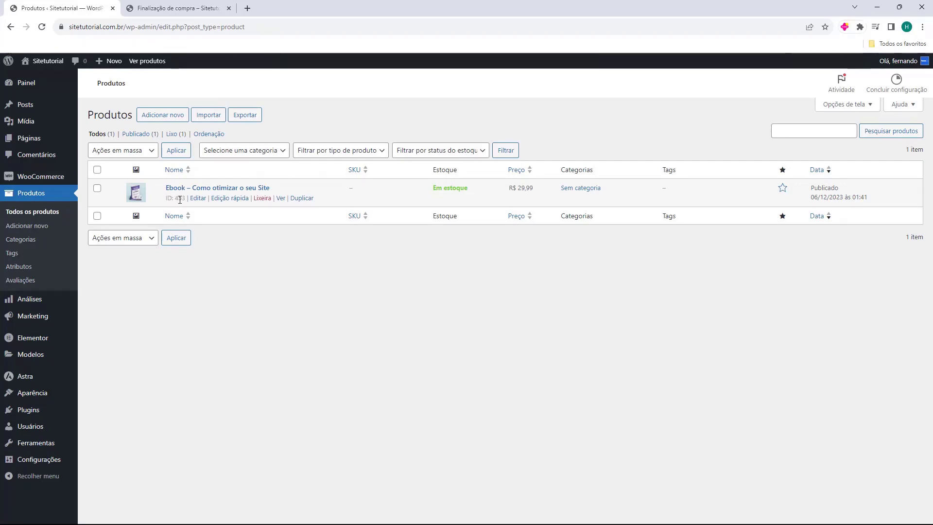
Step: Load the site home page by removing the checkout path from the address
{"action": "left_click", "coordinate": [162, 14]}
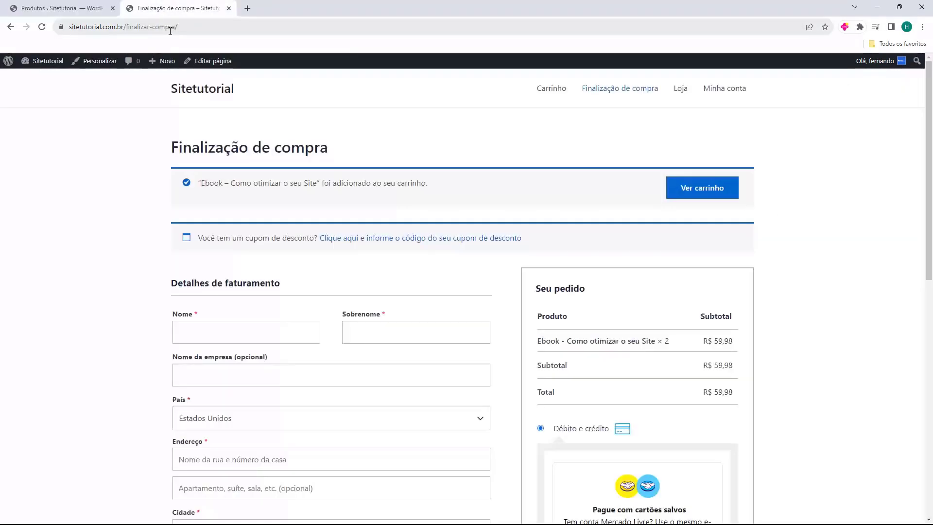
{"action": "left_click", "coordinate": [148, 28]}
{"action": "left_click", "coordinate": [120, 27]}
{"action": "key", "text": "shift+End"}
{"action": "key", "text": "BackSpace"}
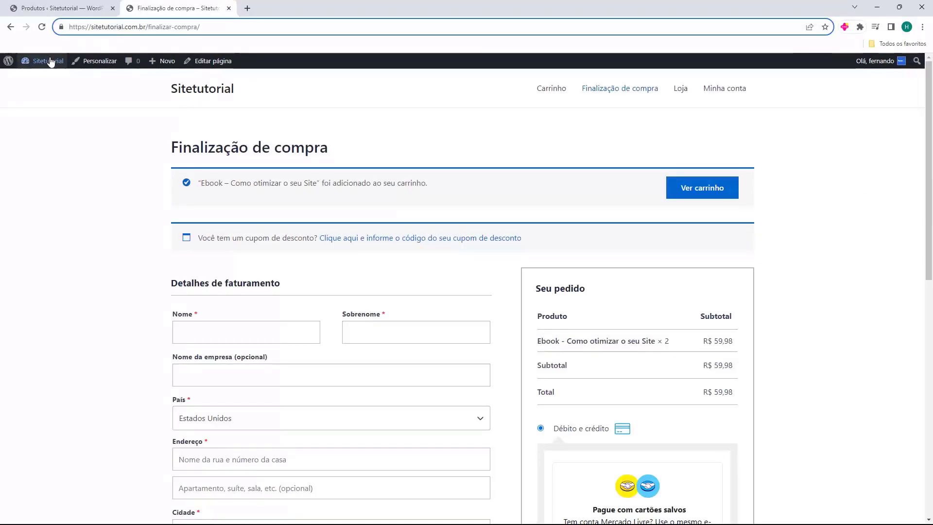
{"action": "key", "text": "Return"}
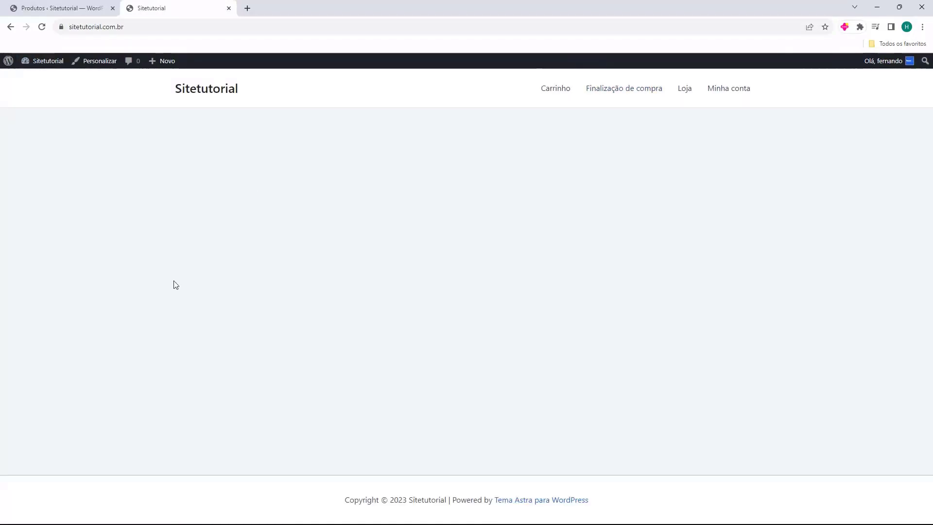
Step: Append /?add-to-cart=453 to the site address in the storefront tab
{"action": "double_click", "coordinate": [91, 28]}
{"action": "left_click", "coordinate": [94, 26]}
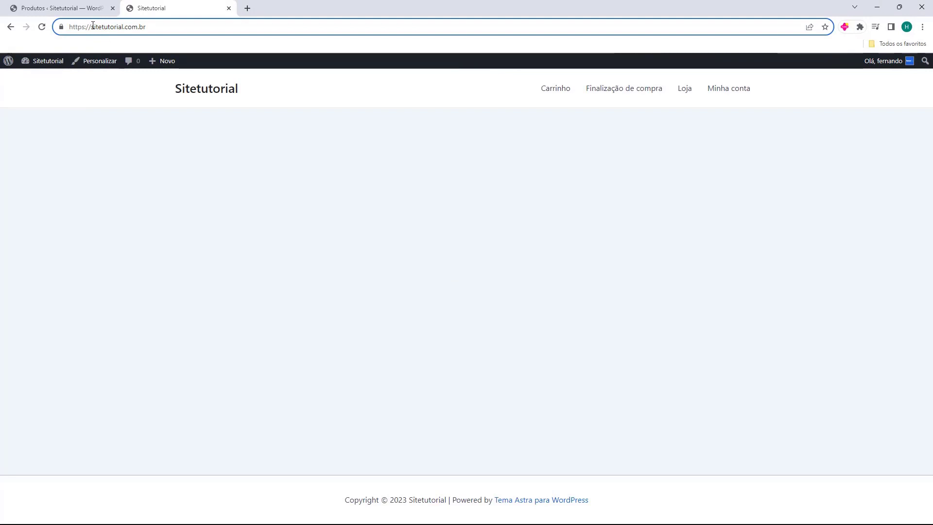
{"action": "left_click_drag", "start_coordinate": [92, 27], "coordinate": [158, 28]}
{"action": "left_click", "coordinate": [98, 27]}
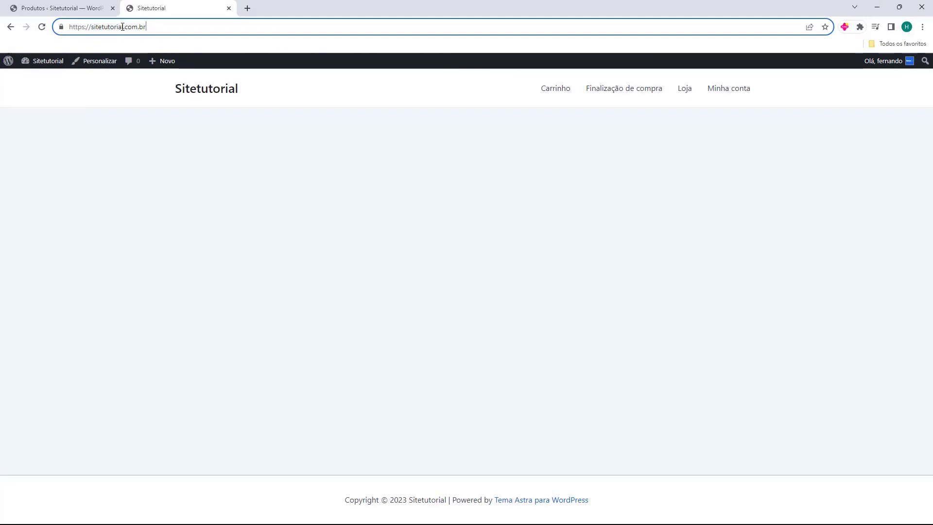
{"action": "left_click", "coordinate": [163, 28]}
{"action": "type", "text": "/"}
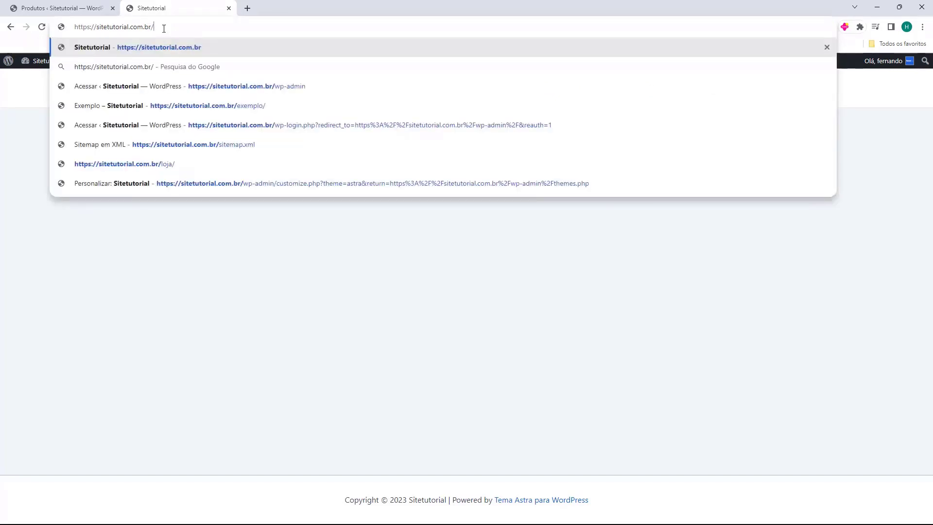
{"action": "type", "text": "?"}
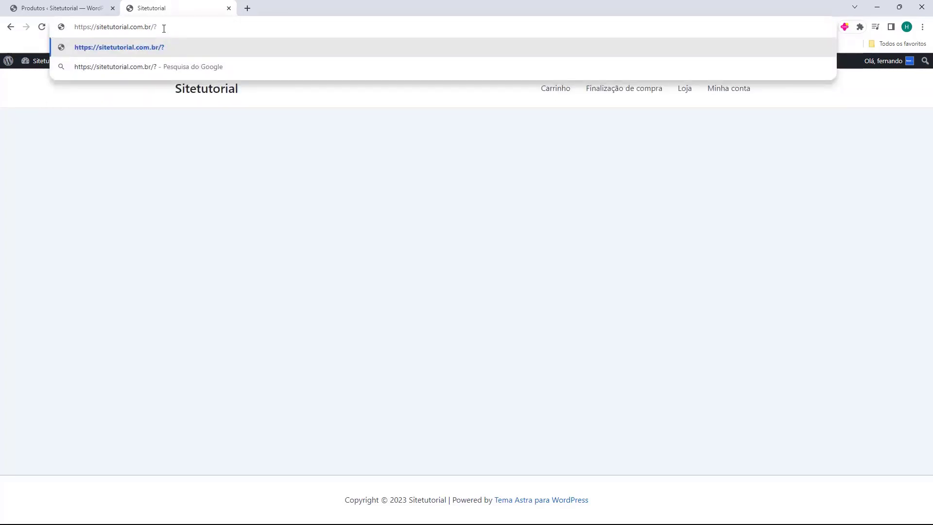
{"action": "type", "text": "add-to-cart"}
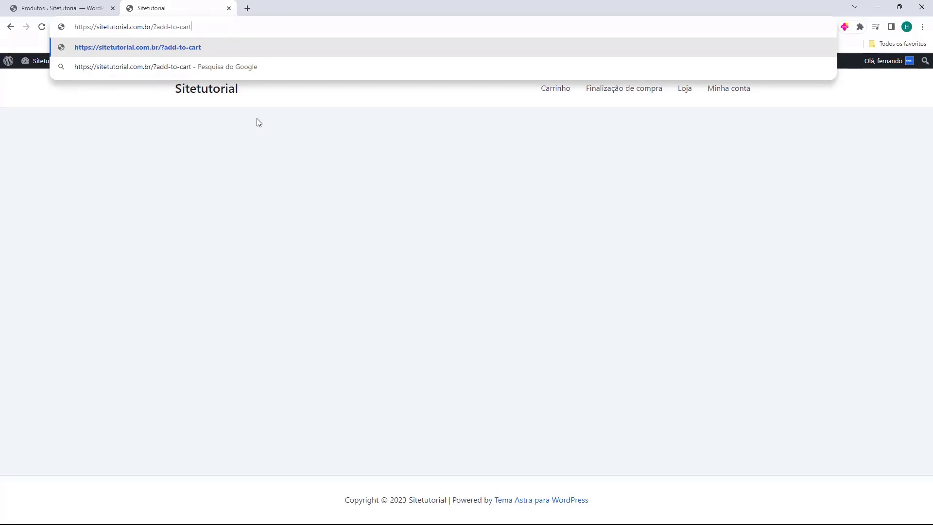
{"action": "type", "text": "="}
{"action": "left_click", "coordinate": [96, 10]}
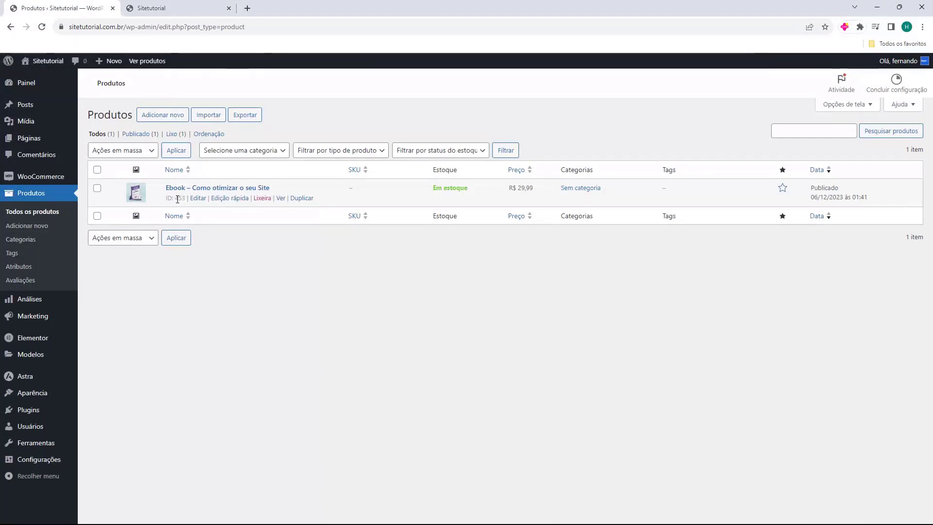
{"action": "left_click", "coordinate": [173, 9]}
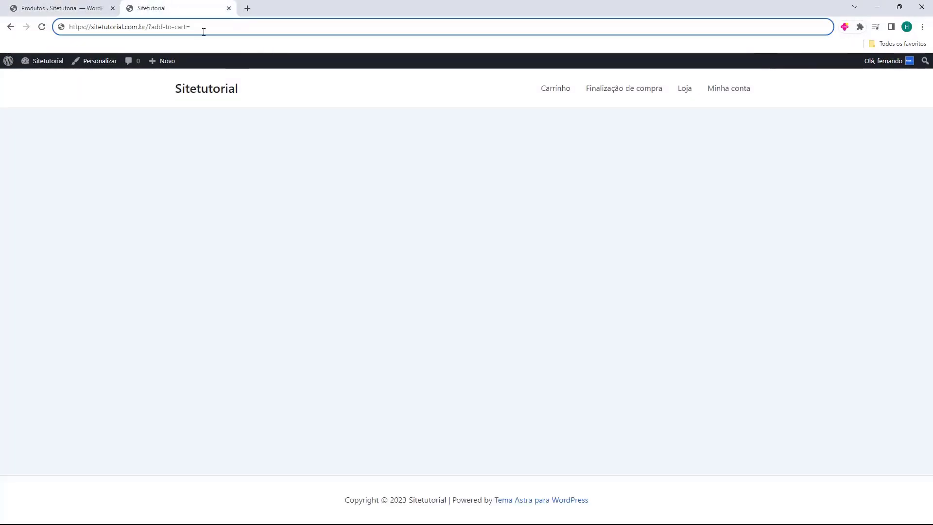
{"action": "type", "text": "453"}
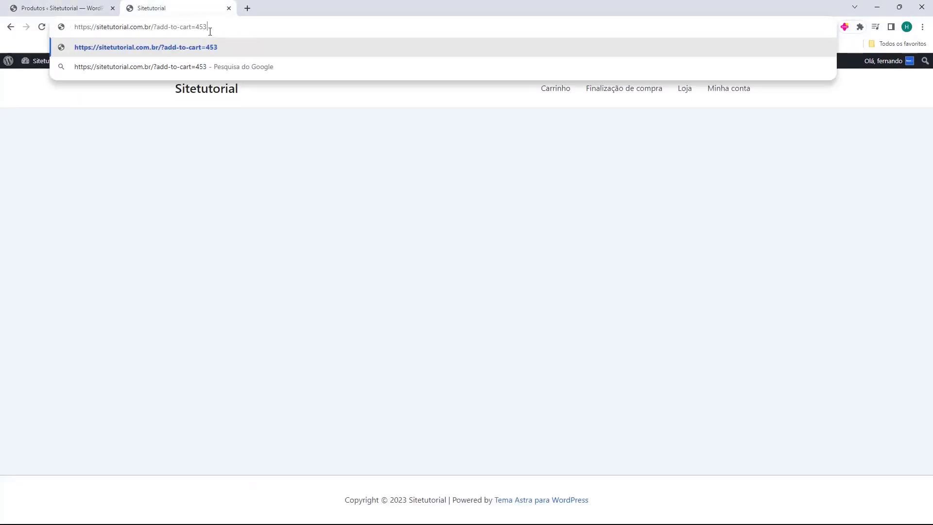
Step: Open the ?add-to-cart=453 link so checkout shows 3 ebooks totalling R$ 89,97
{"action": "left_click_drag", "start_coordinate": [208, 27], "coordinate": [151, 27]}
{"action": "left_click", "coordinate": [96, 26]}
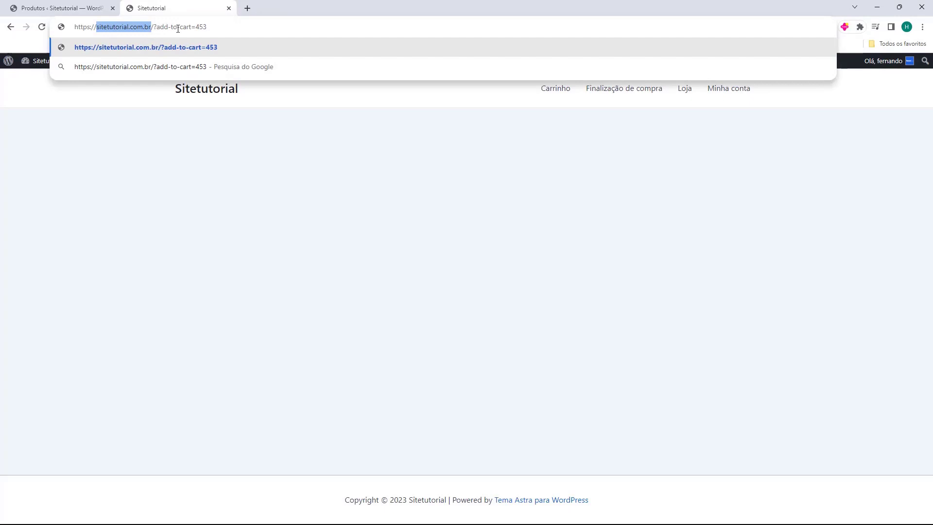
{"action": "triple_click", "coordinate": [213, 28]}
{"action": "key", "text": "ctrl+c"}
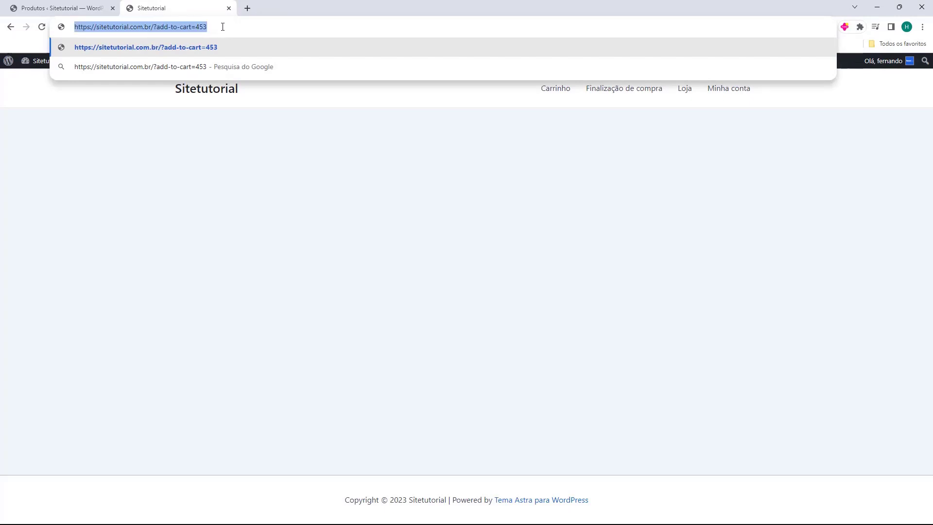
{"action": "key", "text": "Return"}
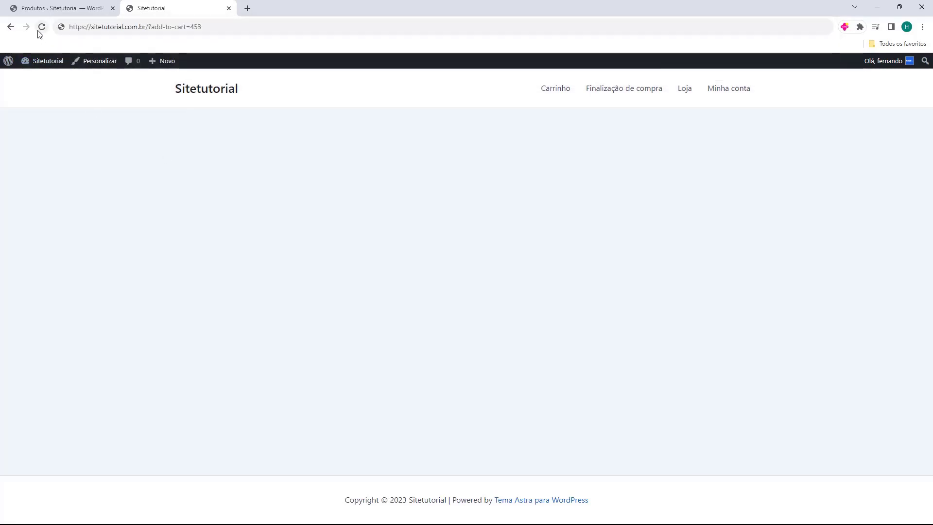
{"action": "left_click", "coordinate": [143, 28]}
{"action": "key", "text": "ctrl+v"}
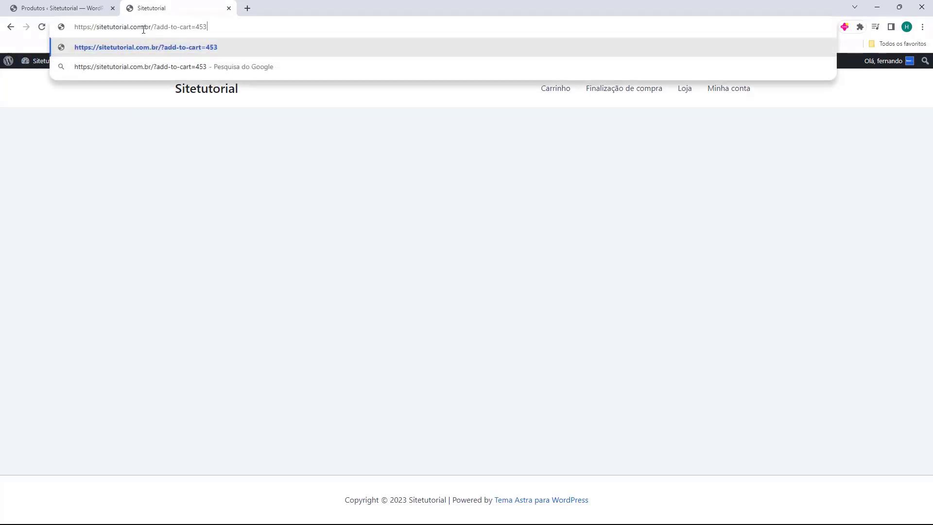
{"action": "left_click", "coordinate": [155, 53]}
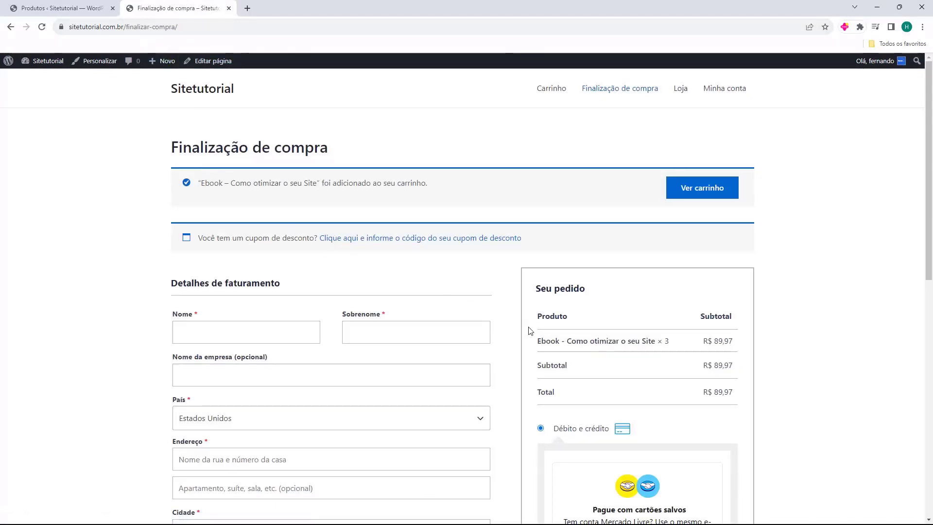
{"action": "left_click_drag", "start_coordinate": [528, 327], "coordinate": [608, 343]}
{"action": "left_click", "coordinate": [585, 343]}
{"action": "double_click", "coordinate": [667, 342]}
{"action": "left_click", "coordinate": [676, 347]}
{"action": "left_click", "coordinate": [170, 29]}
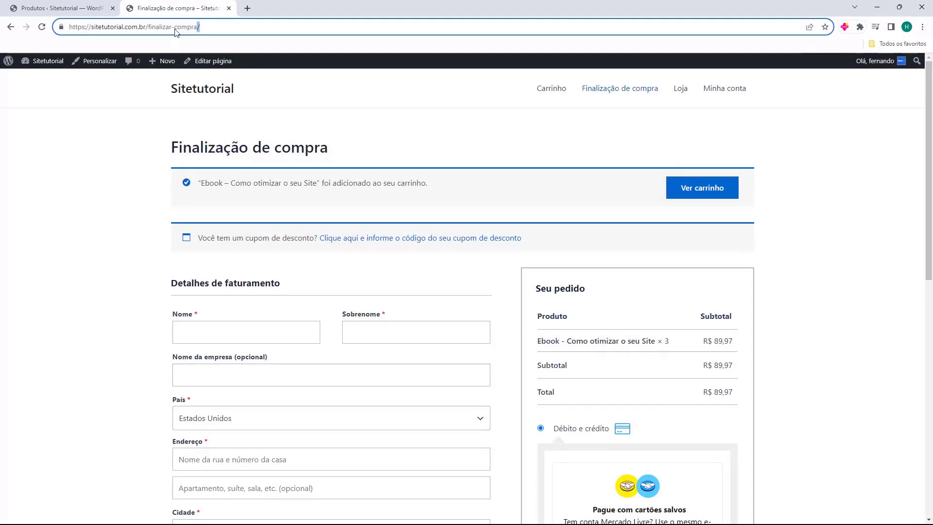
{"action": "key", "text": "ctrl+v"}
{"action": "left_click_drag", "start_coordinate": [223, 29], "coordinate": [48, 26]}
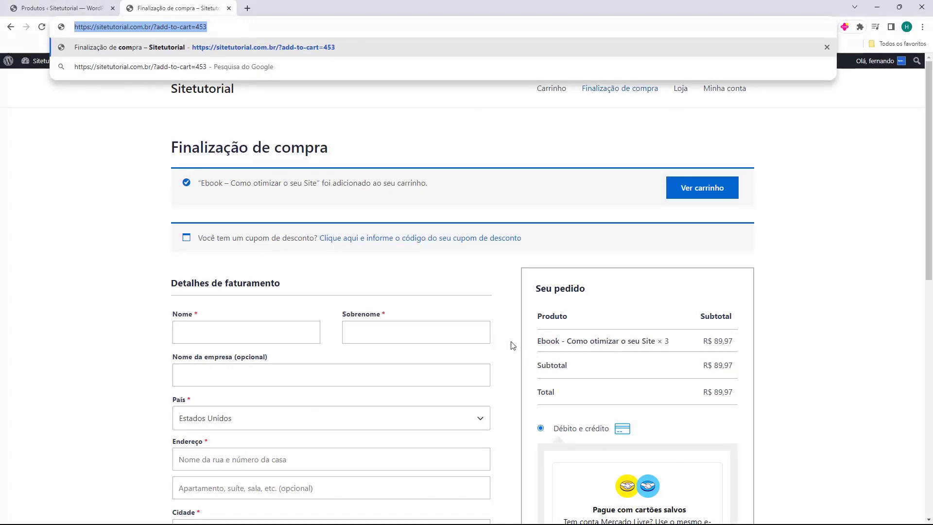
{"action": "left_click", "coordinate": [467, 495]}
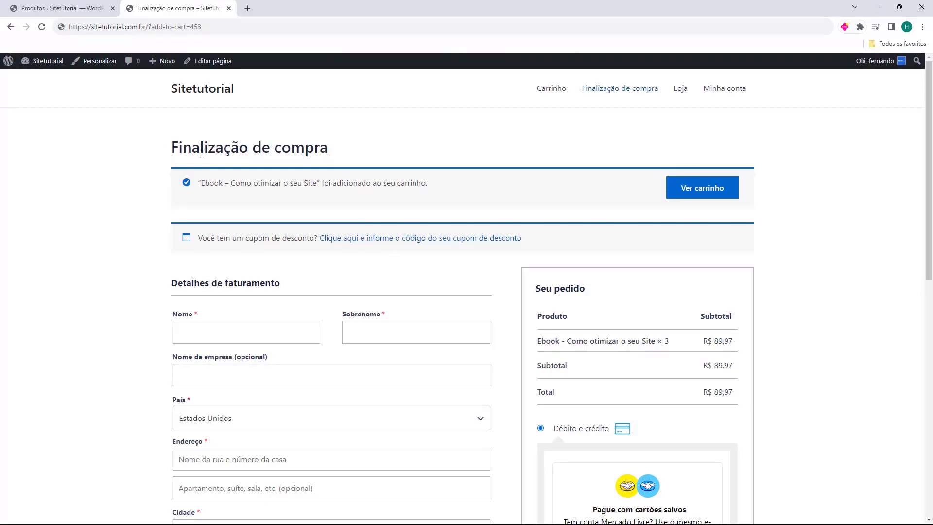
{"action": "left_click_drag", "start_coordinate": [198, 184], "coordinate": [322, 185]}
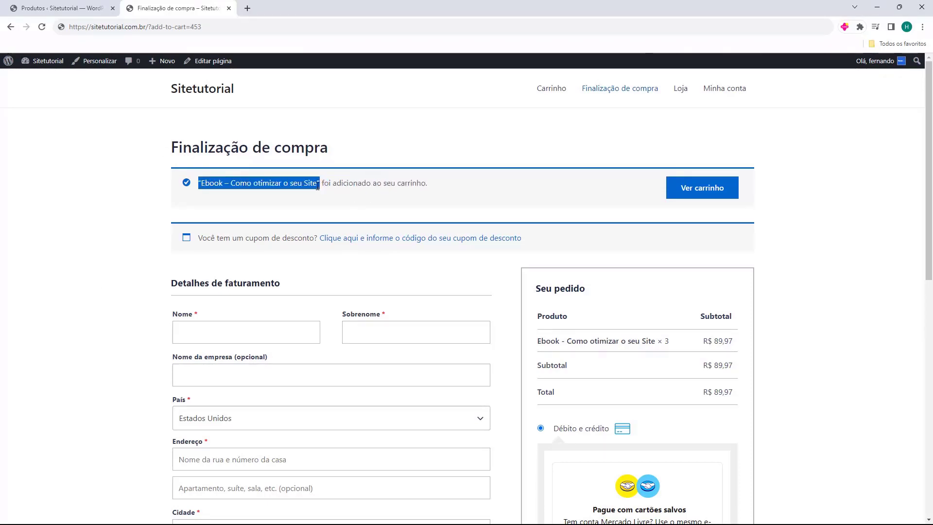
{"action": "left_click", "coordinate": [323, 185]}
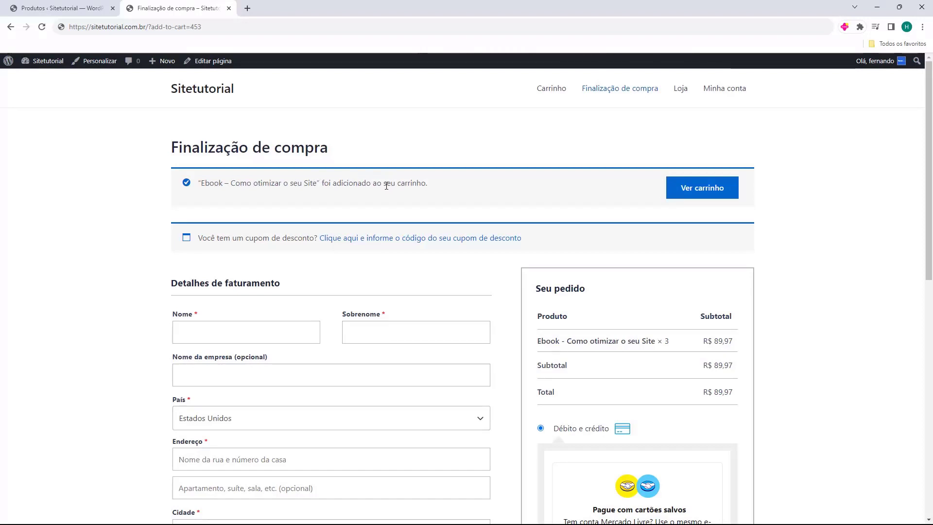
{"action": "left_click_drag", "start_coordinate": [261, 94], "coordinate": [635, 152]}
{"action": "left_click", "coordinate": [629, 131]}
{"action": "scroll", "coordinate": [439, 123], "scroll_direction": "down", "scroll_amount": 15}
{"action": "left_click_drag", "start_coordinate": [336, 500], "coordinate": [610, 502]}
{"action": "left_click", "coordinate": [461, 502]}
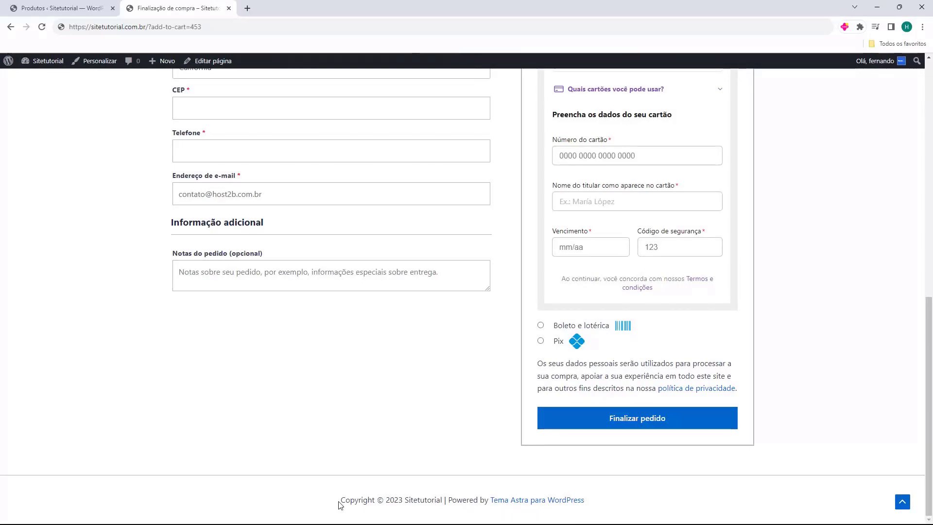
{"action": "left_click_drag", "start_coordinate": [339, 501], "coordinate": [382, 500]}
{"action": "left_click", "coordinate": [443, 466]}
{"action": "scroll", "coordinate": [443, 467], "scroll_direction": "up", "scroll_amount": 10}
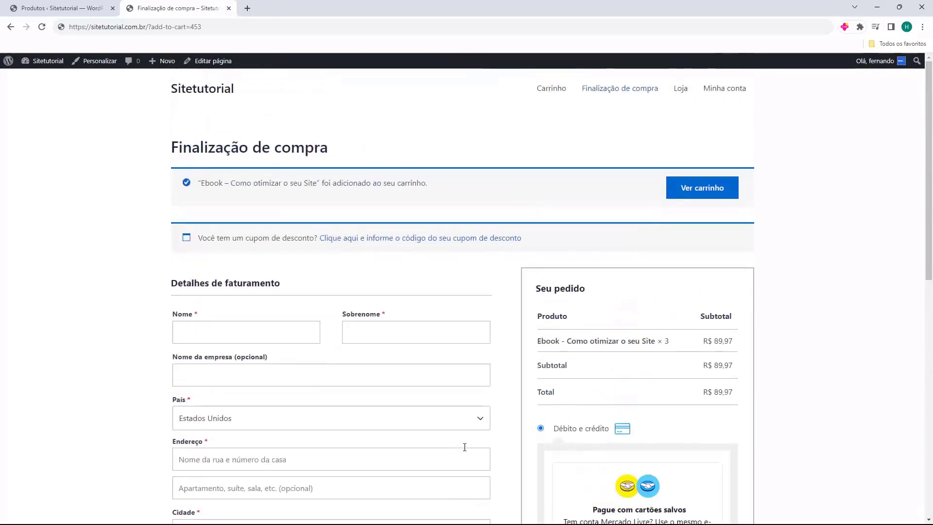
Step: Open the Customizer for the active Astra theme from Aparência > Temas
{"action": "left_click", "coordinate": [86, 11]}
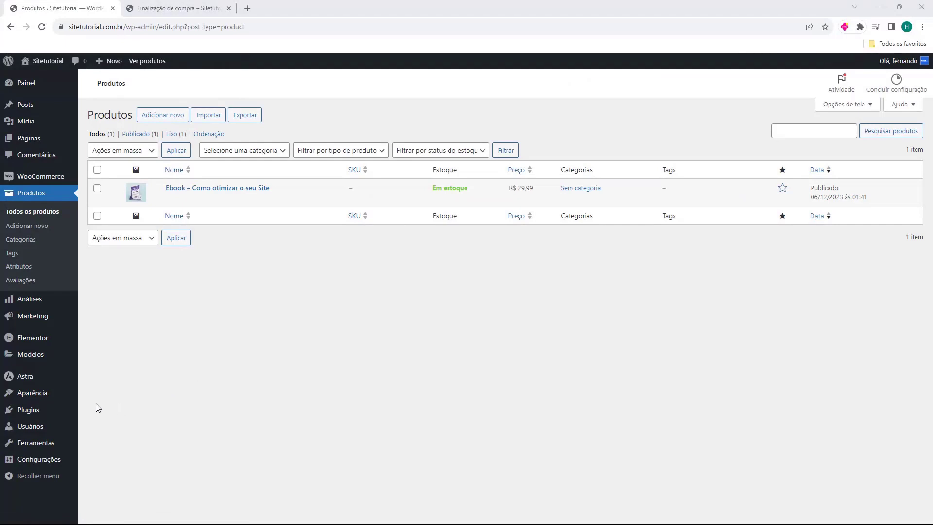
{"action": "left_click", "coordinate": [30, 398]}
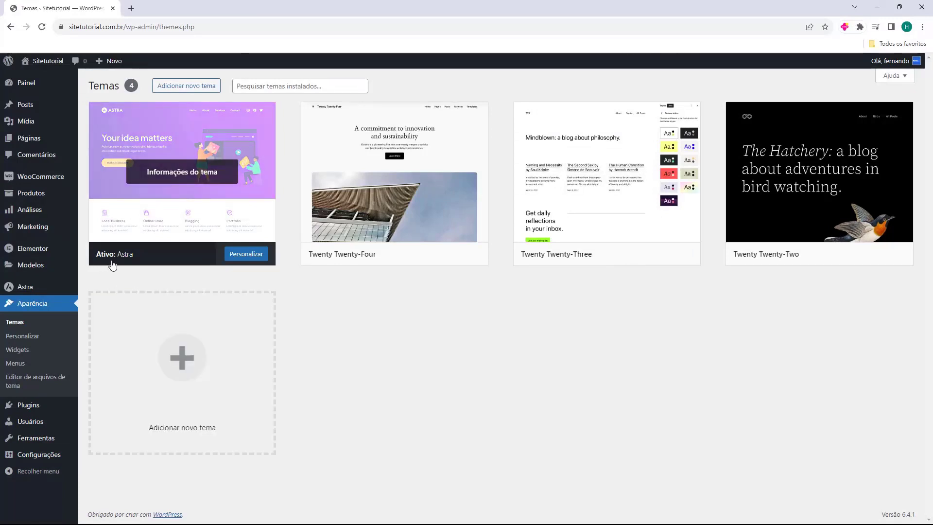
{"action": "left_click", "coordinate": [253, 259]}
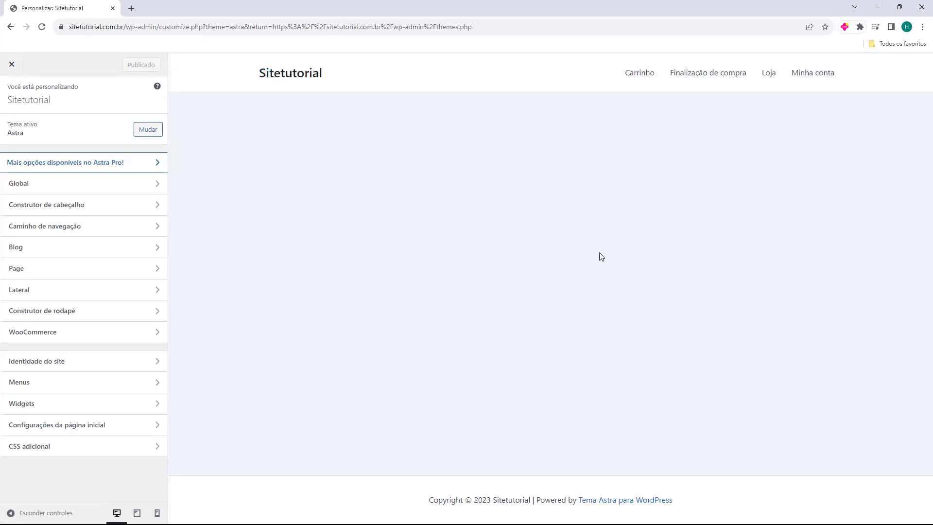
Step: In Construtor de cabeçalho, delete Título do site e logo and Menu principal from the header
{"action": "left_click", "coordinate": [67, 210]}
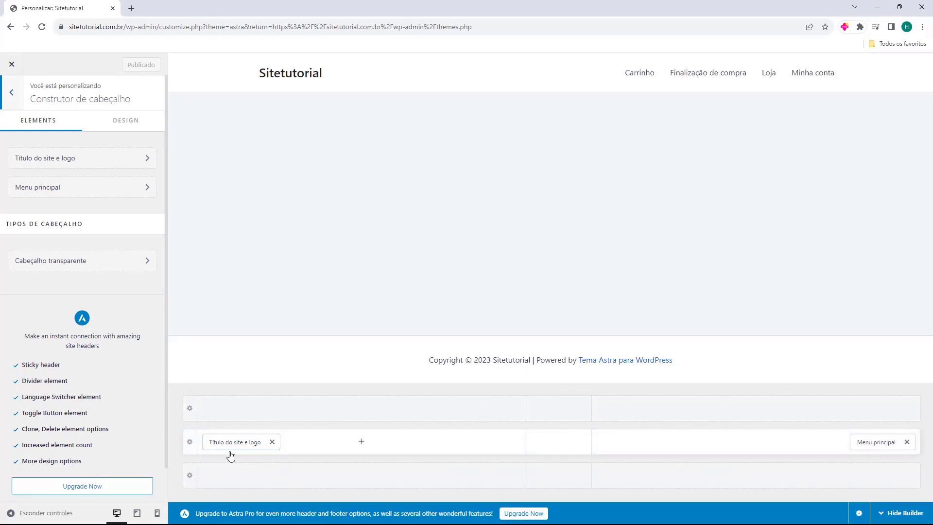
{"action": "left_click", "coordinate": [272, 441]}
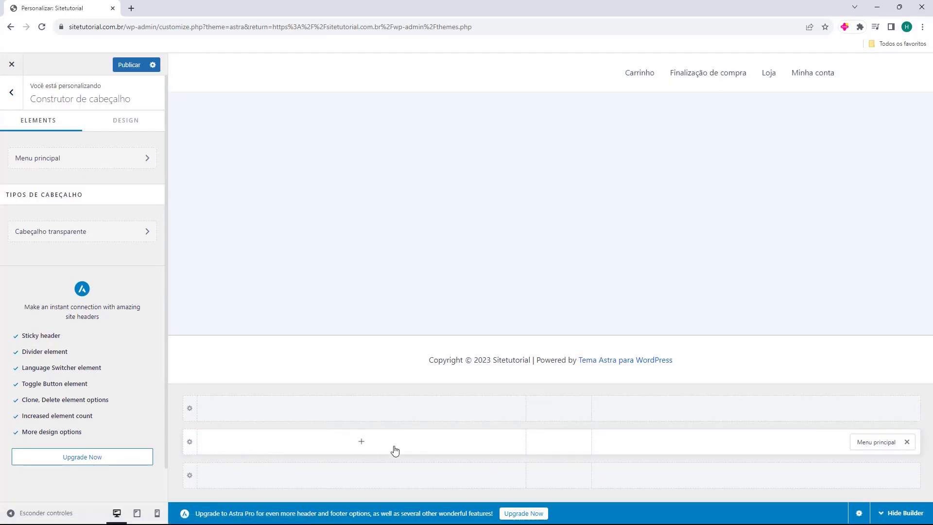
{"action": "left_click", "coordinate": [907, 442]}
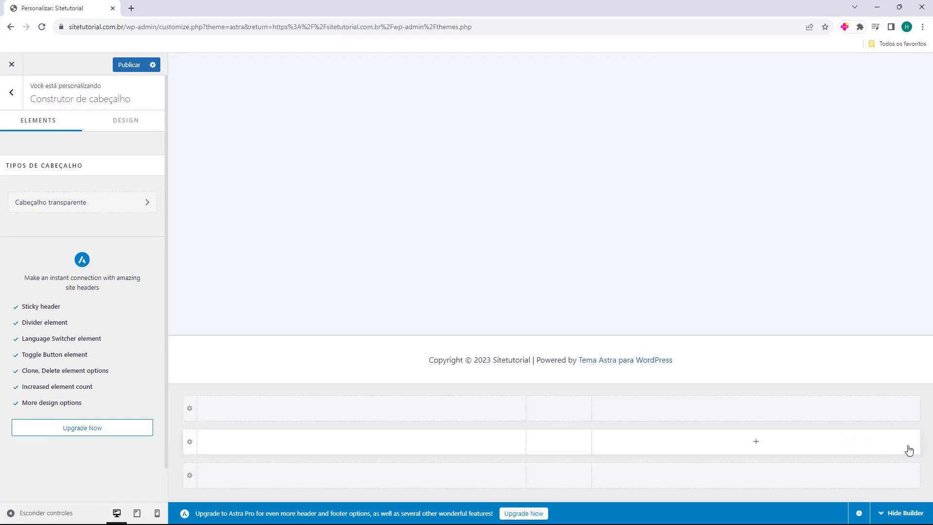
{"action": "left_click", "coordinate": [10, 95]}
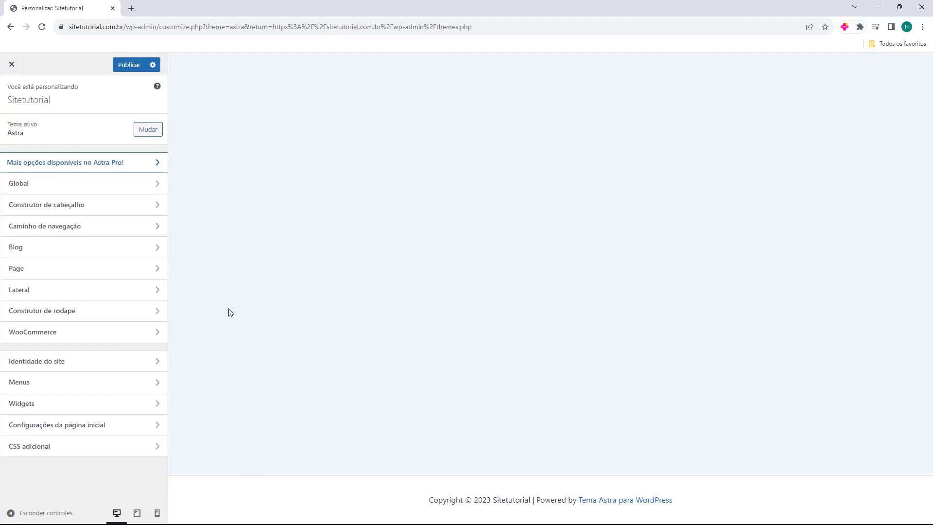
Step: Start a .woocommerce-message CSS rule in CSS adicional
{"action": "left_click", "coordinate": [33, 453]}
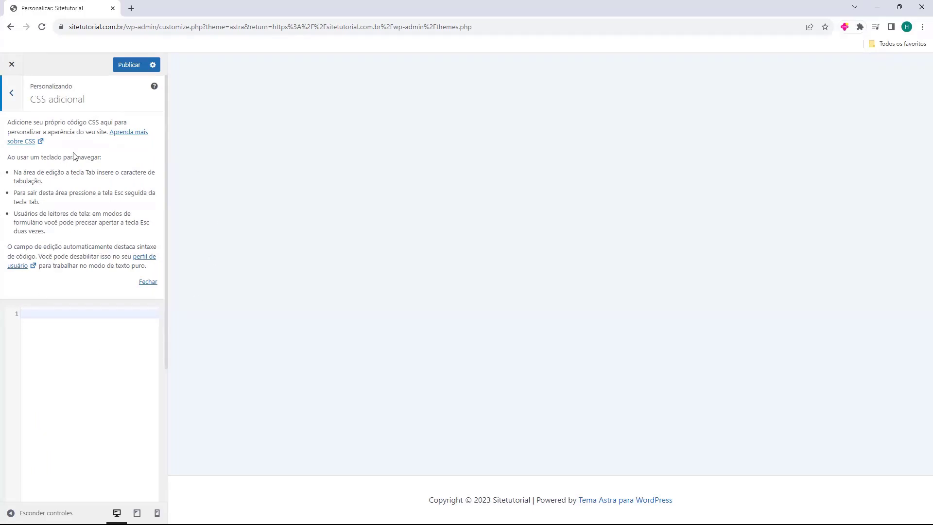
{"action": "left_click", "coordinate": [144, 281]}
{"action": "left_click", "coordinate": [12, 130]}
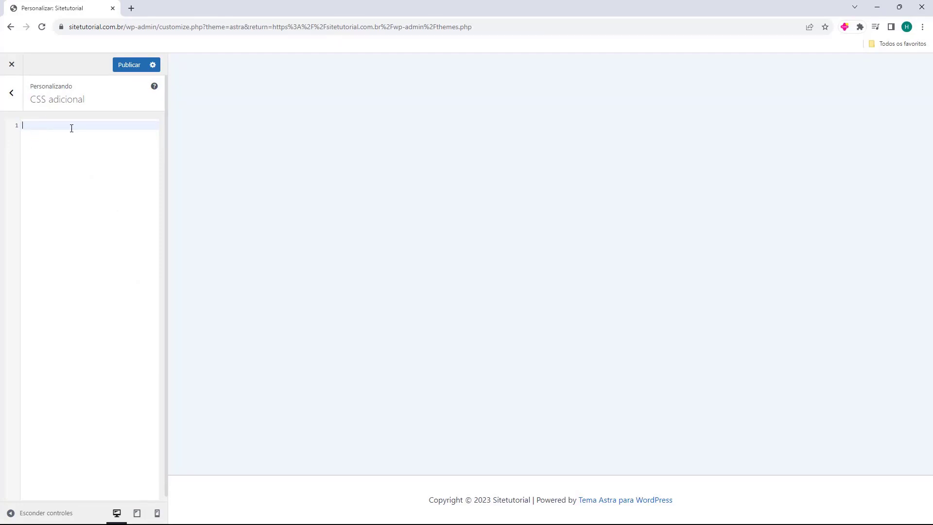
{"action": "type", "text": ".woocommerce-message"}
{"action": "type", "text": "{"}
Step: Add display: none; inside the rule to hide WooCommerce messages
{"action": "left_click", "coordinate": [107, 128]}
{"action": "left_click", "coordinate": [98, 125]}
{"action": "key", "text": "Return"}
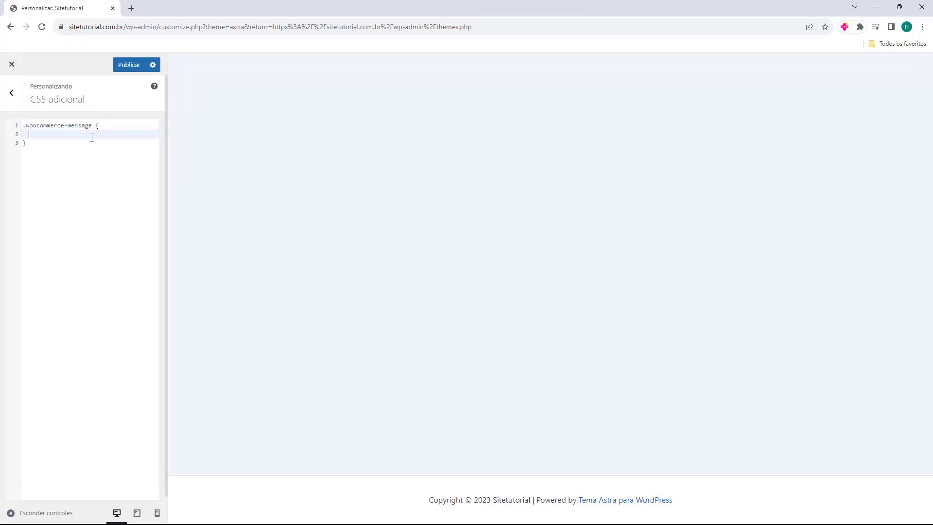
{"action": "left_click", "coordinate": [34, 143]}
{"action": "left_click", "coordinate": [41, 137]}
{"action": "type", "text": "display"}
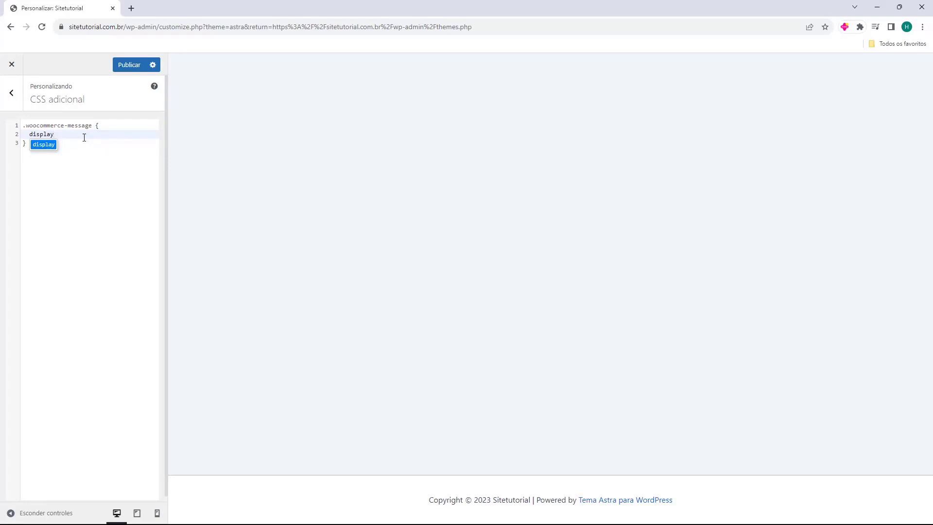
{"action": "type", "text": ": "}
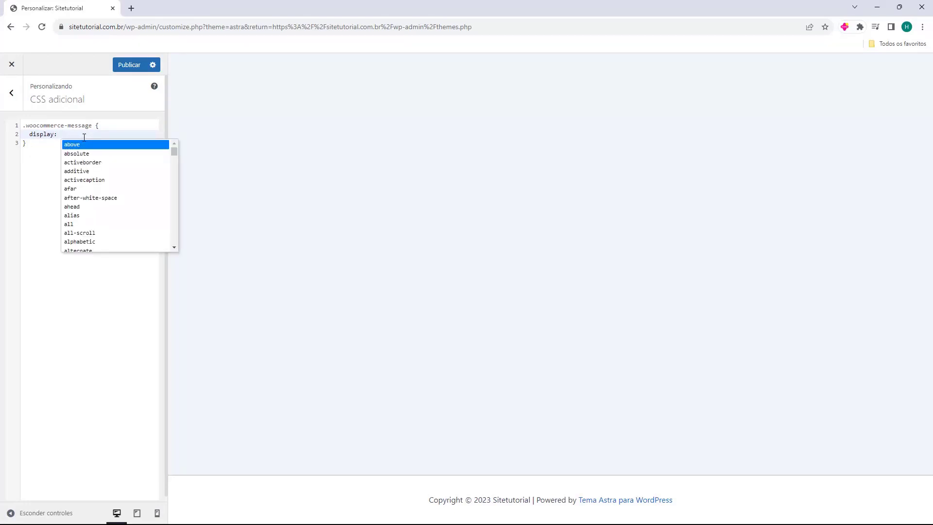
{"action": "type", "text": "none"}
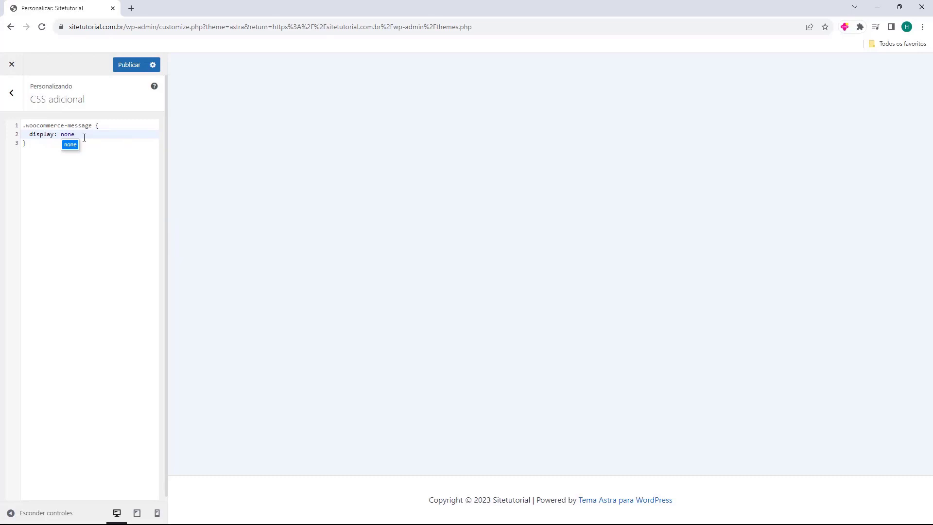
{"action": "type", "text": ";"}
{"action": "left_click", "coordinate": [67, 156]}
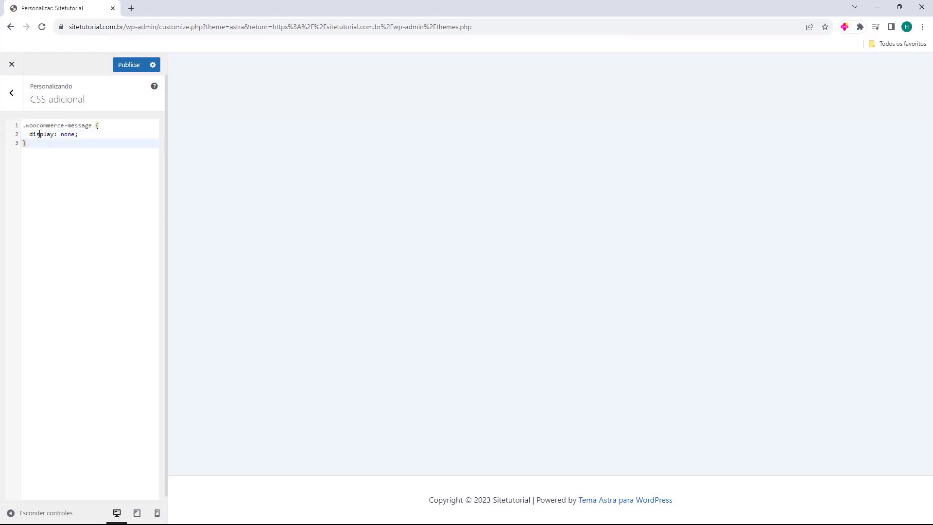
{"action": "mouse_move", "coordinate": [25, 128]}
{"action": "left_mouse_down"}
{"action": "mouse_move", "coordinate": [96, 127]}
{"action": "mouse_move", "coordinate": [30, 133]}
{"action": "left_mouse_up"}
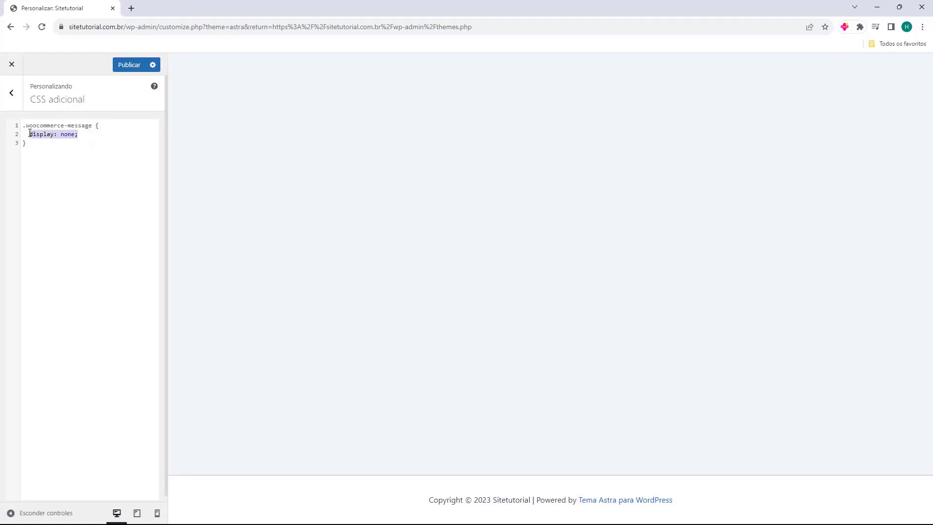
{"action": "left_click", "coordinate": [80, 142]}
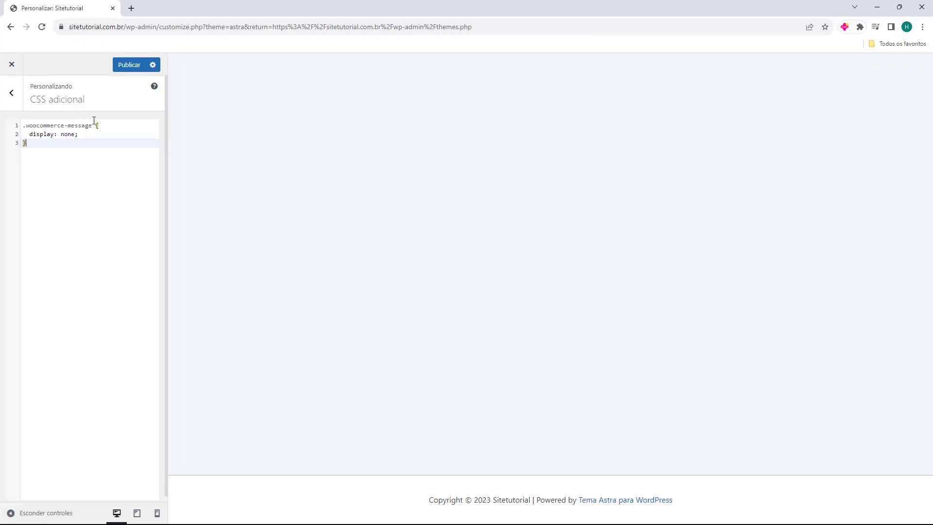
{"action": "left_click", "coordinate": [11, 97]}
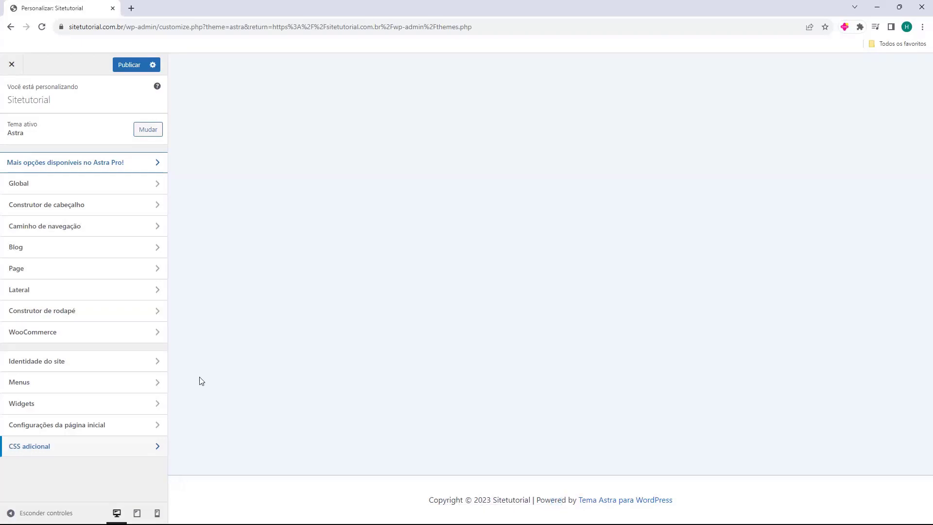
Step: In the footer Copyright element, delete the Powered by credit, [site_title] and [current_year]
{"action": "left_click", "coordinate": [55, 318]}
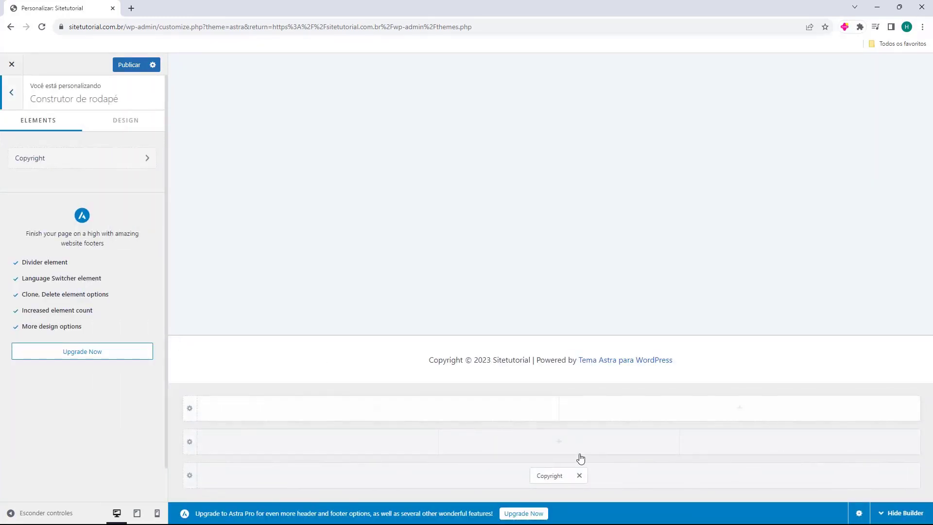
{"action": "left_click", "coordinate": [548, 477]}
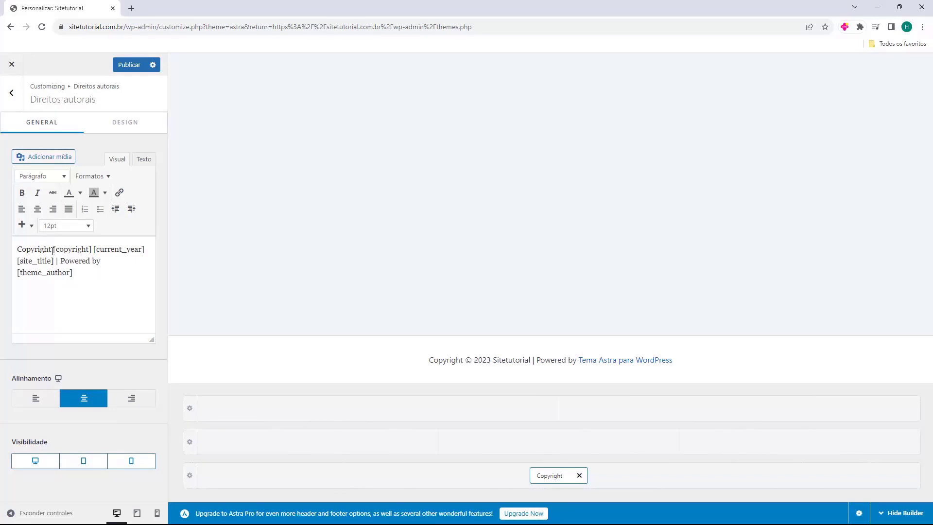
{"action": "left_click_drag", "start_coordinate": [52, 250], "coordinate": [112, 251]}
{"action": "left_click_drag", "start_coordinate": [19, 262], "coordinate": [36, 263]}
{"action": "left_click_drag", "start_coordinate": [72, 274], "coordinate": [57, 264]}
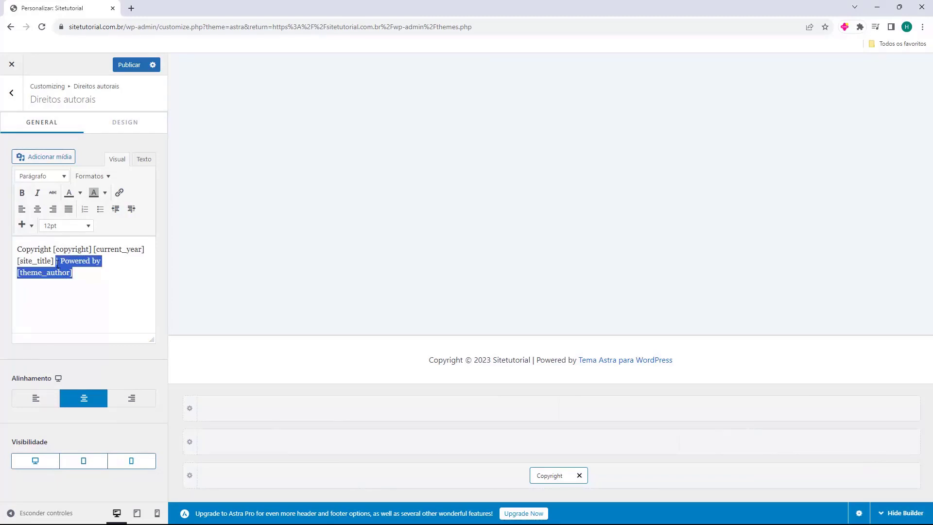
{"action": "key", "text": "BackSpace"}
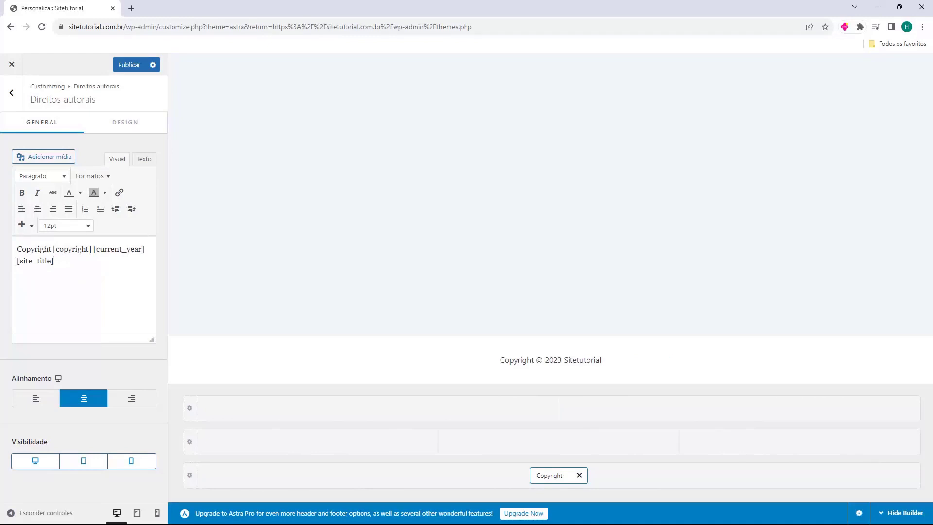
{"action": "left_click_drag", "start_coordinate": [74, 266], "coordinate": [18, 263]}
{"action": "key", "text": "BackSpace"}
{"action": "key", "text": "BackSpace"}
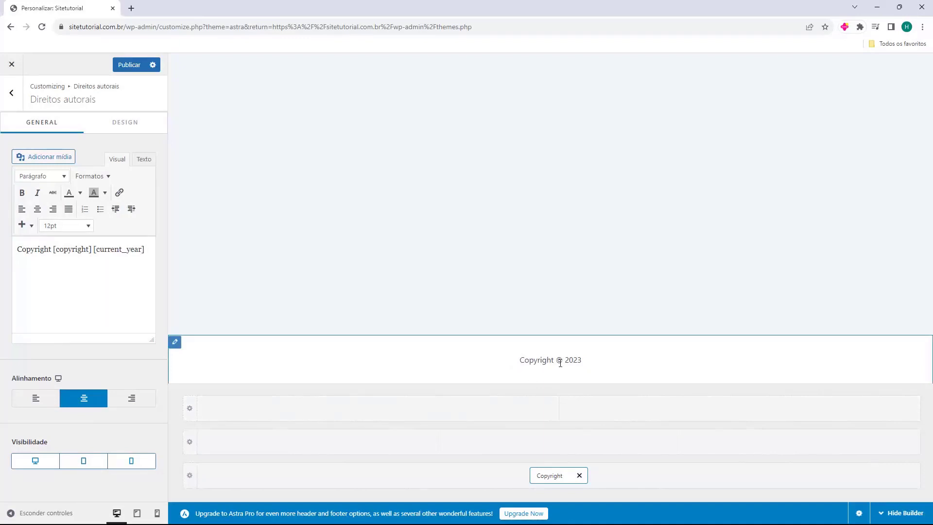
{"action": "left_click_drag", "start_coordinate": [146, 250], "coordinate": [92, 250]}
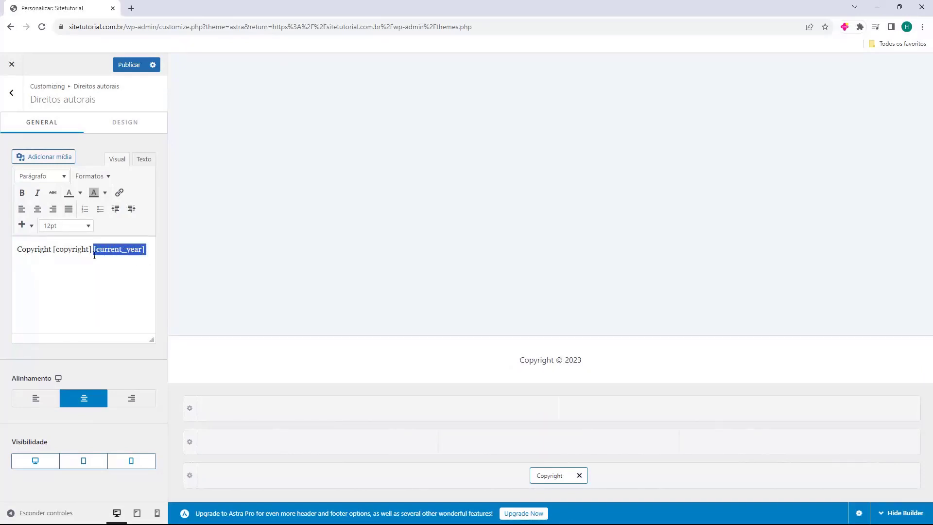
{"action": "key", "text": "BackSpace"}
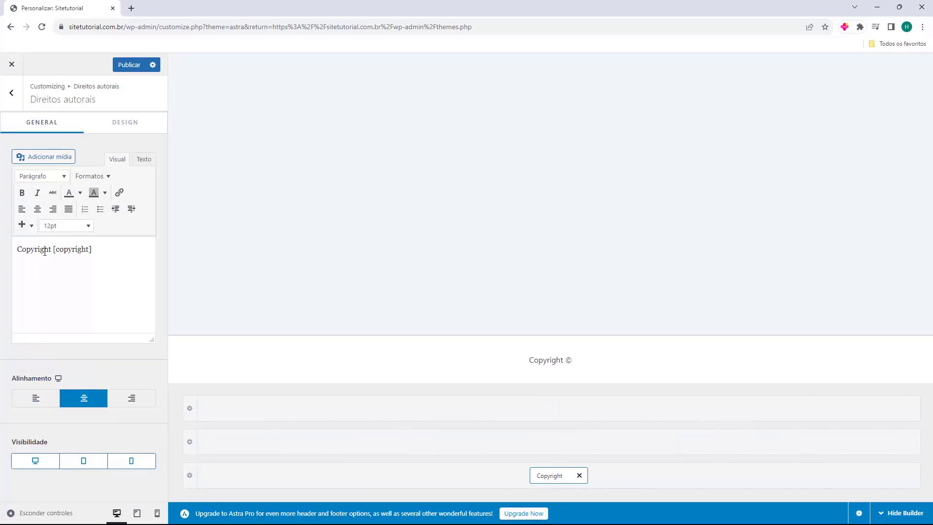
Step: Enter '- Todos os direitos reservados - Sitetutorial - CNPJ' followed by the company's tax number
{"action": "type", "text": "-"}
{"action": "type", "text": "Todos os direitos reservados"}
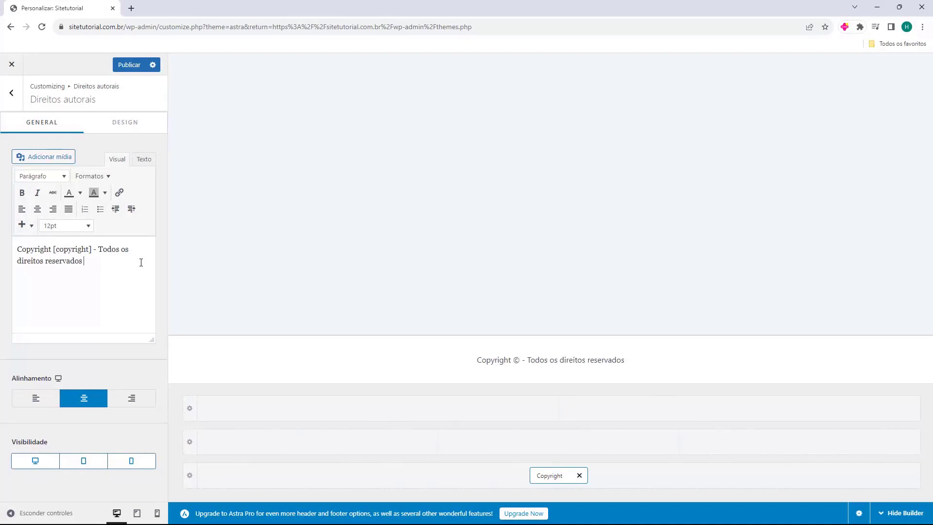
{"action": "type", "text": "-"}
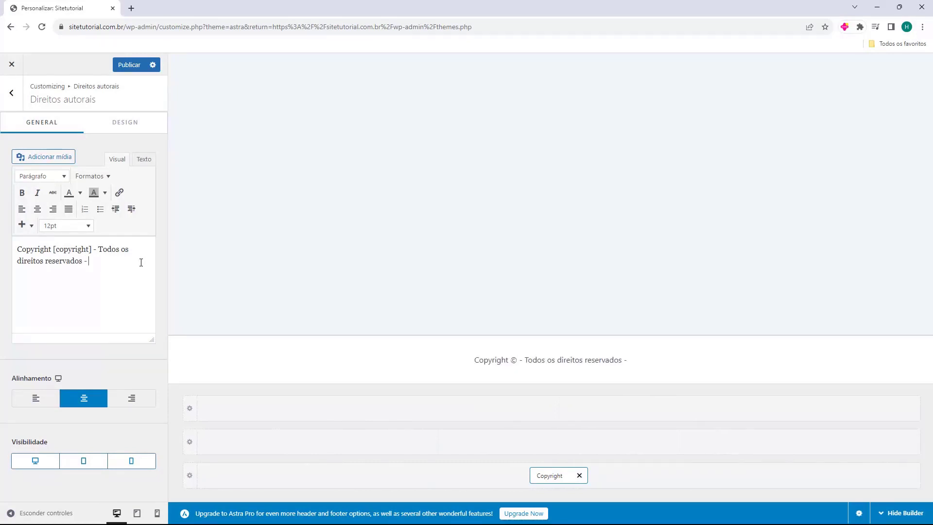
{"action": "type", "text": "Sitetutorial"}
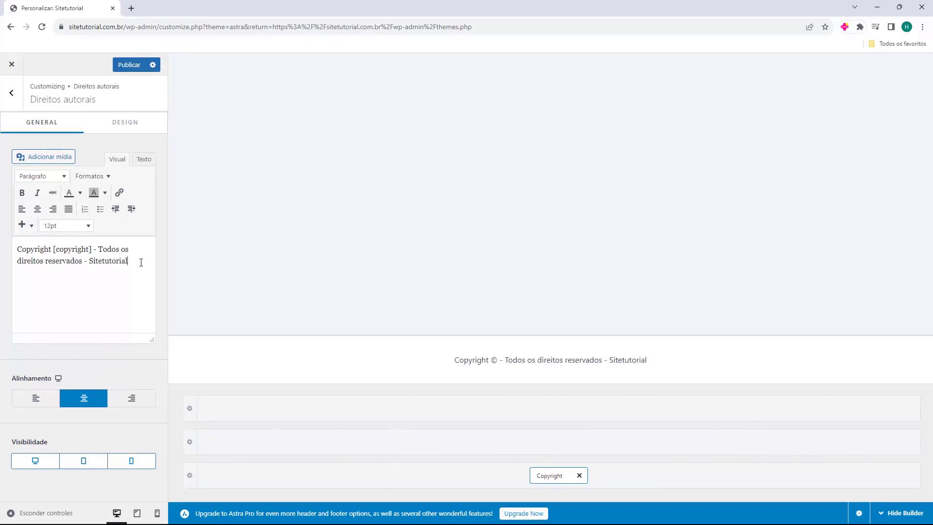
{"action": "type", "text": "- CNP"}
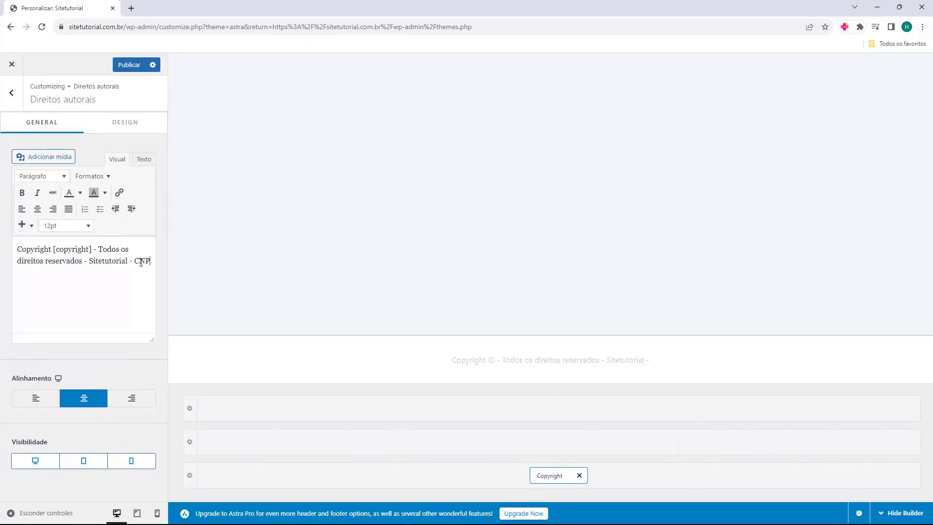
{"action": "type", "text": "J:"}
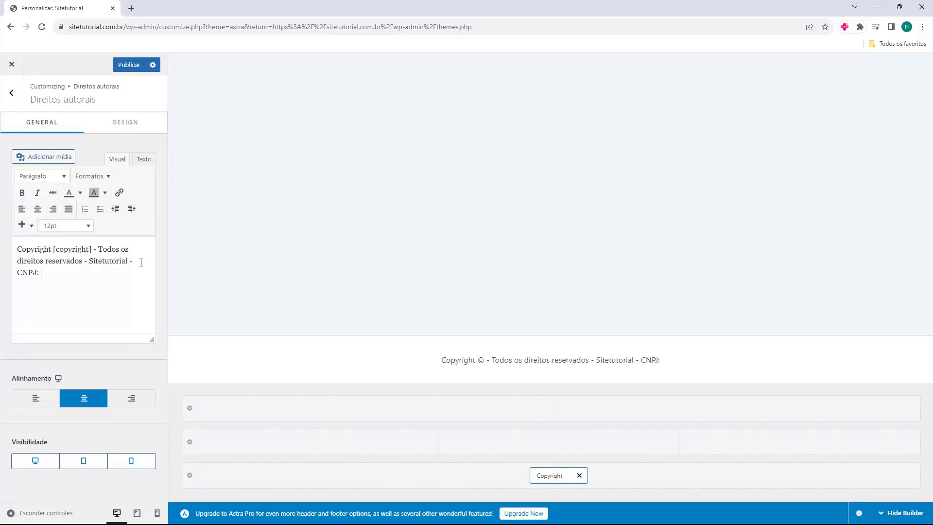
{"action": "type", "text": "12.123.456/0001-98"}
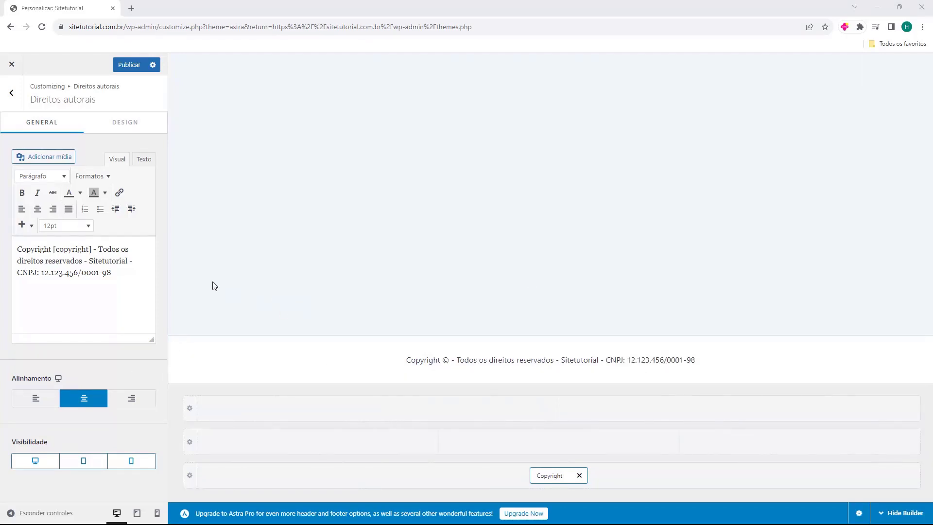
Step: Publish the copyright footer and view it on the live site
{"action": "left_click", "coordinate": [129, 68]}
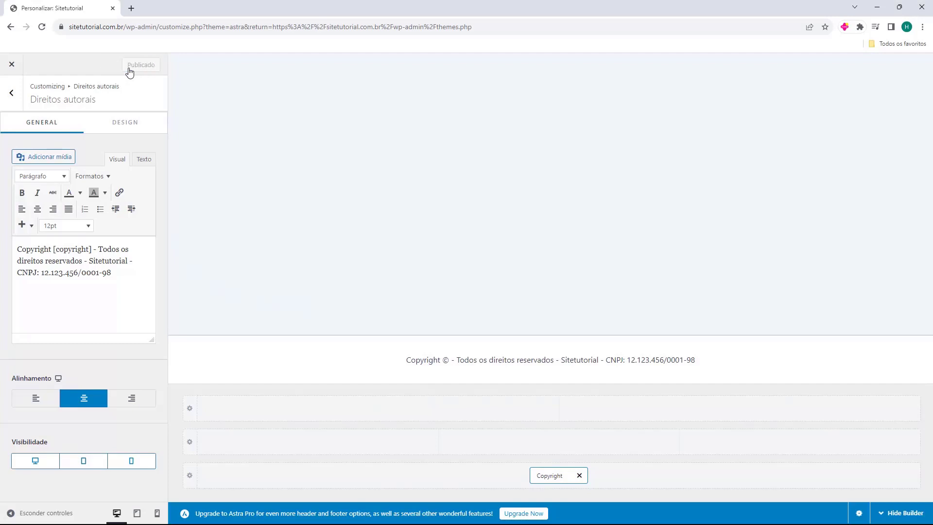
{"action": "left_click", "coordinate": [12, 64]}
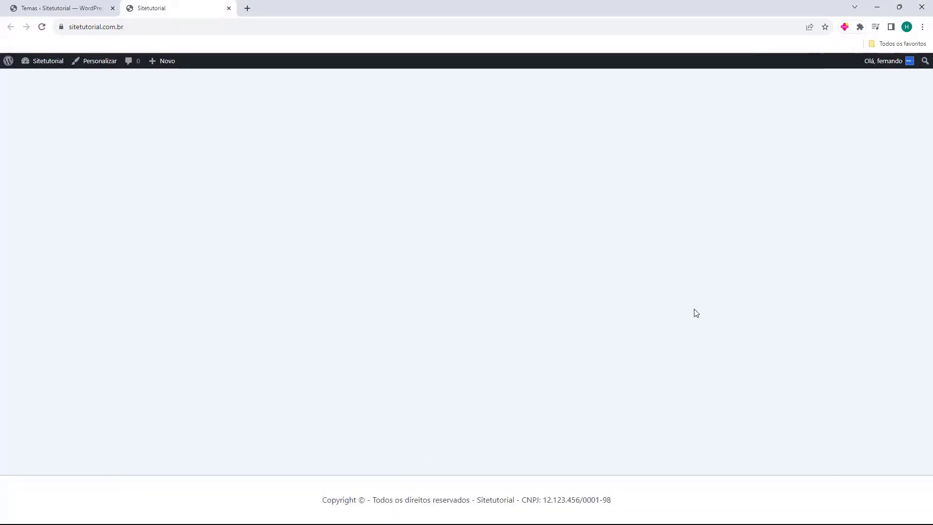
{"action": "left_click", "coordinate": [97, 27]}
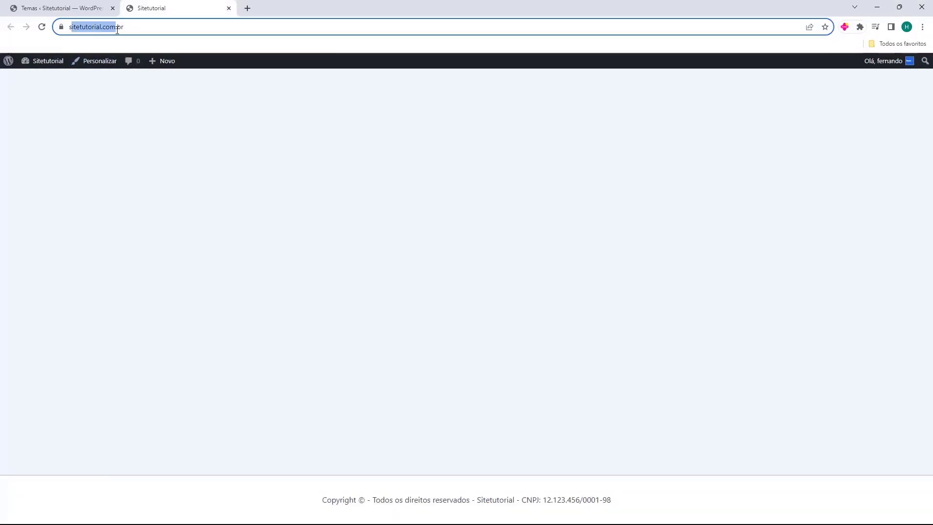
{"action": "left_click", "coordinate": [151, 116]}
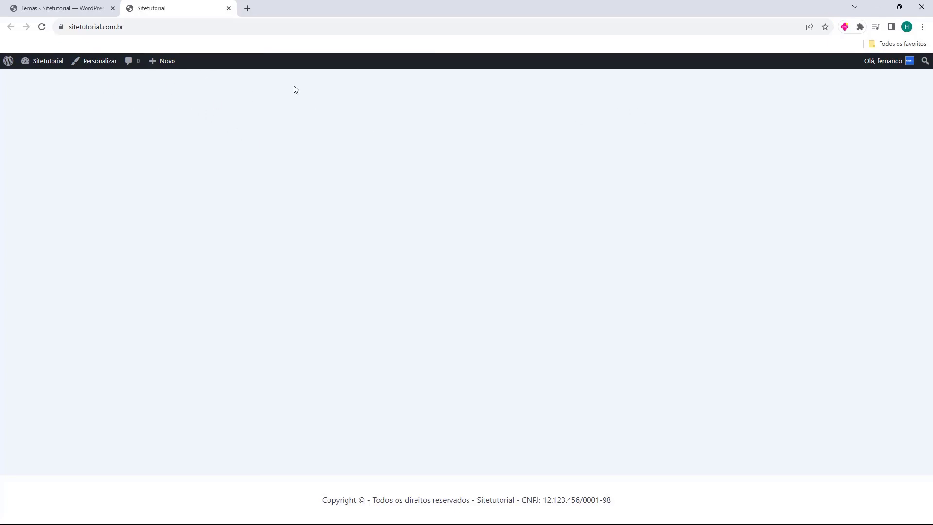
{"action": "left_click_drag", "start_coordinate": [304, 499], "coordinate": [620, 502]}
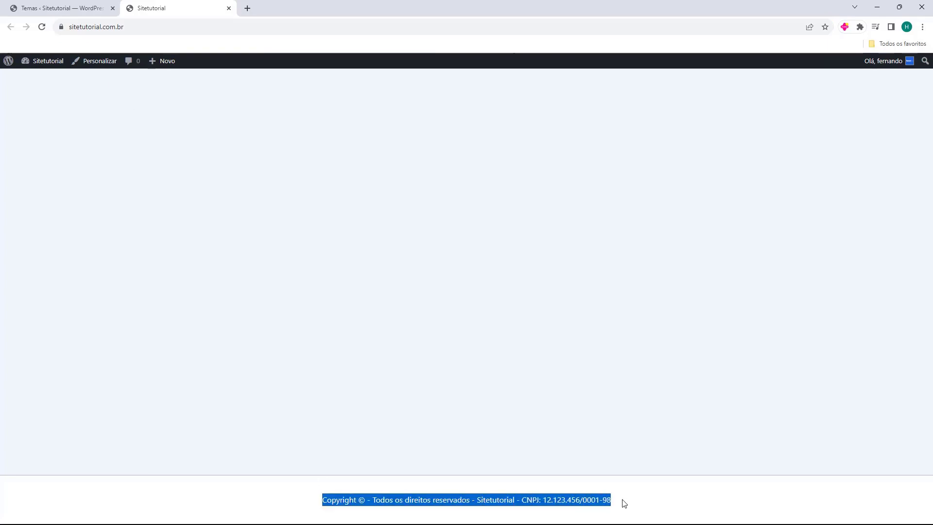
{"action": "left_click", "coordinate": [621, 502]}
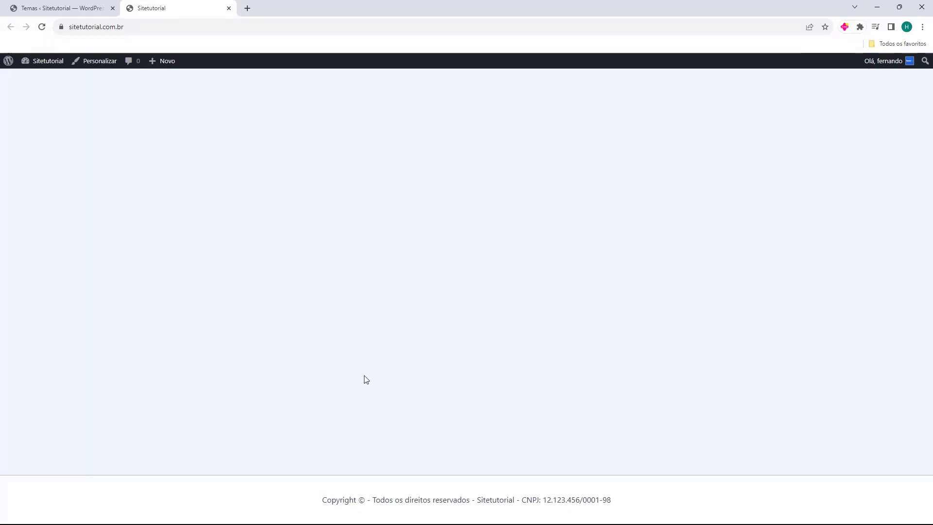
Step: Replace the site address with the add-to-cart link for product 453
{"action": "left_click", "coordinate": [131, 27]}
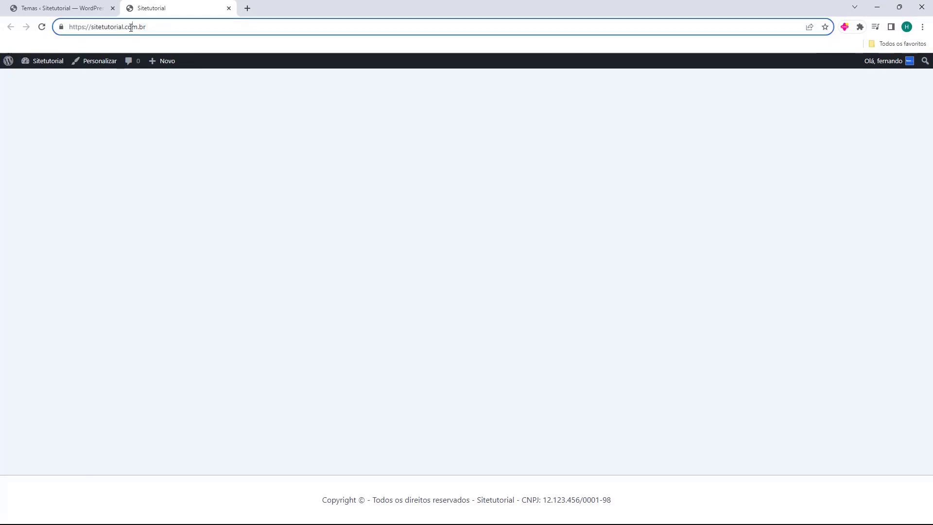
{"action": "triple_click", "coordinate": [131, 27]}
{"action": "type", "text": "https://sitetutorial.com.br/?add-to-cart=453"}
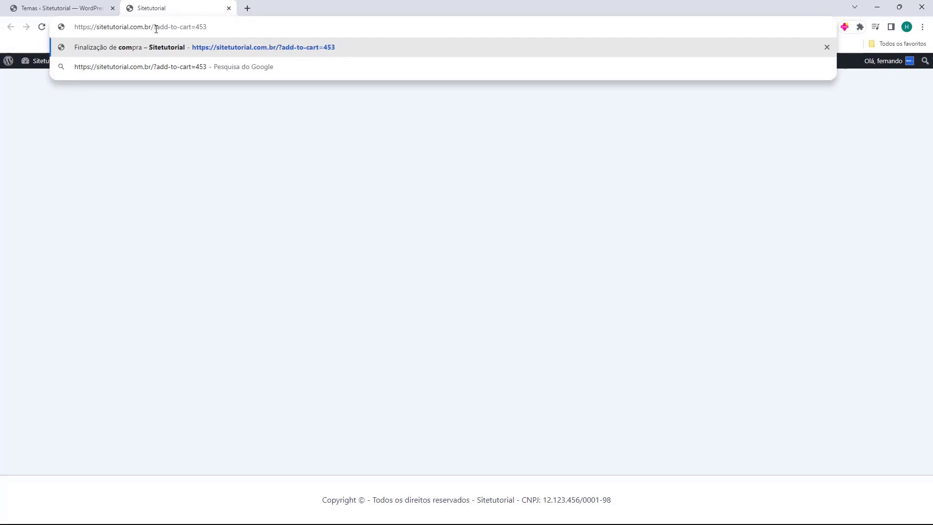
Step: Load the add-to-cart=453 link and review the checkout listing the ebook Como otimizar o seu Site
{"action": "key", "text": "Return"}
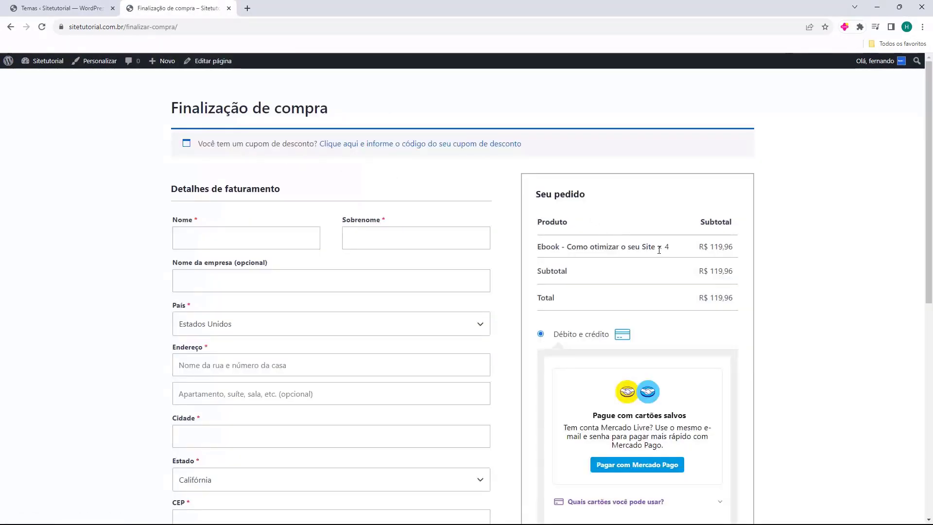
{"action": "left_click_drag", "start_coordinate": [657, 246], "coordinate": [669, 250]}
{"action": "left_click", "coordinate": [669, 250]}
{"action": "scroll", "coordinate": [516, 261], "scroll_direction": "down", "scroll_amount": 5}
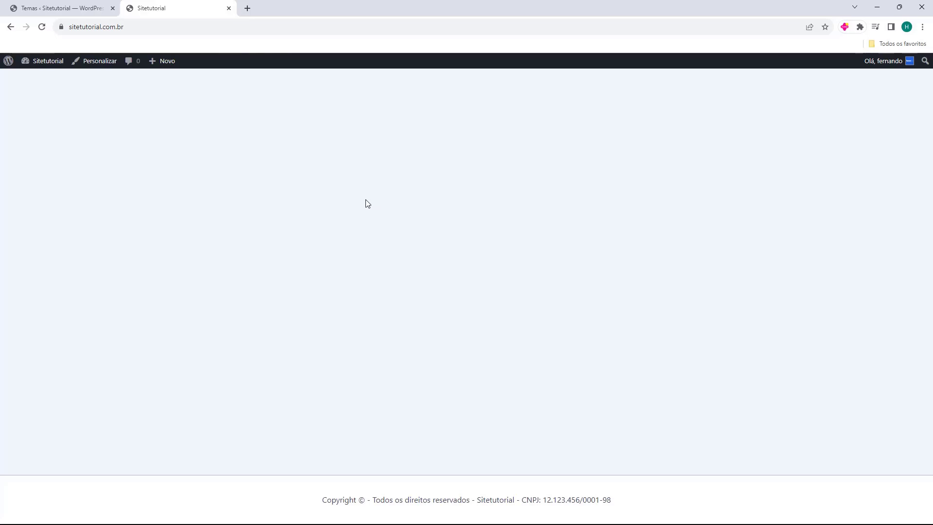
Step: Close the live site tab and go to Elementor's Modelos salvos list
{"action": "left_click", "coordinate": [78, 12]}
{"action": "middle_click", "coordinate": [162, 12]}
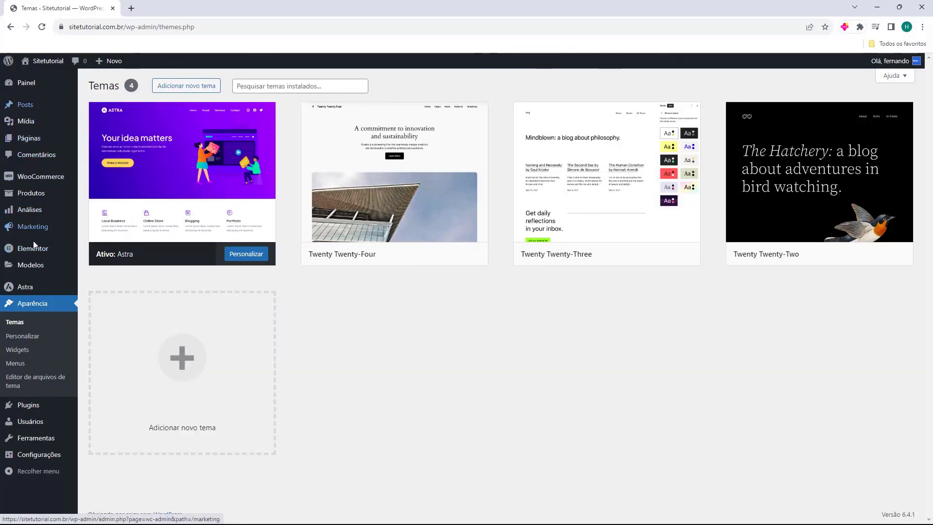
{"action": "mouse_move", "coordinate": [35, 266]}
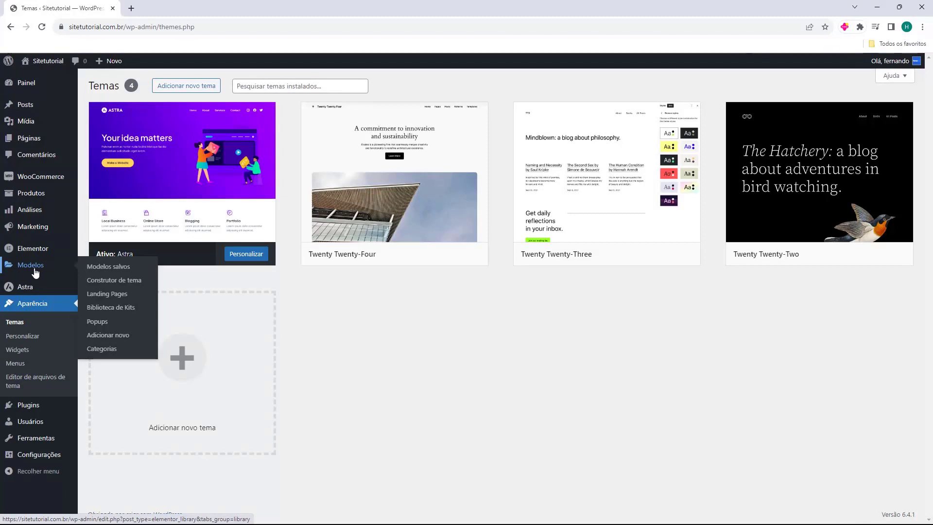
{"action": "left_click", "coordinate": [29, 270]}
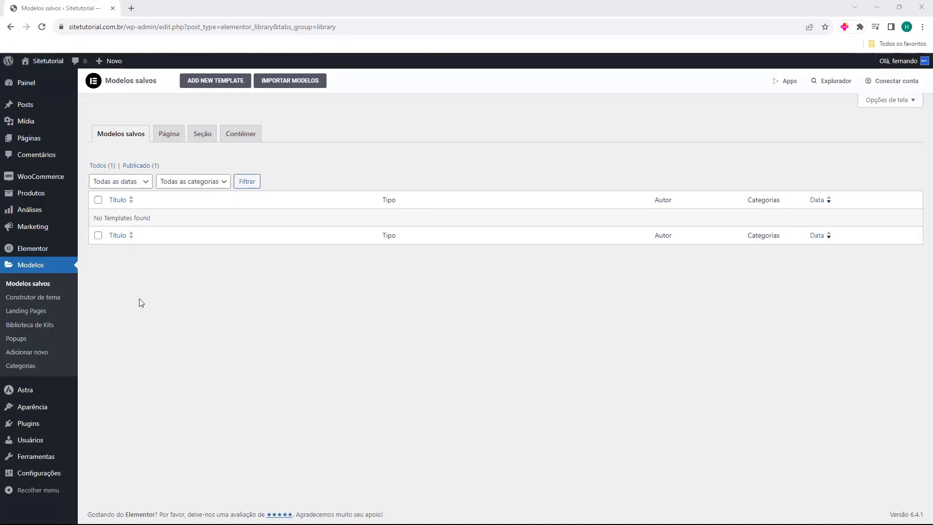
Step: Show the IMPORTAR MODELOS form, then switch to the Host2B landing page article
{"action": "left_click", "coordinate": [290, 86]}
{"action": "left_click_drag", "start_coordinate": [198, 144], "coordinate": [446, 143]}
{"action": "left_click", "coordinate": [529, 141]}
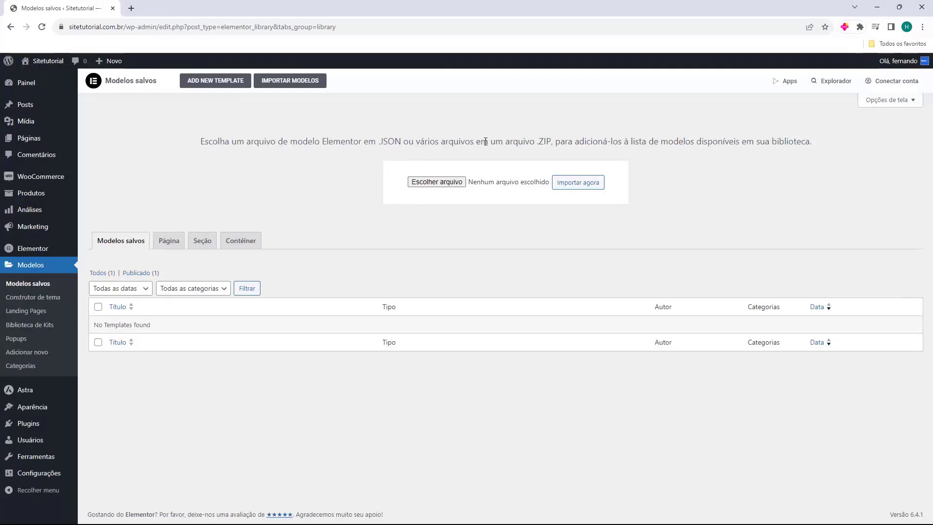
{"action": "left_click", "coordinate": [187, 8]}
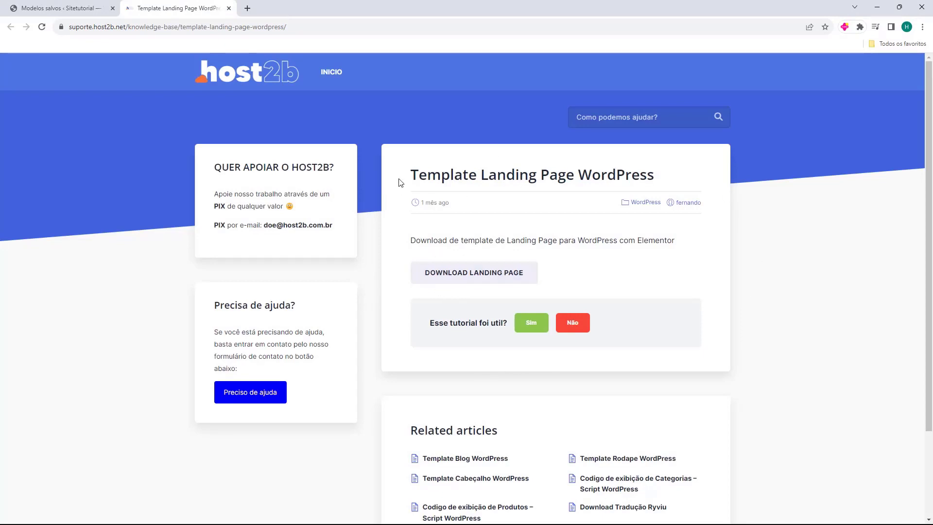
Step: Download landing-page-wordpress.zip from the Host2B article and return to the WordPress tab
{"action": "left_click_drag", "start_coordinate": [398, 176], "coordinate": [579, 180]}
{"action": "left_click", "coordinate": [596, 179]}
{"action": "left_click_drag", "start_coordinate": [412, 176], "coordinate": [445, 175]}
{"action": "left_click", "coordinate": [446, 174]}
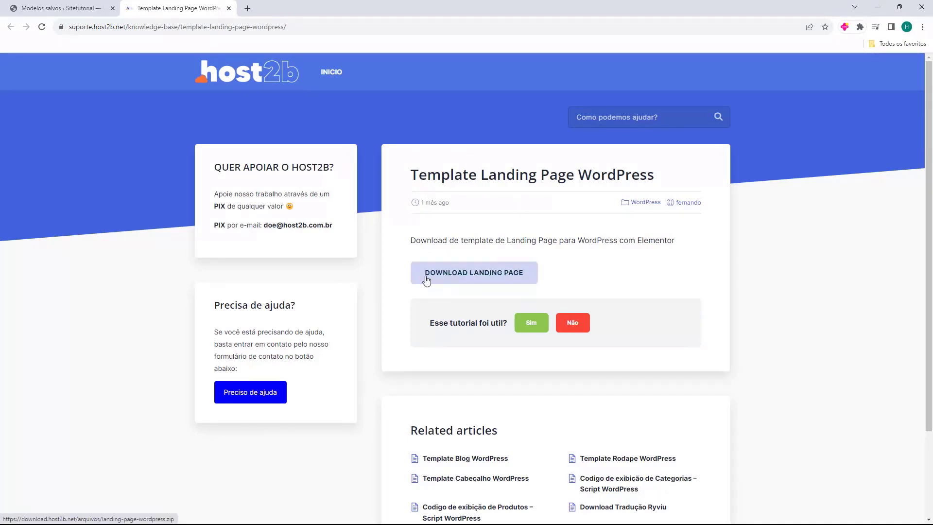
{"action": "left_click", "coordinate": [476, 276]}
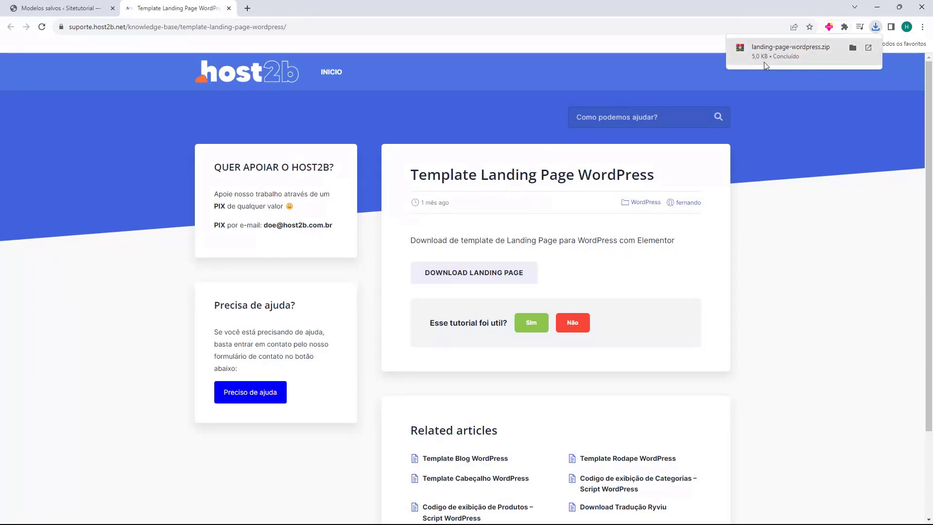
{"action": "left_click", "coordinate": [87, 8]}
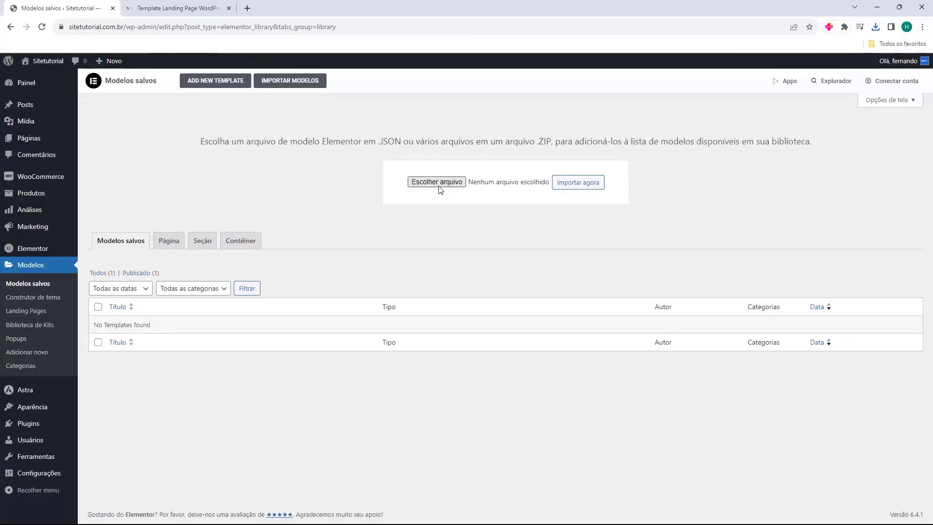
Step: Import landing-page-wordpress.zip, accepting the JSON warning and enabling unfiltered uploads
{"action": "left_click", "coordinate": [875, 27]}
{"action": "left_click_drag", "start_coordinate": [783, 72], "coordinate": [434, 183]}
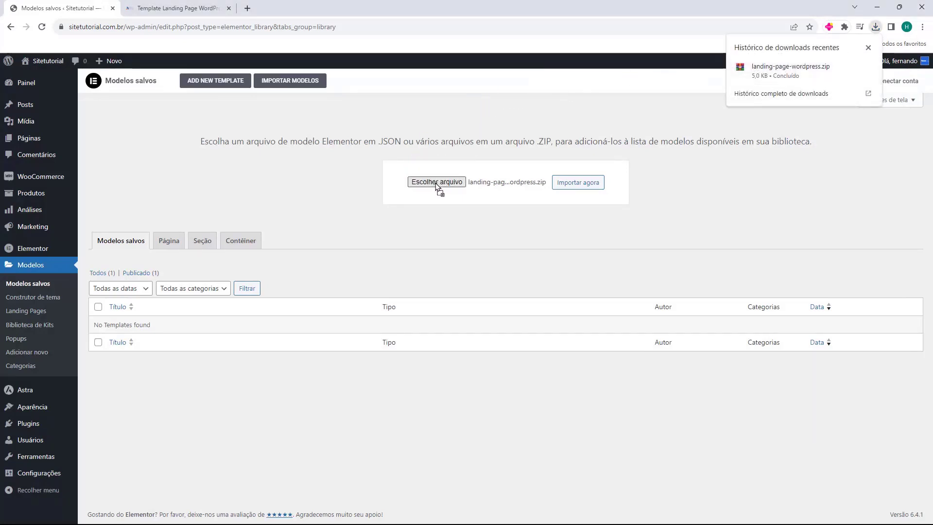
{"action": "left_click", "coordinate": [450, 203]}
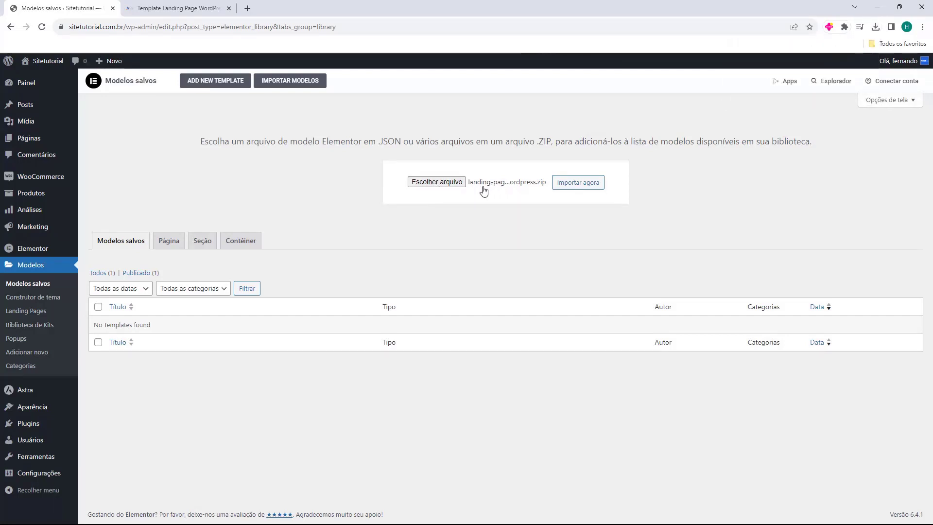
{"action": "left_click", "coordinate": [573, 186]}
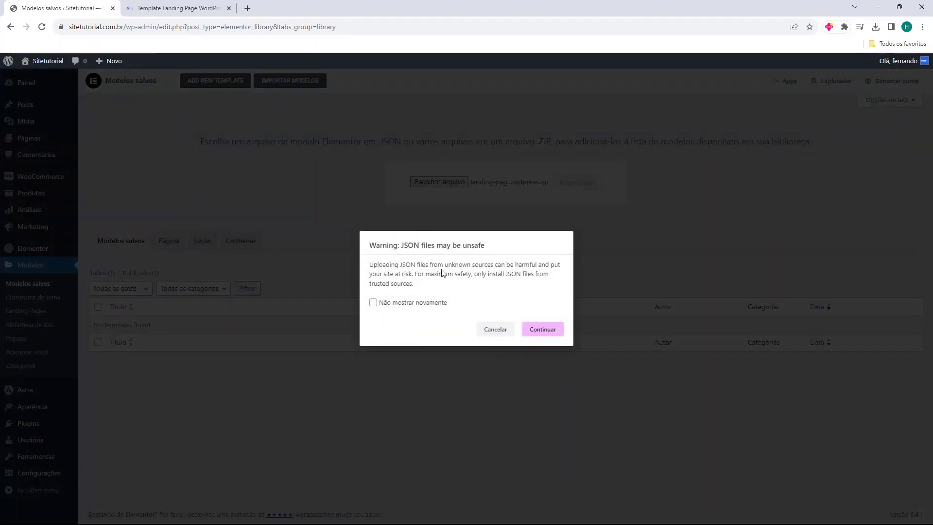
{"action": "left_click", "coordinate": [541, 334]}
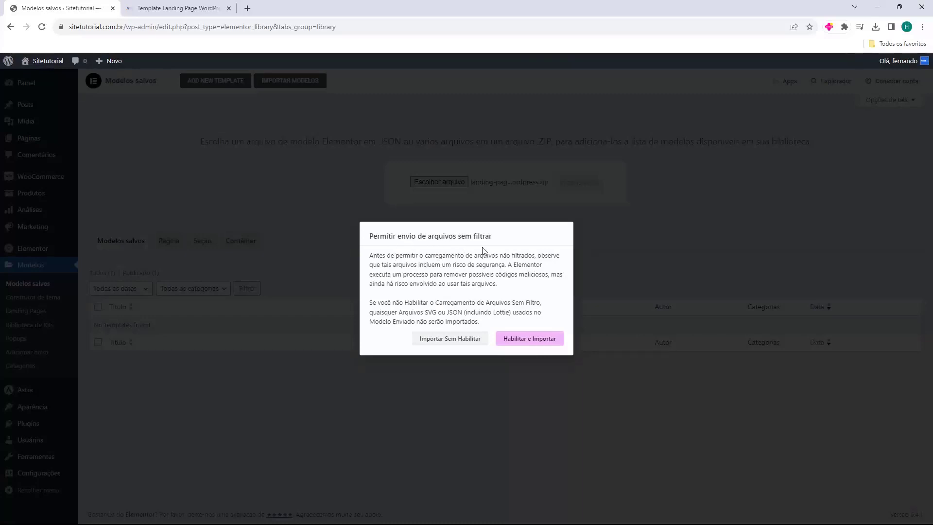
{"action": "left_click", "coordinate": [523, 345]}
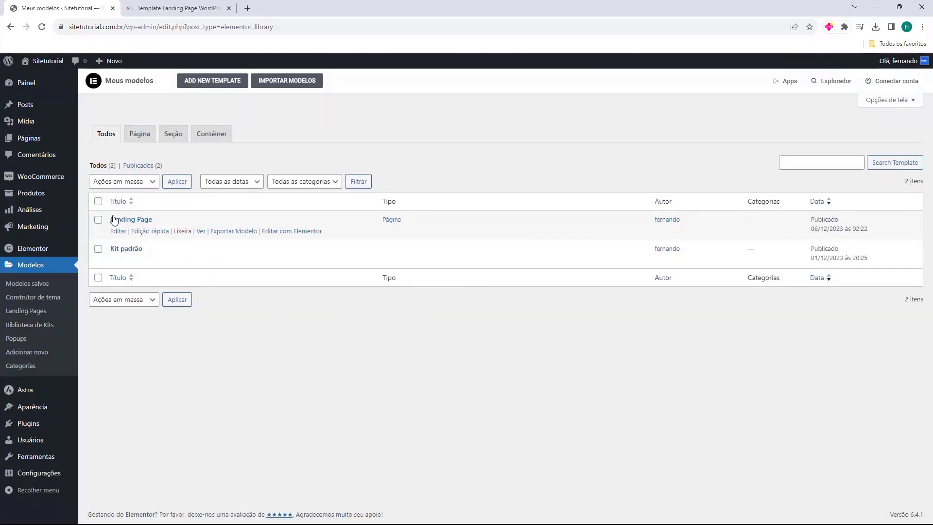
Step: Go to Páginas > Todas as páginas to list the site's pages
{"action": "left_click_drag", "start_coordinate": [108, 219], "coordinate": [153, 220]}
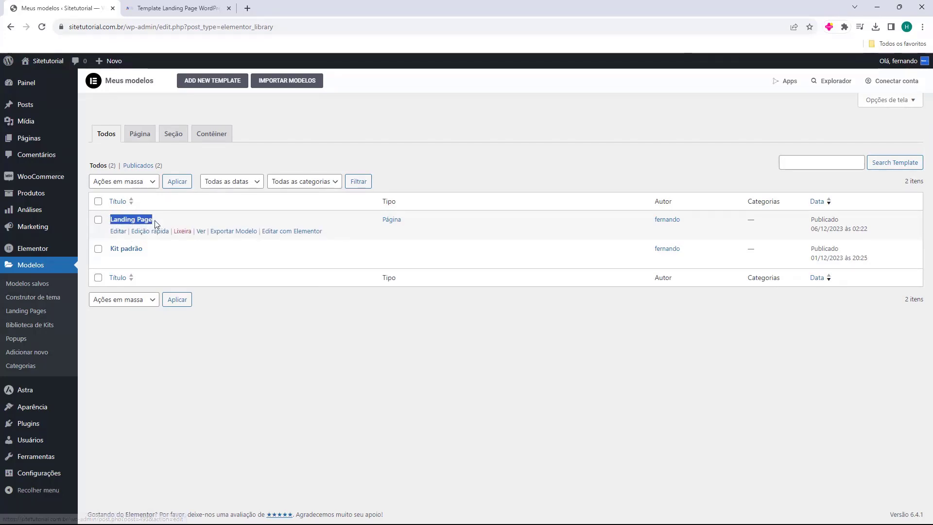
{"action": "left_click", "coordinate": [170, 225]}
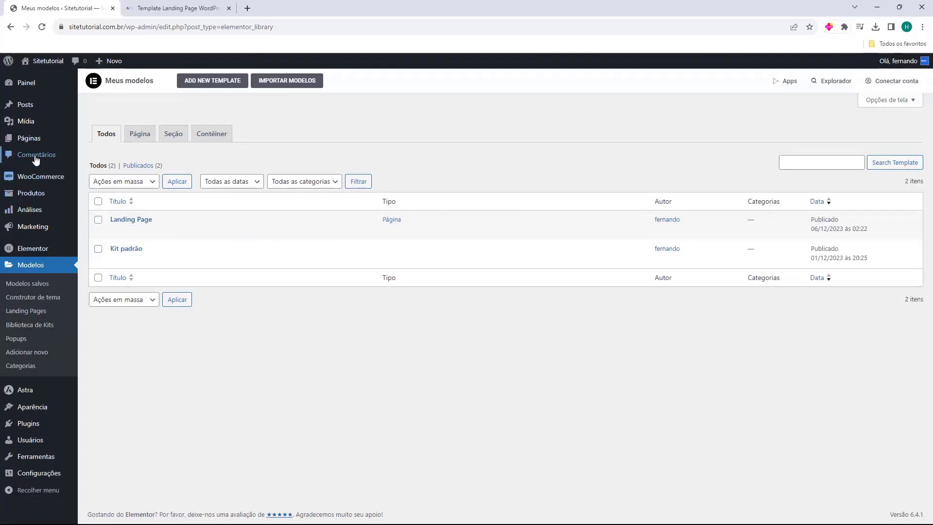
{"action": "mouse_move", "coordinate": [30, 139]}
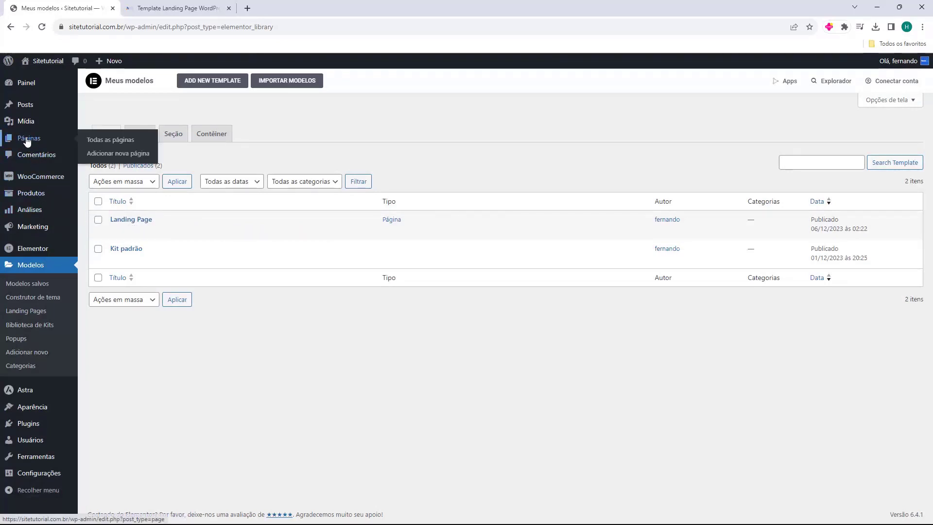
{"action": "left_click", "coordinate": [29, 139]}
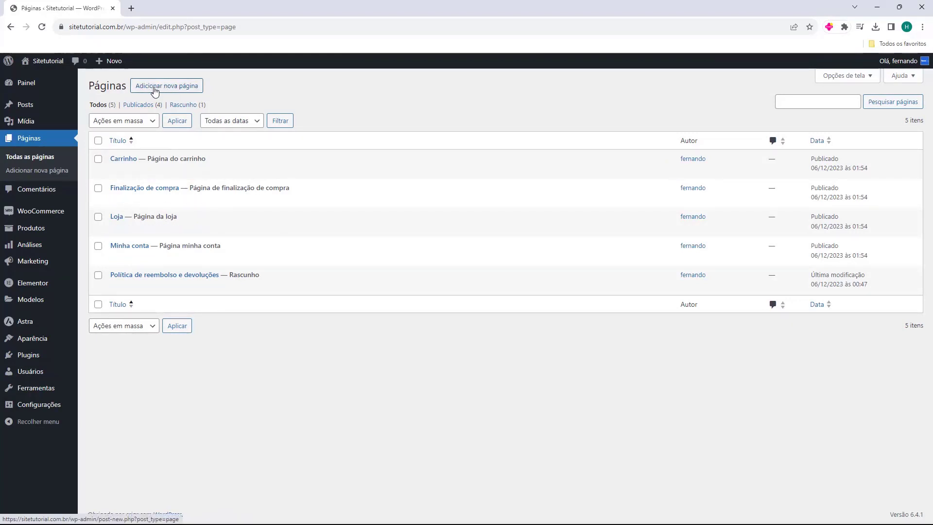
Step: Add a new page titled Inicio and open it with Elementor
{"action": "left_click", "coordinate": [166, 90]}
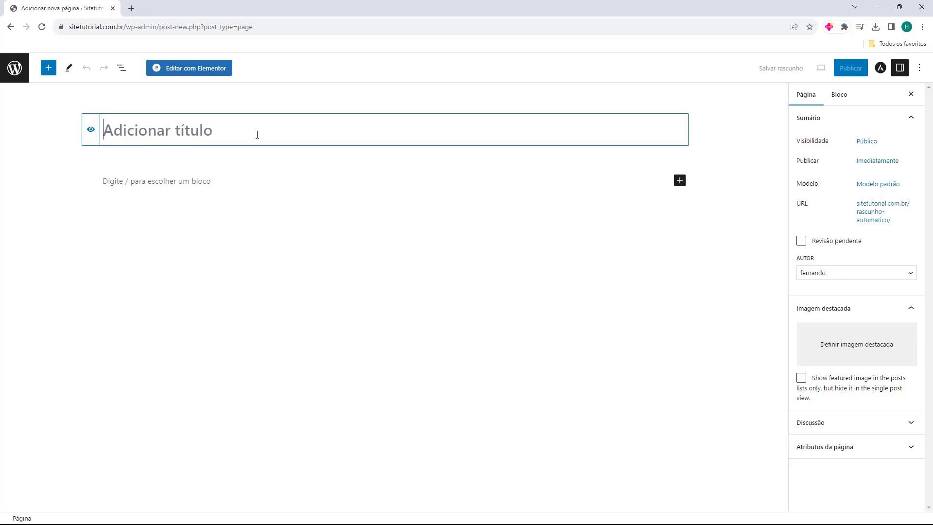
{"action": "type", "text": "Inicio"}
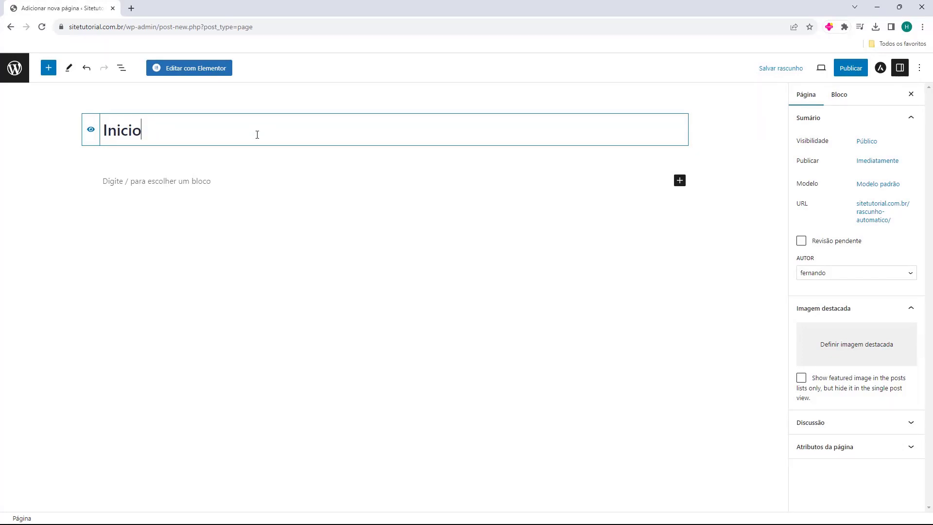
{"action": "left_click", "coordinate": [117, 130]}
{"action": "key", "text": "ctrl+a"}
{"action": "key", "text": "BackSpace"}
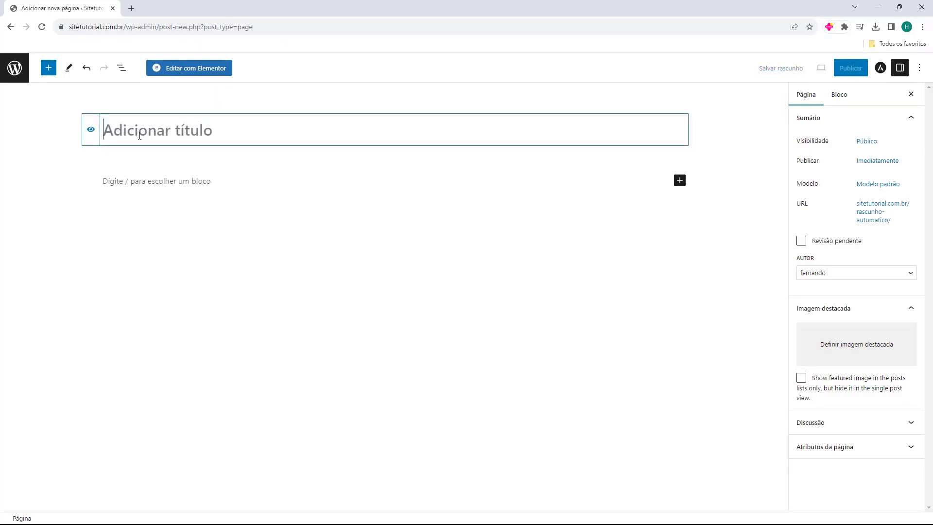
{"action": "key", "text": "ctrl+z"}
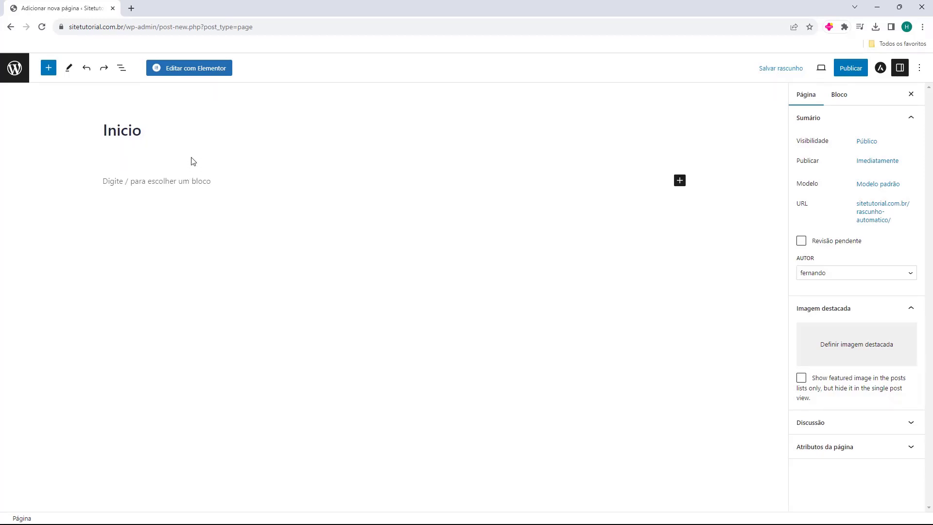
{"action": "left_click", "coordinate": [193, 71]}
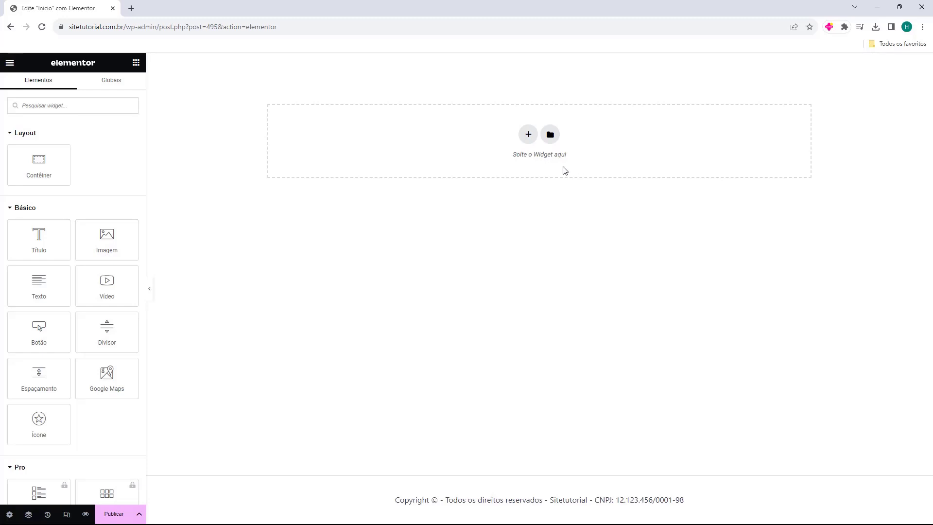
Step: Insert the saved Landing Page template from Biblioteca's Meus modelos into the page
{"action": "left_click", "coordinate": [551, 136]}
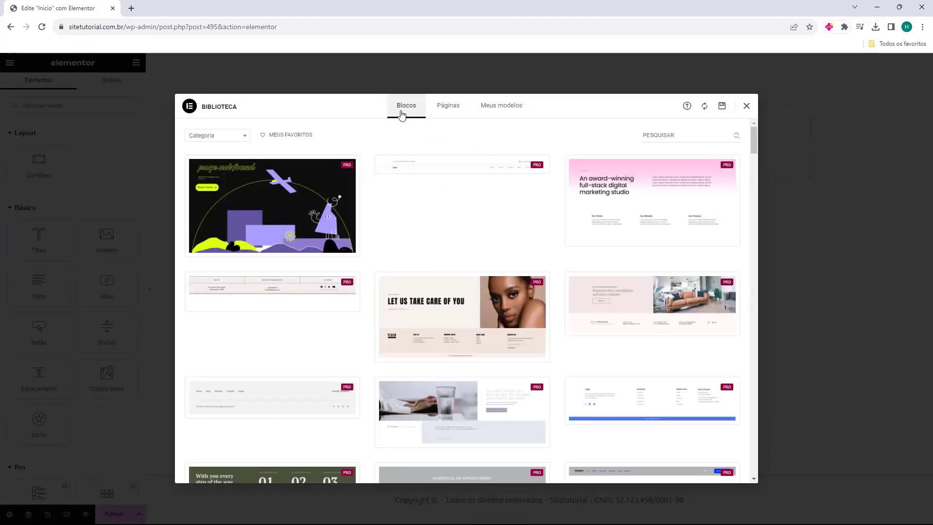
{"action": "scroll", "coordinate": [366, 190], "scroll_direction": "down", "scroll_amount": 7}
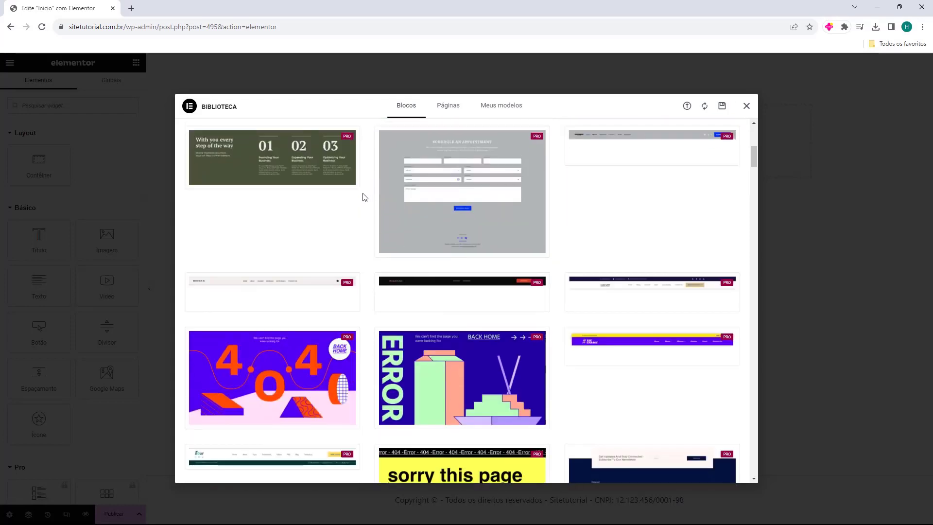
{"action": "scroll", "coordinate": [369, 204], "scroll_direction": "up", "scroll_amount": 7}
{"action": "left_click", "coordinate": [446, 107]}
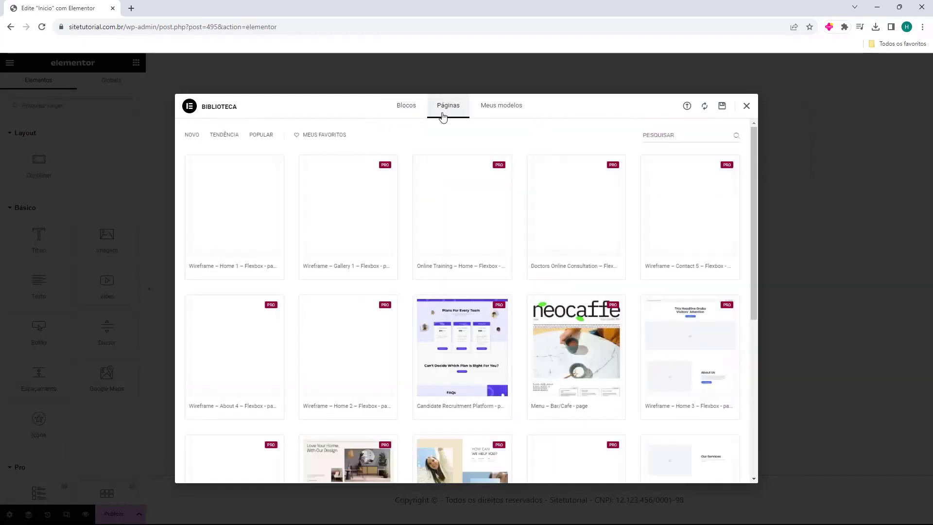
{"action": "left_click", "coordinate": [494, 115]}
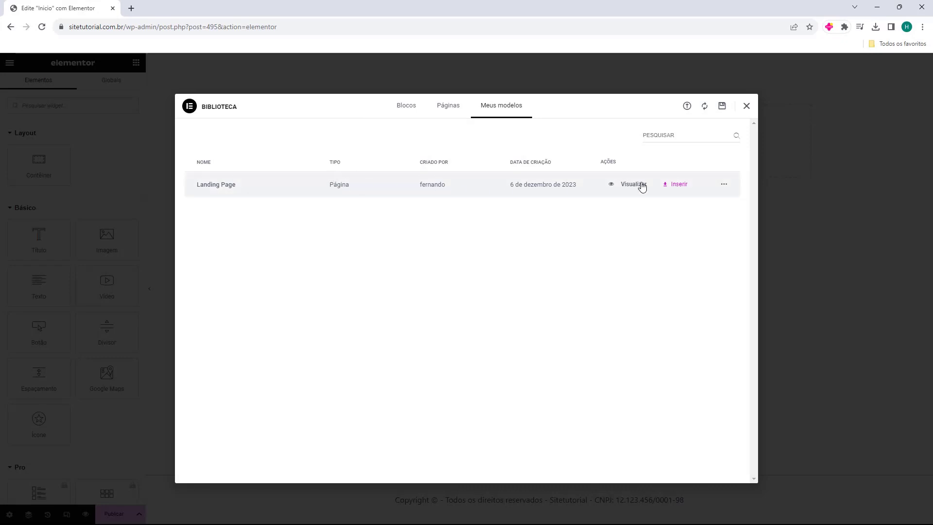
{"action": "left_click", "coordinate": [678, 186]}
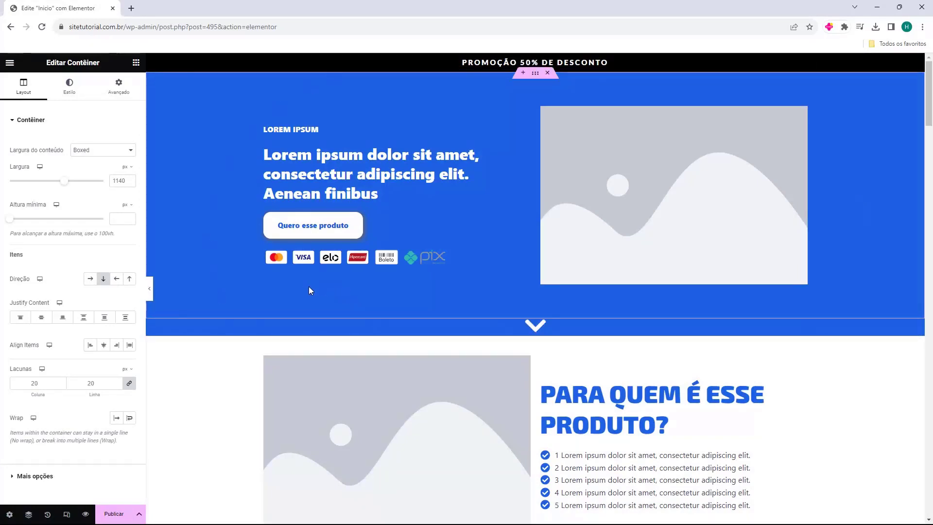
{"action": "scroll", "coordinate": [236, 151], "scroll_direction": "down", "scroll_amount": 4}
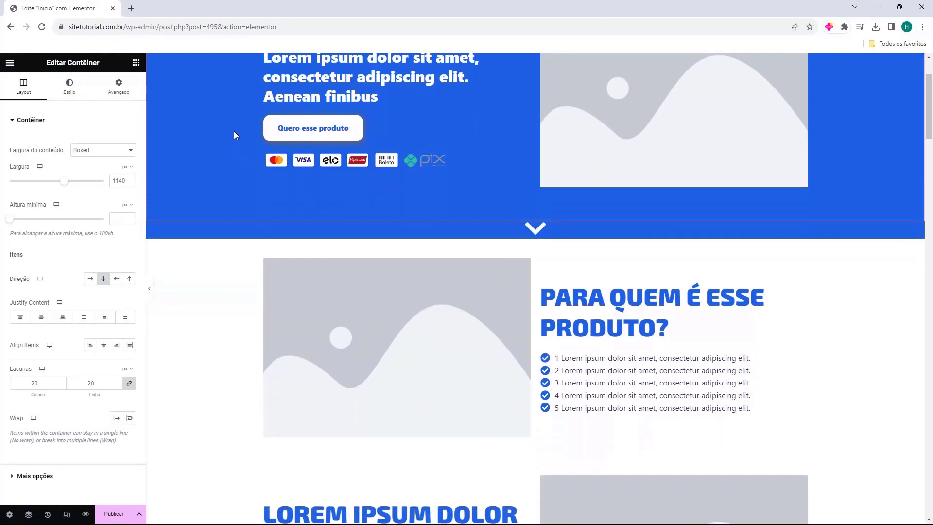
{"action": "scroll", "coordinate": [228, 119], "scroll_direction": "down", "scroll_amount": 10}
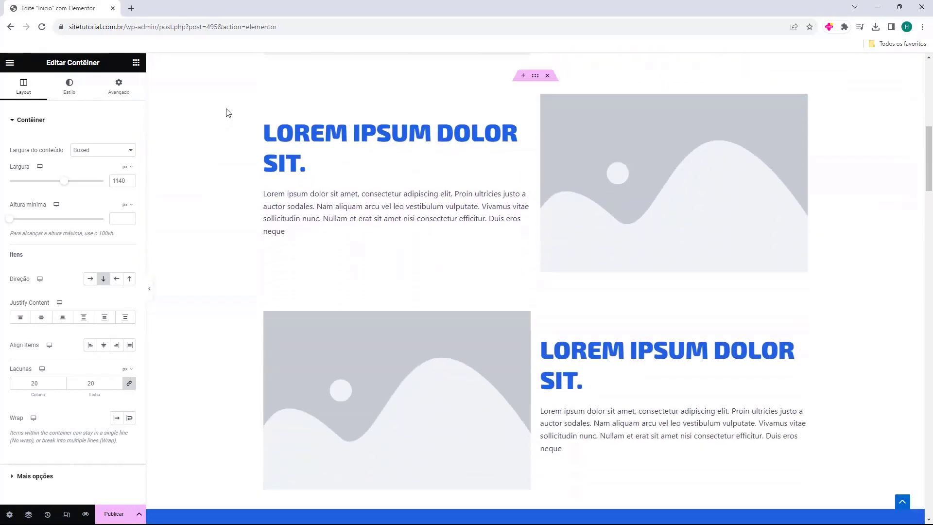
{"action": "scroll", "coordinate": [226, 109], "scroll_direction": "down", "scroll_amount": 5}
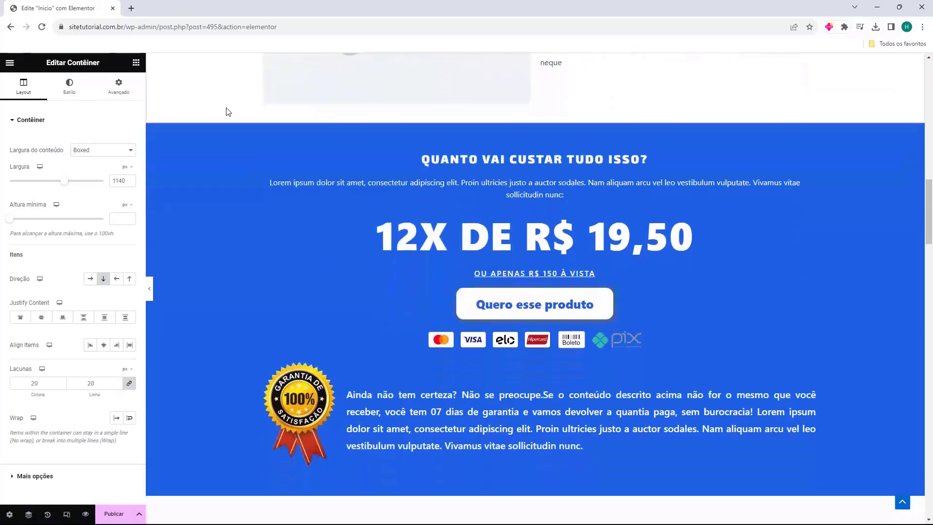
{"action": "scroll", "coordinate": [226, 109], "scroll_direction": "down", "scroll_amount": 14}
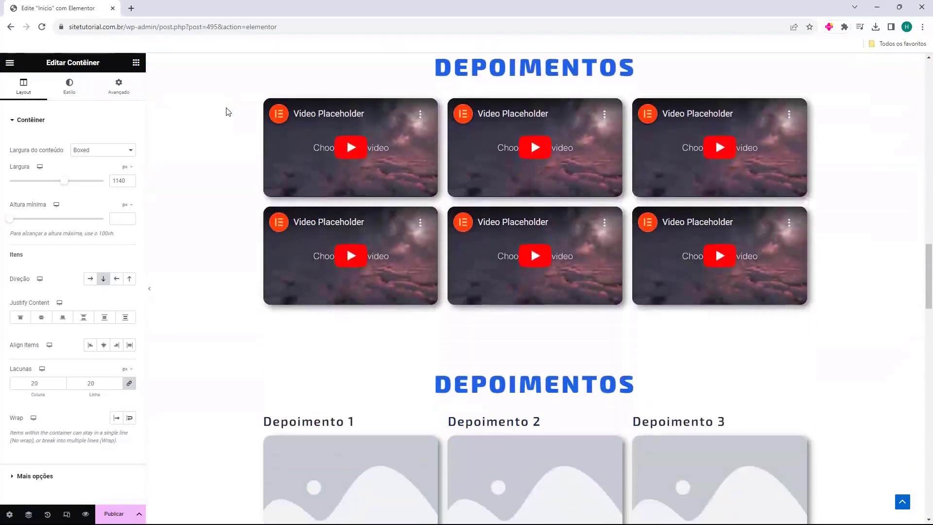
{"action": "scroll", "coordinate": [226, 111], "scroll_direction": "down", "scroll_amount": 12}
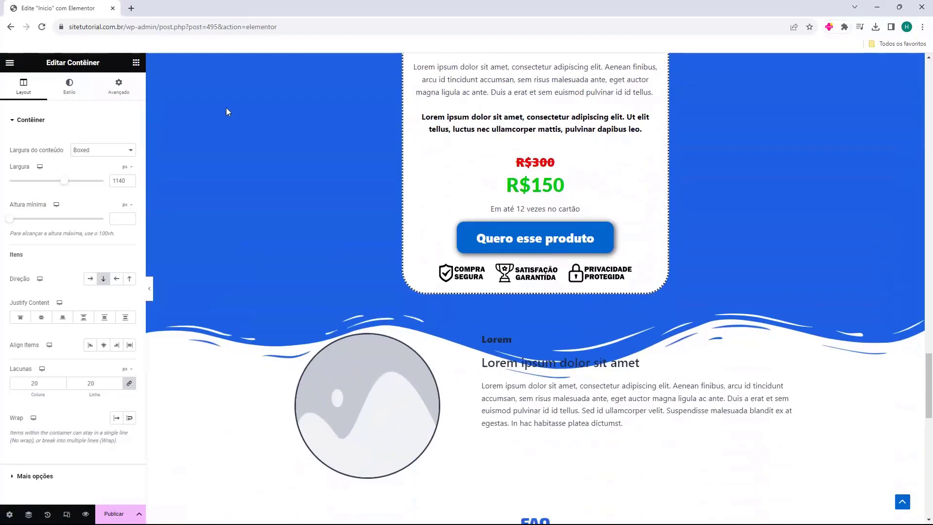
{"action": "scroll", "coordinate": [226, 111], "scroll_direction": "down", "scroll_amount": 13}
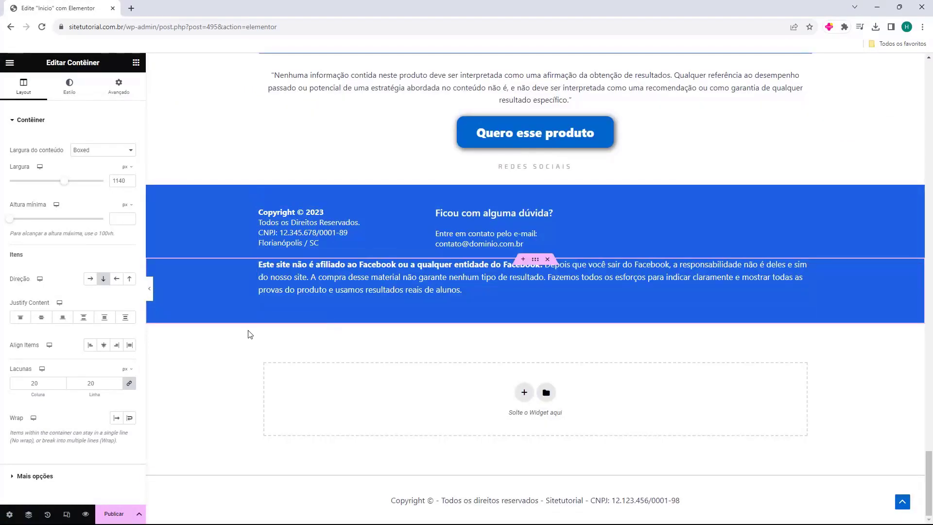
{"action": "scroll", "coordinate": [244, 317], "scroll_direction": "up", "scroll_amount": 18}
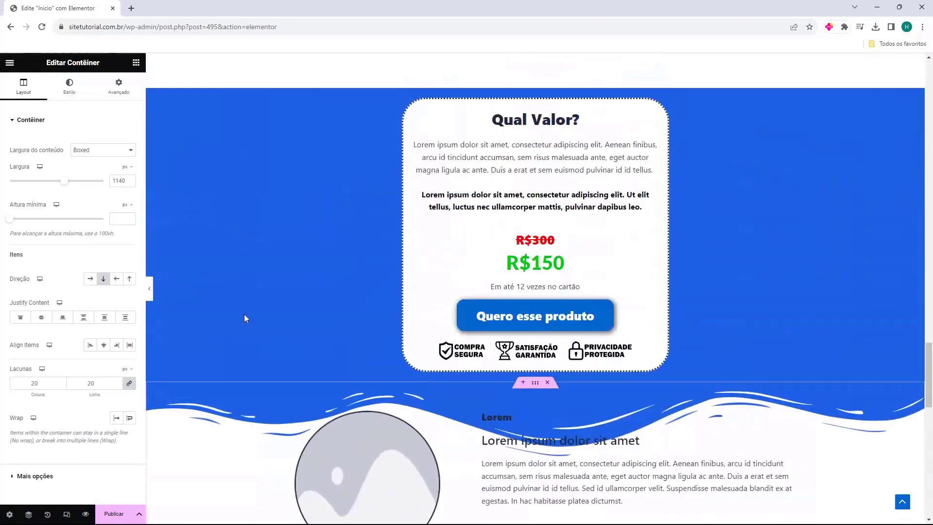
{"action": "scroll", "coordinate": [244, 316], "scroll_direction": "up", "scroll_amount": 20}
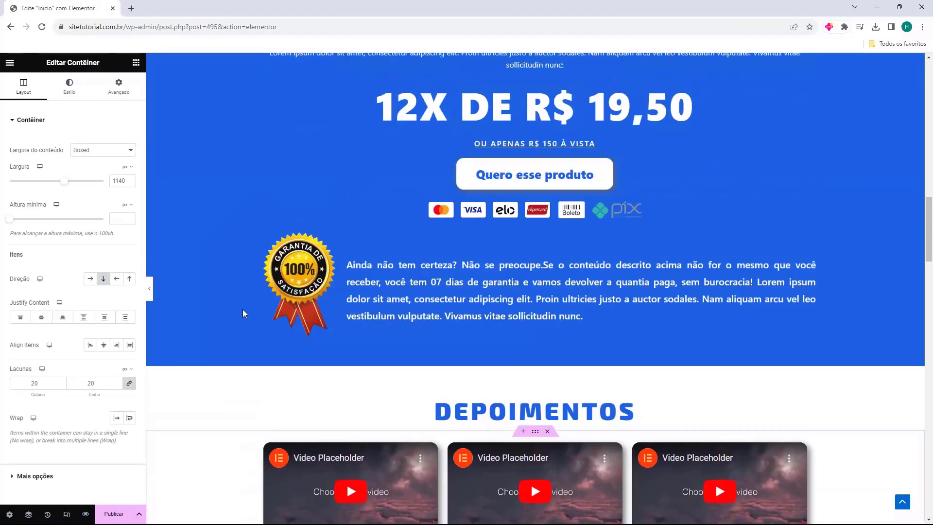
Step: Change the hero's small LOREM IPSUM heading to Ebook
{"action": "scroll", "coordinate": [238, 301], "scroll_direction": "up", "scroll_amount": 3}
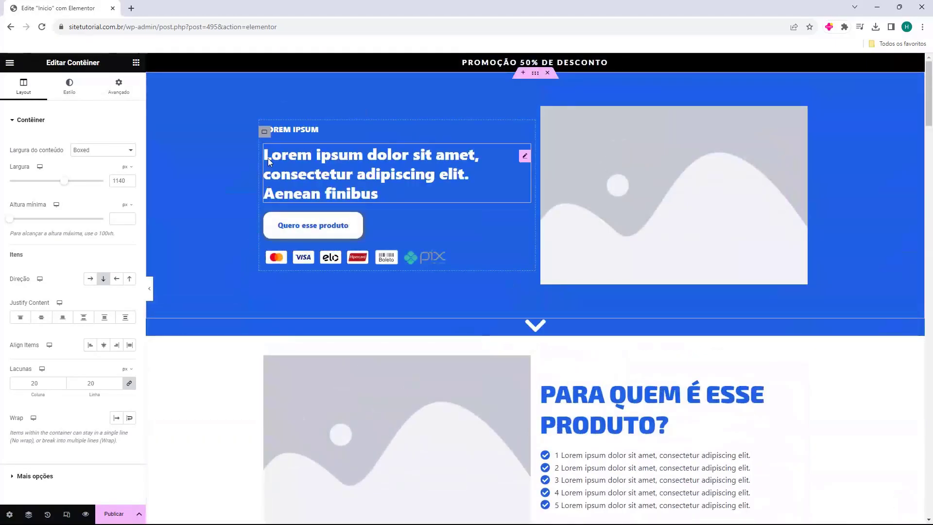
{"action": "left_click", "coordinate": [285, 134]}
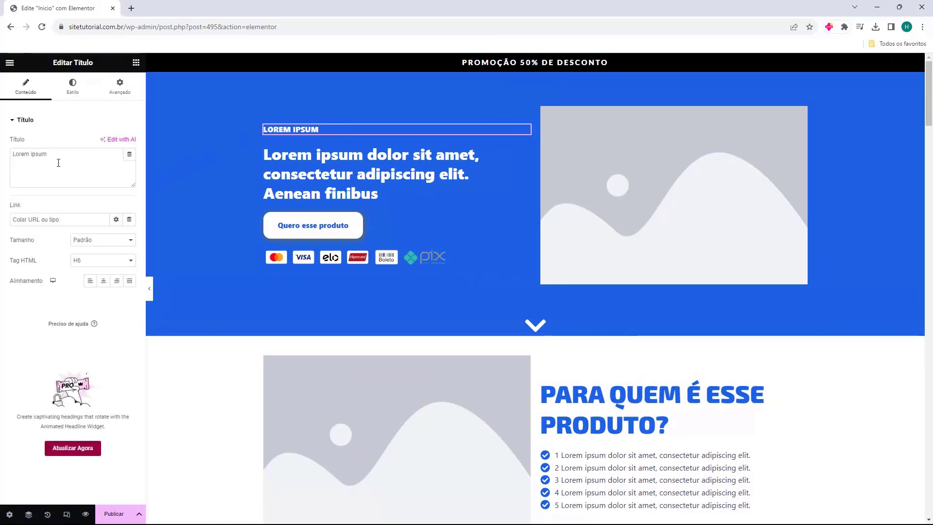
{"action": "left_click_drag", "start_coordinate": [73, 154], "coordinate": [1, 163]}
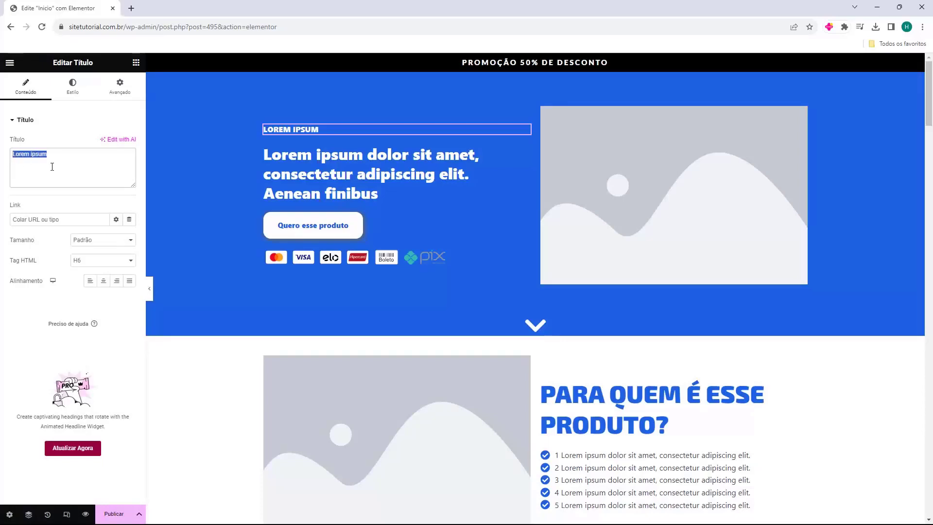
{"action": "left_click_drag", "start_coordinate": [72, 164], "coordinate": [24, 162]}
{"action": "type", "text": "Ebook"}
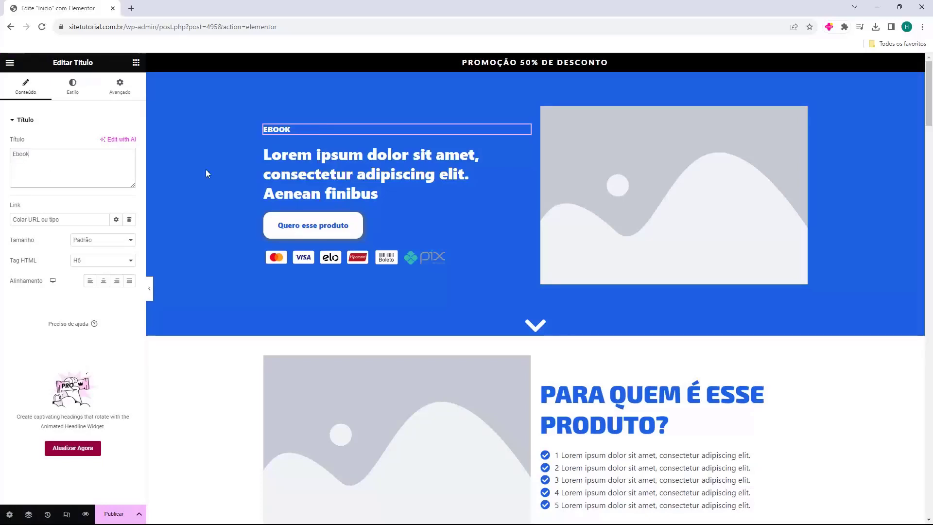
Step: Replace the main hero headline with Como otimizar o seu Site
{"action": "left_click", "coordinate": [265, 171]}
{"action": "triple_click", "coordinate": [76, 154]}
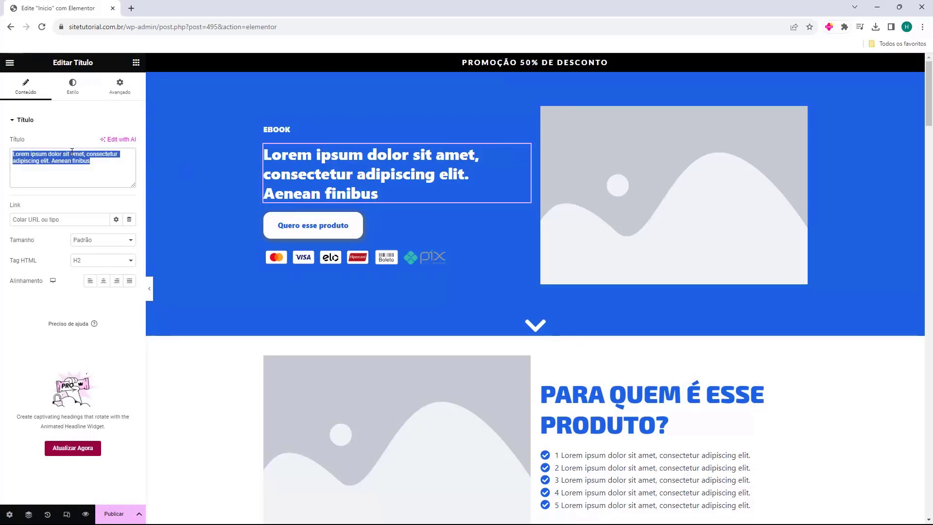
{"action": "type", "text": "Como otimizar o seu Site"}
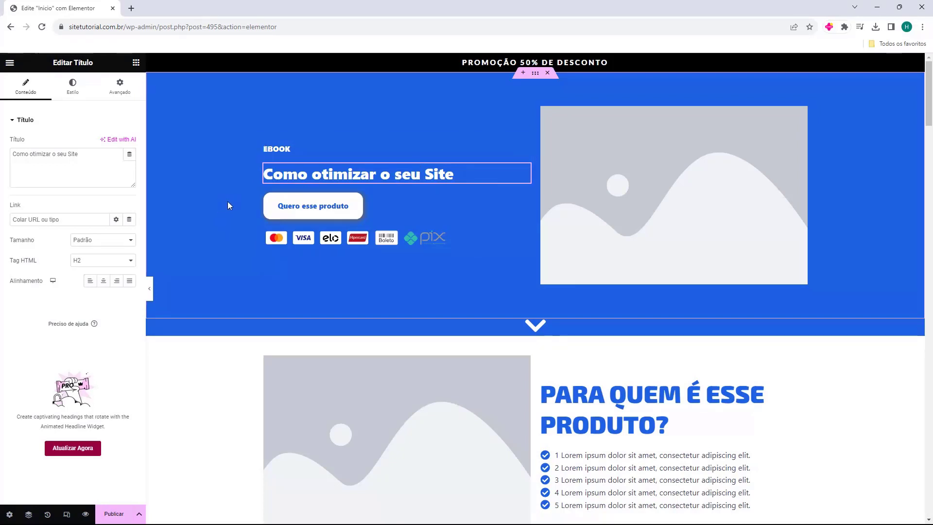
Step: Replace the hero placeholder image with the ebook cover 1.png from the media library
{"action": "left_click", "coordinate": [619, 193]}
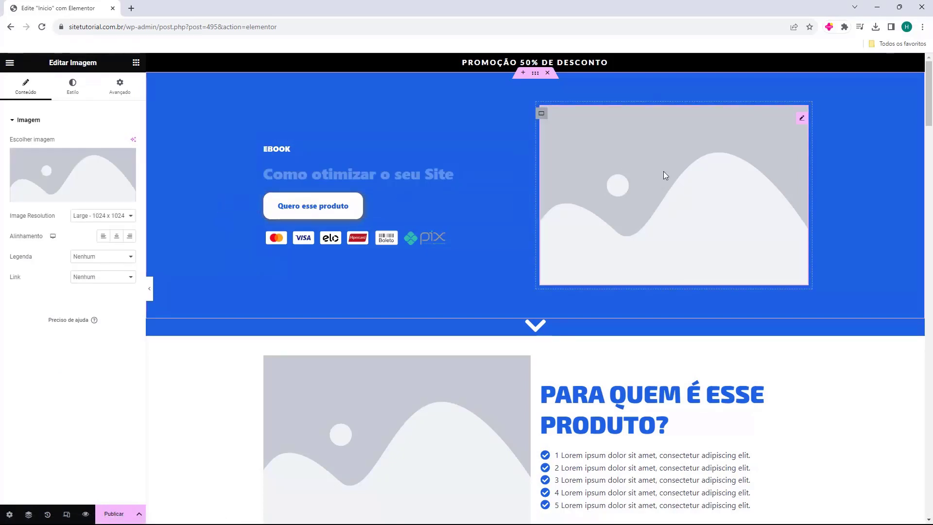
{"action": "mouse_move", "coordinate": [97, 192]}
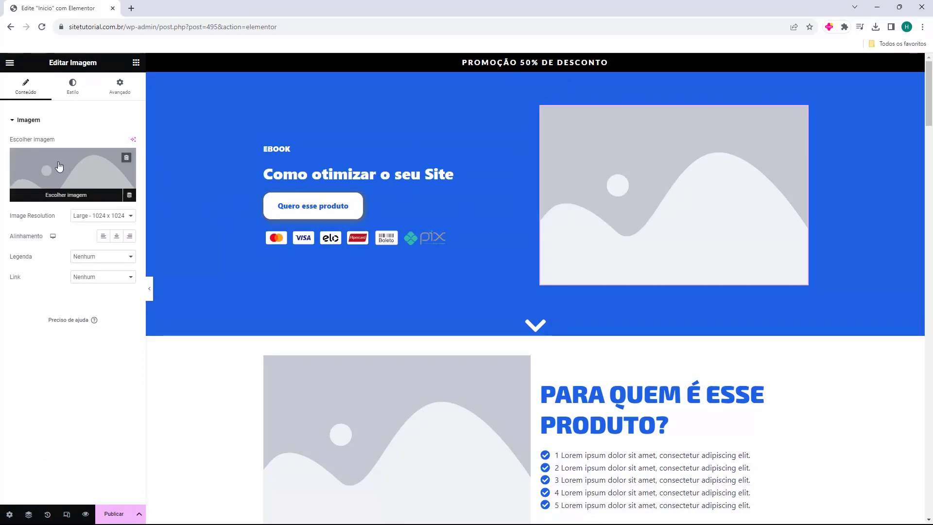
{"action": "left_click", "coordinate": [59, 167]}
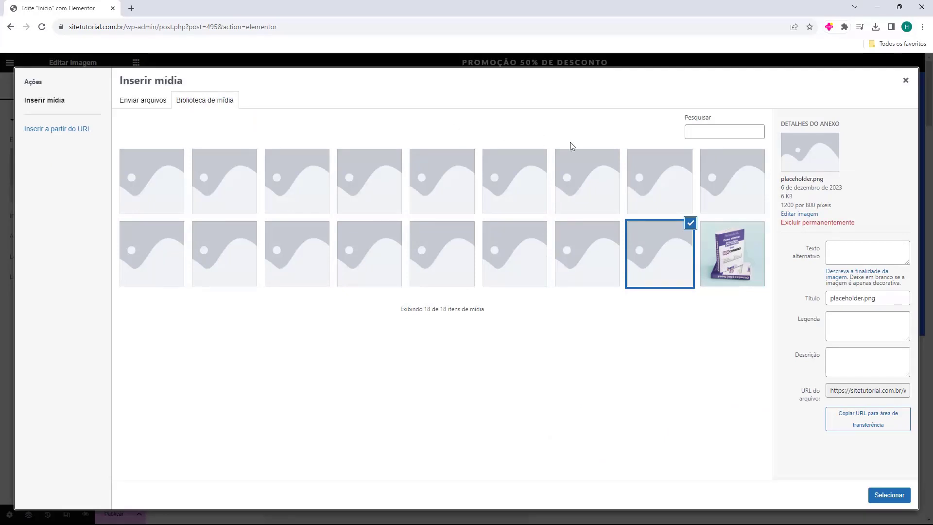
{"action": "left_click", "coordinate": [728, 276]}
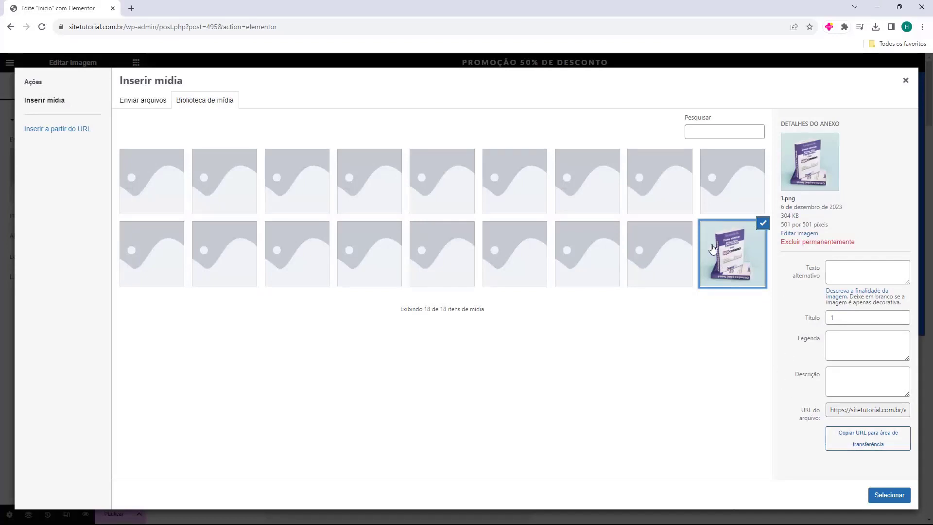
{"action": "left_click", "coordinate": [889, 495]}
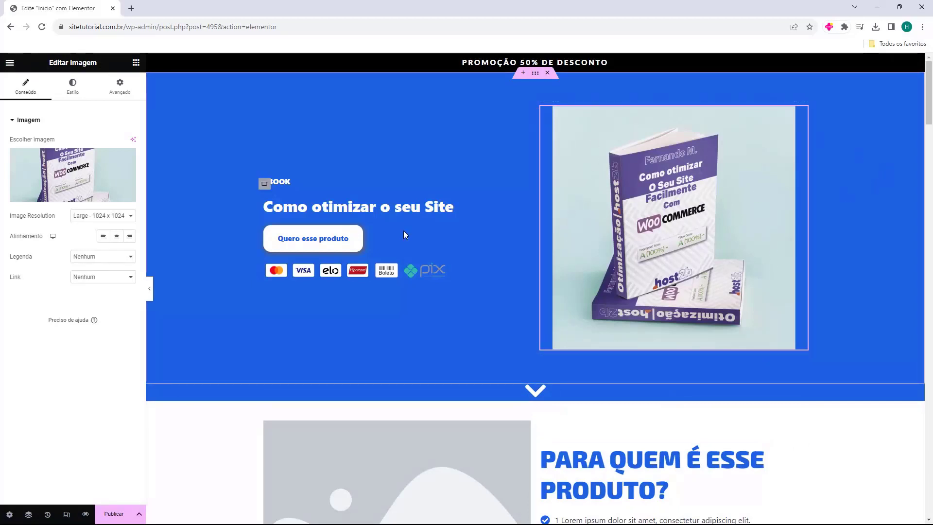
Step: Set the image resolution to Large - 1024 x 1024
{"action": "left_click", "coordinate": [96, 217]}
{"action": "left_click", "coordinate": [93, 226]}
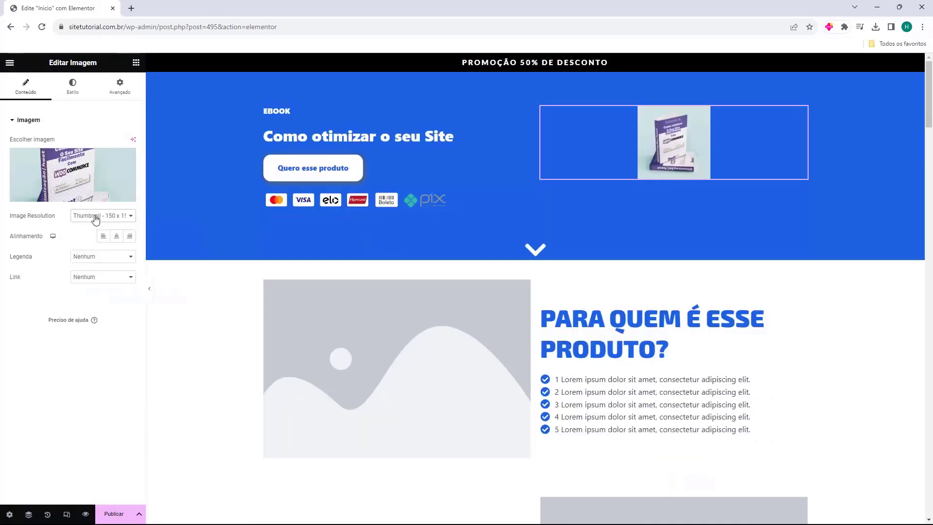
{"action": "left_click", "coordinate": [96, 216]}
{"action": "left_click", "coordinate": [95, 233]}
{"action": "left_click", "coordinate": [99, 218]}
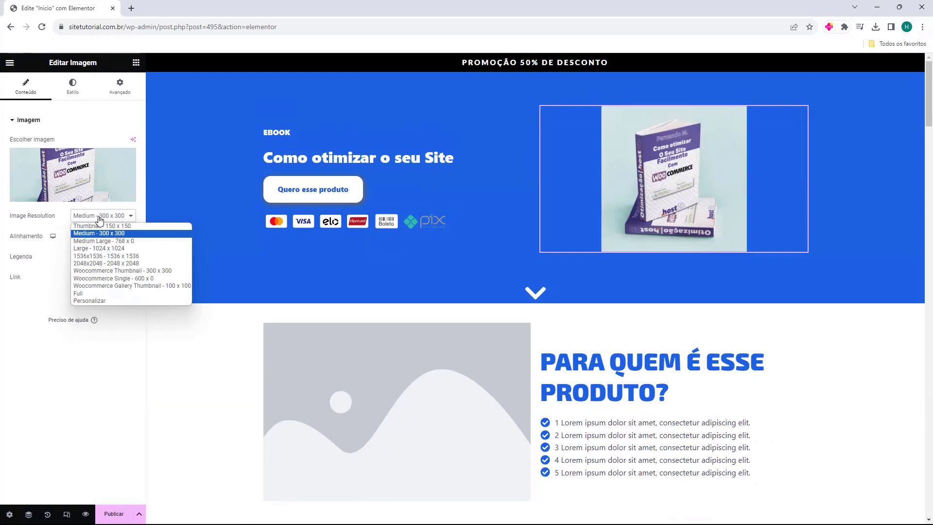
{"action": "left_click", "coordinate": [94, 242]}
{"action": "left_click", "coordinate": [96, 216]}
{"action": "left_click", "coordinate": [95, 248]}
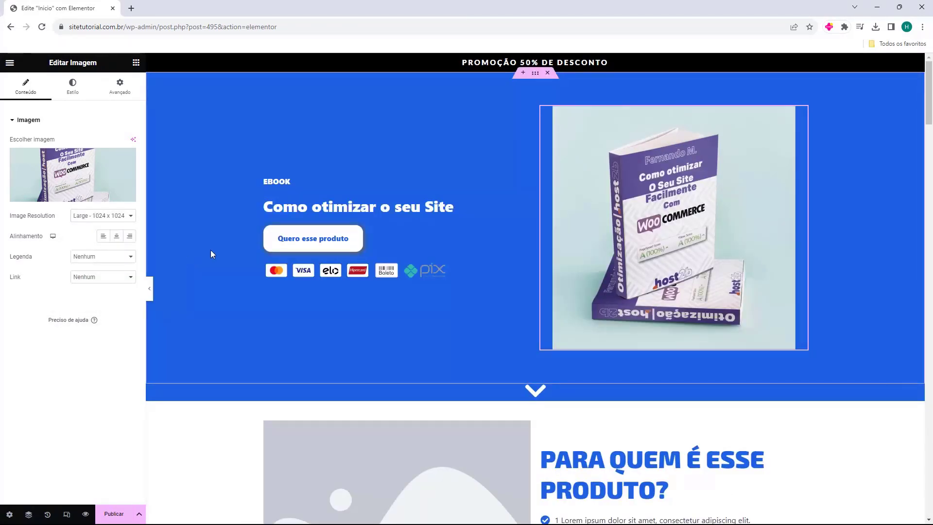
{"action": "scroll", "coordinate": [225, 159], "scroll_direction": "down", "scroll_amount": 4}
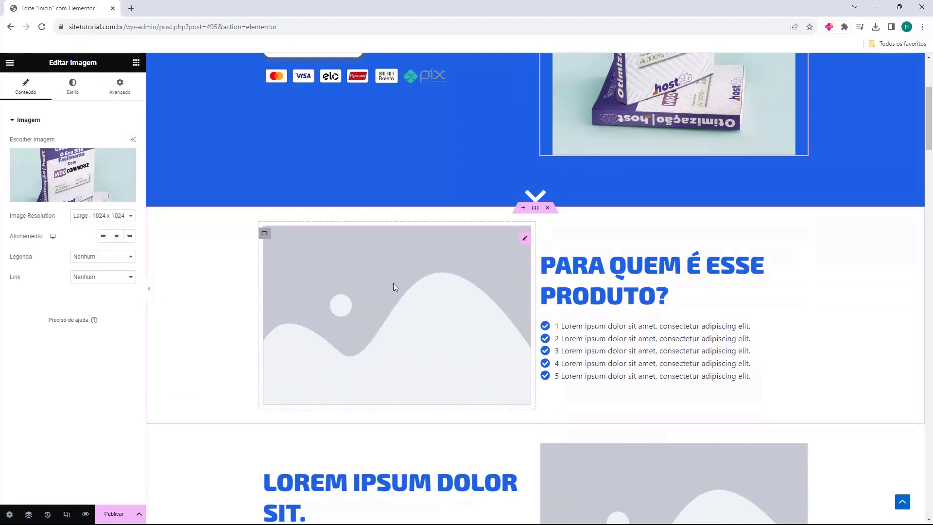
{"action": "scroll", "coordinate": [626, 266], "scroll_direction": "down", "scroll_amount": 8}
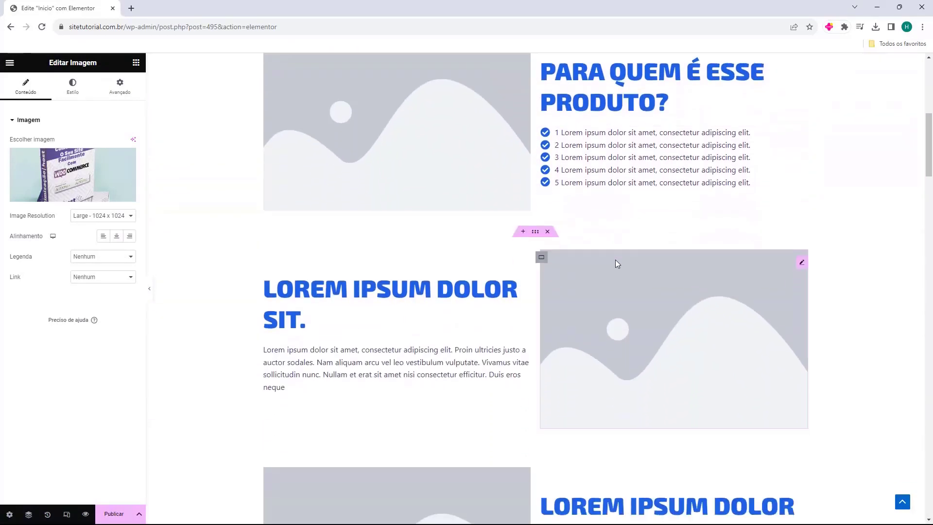
{"action": "scroll", "coordinate": [626, 283], "scroll_direction": "down", "scroll_amount": 6}
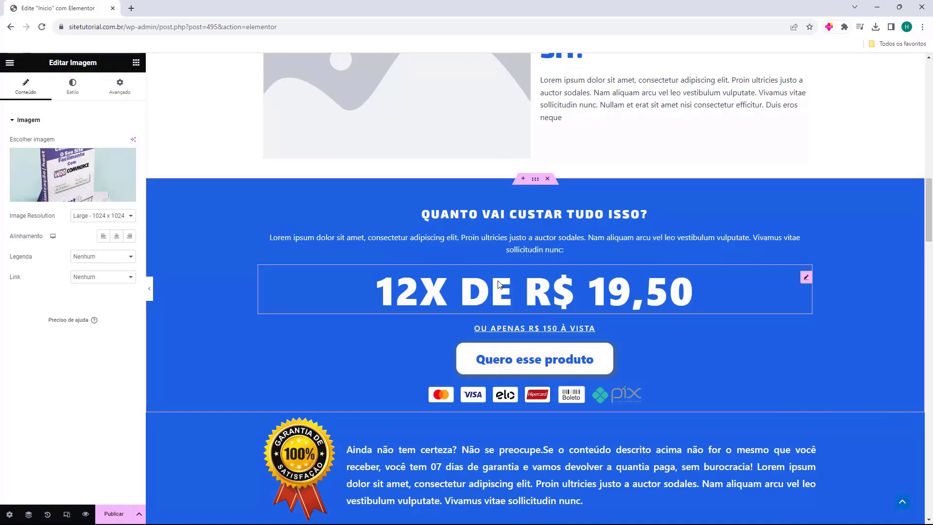
{"action": "scroll", "coordinate": [466, 287], "scroll_direction": "down", "scroll_amount": 2}
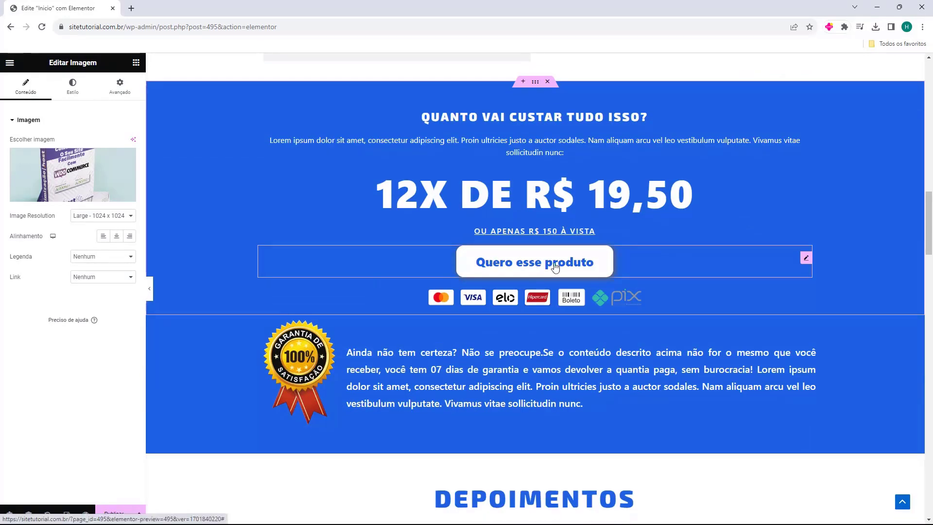
{"action": "scroll", "coordinate": [375, 217], "scroll_direction": "down", "scroll_amount": 3}
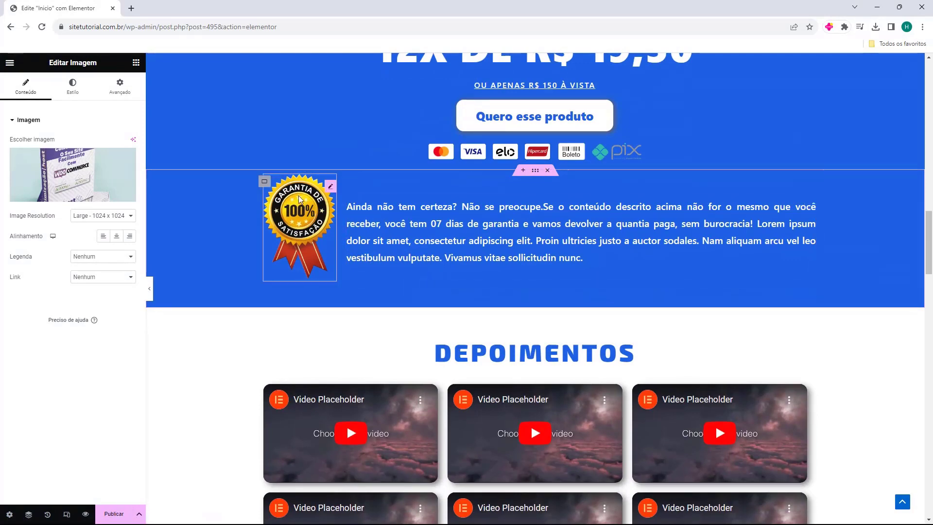
{"action": "scroll", "coordinate": [260, 280], "scroll_direction": "down", "scroll_amount": 2}
{"action": "scroll", "coordinate": [299, 254], "scroll_direction": "down", "scroll_amount": 9}
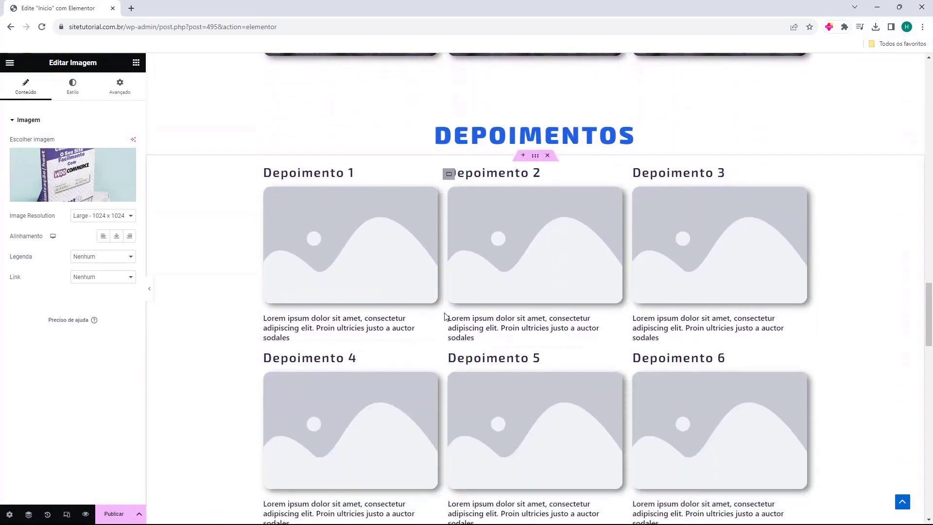
{"action": "scroll", "coordinate": [370, 207], "scroll_direction": "down", "scroll_amount": 5}
{"action": "scroll", "coordinate": [366, 202], "scroll_direction": "down", "scroll_amount": 5}
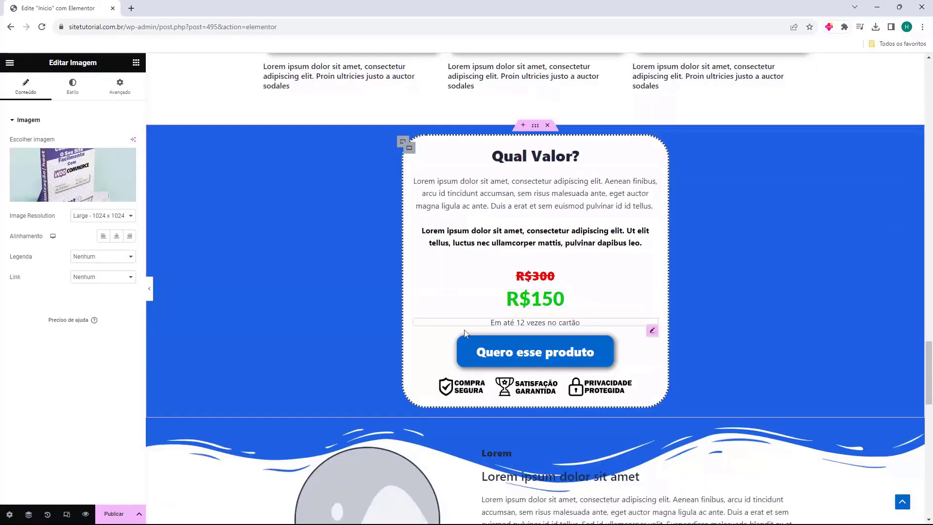
{"action": "scroll", "coordinate": [487, 186], "scroll_direction": "down", "scroll_amount": 1}
{"action": "scroll", "coordinate": [486, 186], "scroll_direction": "down", "scroll_amount": 2}
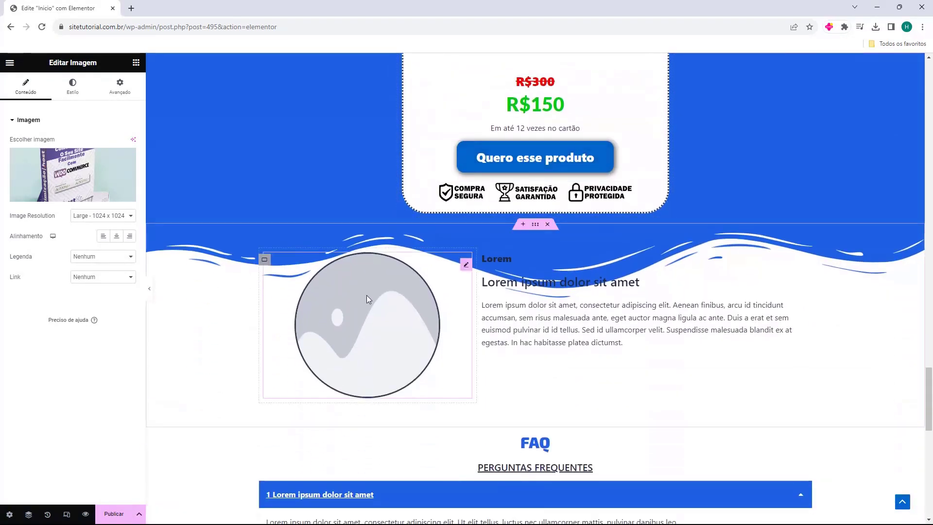
{"action": "scroll", "coordinate": [448, 261], "scroll_direction": "down", "scroll_amount": 3}
{"action": "scroll", "coordinate": [451, 219], "scroll_direction": "down", "scroll_amount": 5}
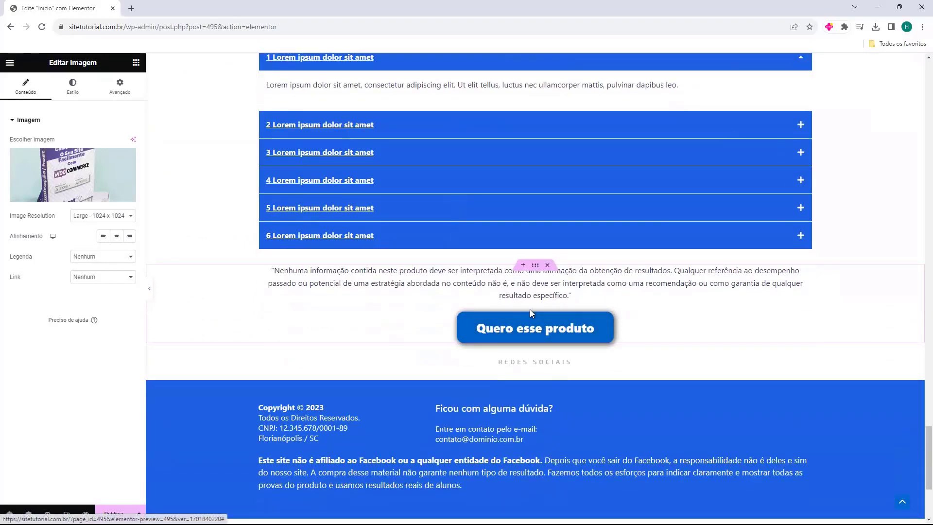
{"action": "scroll", "coordinate": [529, 330], "scroll_direction": "down", "scroll_amount": 1}
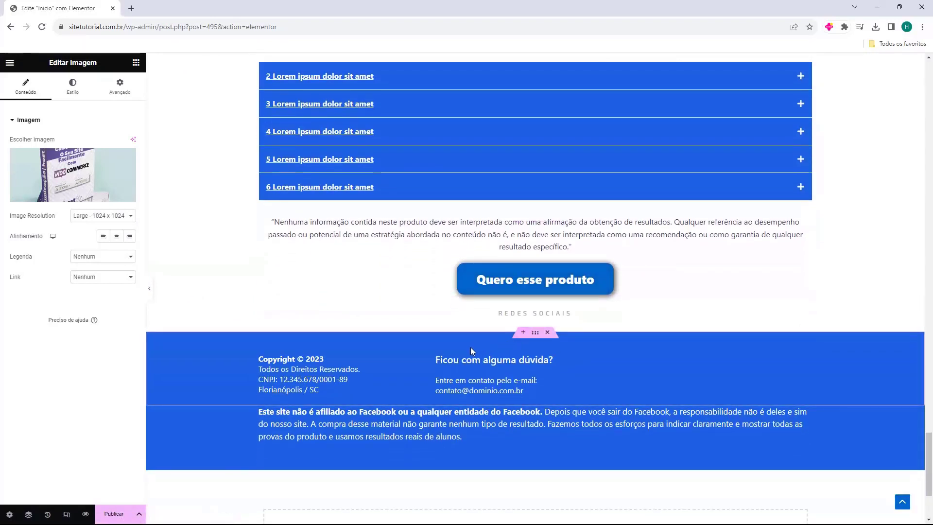
{"action": "scroll", "coordinate": [327, 348], "scroll_direction": "up", "scroll_amount": 20}
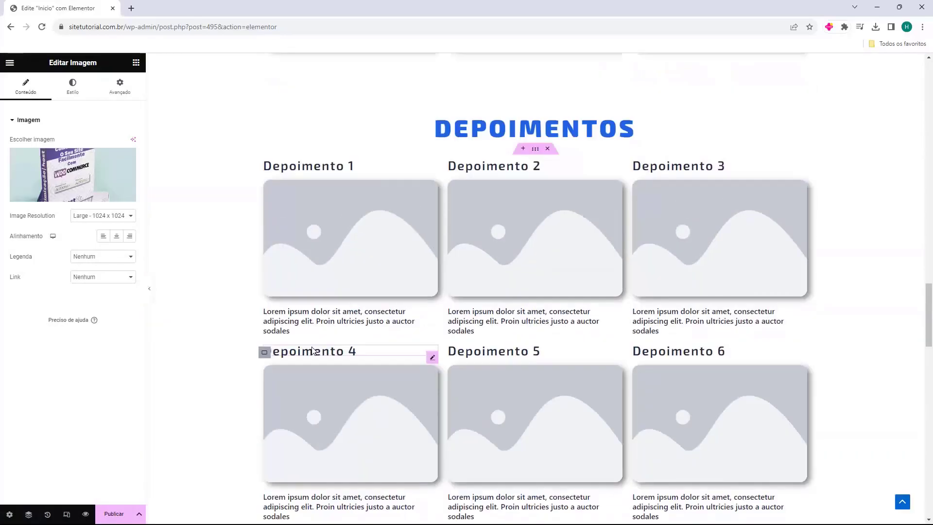
{"action": "scroll", "coordinate": [225, 228], "scroll_direction": "up", "scroll_amount": 15}
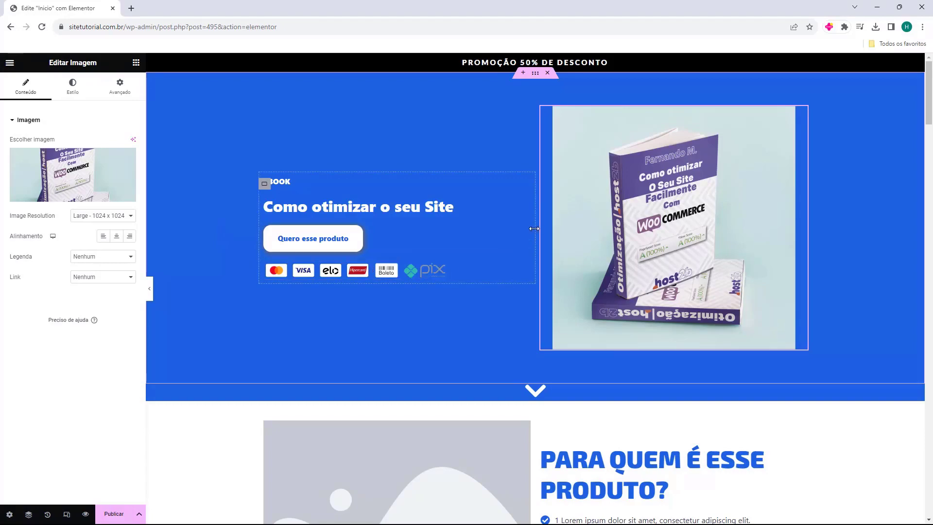
{"action": "scroll", "coordinate": [510, 228], "scroll_direction": "down", "scroll_amount": 12}
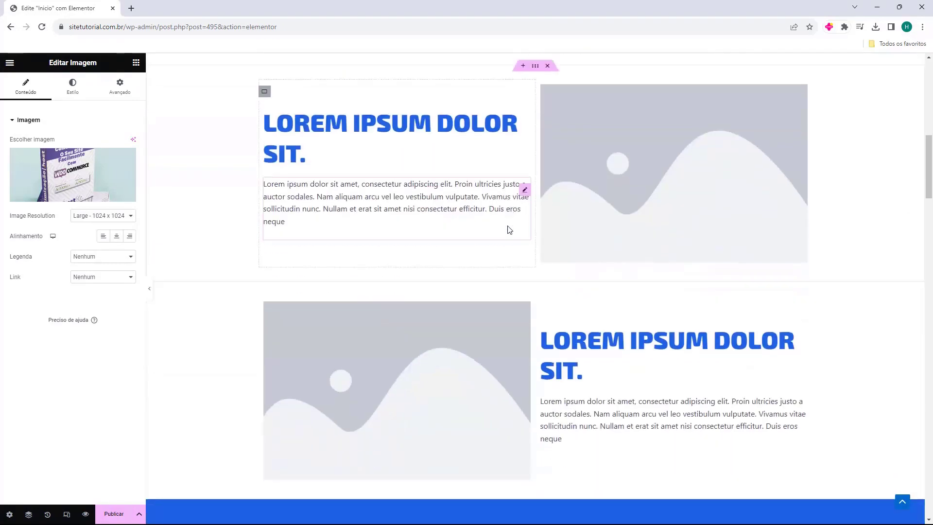
{"action": "scroll", "coordinate": [507, 227], "scroll_direction": "down", "scroll_amount": 20}
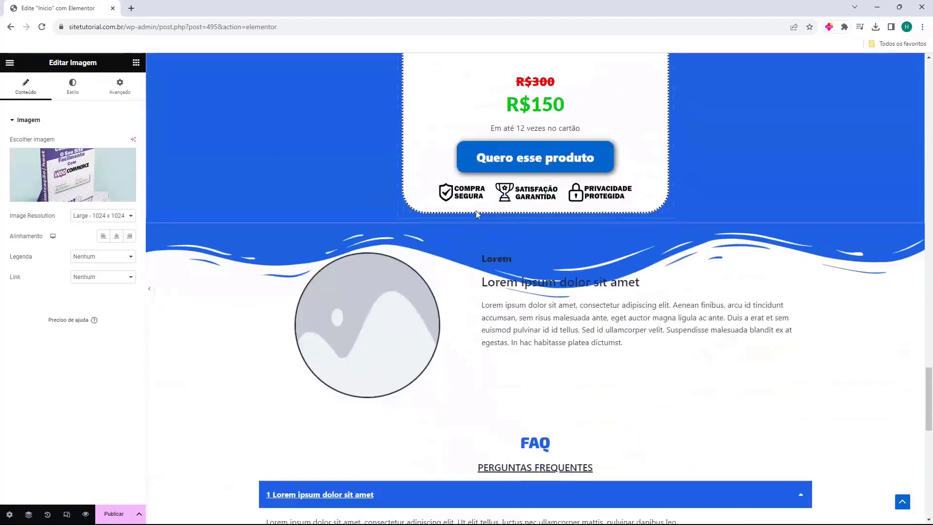
{"action": "scroll", "coordinate": [476, 214], "scroll_direction": "down", "scroll_amount": 5}
{"action": "scroll", "coordinate": [579, 353], "scroll_direction": "up", "scroll_amount": 15}
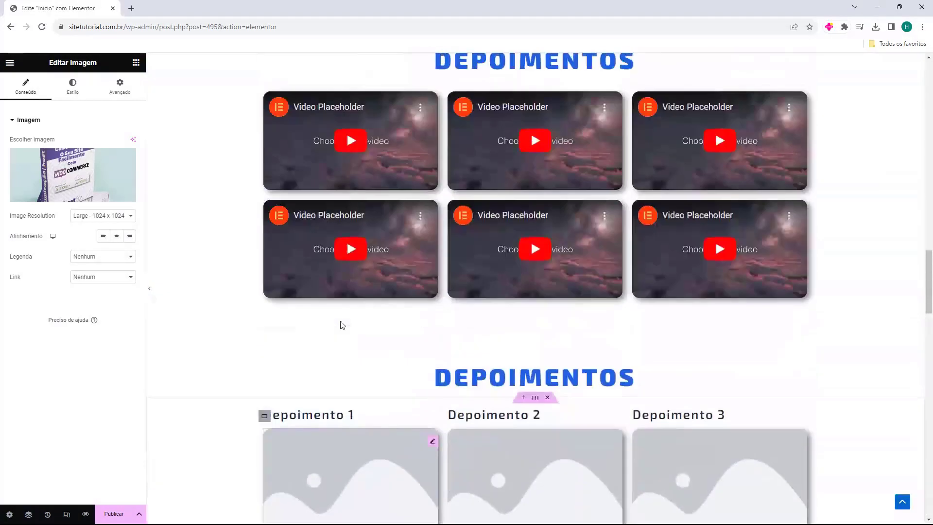
{"action": "scroll", "coordinate": [342, 325], "scroll_direction": "up", "scroll_amount": 20}
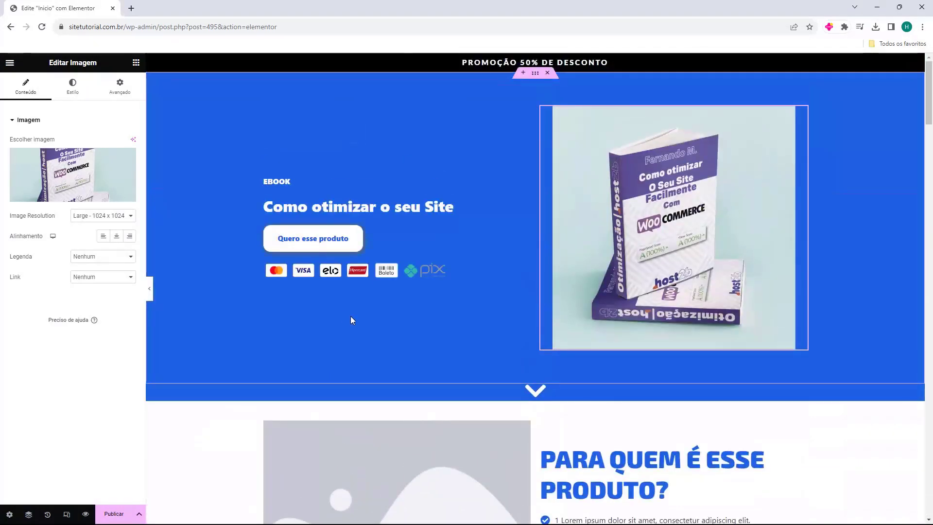
{"action": "scroll", "coordinate": [577, 198], "scroll_direction": "down", "scroll_amount": 15}
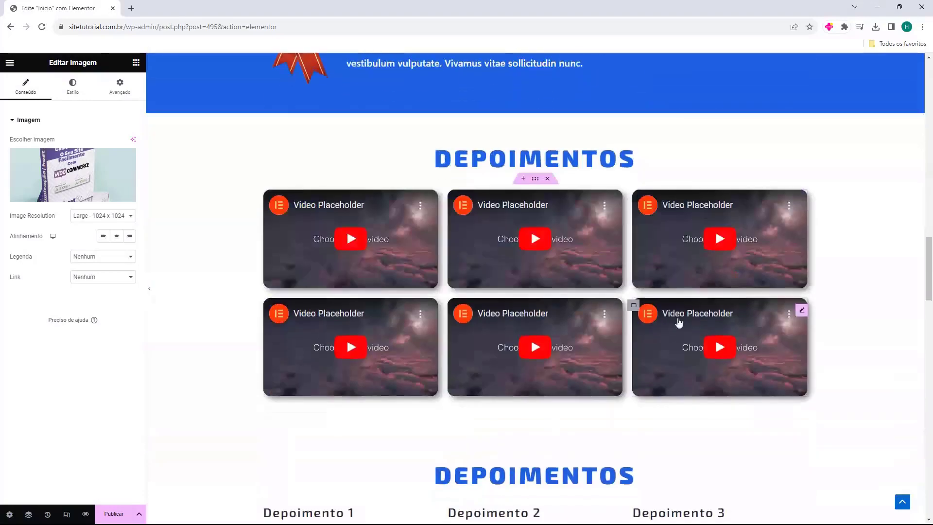
{"action": "scroll", "coordinate": [678, 322], "scroll_direction": "down", "scroll_amount": 10}
{"action": "scroll", "coordinate": [714, 297], "scroll_direction": "up", "scroll_amount": 7}
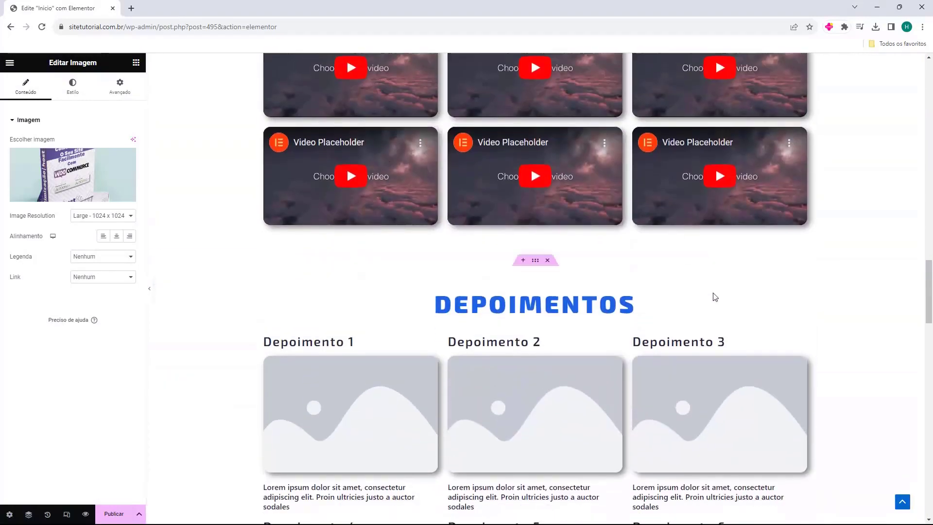
{"action": "scroll", "coordinate": [714, 296], "scroll_direction": "down", "scroll_amount": 14}
{"action": "scroll", "coordinate": [607, 294], "scroll_direction": "up", "scroll_amount": 7}
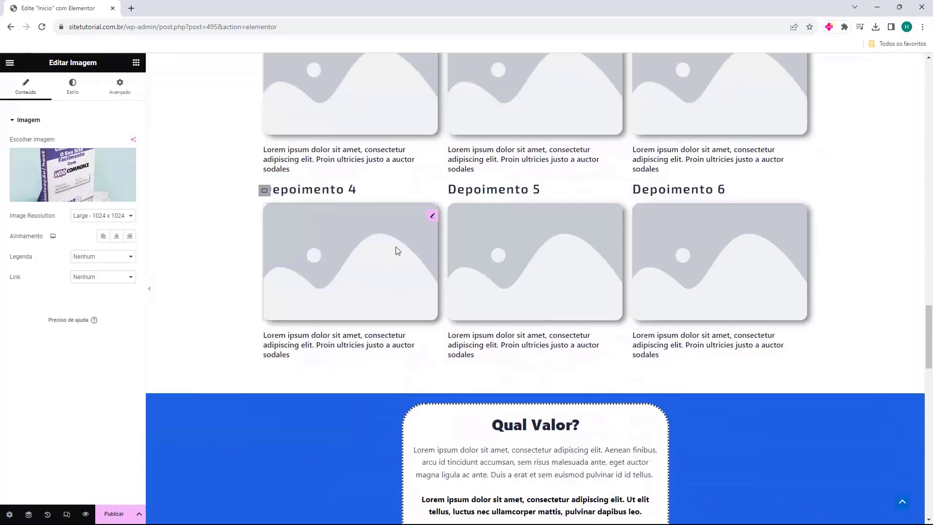
{"action": "scroll", "coordinate": [439, 277], "scroll_direction": "up", "scroll_amount": 20}
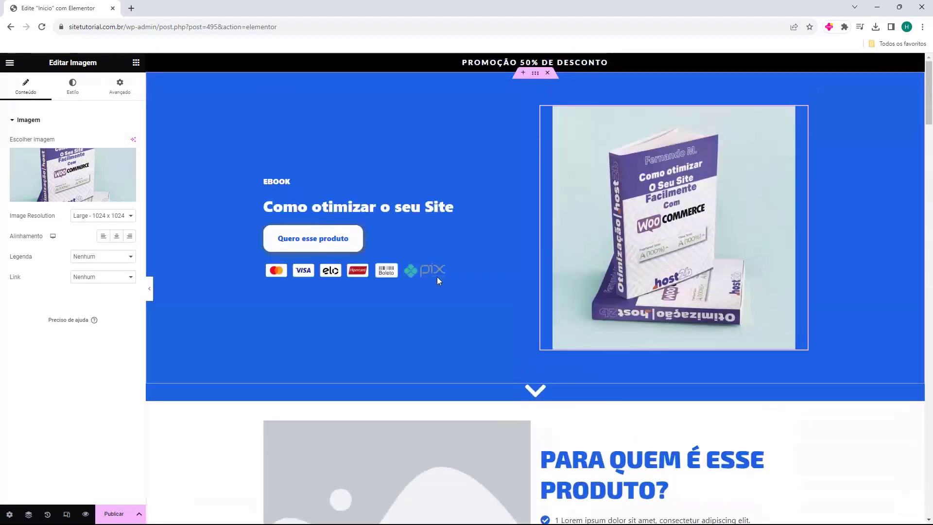
{"action": "left_click", "coordinate": [314, 240]}
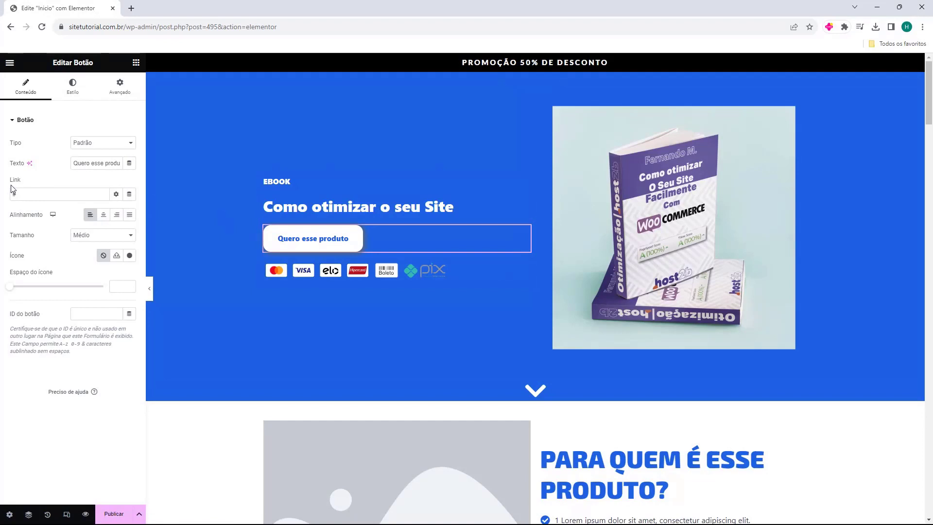
{"action": "left_click_drag", "start_coordinate": [19, 193], "coordinate": [11, 197]}
{"action": "key", "text": "BackSpace"}
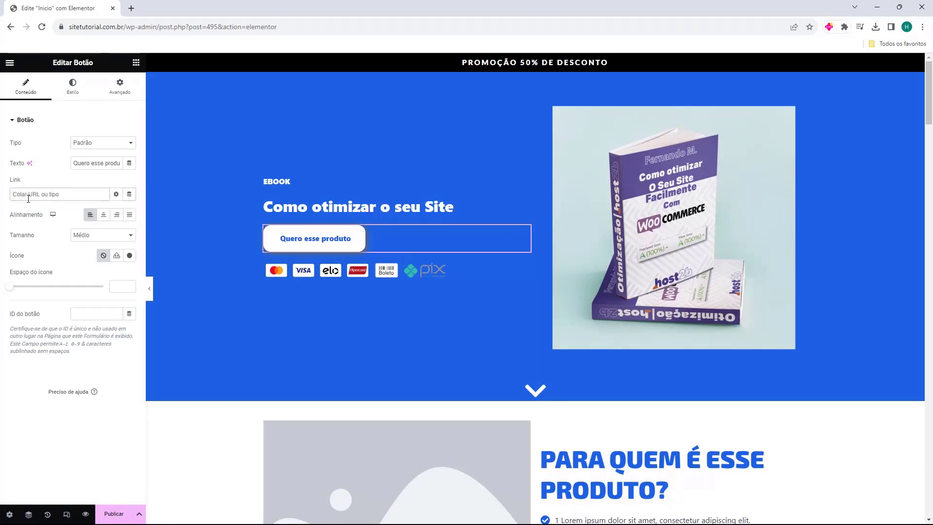
{"action": "key", "text": "ctrl+v"}
{"action": "left_click_drag", "start_coordinate": [67, 197], "coordinate": [109, 195]}
{"action": "left_click", "coordinate": [30, 195]}
{"action": "left_click", "coordinate": [65, 194]}
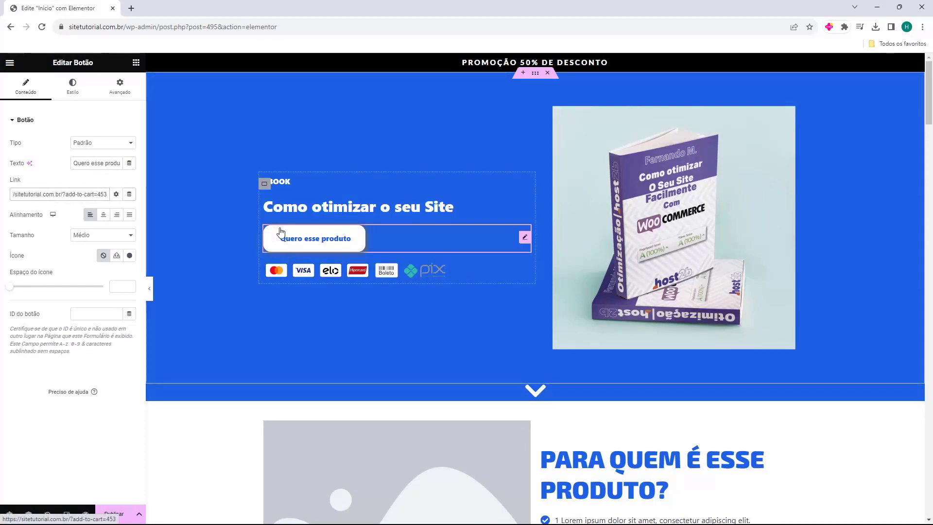
{"action": "left_click", "coordinate": [231, 218]}
Step: Set the link of the button under the 12X price to the add-to-cart=453 URL
{"action": "scroll", "coordinate": [348, 191], "scroll_direction": "down", "scroll_amount": 13}
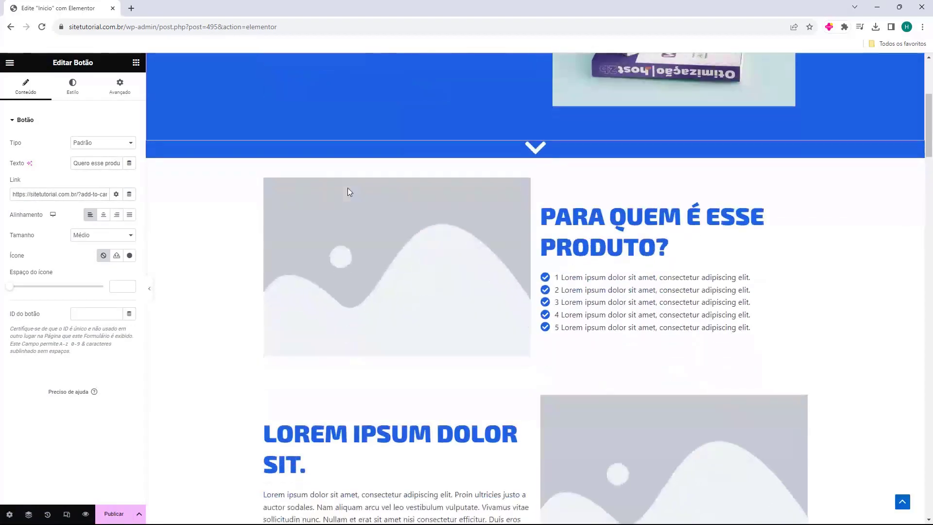
{"action": "scroll", "coordinate": [356, 194], "scroll_direction": "down", "scroll_amount": 5}
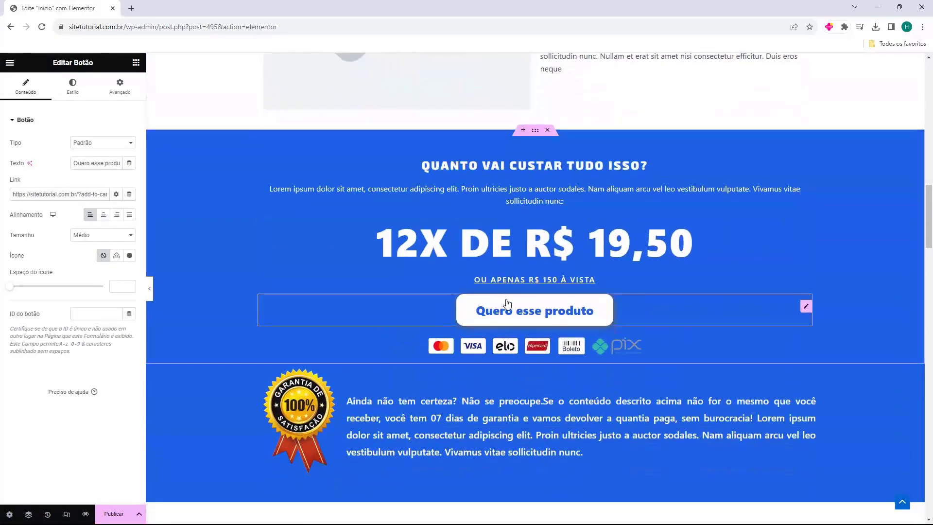
{"action": "left_click", "coordinate": [521, 313]}
{"action": "left_click", "coordinate": [51, 199]}
{"action": "type", "text": "https://sitetutorial.com.br/?add-to-cart=453"}
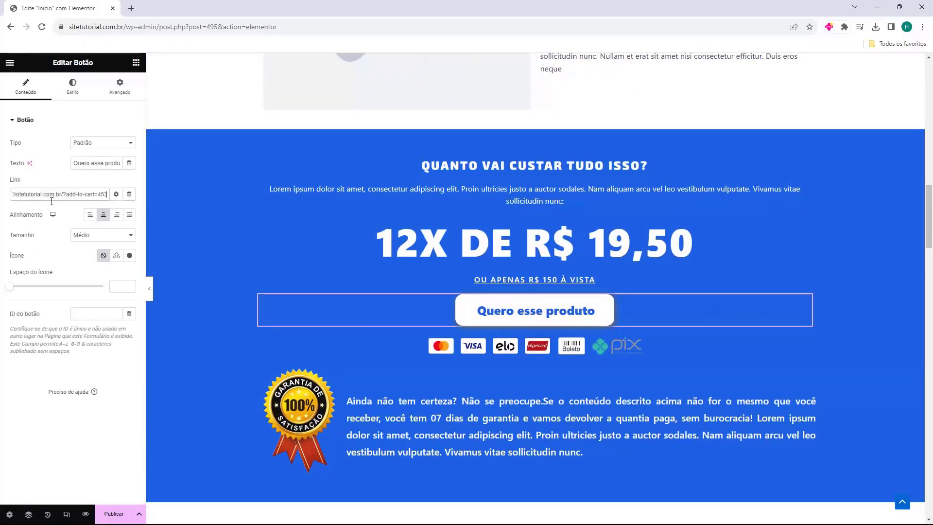
Step: Link the Qual Valor? section's button to the same add-to-cart=453 URL
{"action": "scroll", "coordinate": [364, 200], "scroll_direction": "down", "scroll_amount": 7}
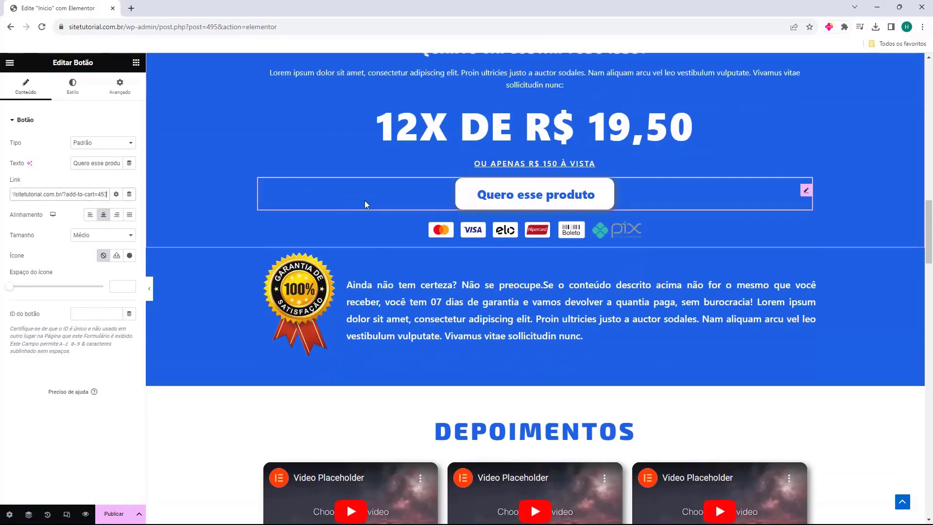
{"action": "scroll", "coordinate": [372, 180], "scroll_direction": "down", "scroll_amount": 4}
{"action": "key", "text": "ctrl+z"}
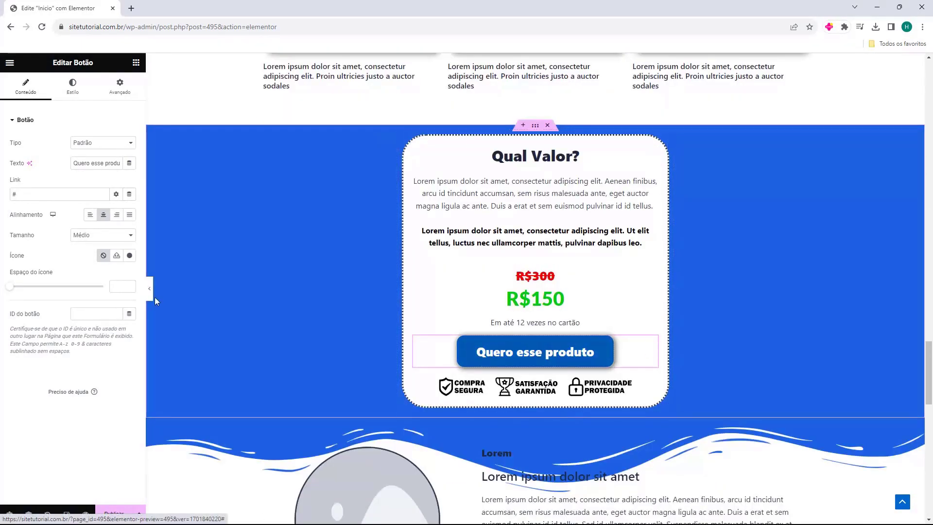
{"action": "left_click", "coordinate": [45, 199]}
{"action": "type", "text": "https://sitetutorial.com.br/?add-to-cart=453"}
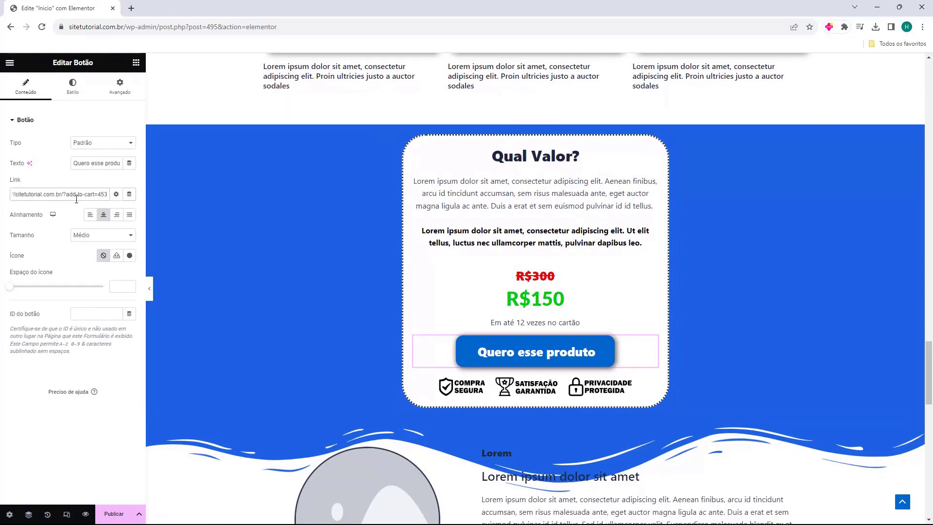
{"action": "scroll", "coordinate": [366, 255], "scroll_direction": "down", "scroll_amount": 12}
{"action": "left_click", "coordinate": [535, 328]}
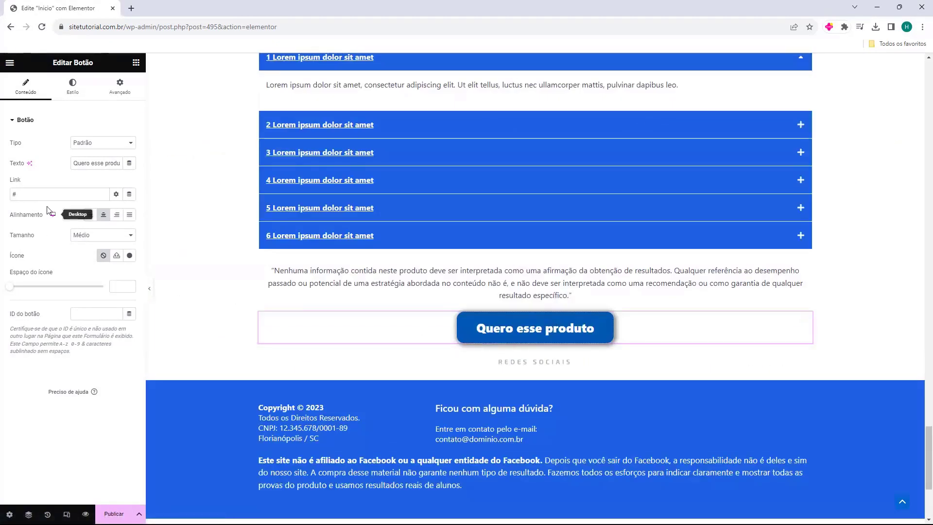
Step: Link the bottom button below the FAQ to the add-to-cart=453 URL
{"action": "double_click", "coordinate": [13, 195]}
{"action": "type", "text": "https://sitetutorial.com.br/?add-to-cart=453"}
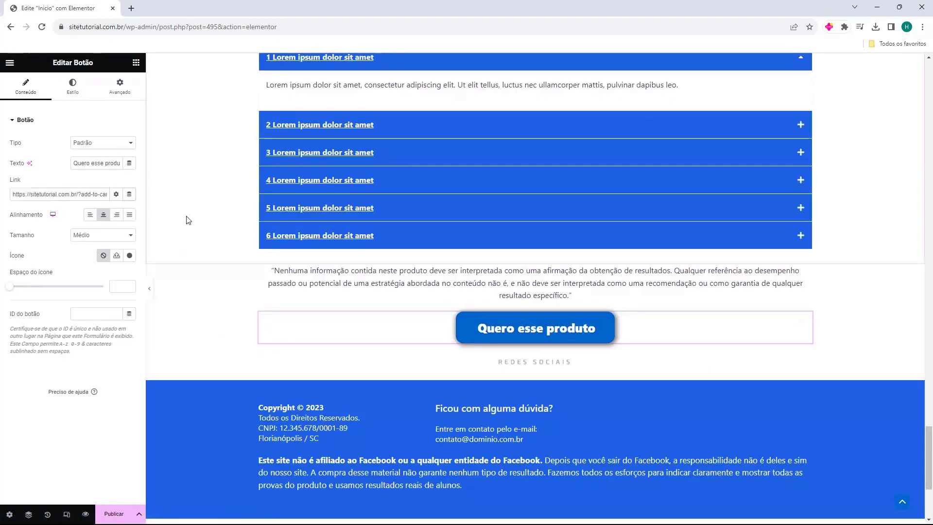
{"action": "scroll", "coordinate": [186, 219], "scroll_direction": "down", "scroll_amount": 2}
Step: Review the footer copyright, contact and disclaimer texts, then return to the page top
{"action": "left_click", "coordinate": [288, 336]}
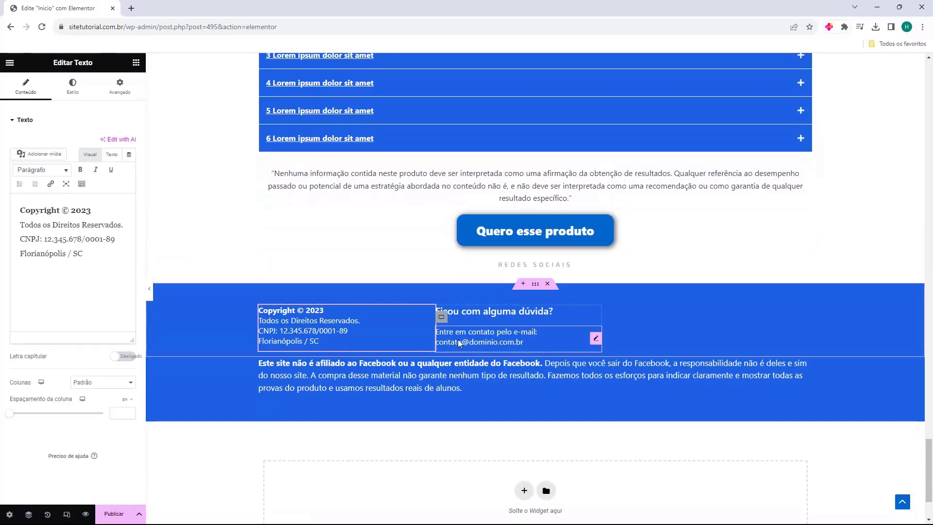
{"action": "left_click", "coordinate": [486, 336]}
{"action": "left_click", "coordinate": [438, 382]}
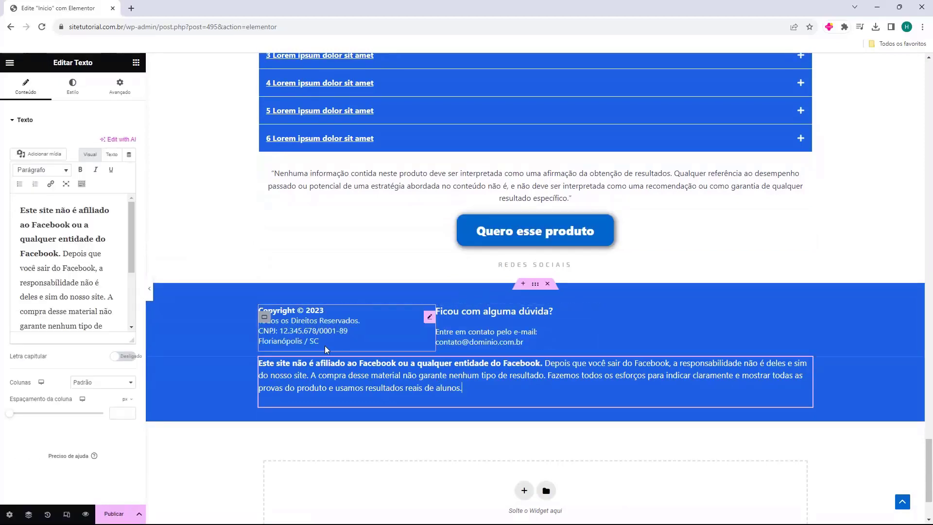
{"action": "left_click", "coordinate": [428, 314]}
{"action": "left_click", "coordinate": [488, 348]}
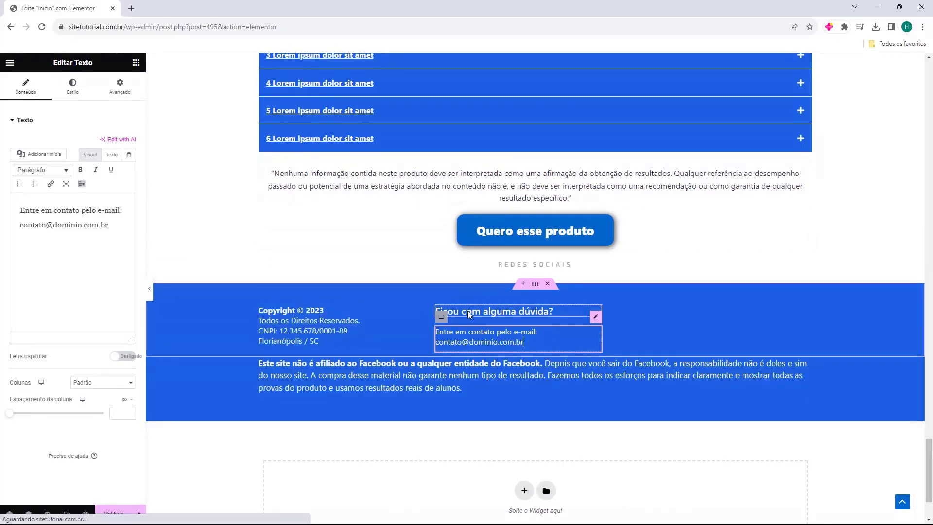
{"action": "left_click", "coordinate": [494, 311]}
{"action": "scroll", "coordinate": [486, 301], "scroll_direction": "up", "scroll_amount": 2}
{"action": "left_click", "coordinate": [392, 288]}
{"action": "scroll", "coordinate": [392, 288], "scroll_direction": "up", "scroll_amount": 2}
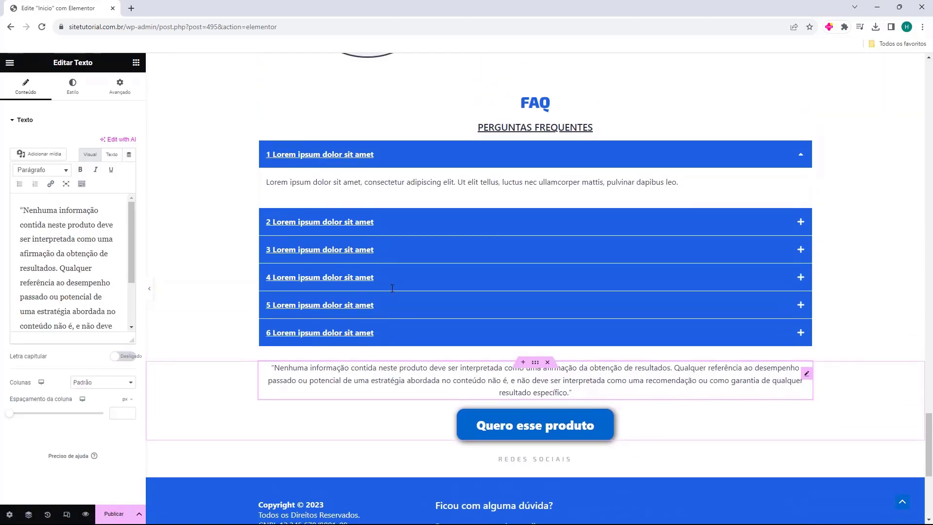
{"action": "scroll", "coordinate": [387, 291], "scroll_direction": "up", "scroll_amount": 4}
{"action": "scroll", "coordinate": [360, 284], "scroll_direction": "up", "scroll_amount": 4}
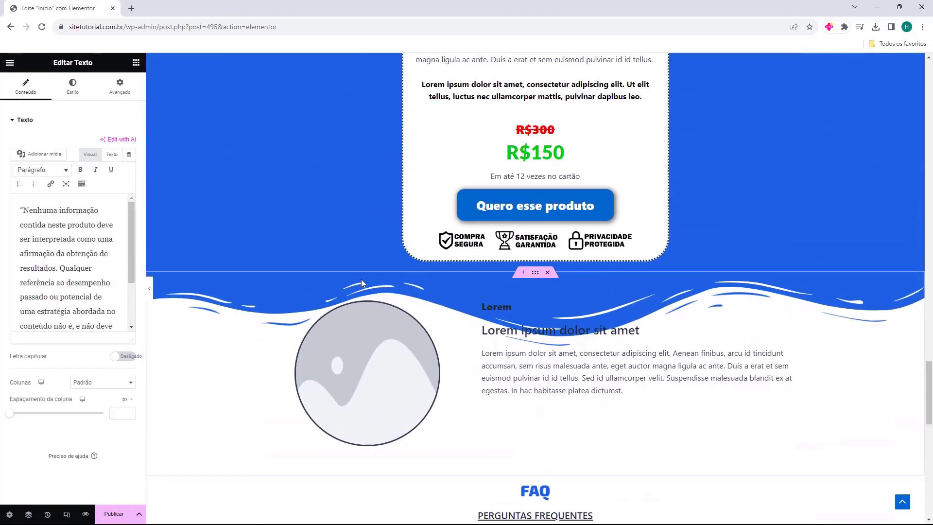
{"action": "scroll", "coordinate": [361, 284], "scroll_direction": "up", "scroll_amount": 6}
{"action": "scroll", "coordinate": [362, 284], "scroll_direction": "up", "scroll_amount": 10}
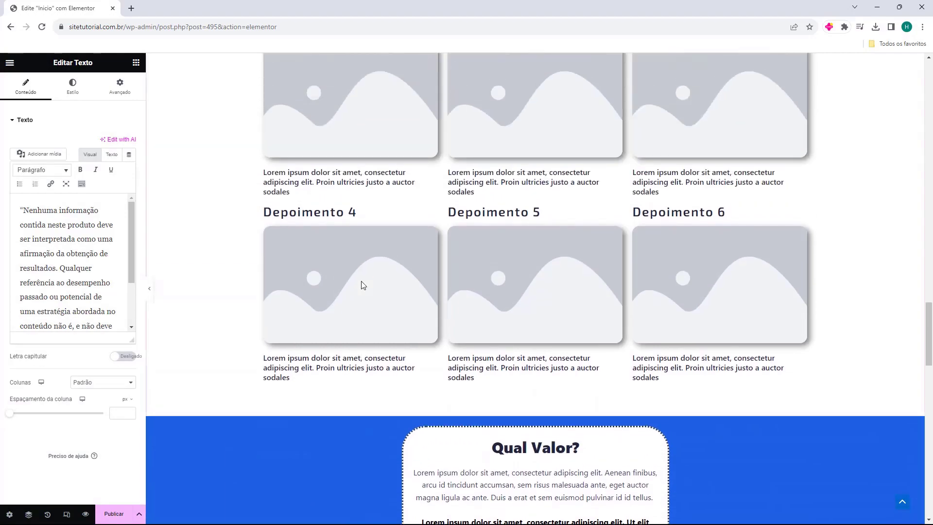
{"action": "scroll", "coordinate": [367, 289], "scroll_direction": "up", "scroll_amount": 8}
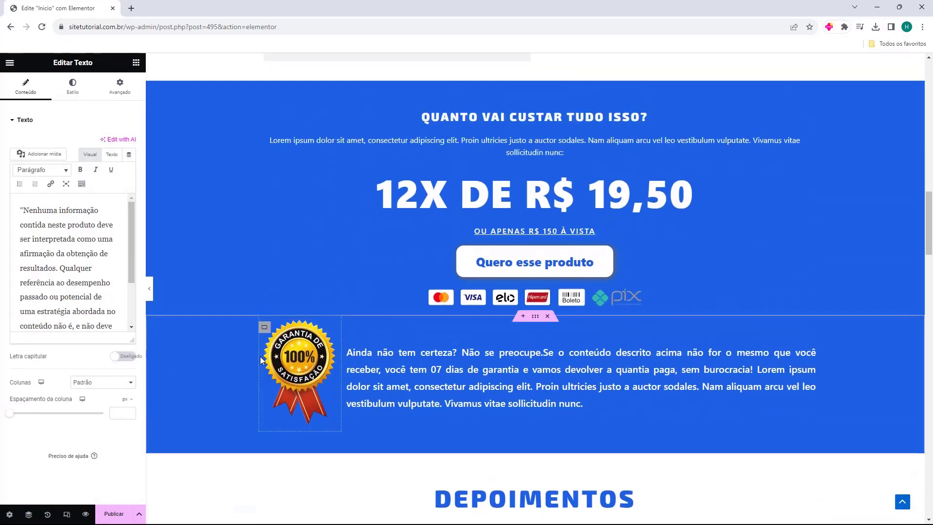
{"action": "scroll", "coordinate": [260, 357], "scroll_direction": "up", "scroll_amount": 15}
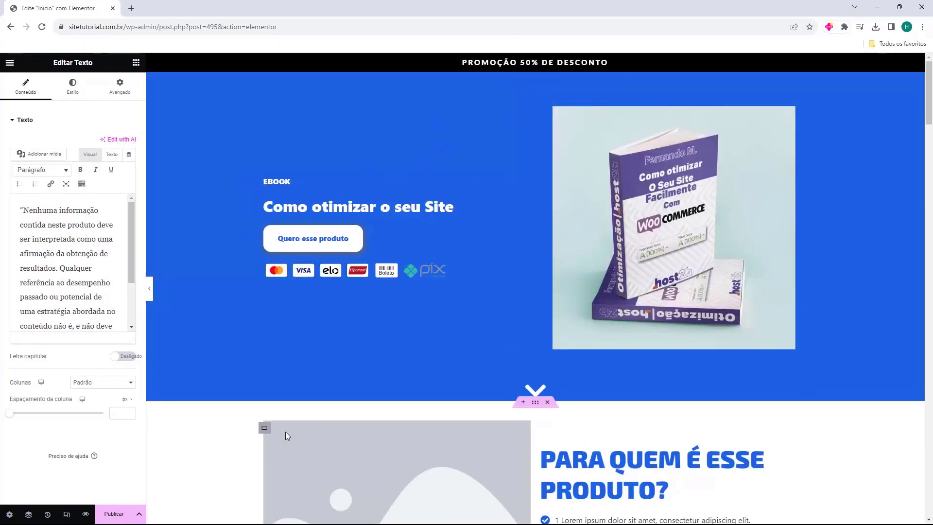
Step: Publish the Inicio page and view it live at /inicio/
{"action": "left_click", "coordinate": [113, 515]}
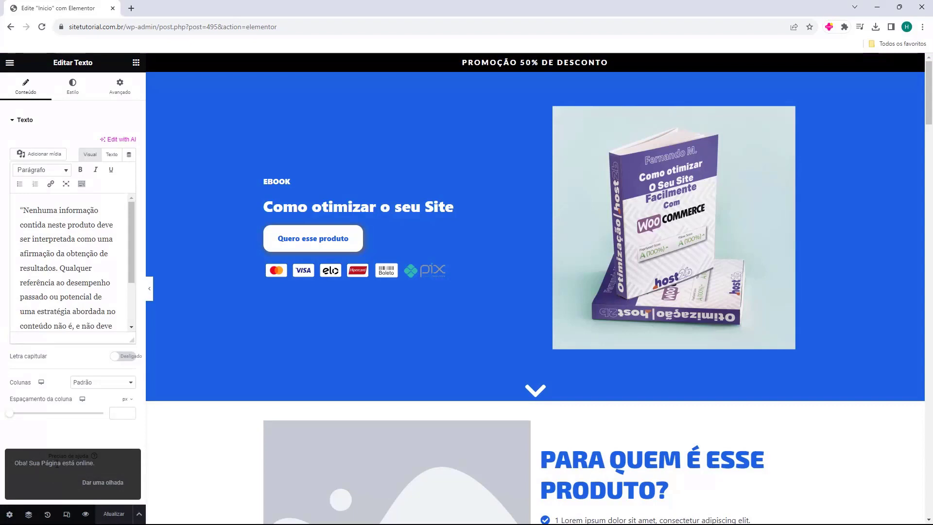
{"action": "left_click", "coordinate": [100, 486]}
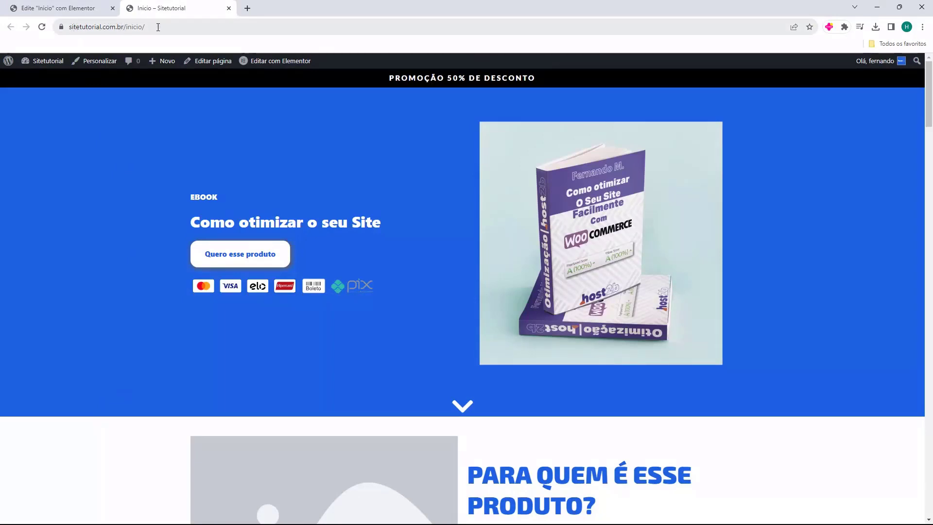
{"action": "scroll", "coordinate": [406, 202], "scroll_direction": "down", "scroll_amount": 20}
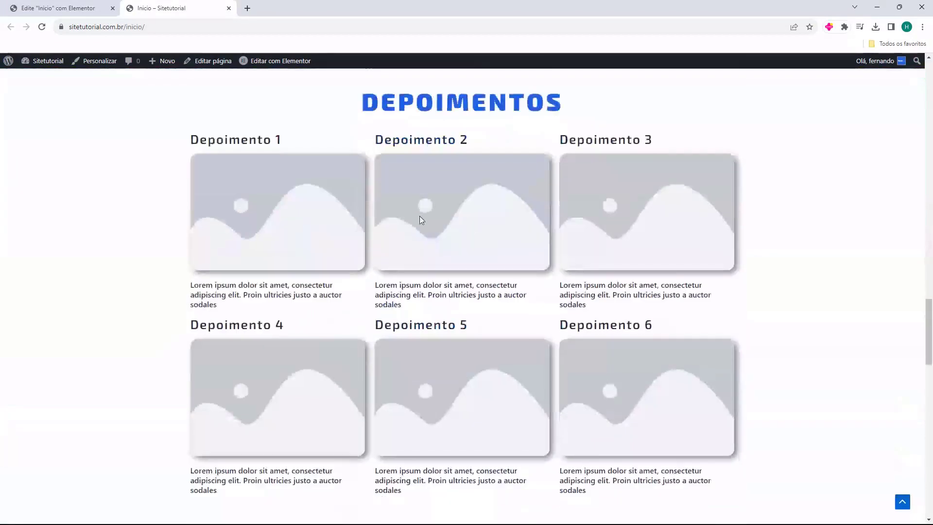
{"action": "scroll", "coordinate": [419, 216], "scroll_direction": "down", "scroll_amount": 5}
{"action": "scroll", "coordinate": [429, 249], "scroll_direction": "up", "scroll_amount": 15}
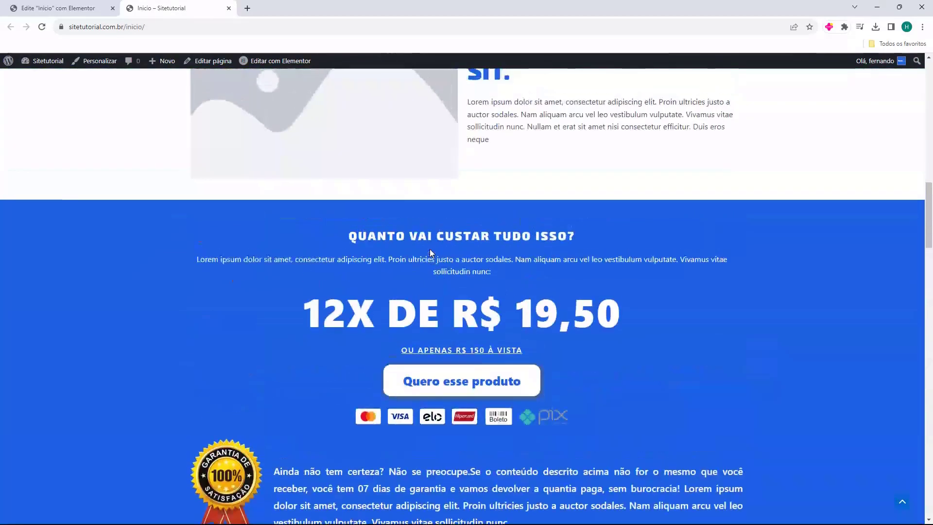
{"action": "scroll", "coordinate": [429, 249], "scroll_direction": "up", "scroll_amount": 10}
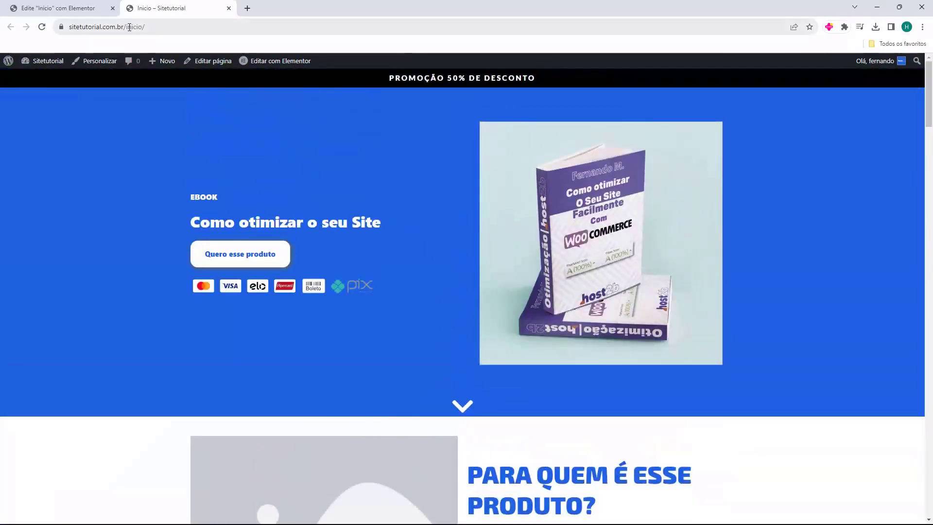
Step: Load the site's home address without inicio/, see it blank, and close that tab
{"action": "left_click", "coordinate": [129, 27]}
{"action": "left_click_drag", "start_coordinate": [147, 27], "coordinate": [175, 30]}
{"action": "left_click", "coordinate": [178, 33]}
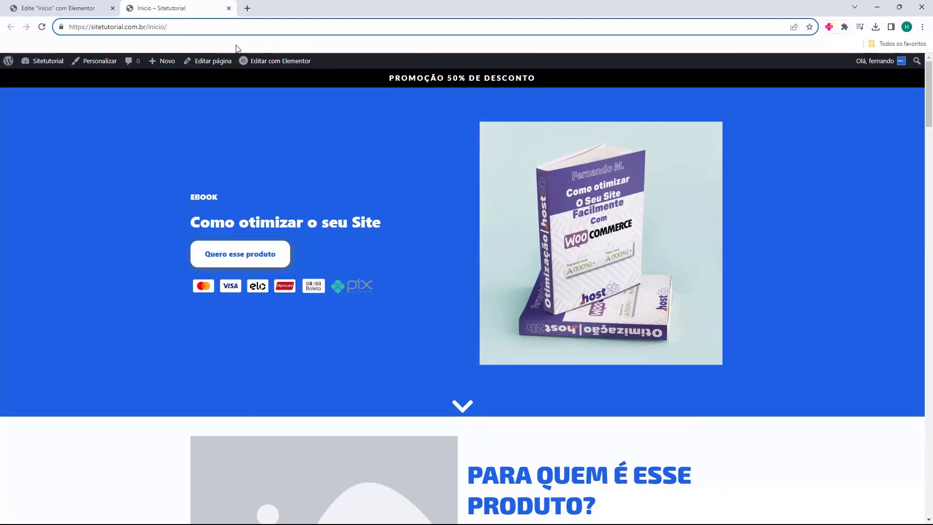
{"action": "left_click_drag", "start_coordinate": [201, 29], "coordinate": [160, 33]}
{"action": "key", "text": "BackSpace"}
{"action": "key", "text": "Return"}
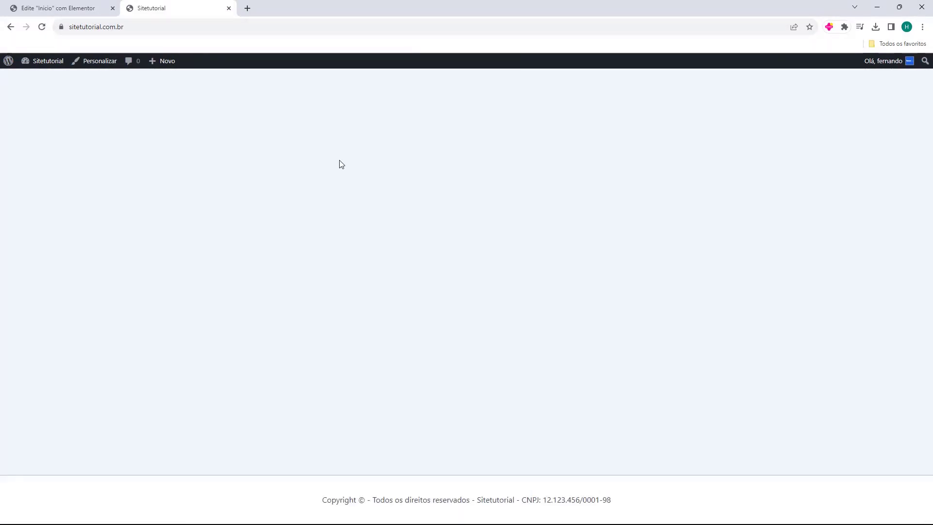
{"action": "key", "text": "ctrl+w"}
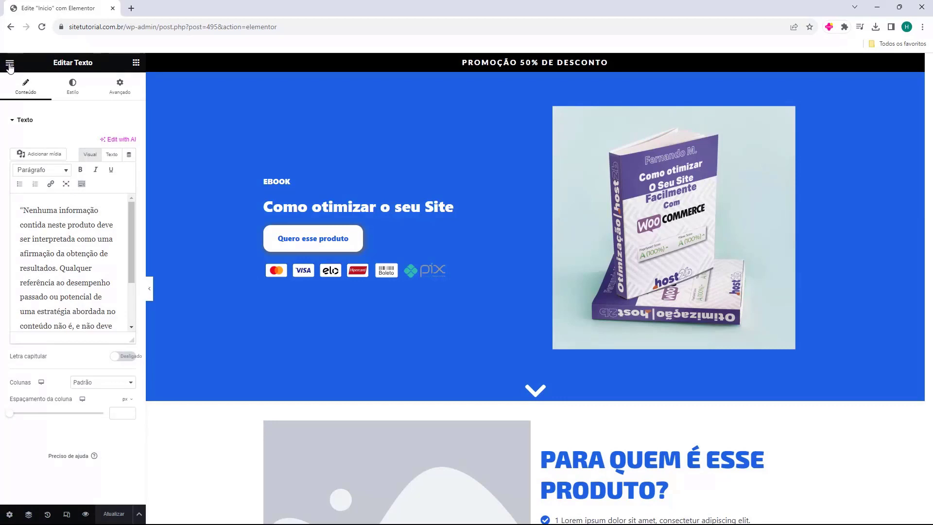
Step: Leave Elementor for the WordPress dashboard and go to Configurações > Leitura
{"action": "left_click", "coordinate": [9, 64]}
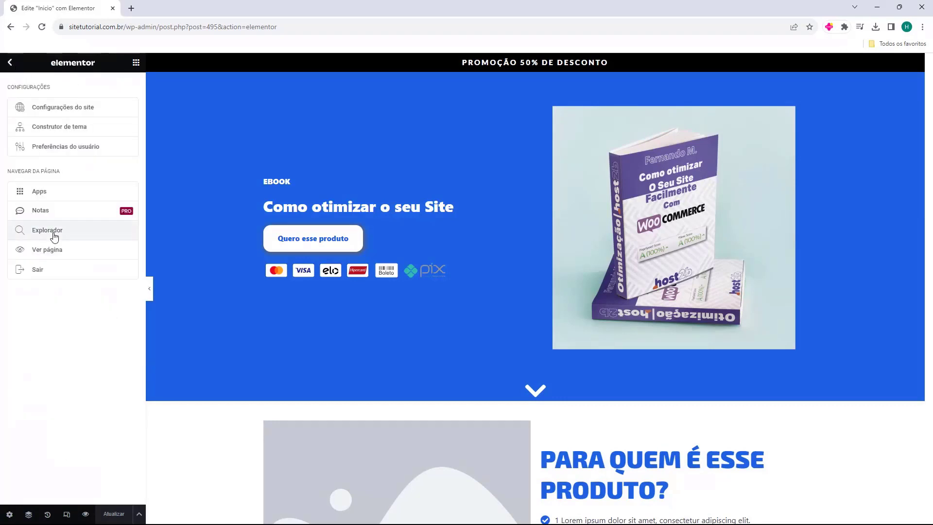
{"action": "left_click", "coordinate": [36, 271]}
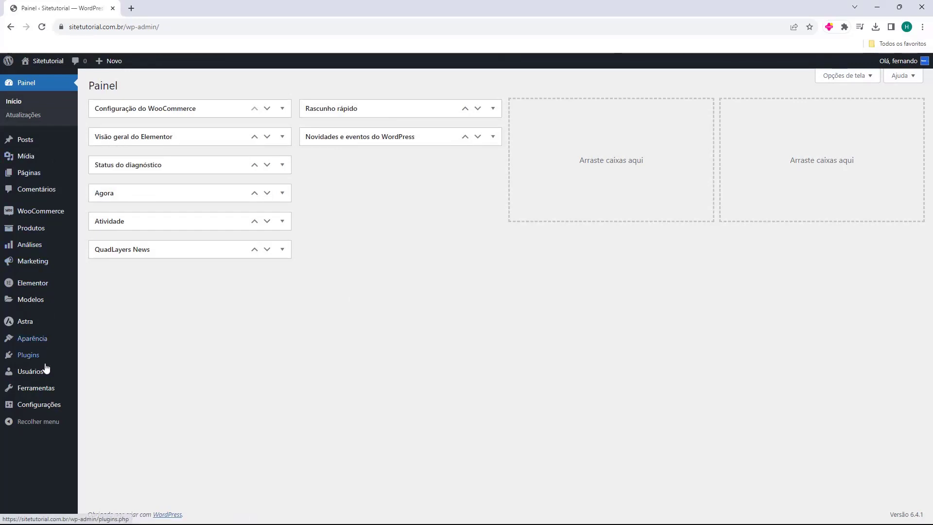
{"action": "mouse_move", "coordinate": [24, 407]}
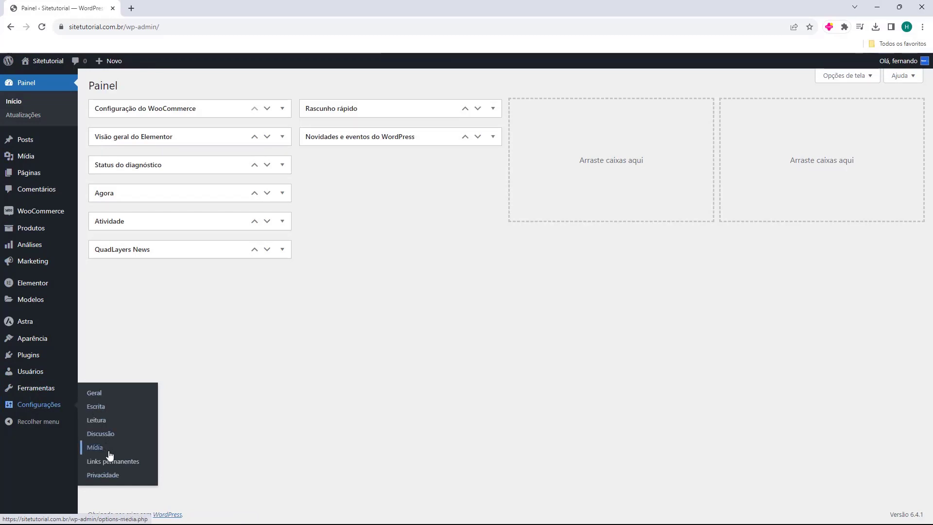
{"action": "left_click", "coordinate": [96, 421]}
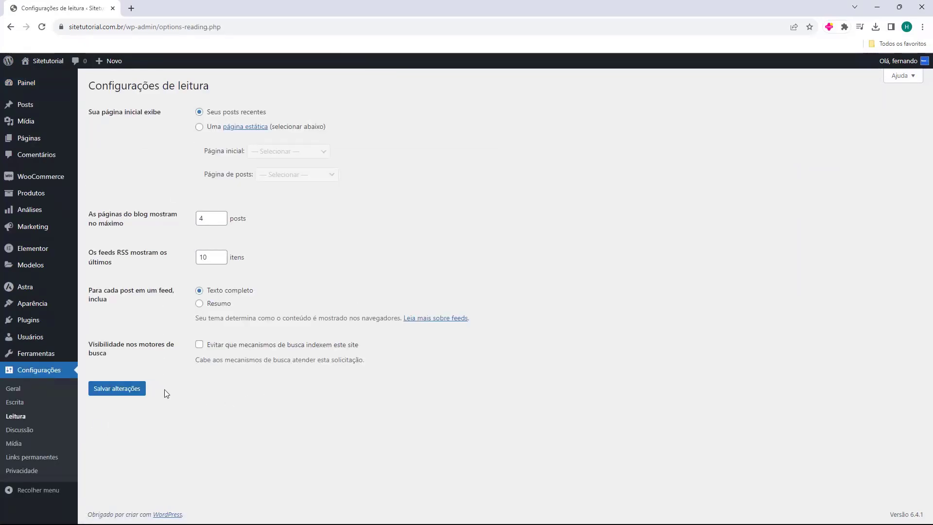
Step: Set the homepage to 'Uma página estática' with Inicio as Página inicial
{"action": "left_click_drag", "start_coordinate": [115, 87], "coordinate": [188, 88]}
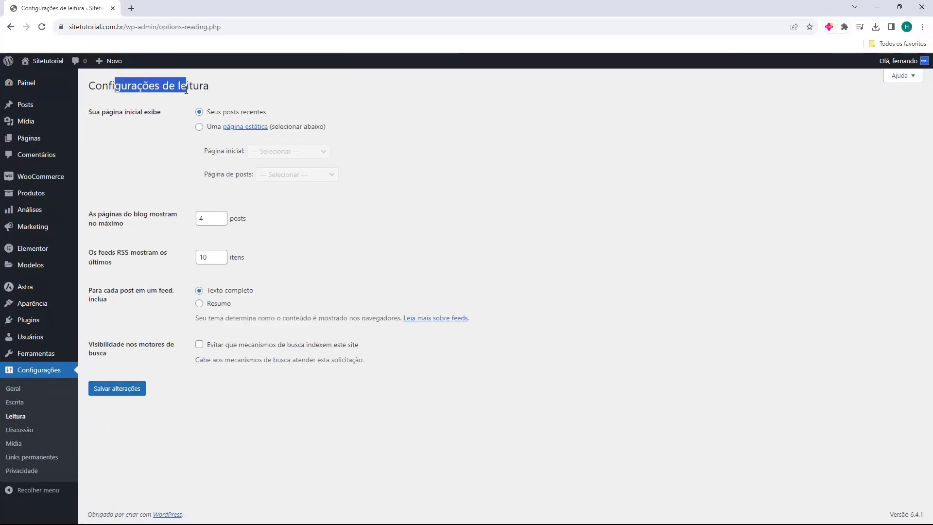
{"action": "left_click", "coordinate": [188, 88]}
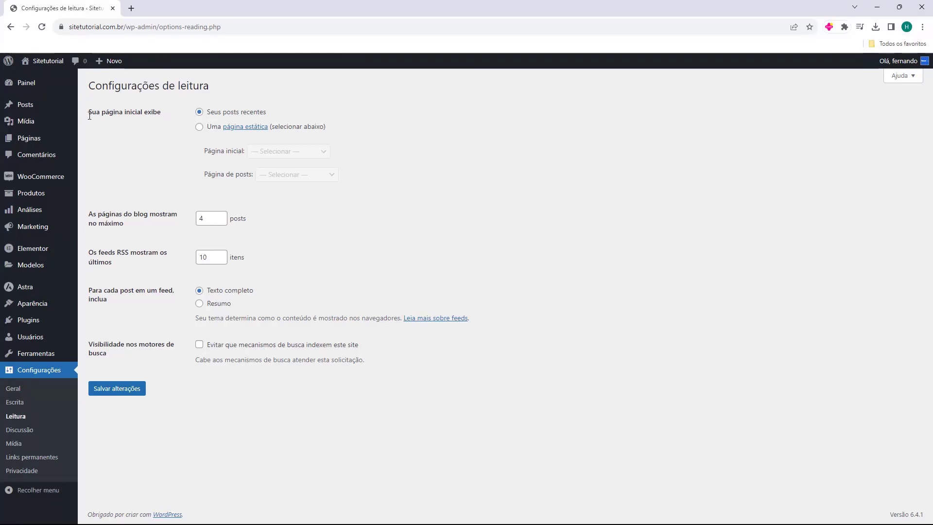
{"action": "left_click_drag", "start_coordinate": [88, 113], "coordinate": [138, 116]}
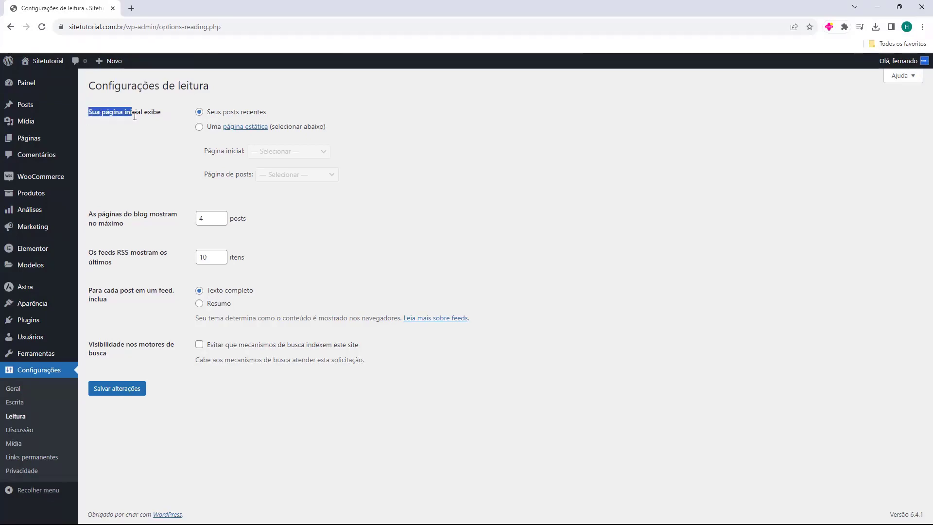
{"action": "left_click", "coordinate": [144, 123]}
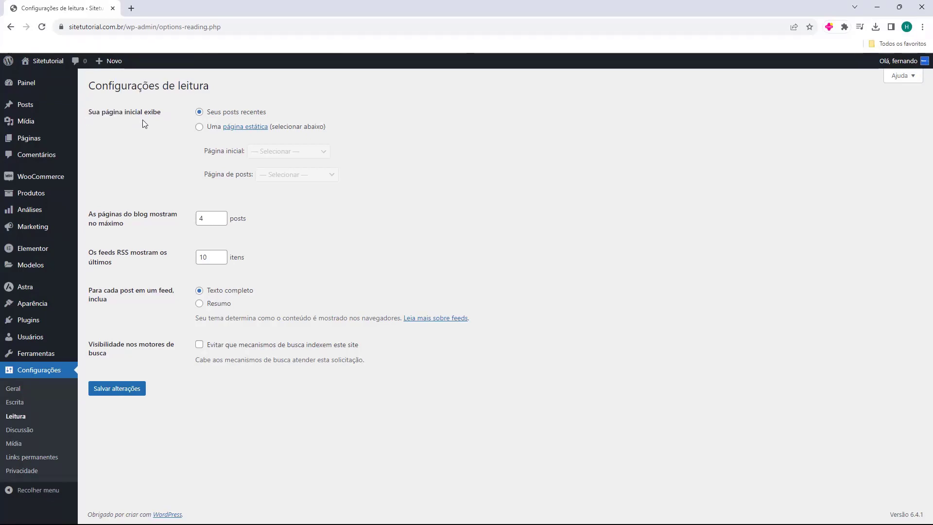
{"action": "left_click", "coordinate": [199, 128]}
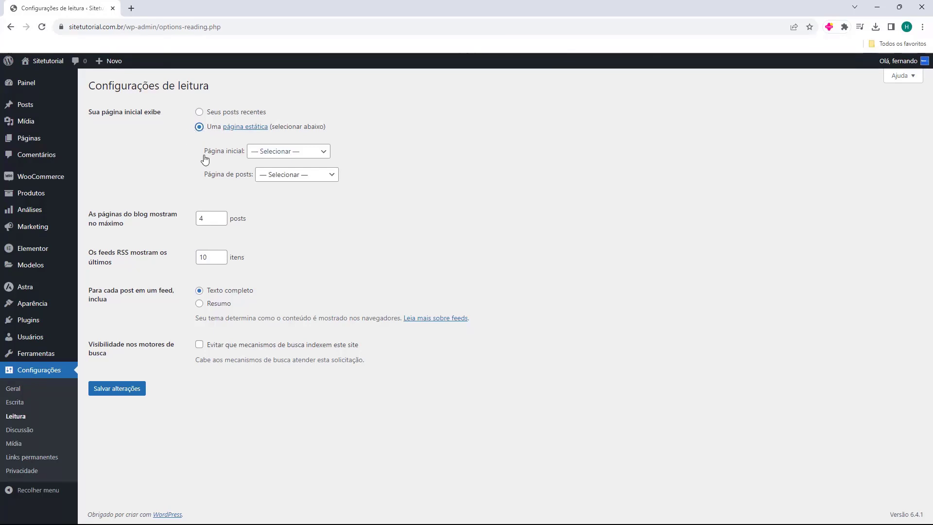
{"action": "left_click", "coordinate": [274, 153]}
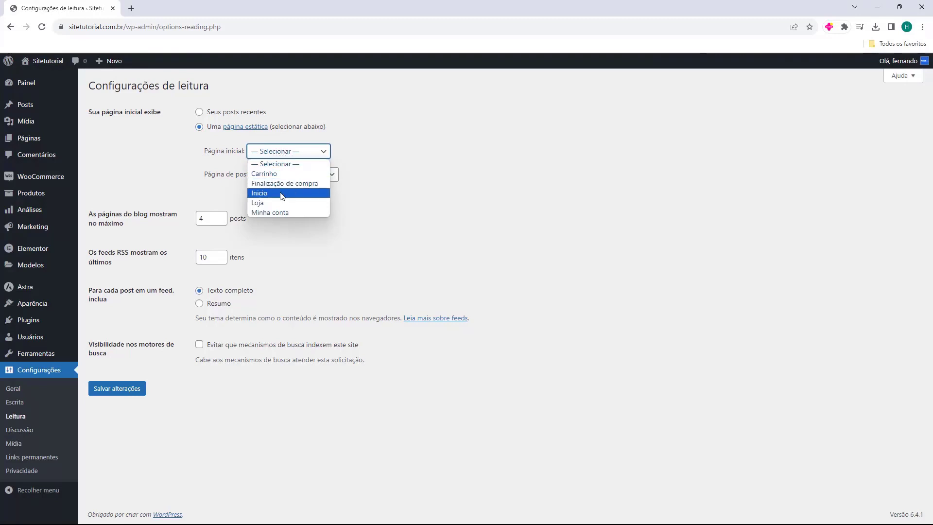
{"action": "left_click", "coordinate": [257, 194]}
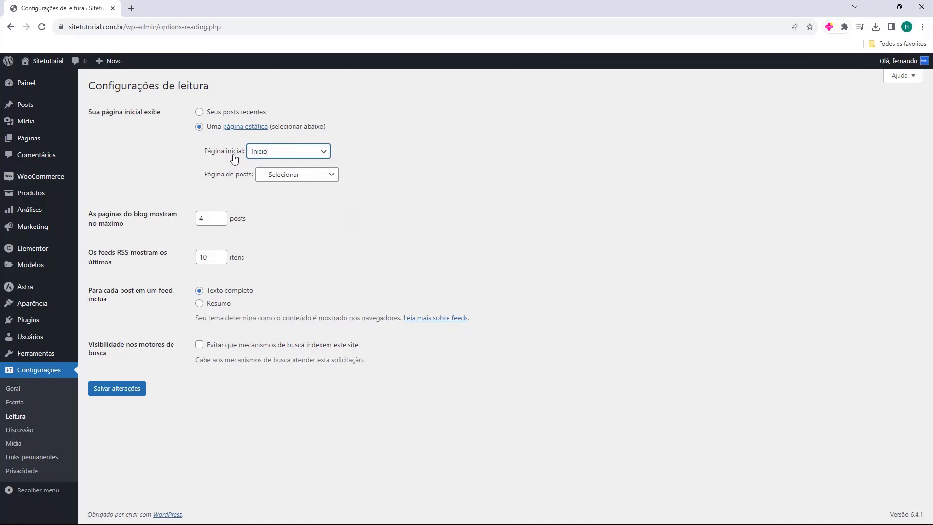
{"action": "left_click", "coordinate": [214, 183]}
Step: Save the reading settings and open the live site via Sitetutorial > Visitar site
{"action": "left_click", "coordinate": [117, 393]}
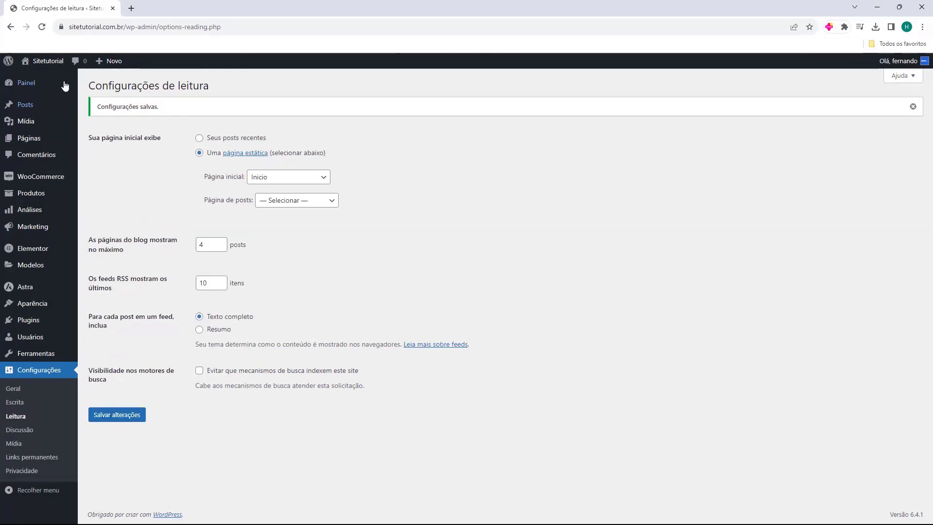
{"action": "mouse_move", "coordinate": [48, 61]}
{"action": "left_click", "coordinate": [50, 79]}
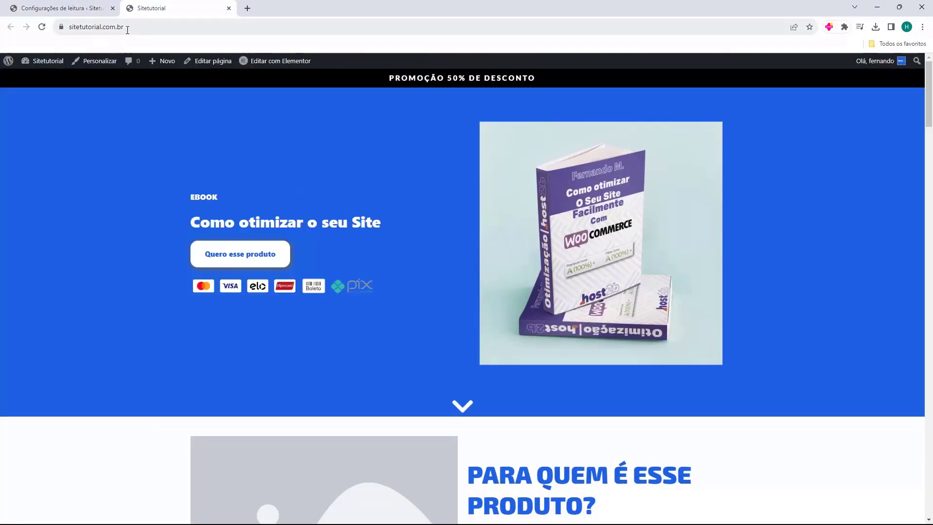
Step: Add the ebook to the cart with the hero's 'Quero esse produto' button
{"action": "left_click_drag", "start_coordinate": [127, 28], "coordinate": [69, 28]}
{"action": "left_click", "coordinate": [332, 170]}
{"action": "scroll", "coordinate": [481, 256], "scroll_direction": "down", "scroll_amount": 20}
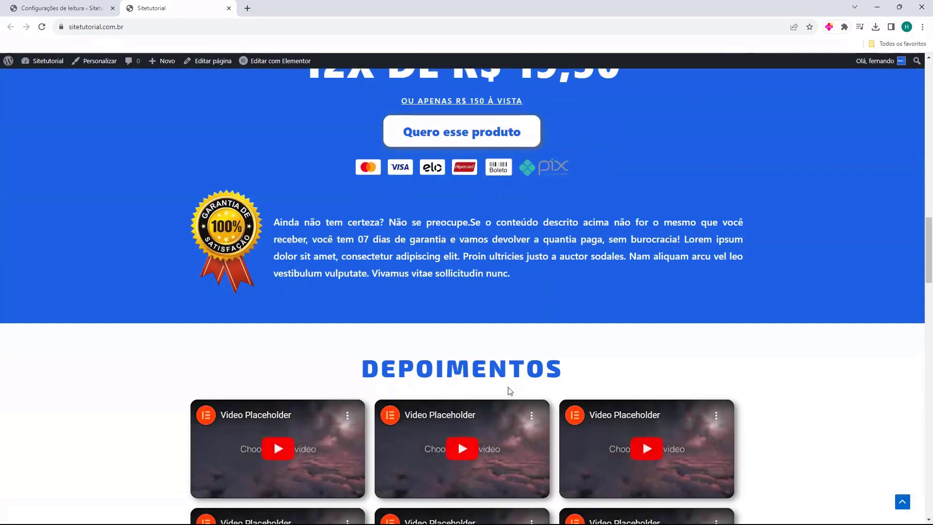
{"action": "scroll", "coordinate": [509, 390], "scroll_direction": "down", "scroll_amount": 8}
{"action": "scroll", "coordinate": [358, 362], "scroll_direction": "up", "scroll_amount": 19}
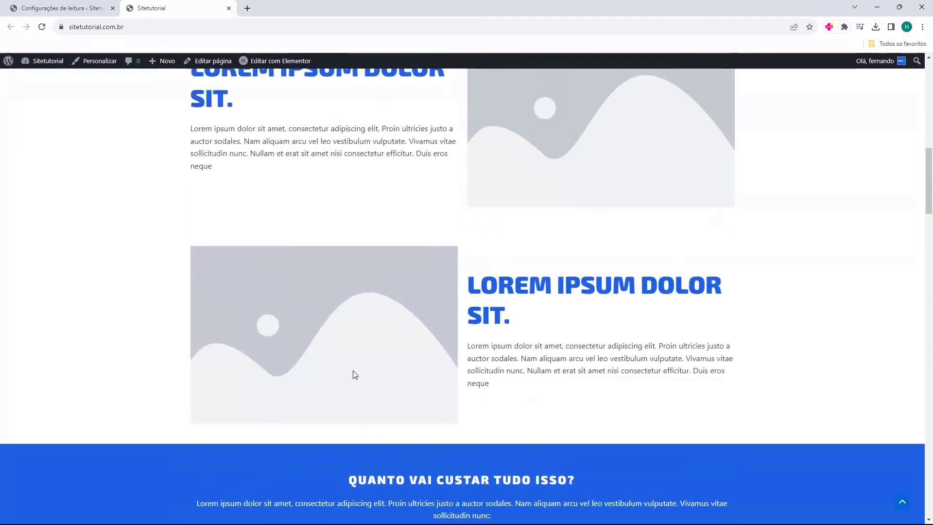
{"action": "scroll", "coordinate": [349, 372], "scroll_direction": "up", "scroll_amount": 8}
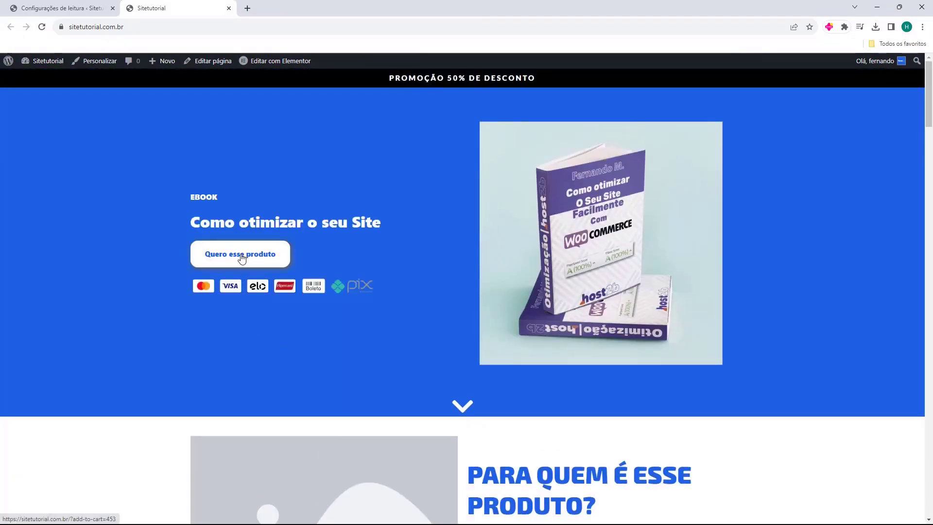
{"action": "left_click", "coordinate": [223, 260]}
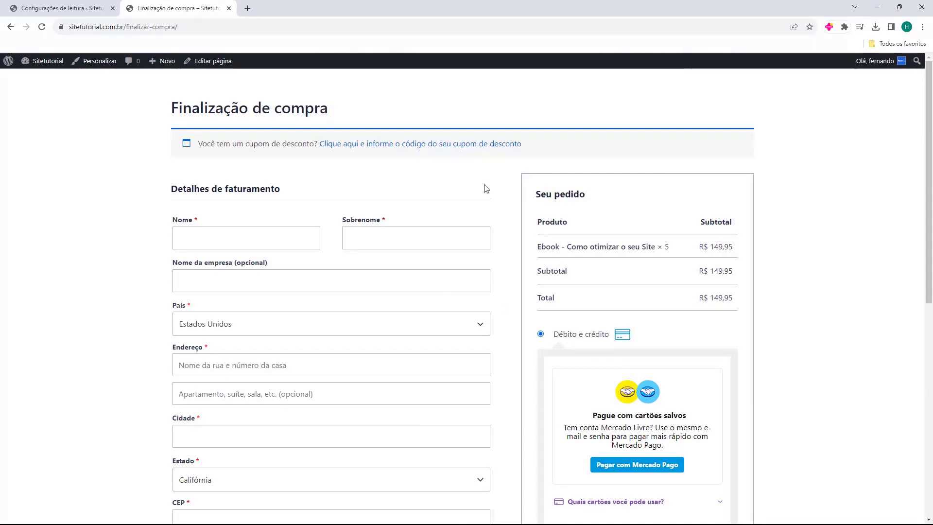
Step: Review the checkout listing the ebook × 5 at R$ 149,95, then return home
{"action": "scroll", "coordinate": [488, 191], "scroll_direction": "down", "scroll_amount": 8}
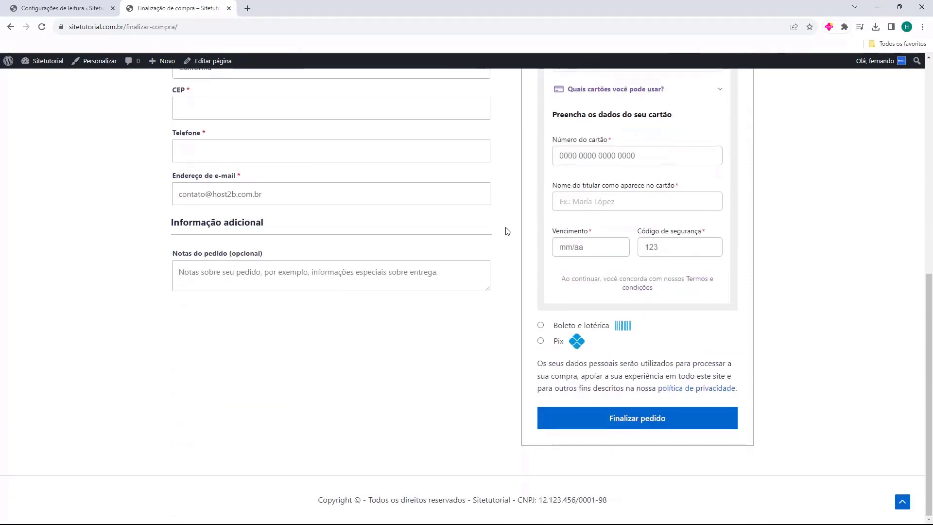
{"action": "scroll", "coordinate": [507, 231], "scroll_direction": "up", "scroll_amount": 8}
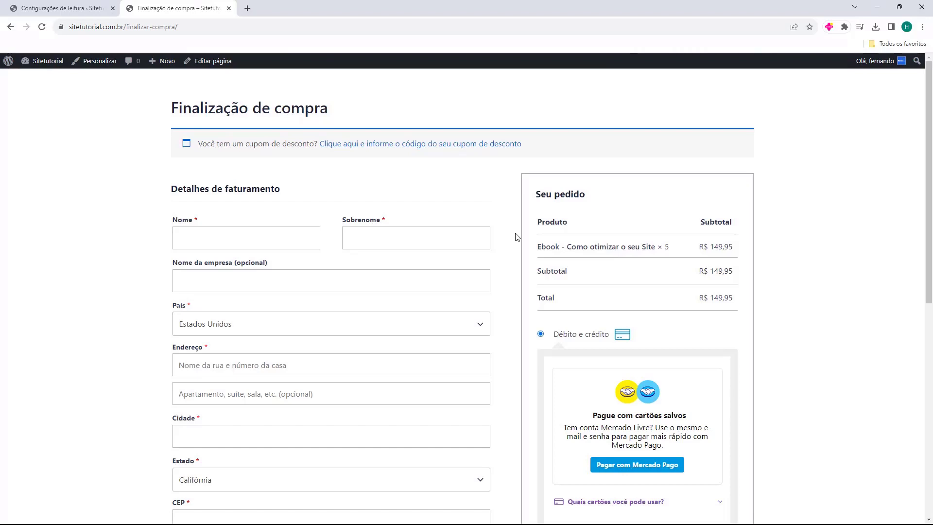
{"action": "left_click", "coordinate": [10, 27]}
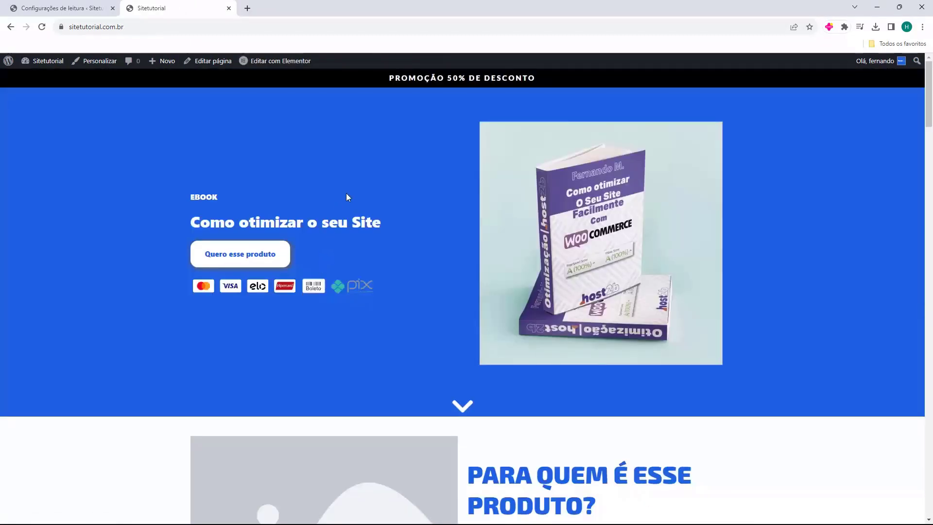
Step: Buy the ebook from the price section's 'Quero esse produto' button
{"action": "scroll", "coordinate": [369, 184], "scroll_direction": "down", "scroll_amount": 9}
{"action": "scroll", "coordinate": [427, 223], "scroll_direction": "down", "scroll_amount": 20}
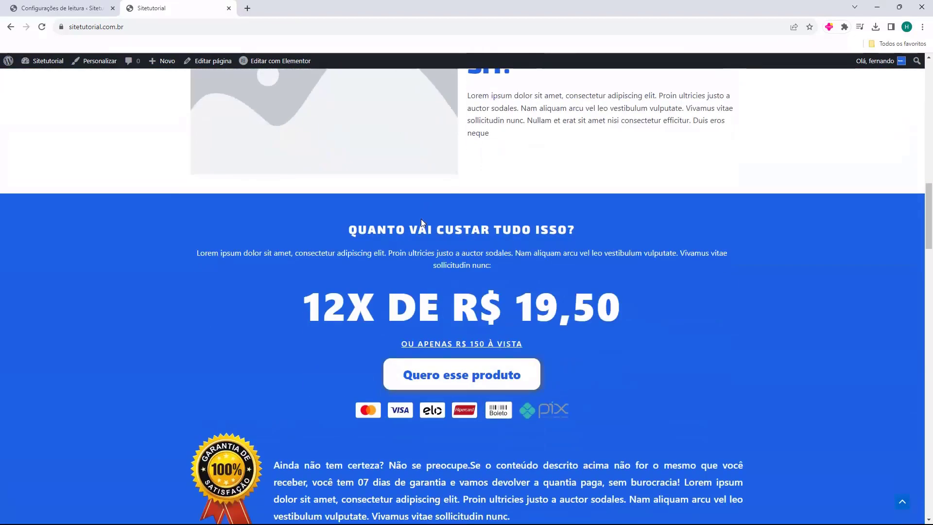
{"action": "scroll", "coordinate": [418, 241], "scroll_direction": "up", "scroll_amount": 6}
{"action": "scroll", "coordinate": [416, 247], "scroll_direction": "up", "scroll_amount": 4}
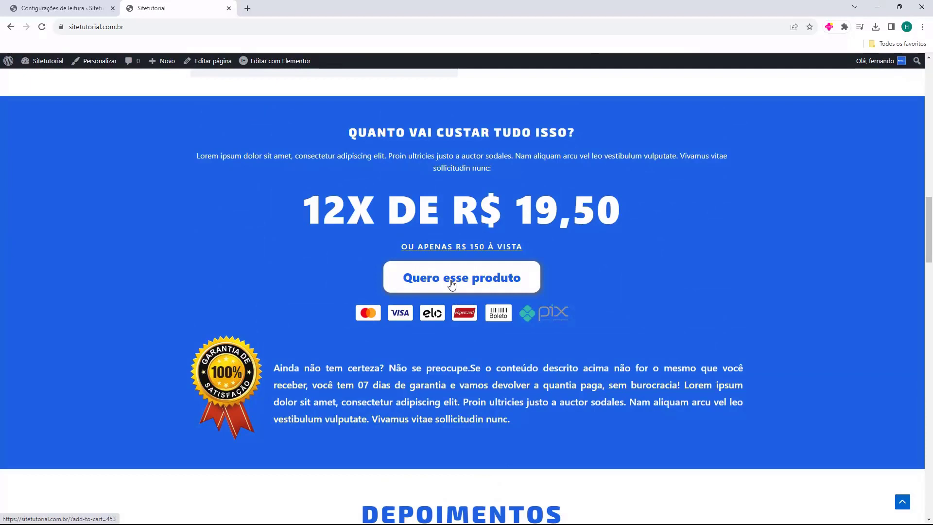
{"action": "left_click", "coordinate": [451, 284]}
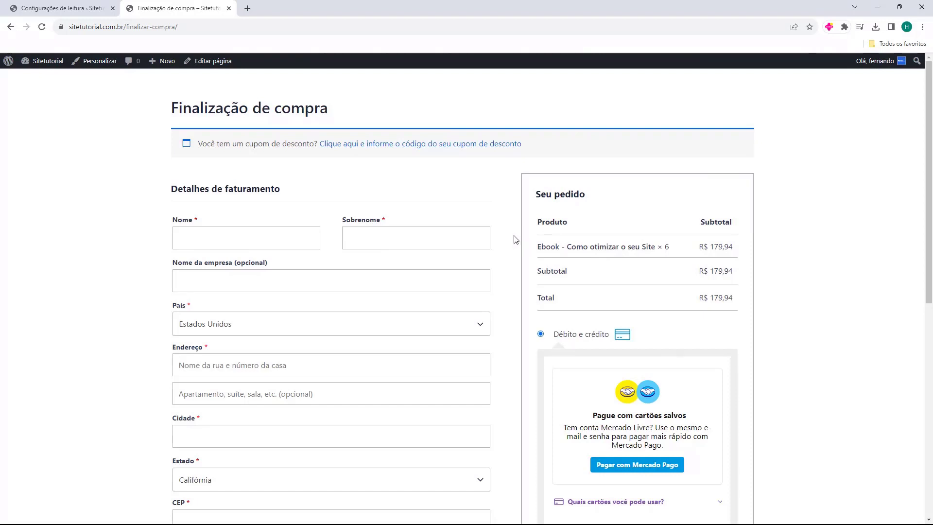
Step: Review the checkout showing ebook × 6 totalling R$ 179,94 with card, boleto and Pix
{"action": "scroll", "coordinate": [505, 217], "scroll_direction": "down", "scroll_amount": 4}
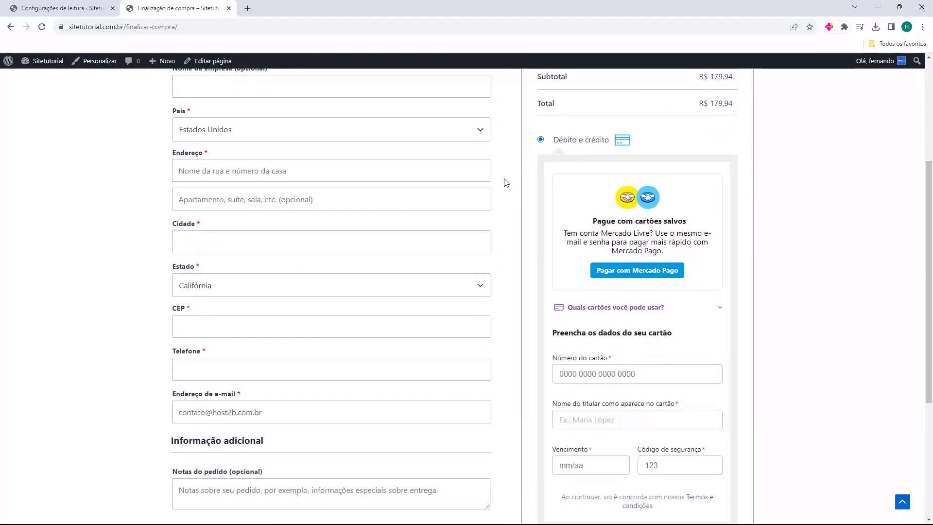
{"action": "scroll", "coordinate": [503, 187], "scroll_direction": "up", "scroll_amount": 3}
{"action": "scroll", "coordinate": [450, 331], "scroll_direction": "down", "scroll_amount": 5}
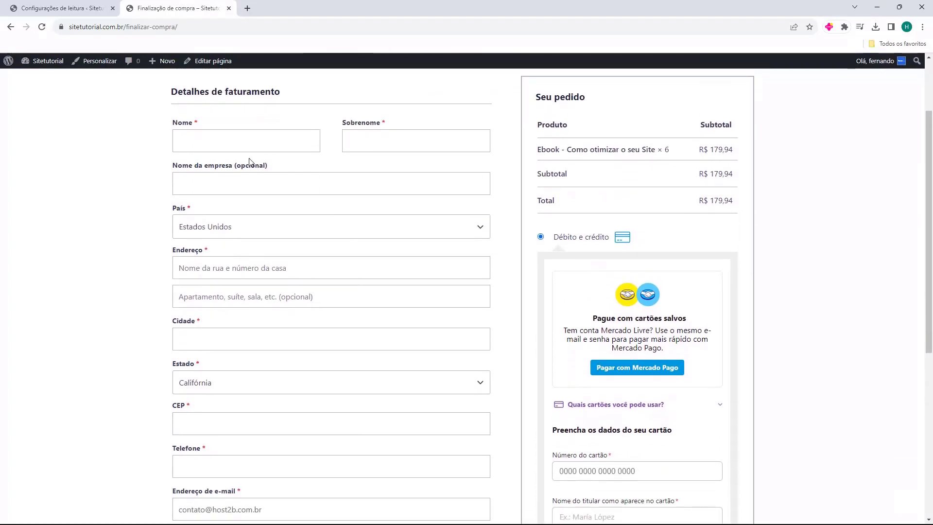
{"action": "scroll", "coordinate": [450, 331], "scroll_direction": "up", "scroll_amount": 2}
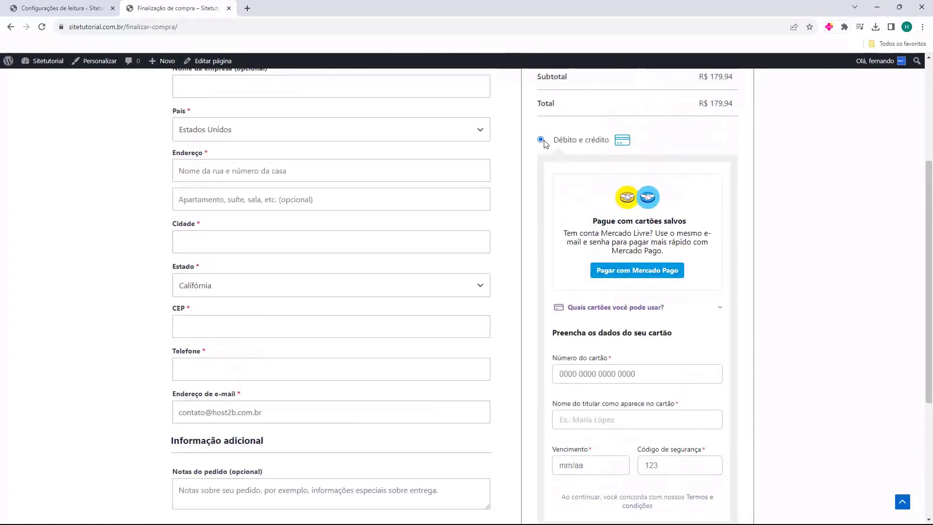
{"action": "scroll", "coordinate": [558, 146], "scroll_direction": "down", "scroll_amount": 5}
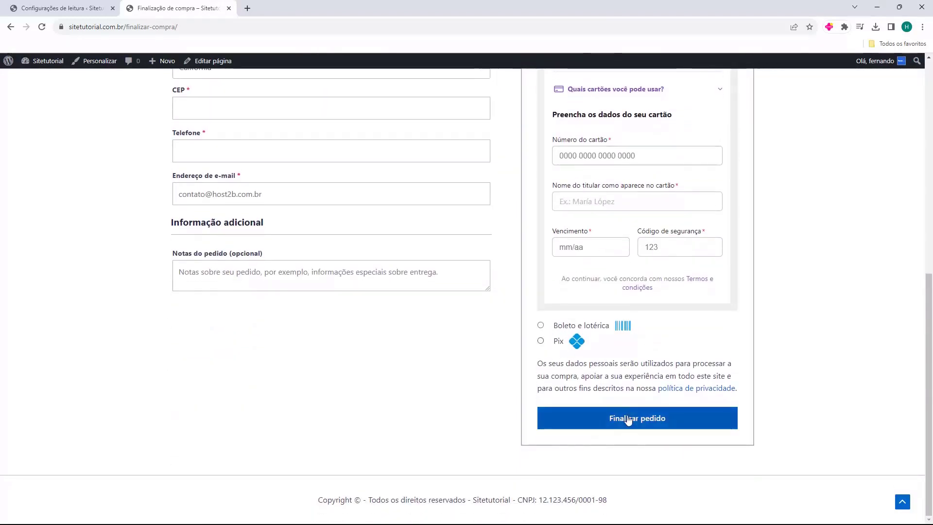
{"action": "scroll", "coordinate": [586, 420], "scroll_direction": "up", "scroll_amount": 10}
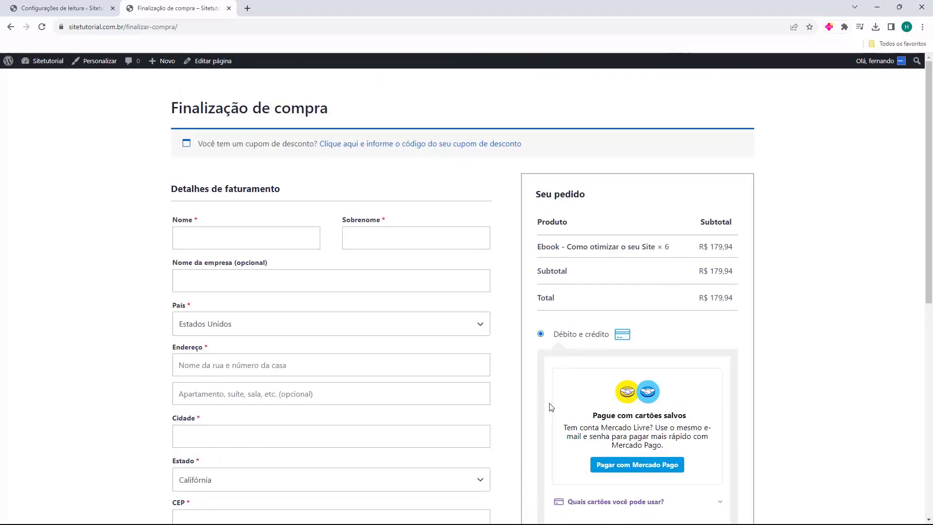